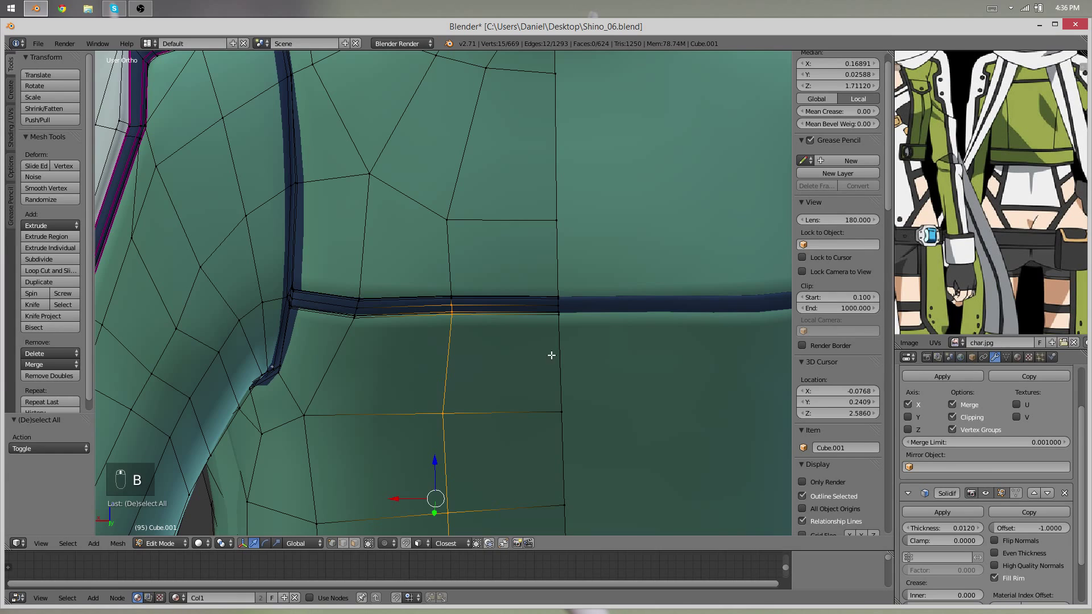
Try to bevel the vertical seam edges below the navy trim on the back by 0.005 and check the resulting corner
scroll(430, 405, up, 4)
scroll(497, 353, up, 2)
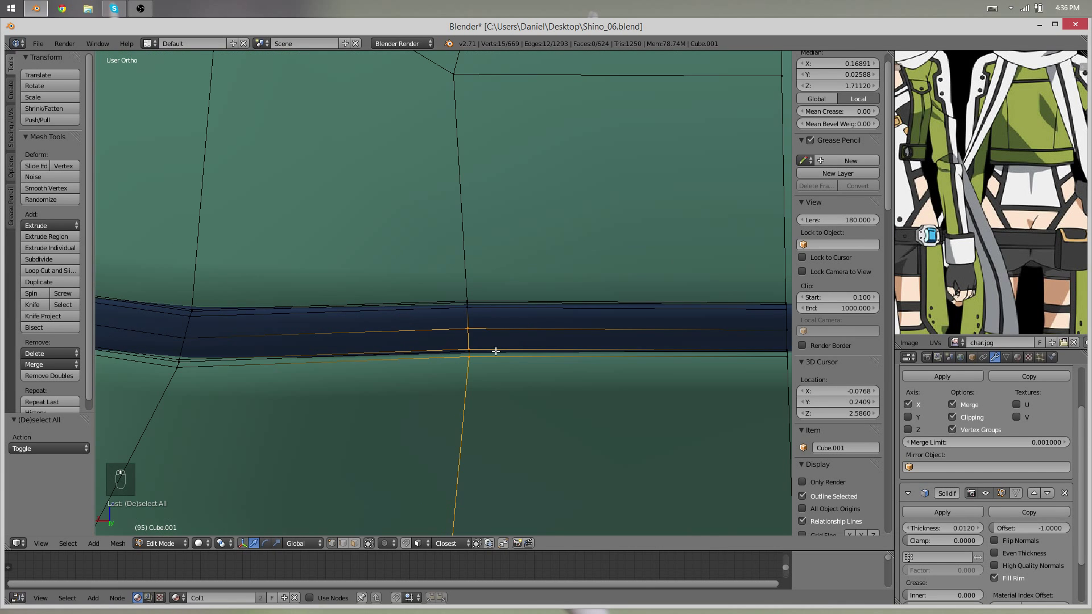
mouse_move(540, 340)
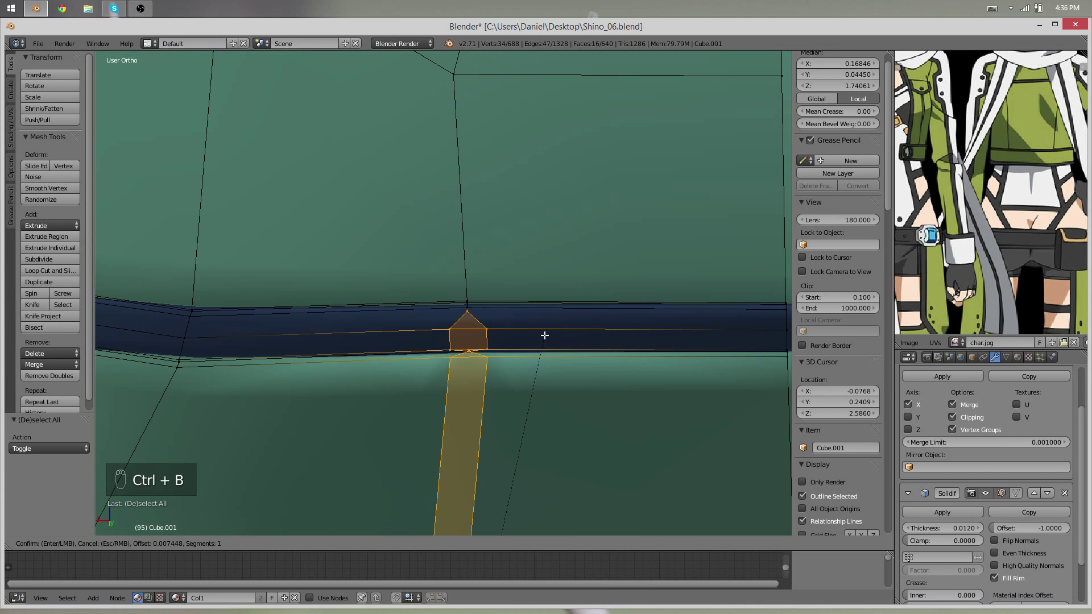
click(540, 343)
middle_drag(540, 343, 487, 359)
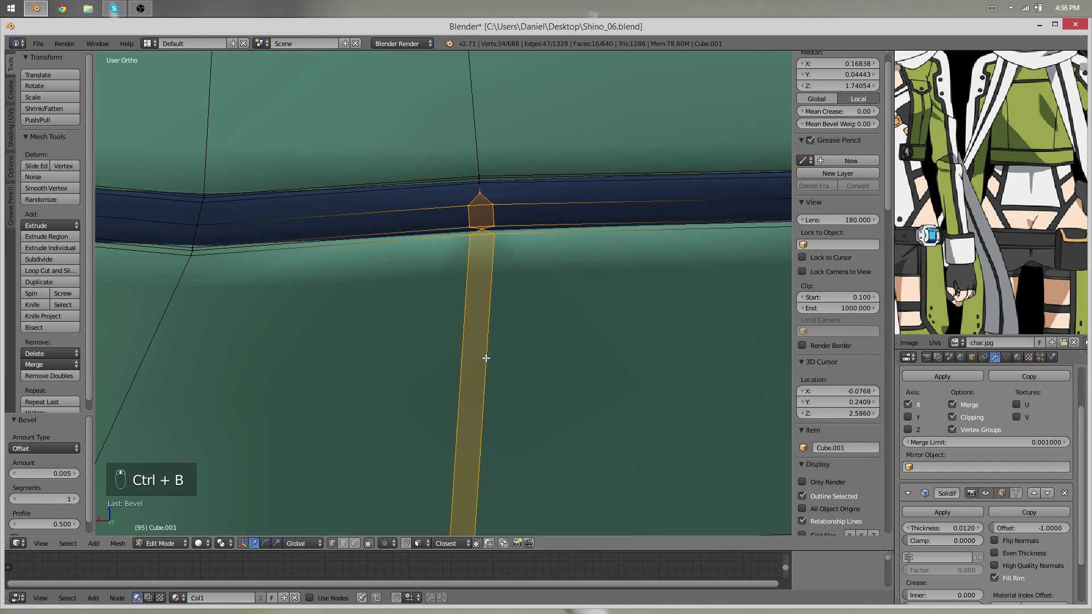
right_click(488, 237)
key(minus)
scroll(458, 343, up, 9)
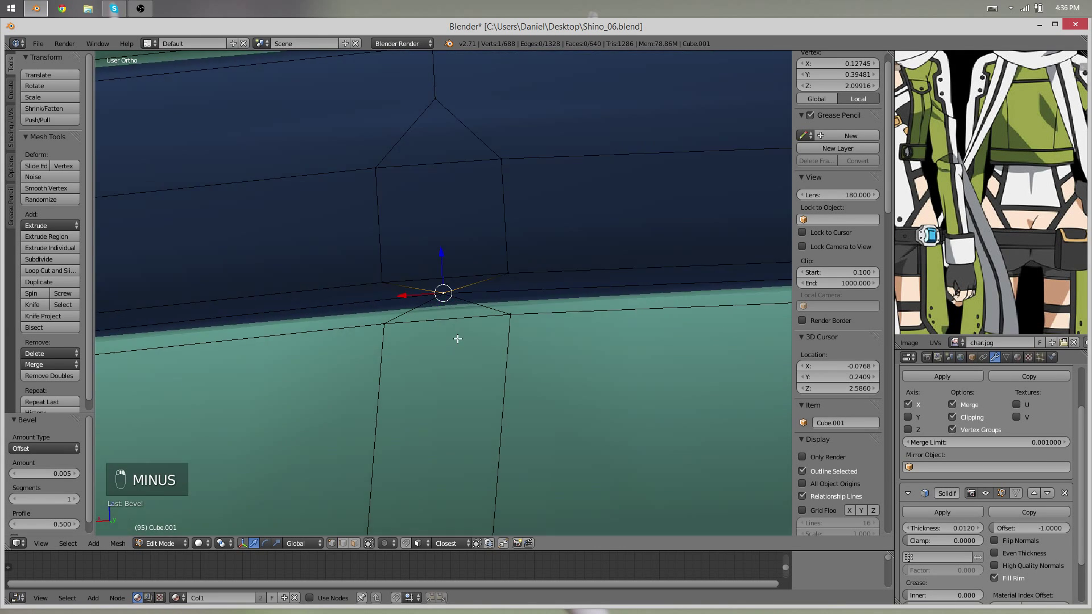
middle_drag(456, 339, 455, 314)
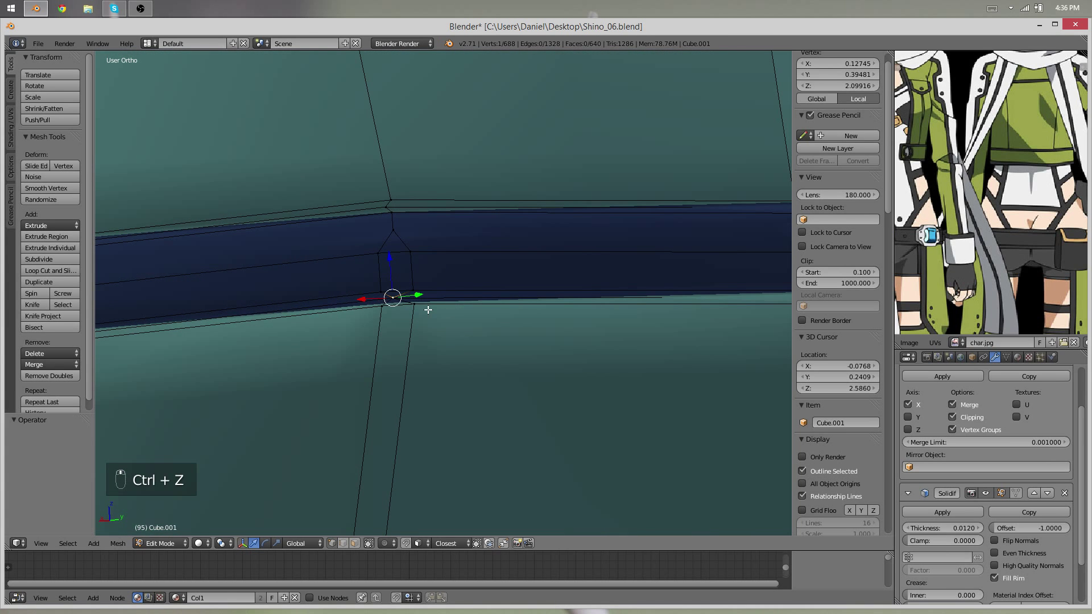
Undo the bevel and bevel the seam edges again, including the extra vertex under the trim, by 0.003
key(ctrl+z)
key(ctrl+z)
key(ctrl+z)
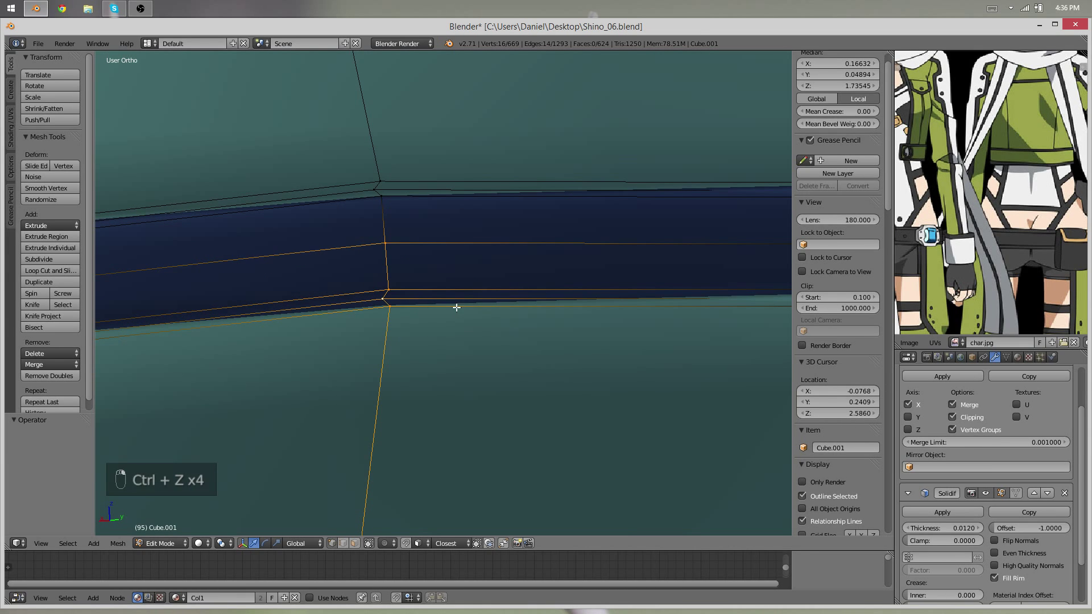
click(482, 303)
middle_drag(482, 303, 405, 206)
Merge the three vertices at the bevel's pointed upper end on the navy trim at their center
right_click(413, 200)
shift+right_click(393, 217)
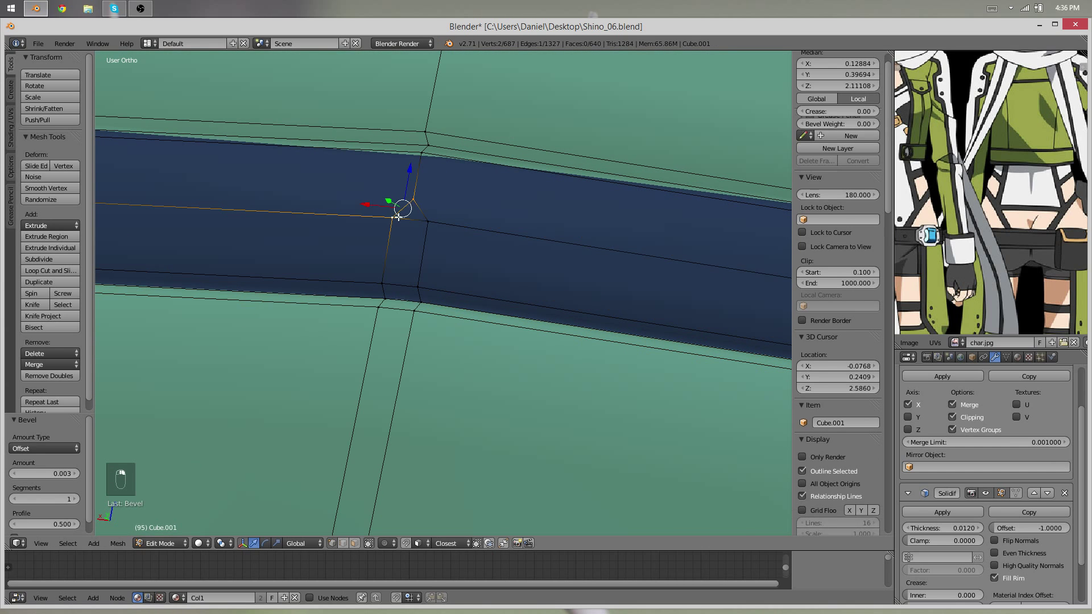
shift+right_click(430, 220)
key(w)
click(432, 219)
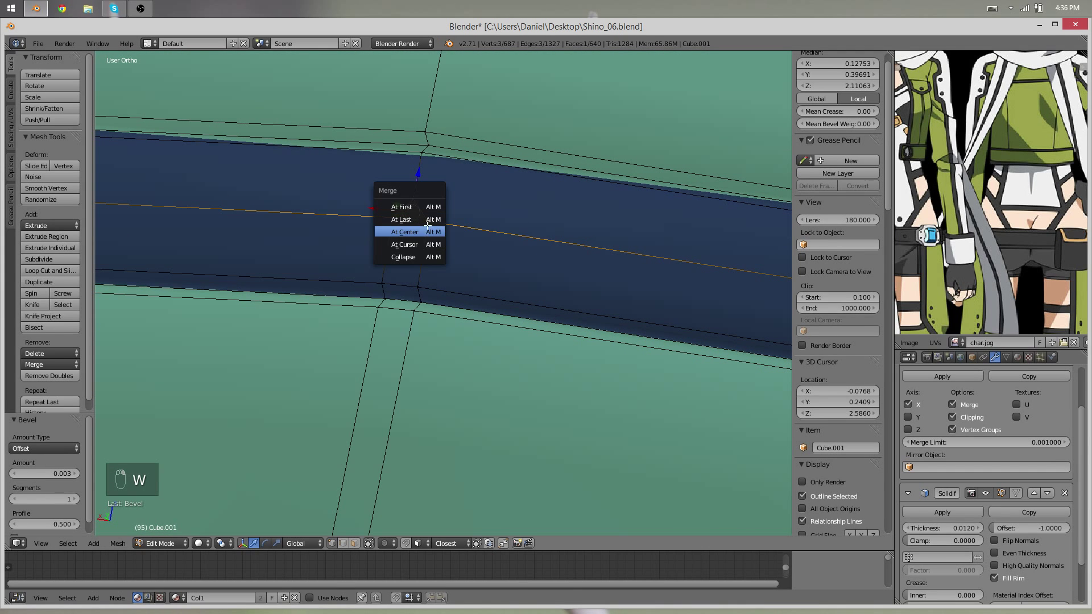
click(427, 223)
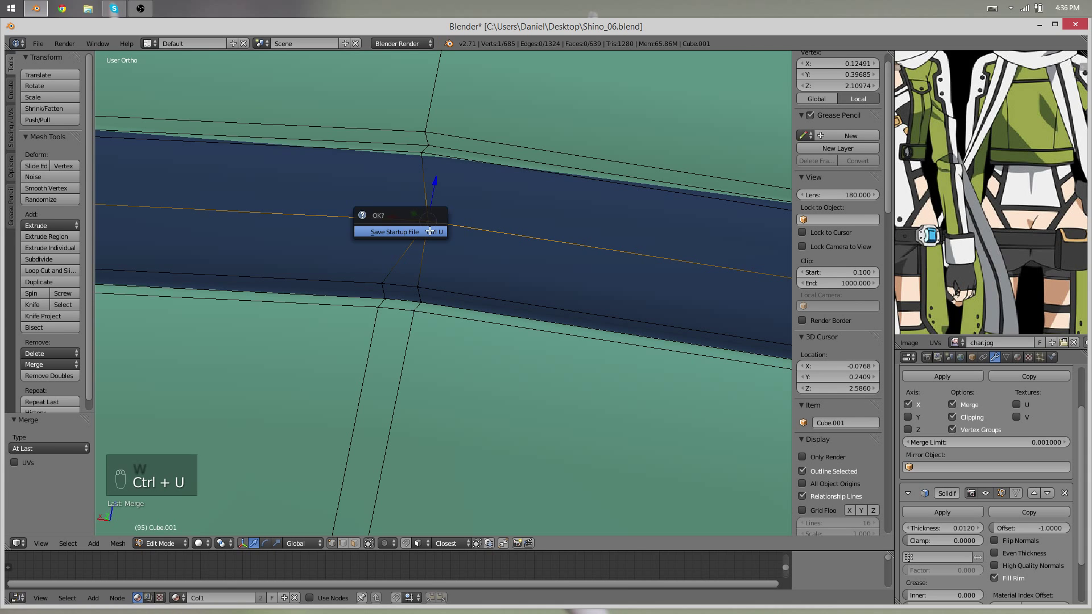
key(ctrl+z)
key(w)
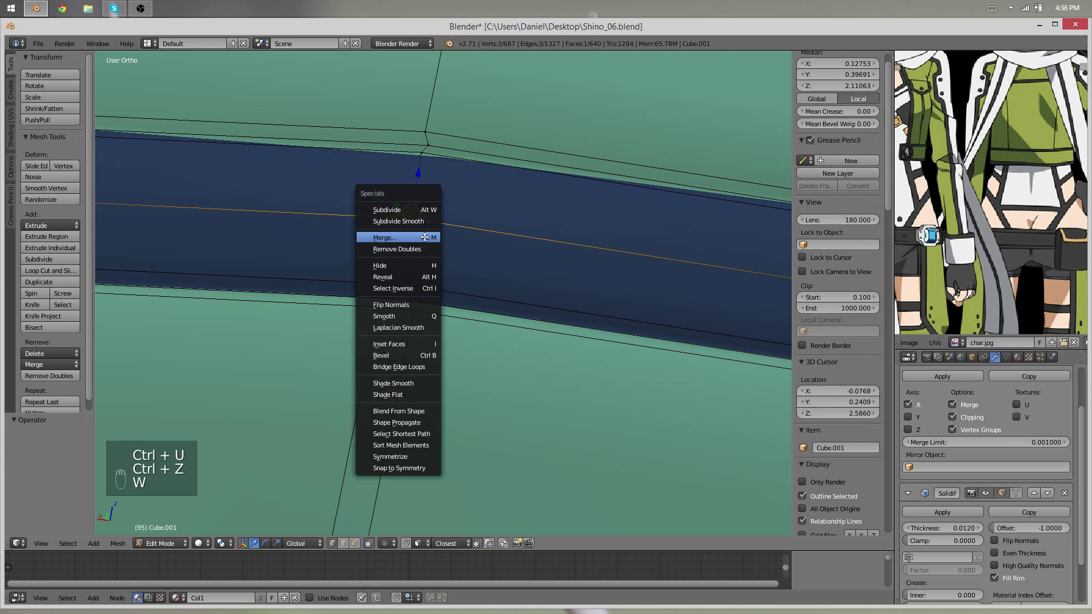
click(425, 236)
click(419, 250)
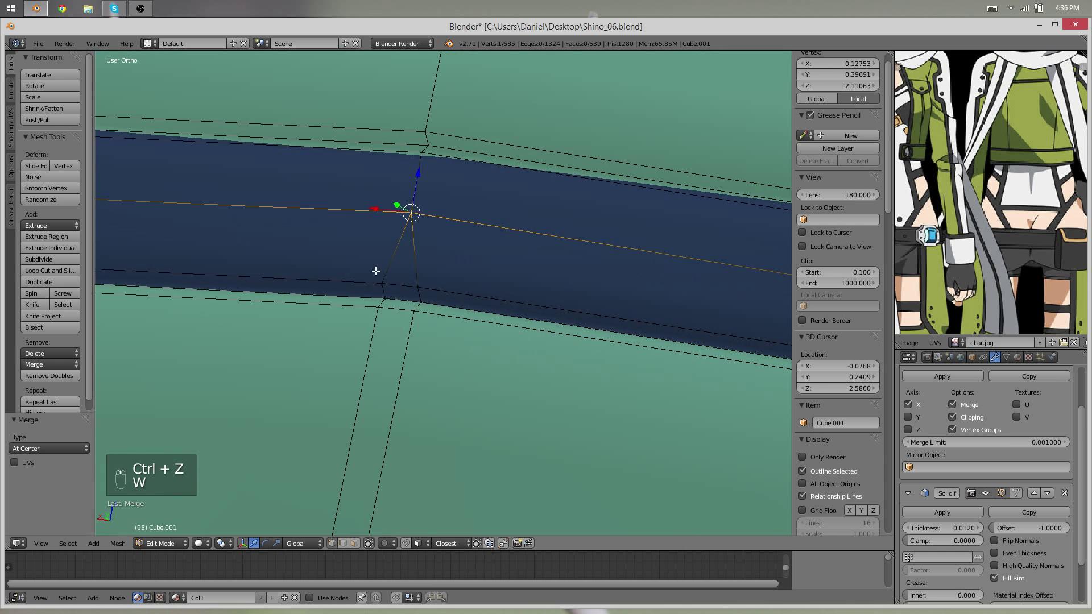
Merge the next pair of bevel vertices, near the lower border of the navy trim, at their center
shift+right_click(424, 291)
key(w)
click(423, 292)
click(424, 293)
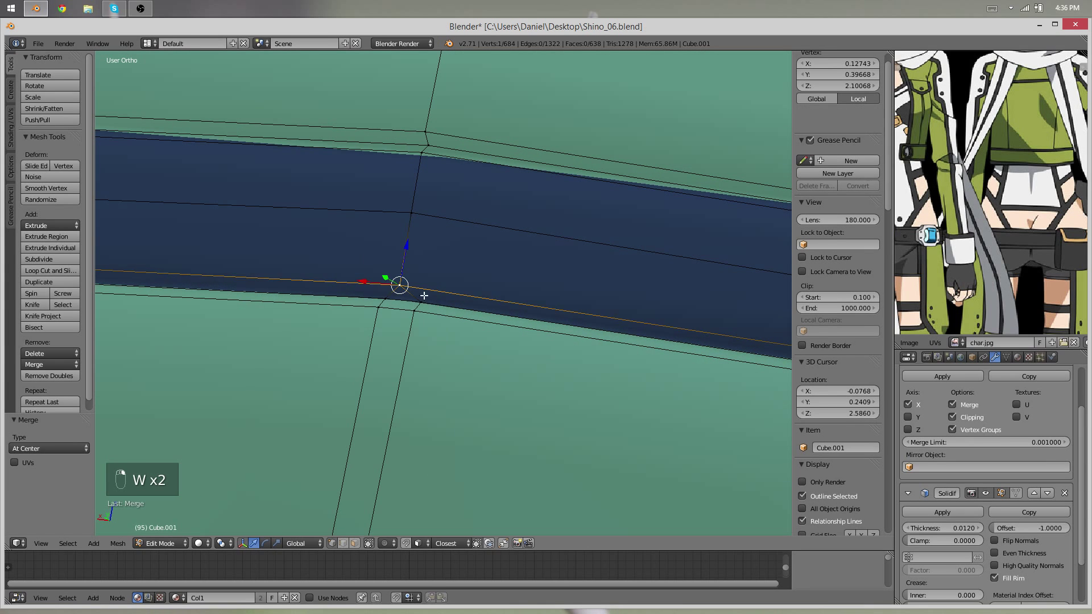
middle_drag(432, 353, 415, 294)
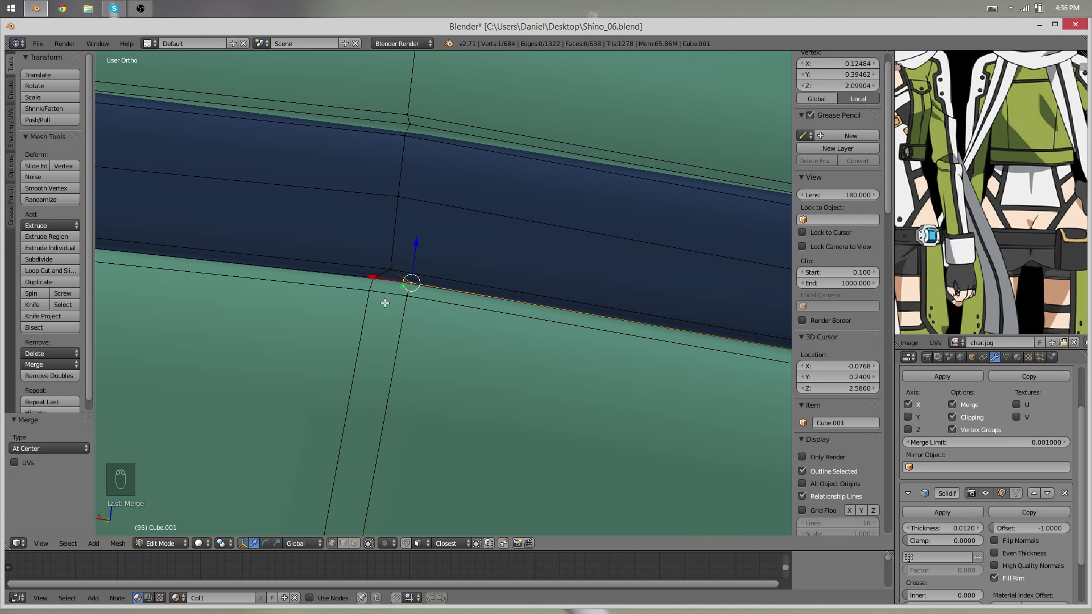
Add one centered loop cut along the narrow beveled strip below the trim
key(ctrl+r)
click(398, 294)
right_click(407, 292)
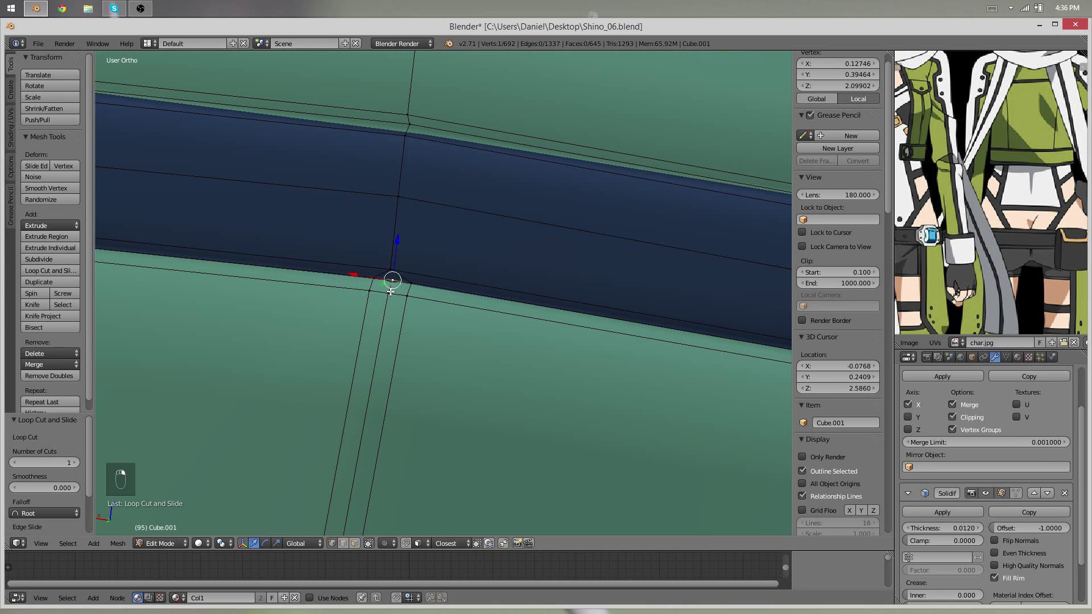
Push the seam strip's center edge loop inward with Shrink/Fatten at an offset of 0.005 to form a groove
shift+right_click(391, 291)
scroll(398, 319, down, 3)
scroll(415, 368, down, 4)
middle_drag(416, 368, 411, 292)
scroll(426, 353, up, 8)
middle_drag(372, 353, 472, 305)
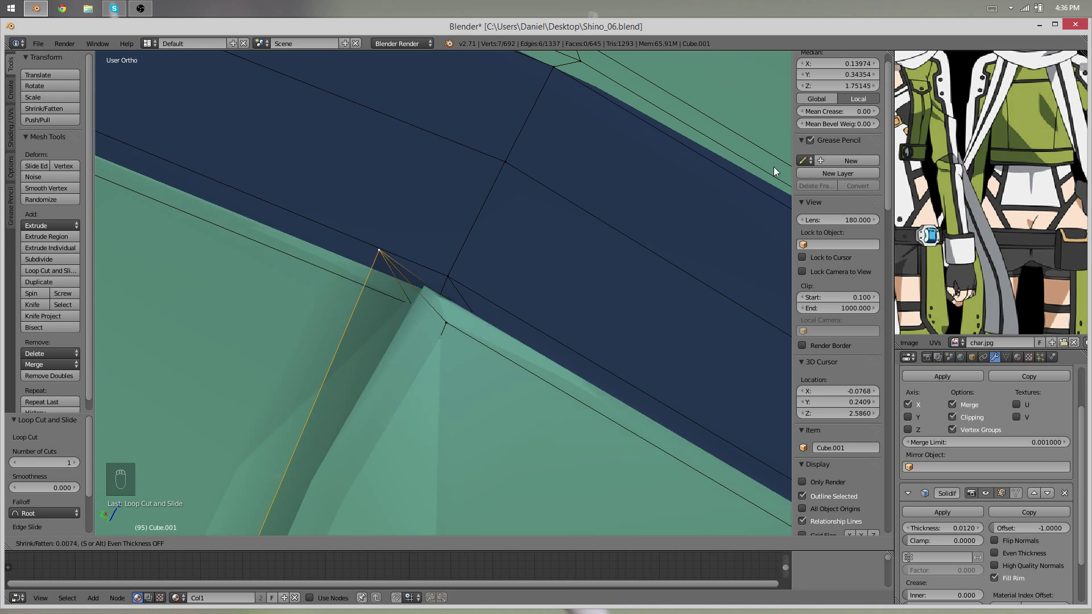
click(769, 78)
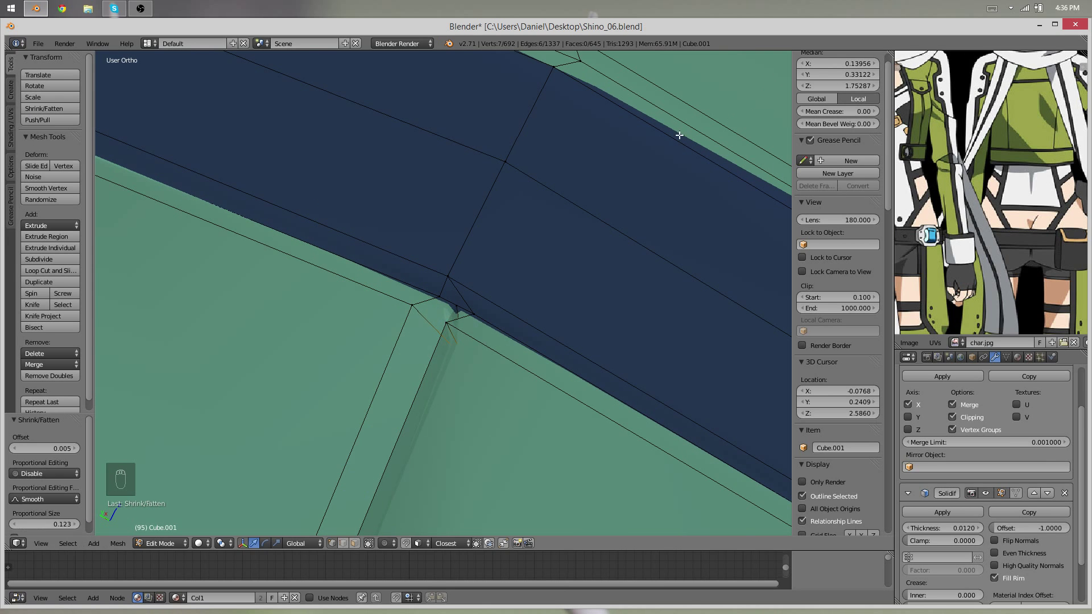
Examine the seam grooves across the back in Object Mode and the groove's upper end in Edit Mode
scroll(620, 196, down, 6)
key(Tab)
middle_drag(544, 280, 636, 211)
scroll(535, 301, down, 6)
scroll(514, 341, down, 5)
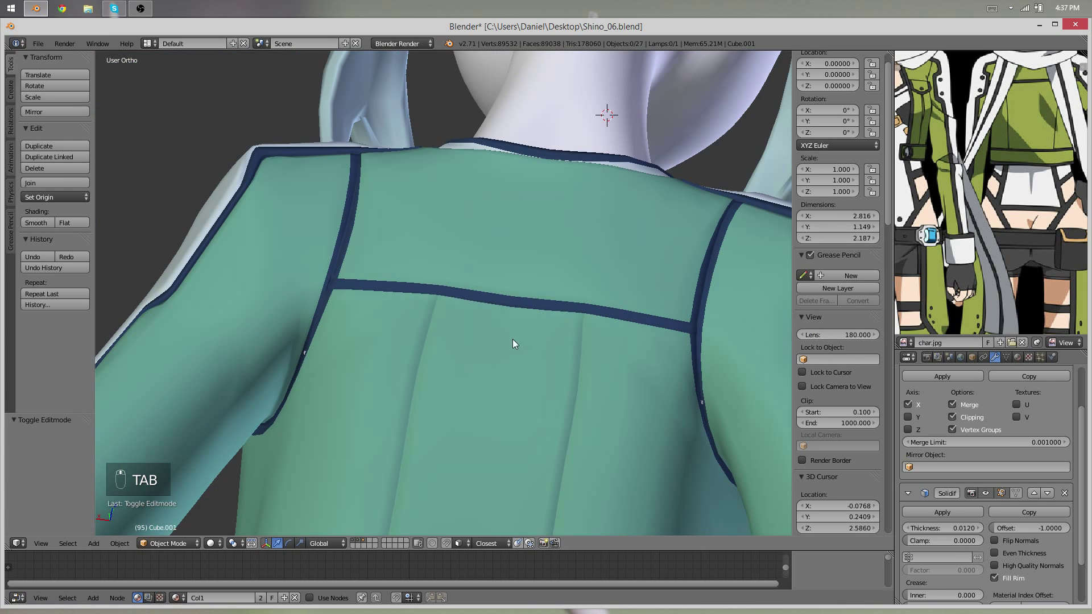
scroll(536, 256, up, 6)
key(Tab)
scroll(530, 330, up, 3)
shift+middle_drag(540, 228, 440, 407)
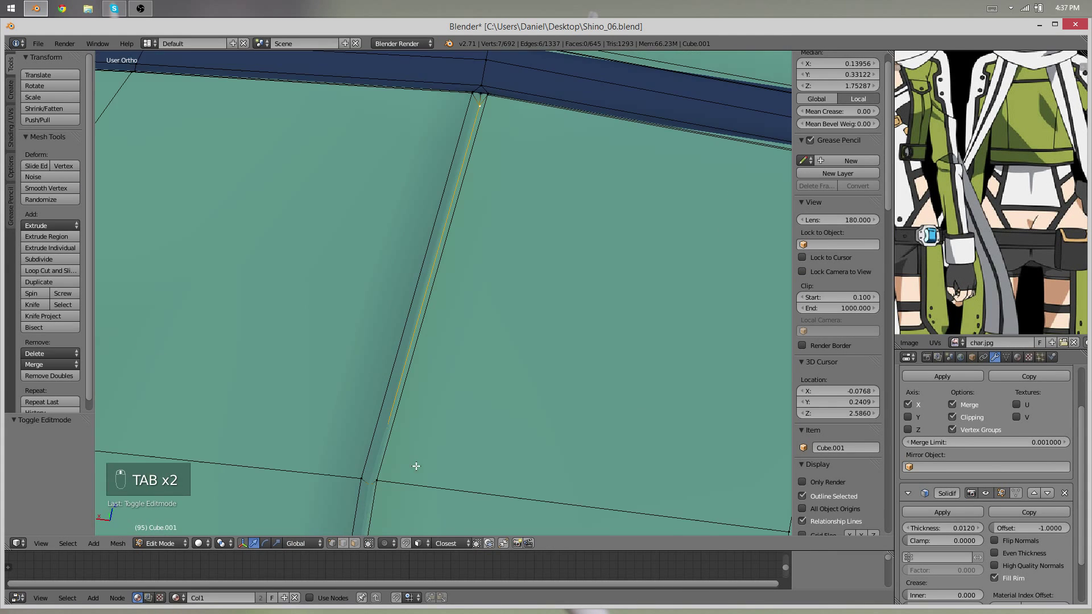
scroll(422, 441, up, 3)
shift+middle_drag(447, 347, 422, 543)
shift+middle_drag(527, 124, 489, 238)
scroll(488, 238, up, 2)
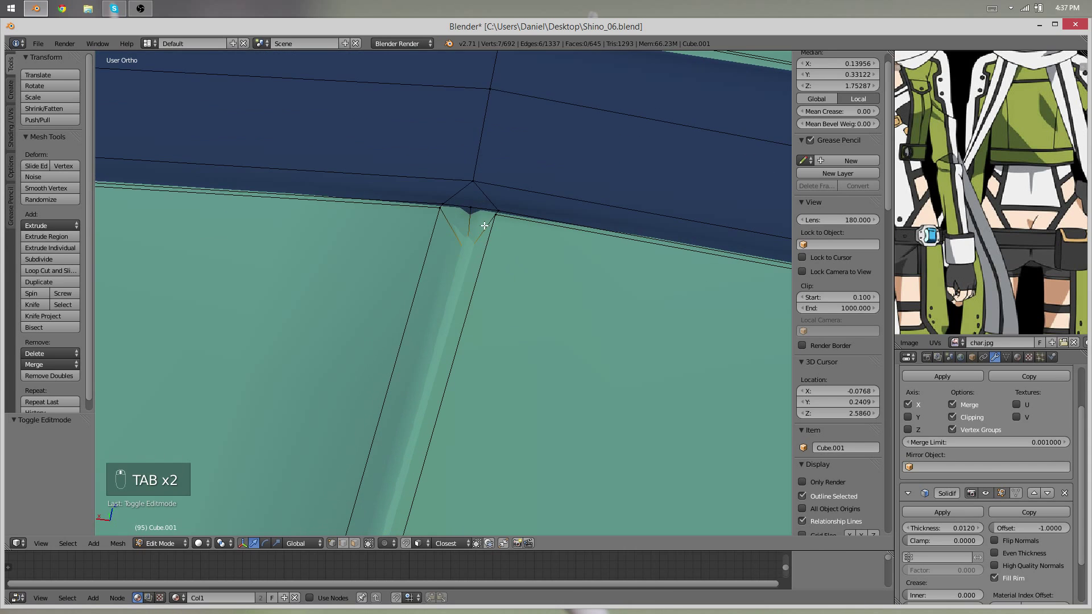
key(ctrl+e)
key(ctrl+r)
click(491, 201)
Delete the center vertex at the groove's upper end where it meets the navy trim
middle_drag(492, 201, 499, 218)
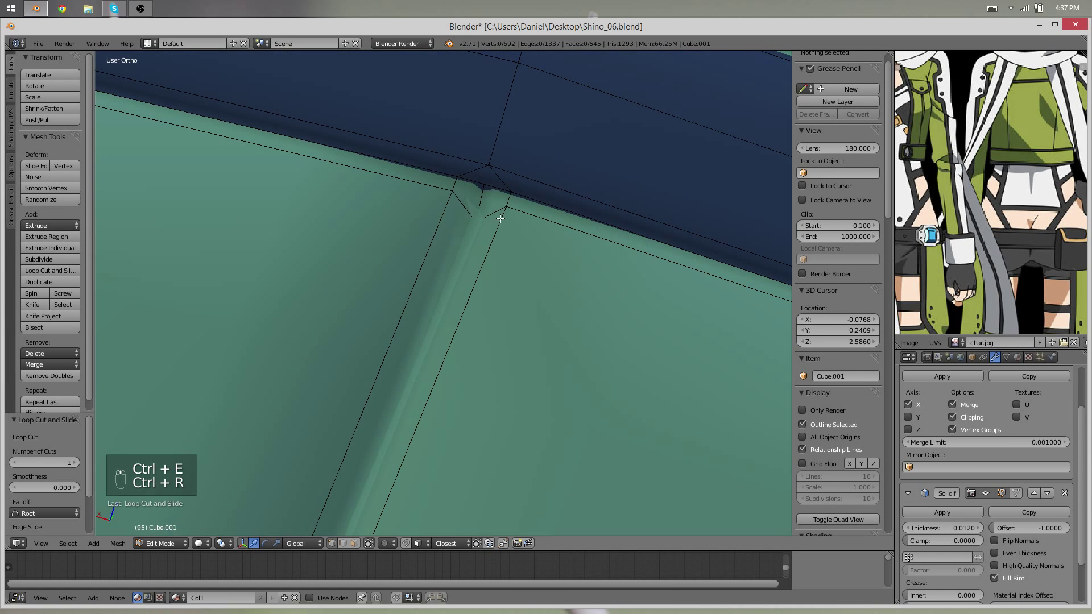
right_click(483, 186)
key(x)
click(455, 121)
Add a loop cut along each side of the groove, between its center line and its outer edges
key(ctrl+r)
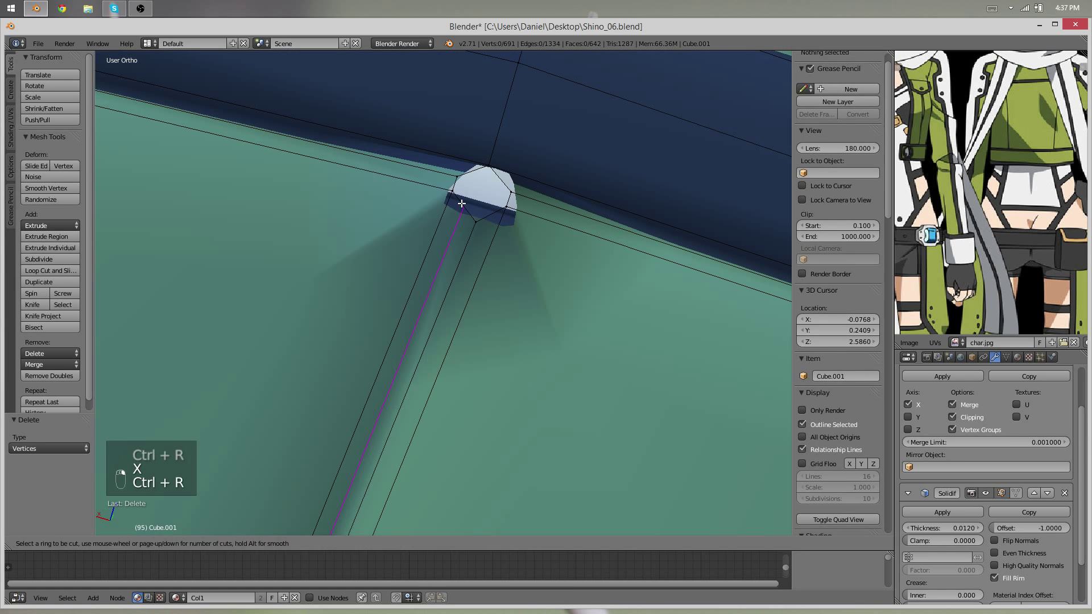
click(454, 203)
click(455, 197)
key(ctrl+r)
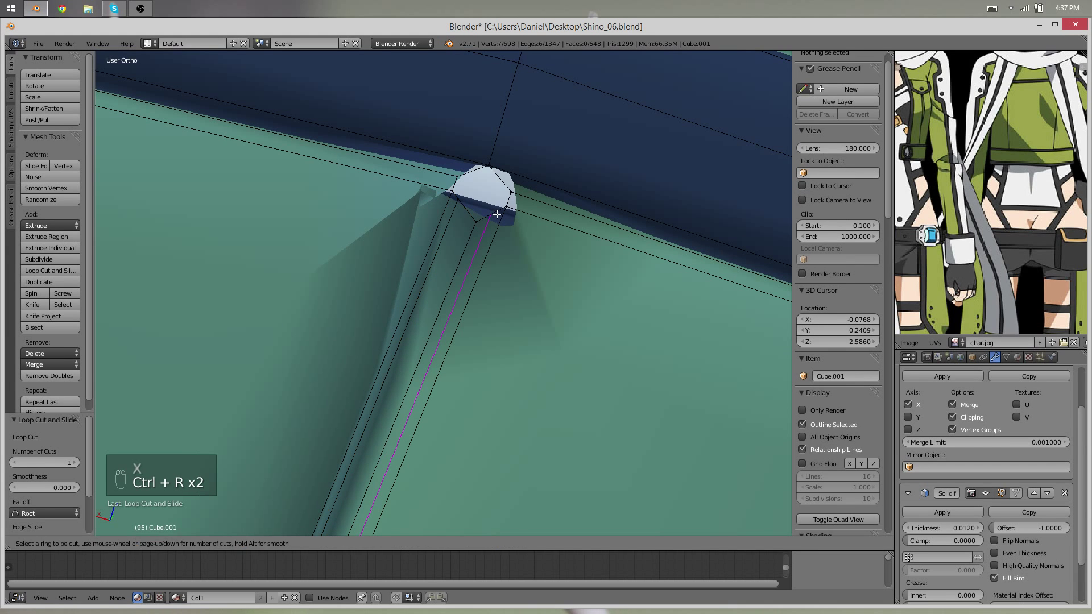
click(499, 213)
scroll(484, 217, up, 4)
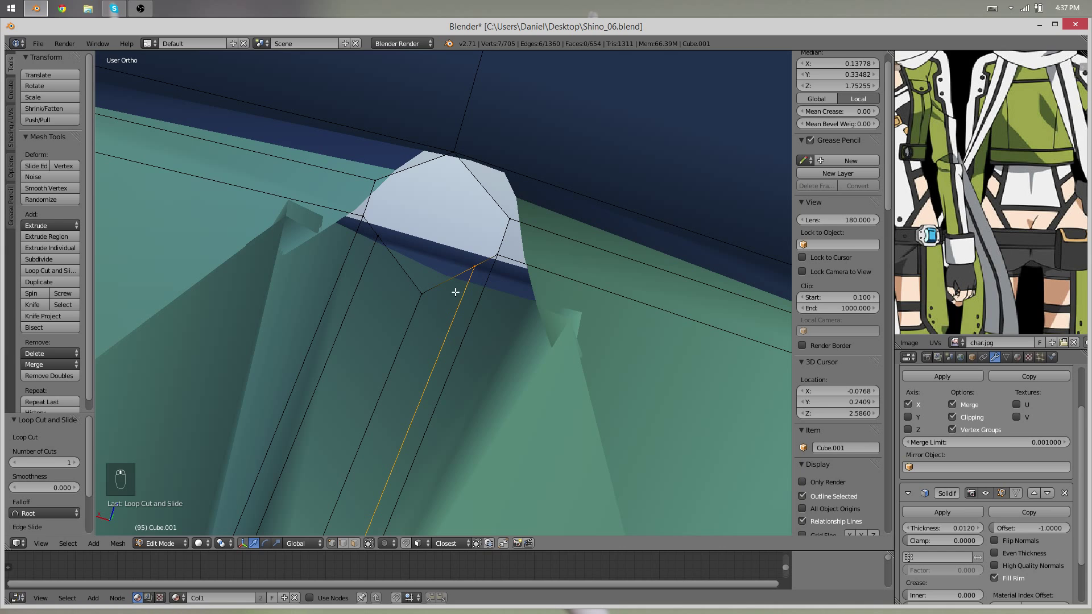
Extrude new vertices from the upper ends of both groove side loops to outline an inner border around the hole
right_click(376, 235)
key(e)
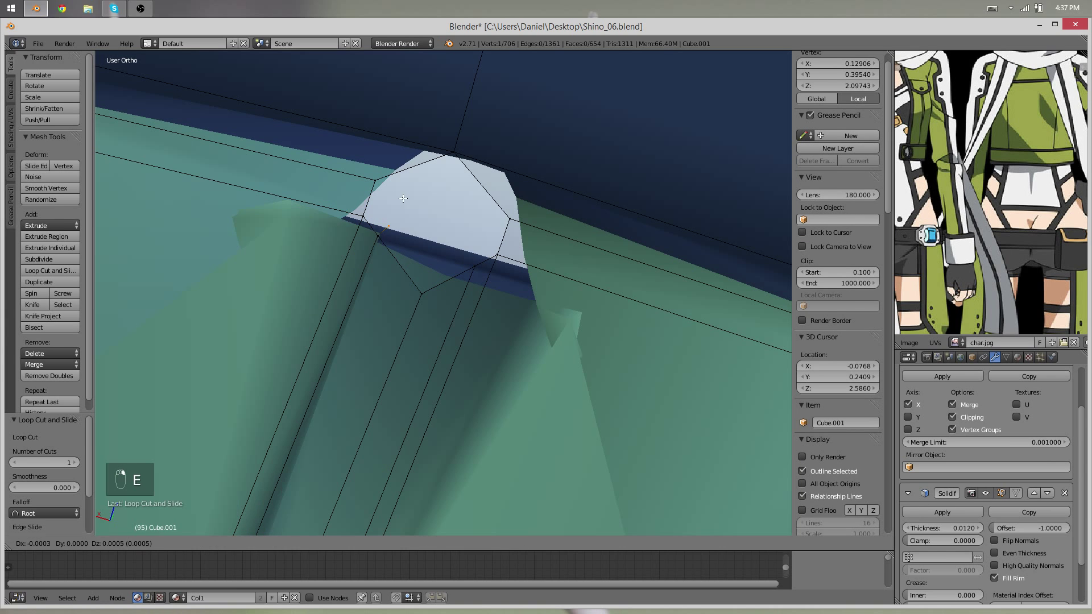
click(408, 199)
middle_drag(501, 269, 479, 254)
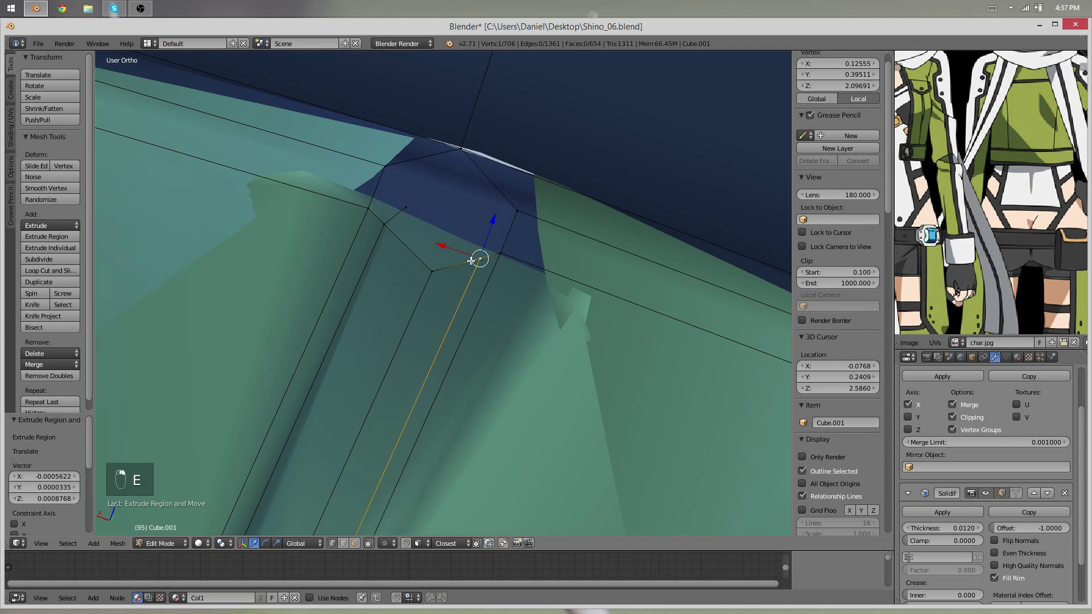
key(e)
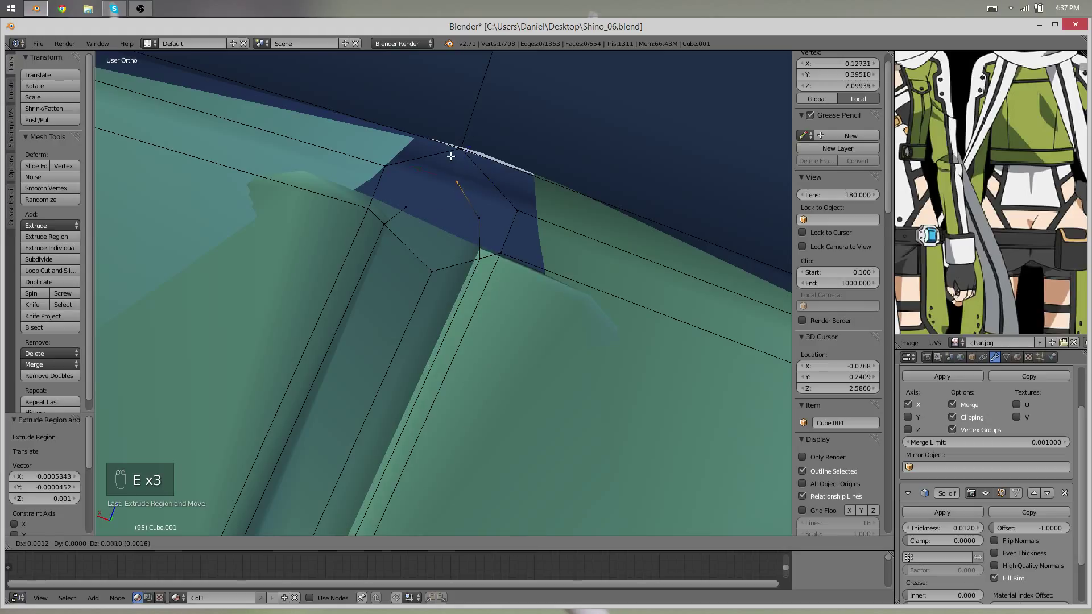
click(411, 193)
Fill faces between the hole's outer border and the new inner vertices, along its left side and top
shift+right_click(376, 216)
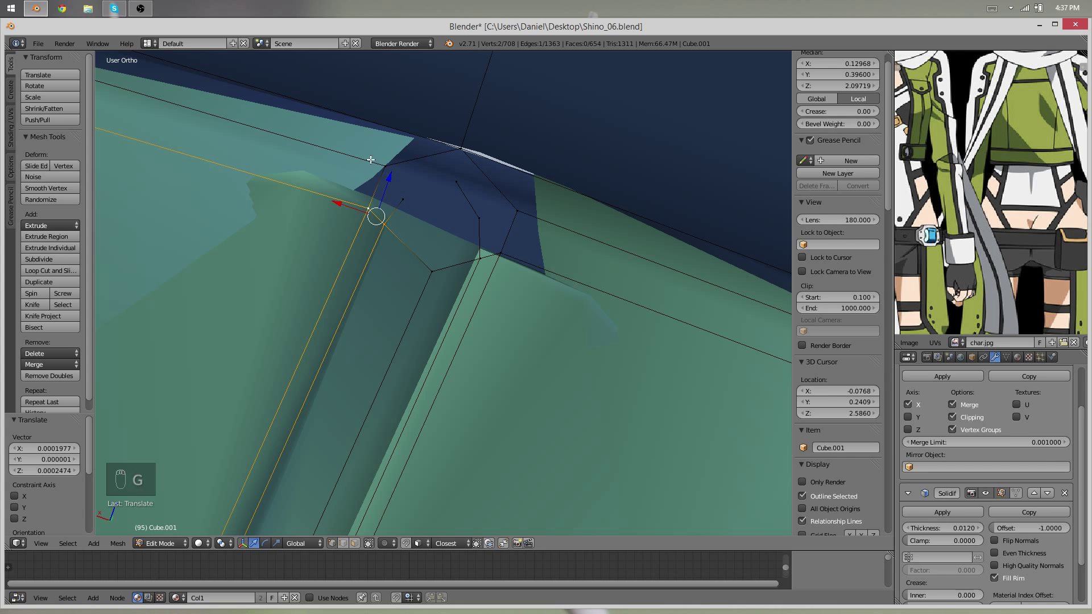
key(f)
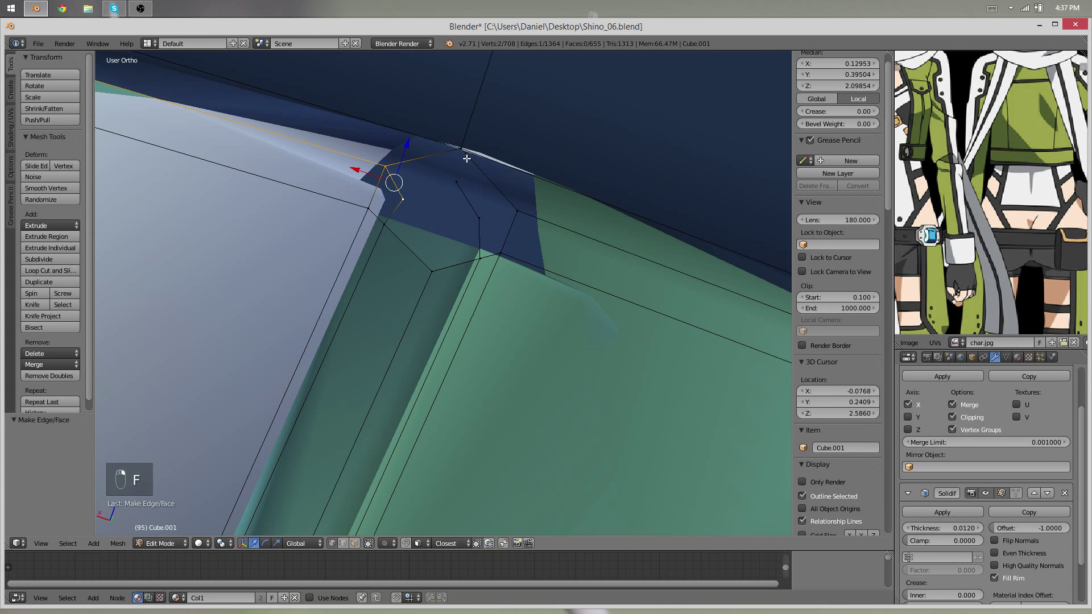
scroll(466, 158, down, 10)
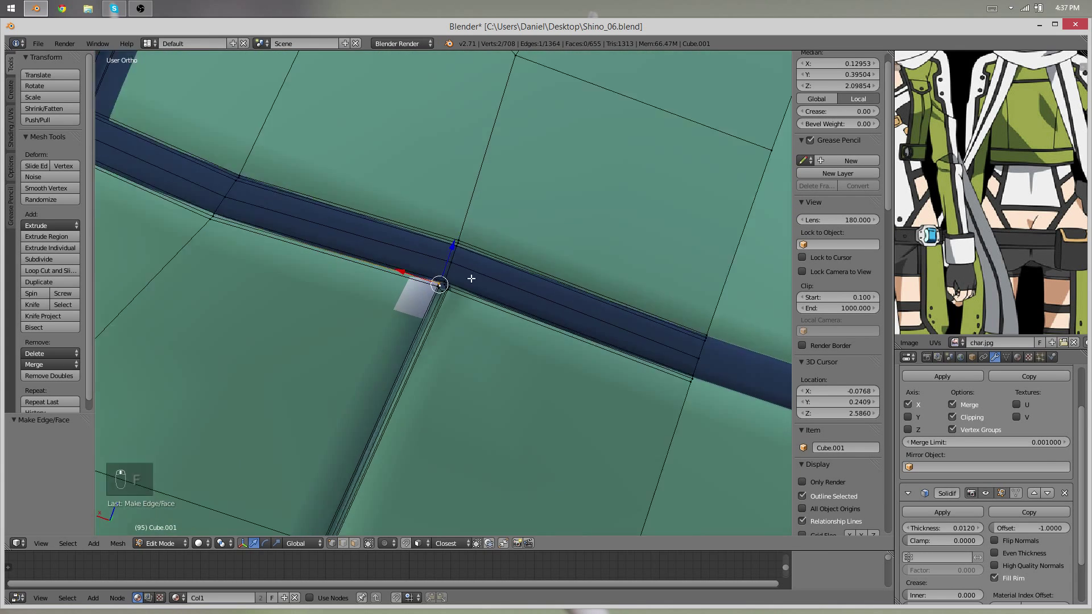
middle_drag(471, 278, 460, 174)
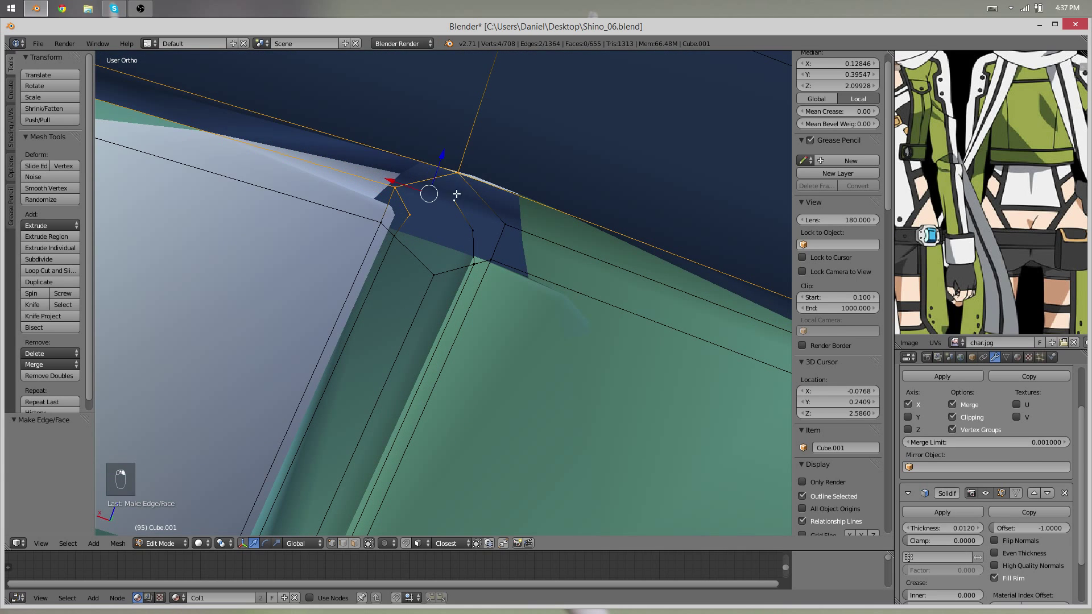
key(f)
key(f)
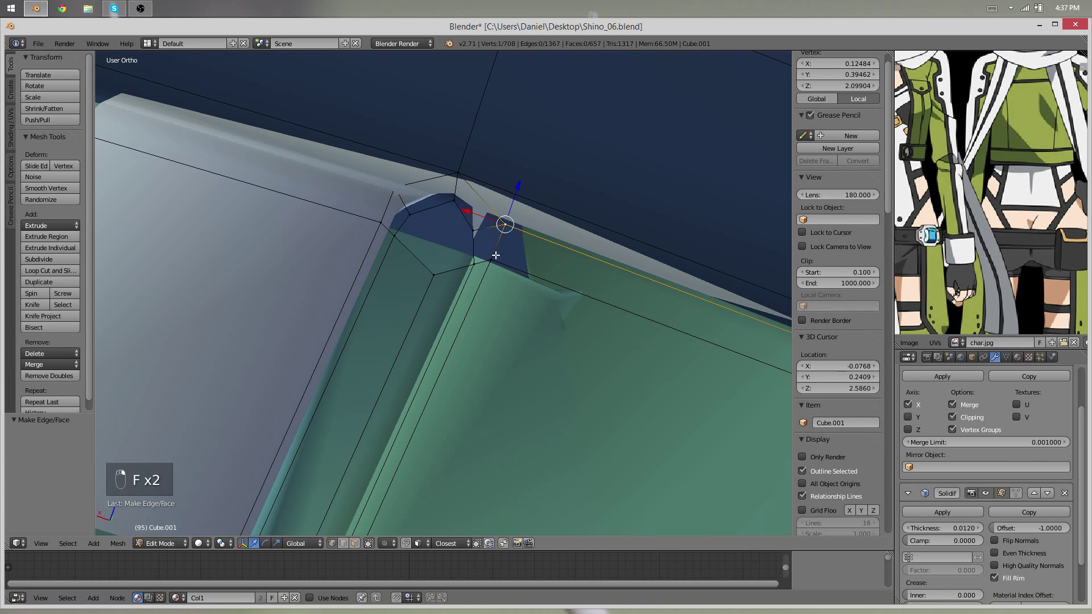
Undo the misplaced triangular fill and create a four-vertex face on the right side of the hole
key(f)
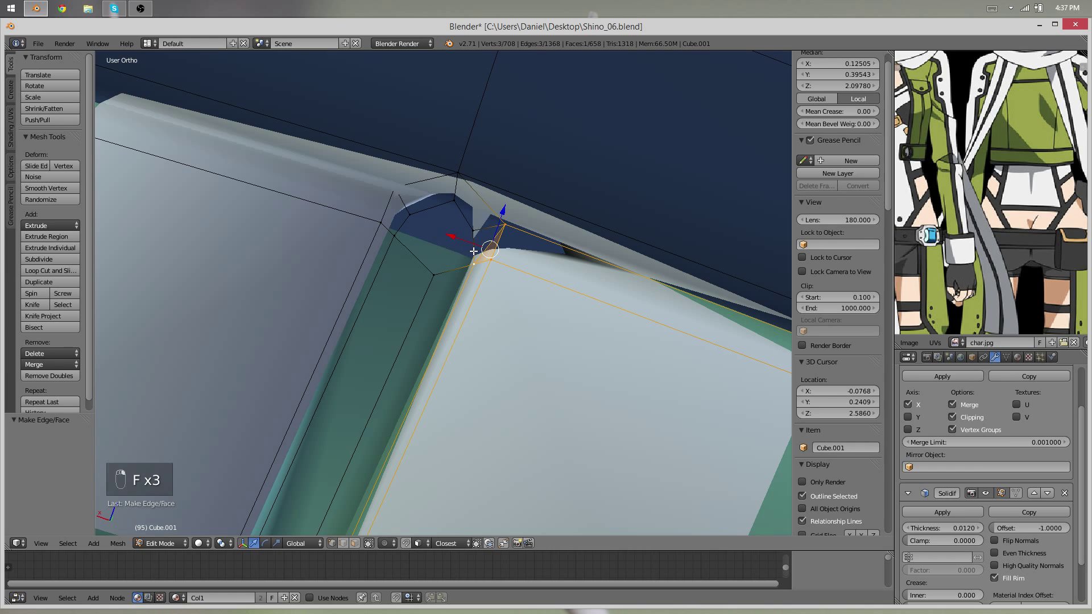
key(ctrl+z)
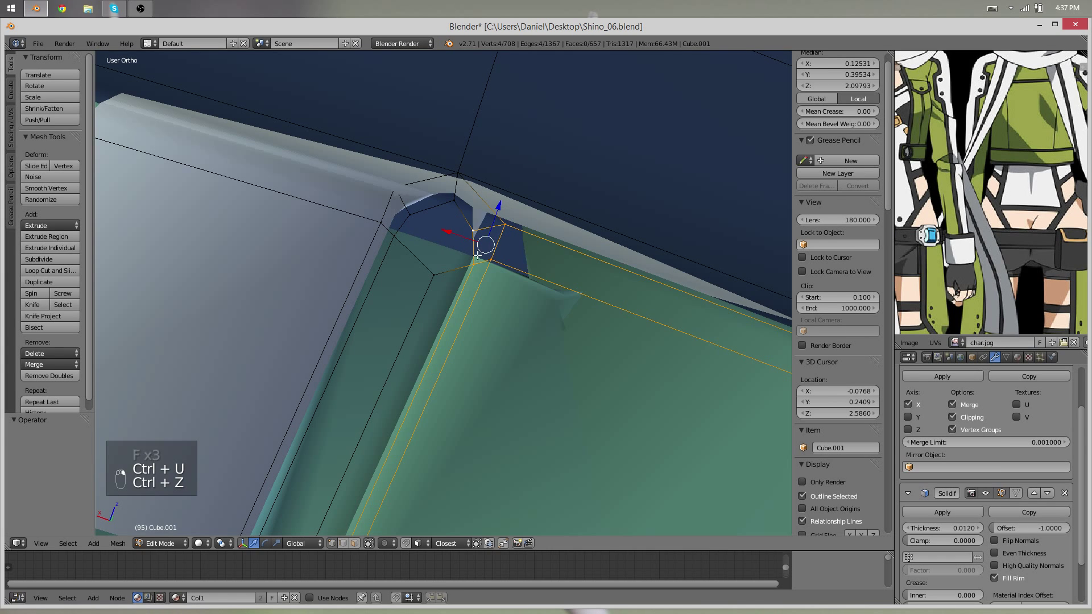
key(g)
right_click(481, 258)
key(f)
right_click(486, 261)
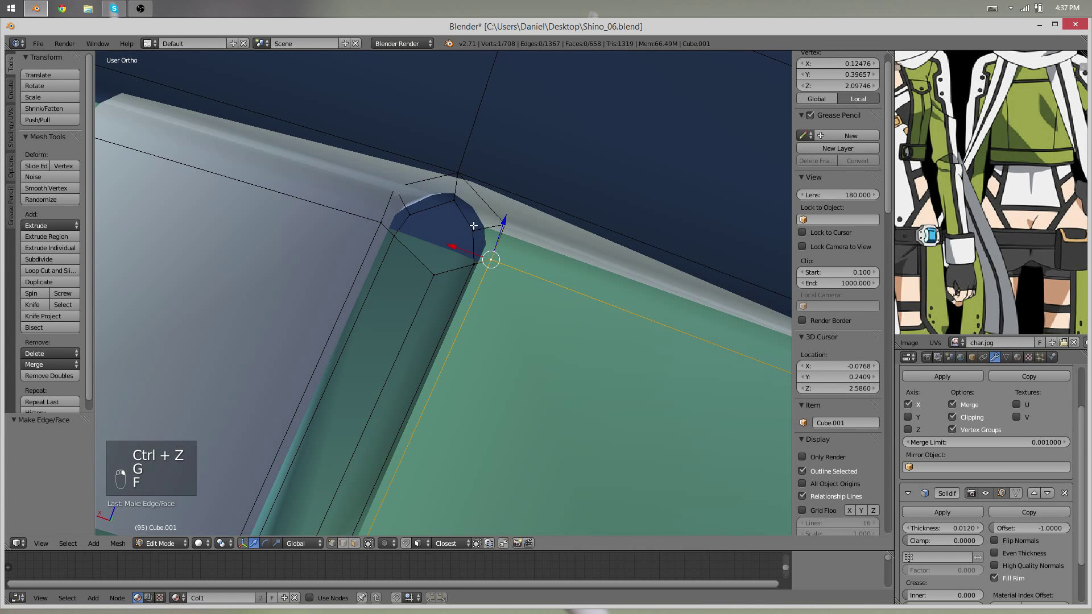
Fill the remaining gap inside the hole with faces between the inner border vertices and the groove's upper end
right_click(474, 227)
shift+right_click(474, 264)
key(f)
key(f)
key(f)
scroll(461, 257, down, 5)
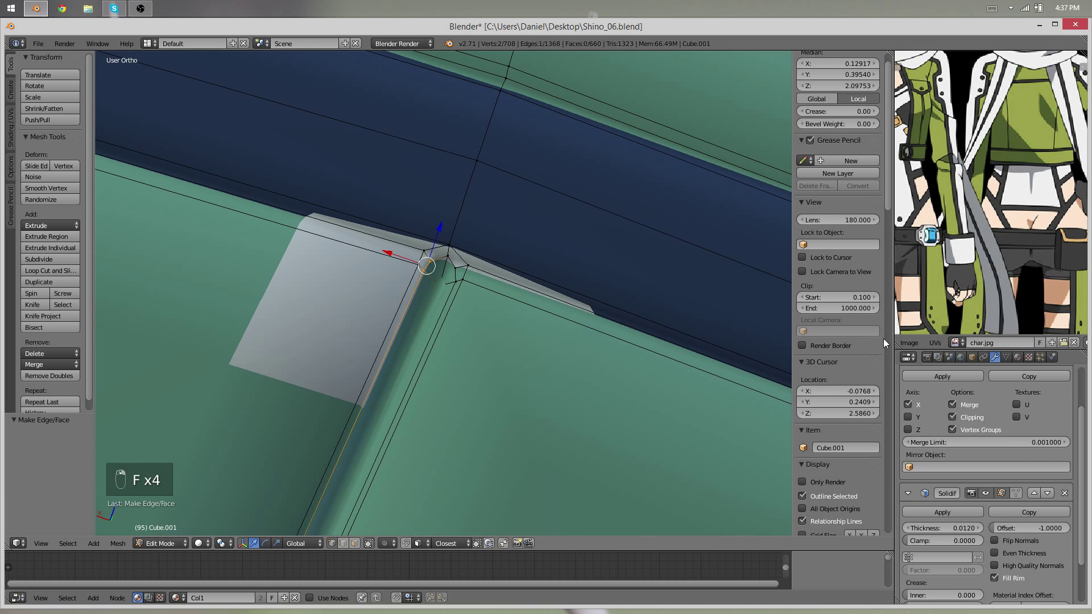
Assign the green Col1.001 material to the white jacket panel faces next to the upper end of the groove
click(1017, 357)
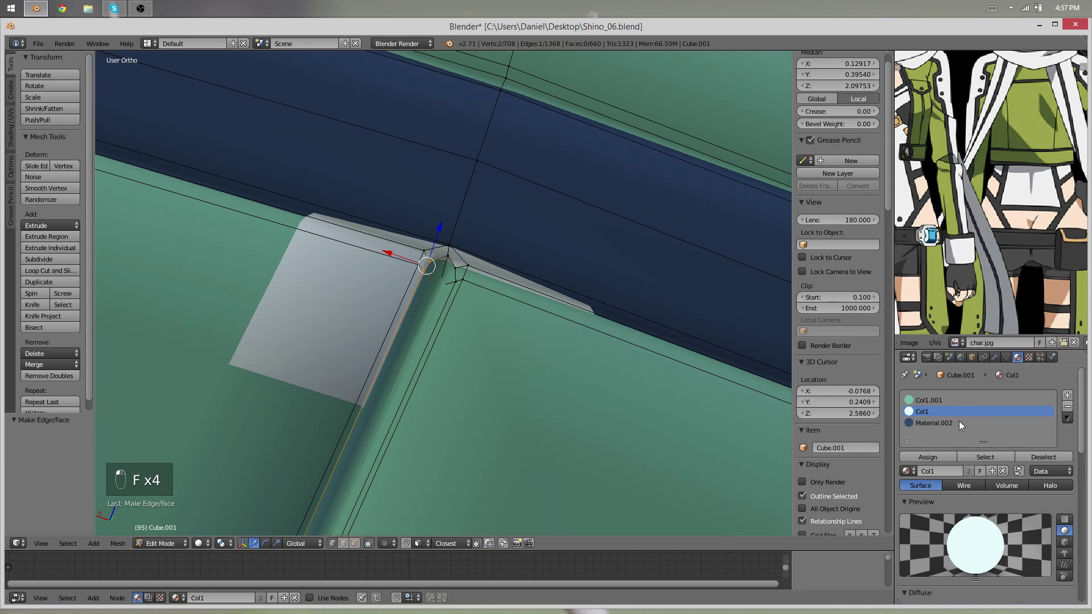
click(912, 401)
key(Tab)
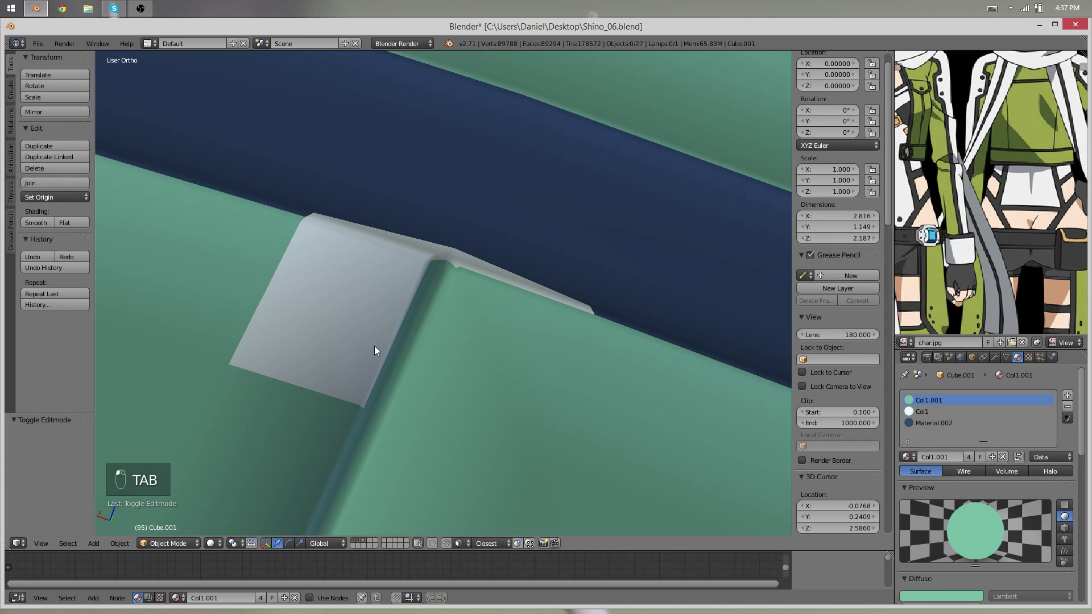
key(Tab)
click(354, 540)
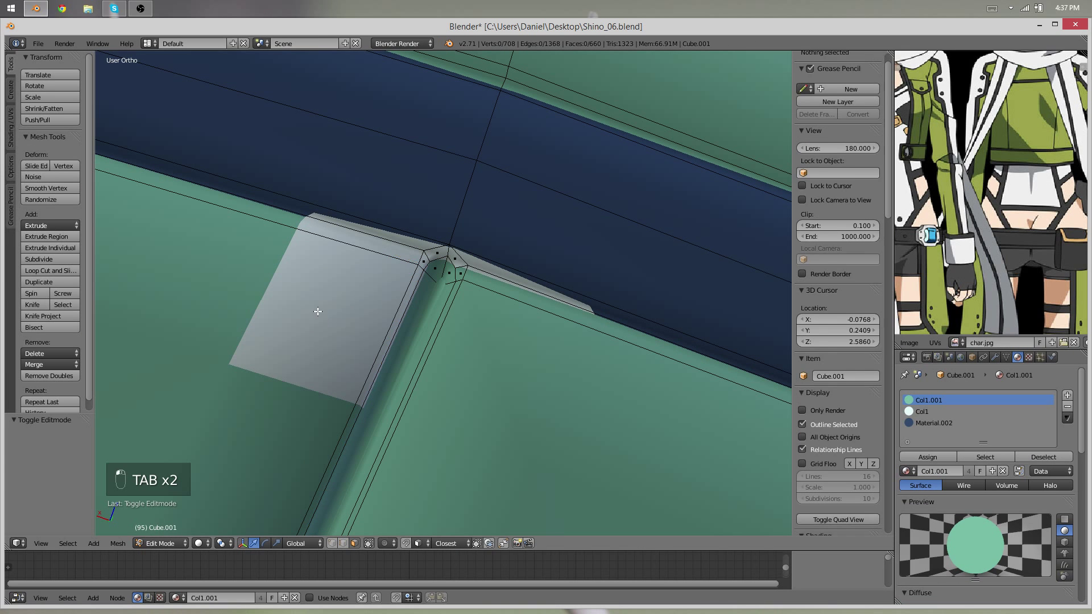
right_click(317, 310)
shift+right_click(368, 243)
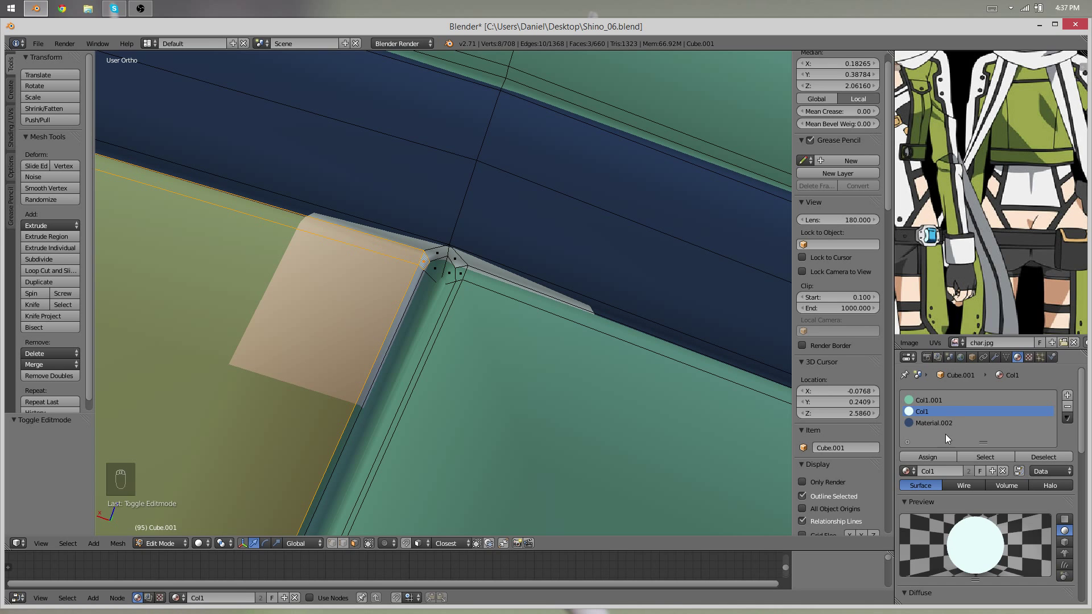
key(a)
key(a)
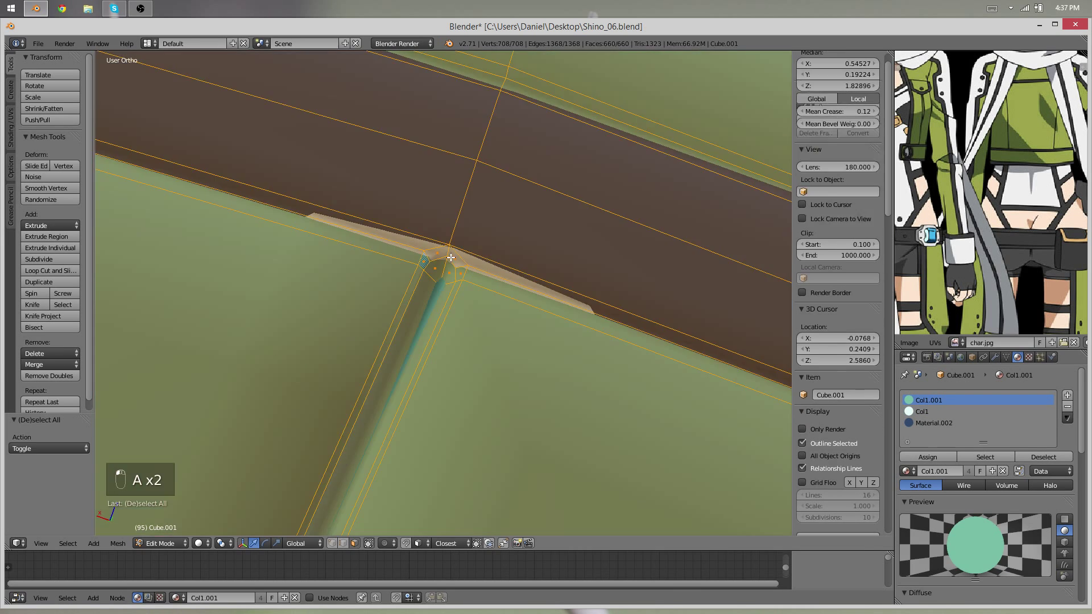
Select only the seam groove's faces from the navy trim down to the hem, excluding the adjoining panels, and assign Material.002
key(a)
key(a)
right_click(429, 256)
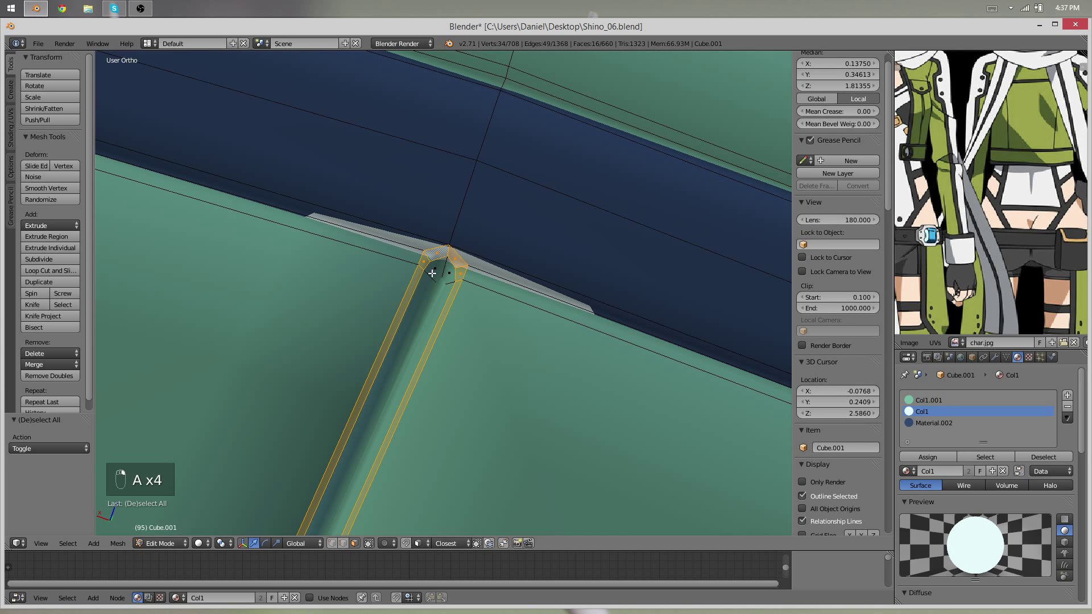
scroll(397, 380, down, 9)
shift+middle_drag(406, 431, 556, 220)
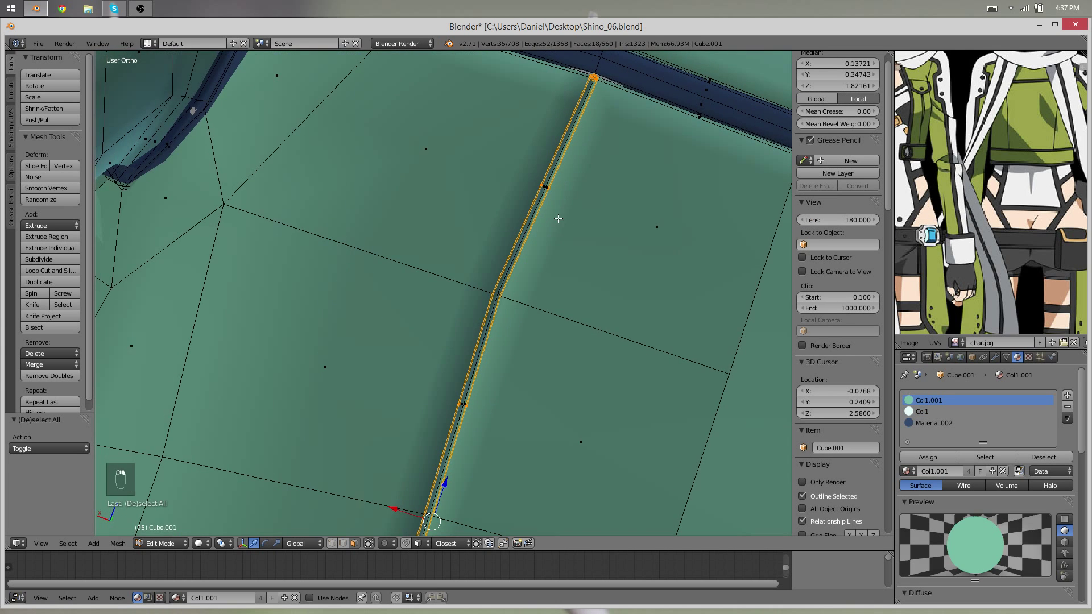
key(b)
drag(540, 184, 550, 195)
drag(453, 395, 473, 414)
shift+middle_drag(475, 504, 528, 356)
key(b)
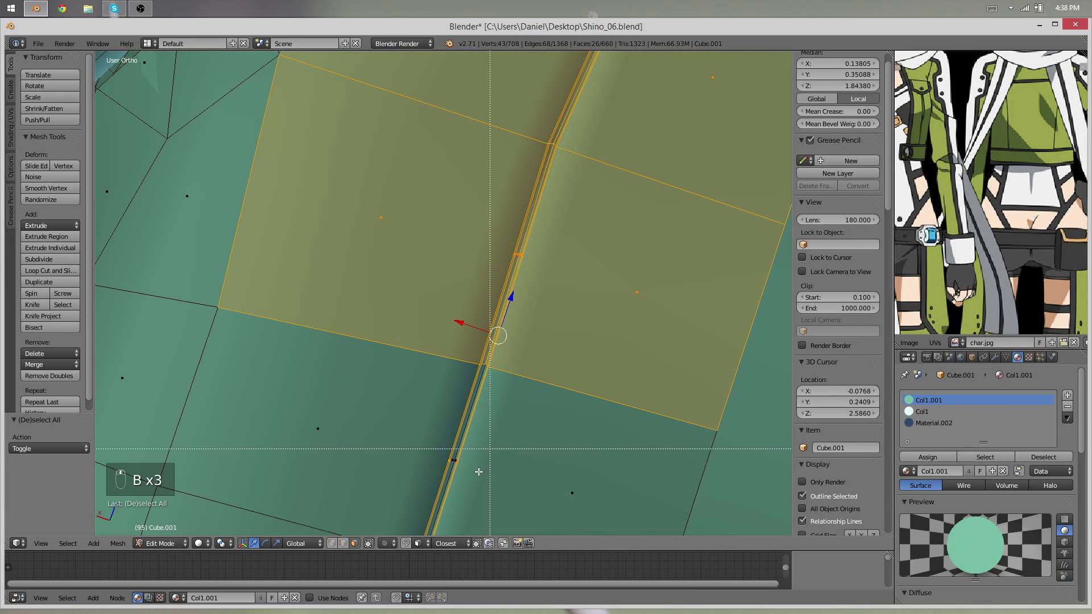
drag(436, 454, 459, 473)
scroll(471, 424, down, 4)
scroll(437, 471, down, 5)
key(b)
drag(434, 421, 449, 435)
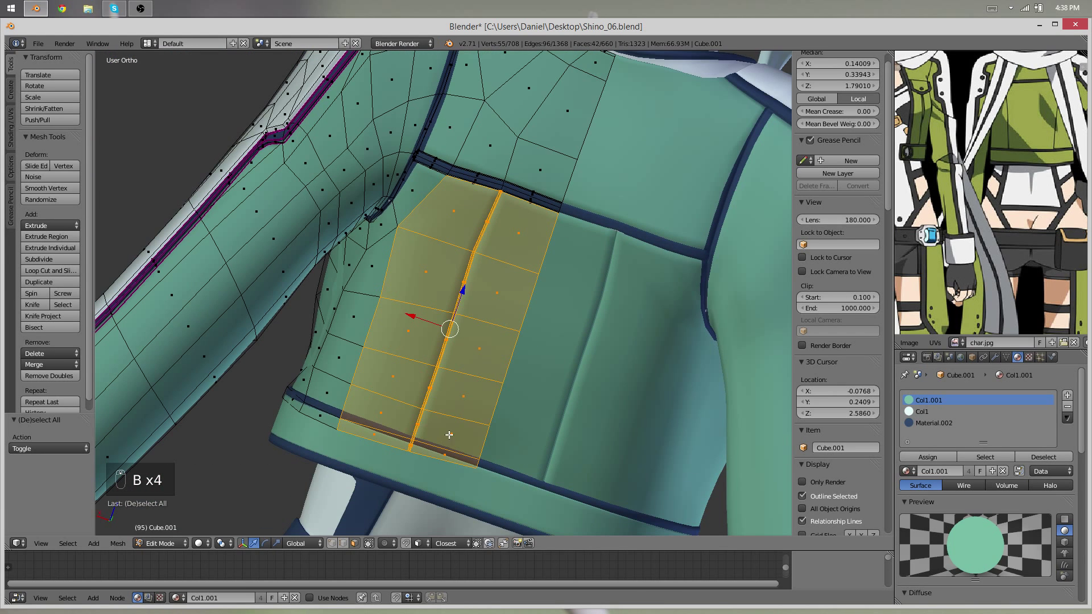
middle_drag(474, 374, 475, 375)
middle_drag(514, 239, 493, 229)
key(b)
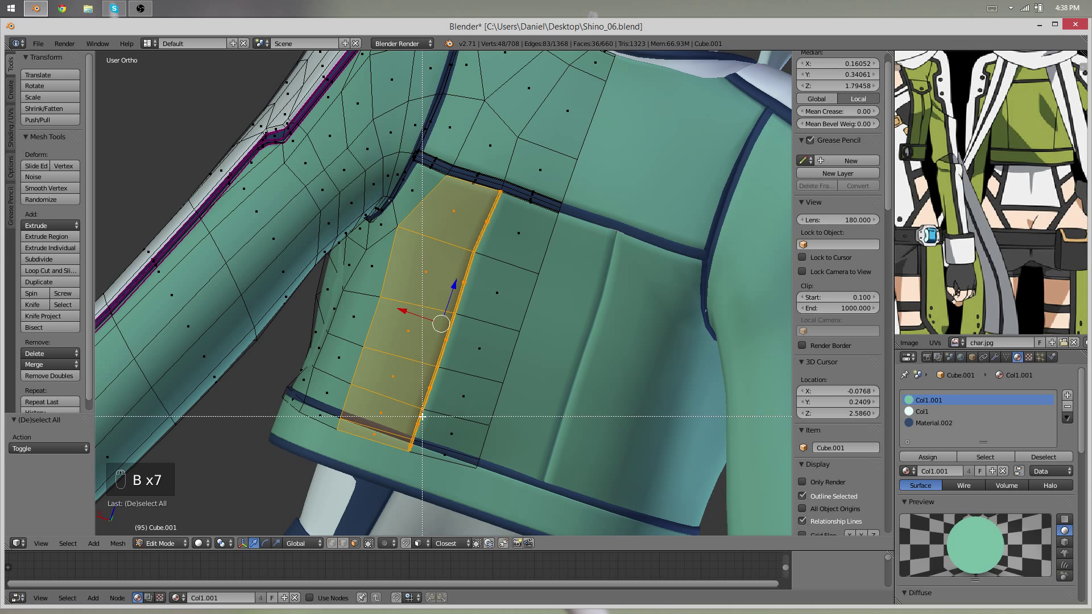
middle_drag(311, 250, 308, 246)
key(b)
middle_drag(451, 231, 362, 135)
scroll(506, 187, up, 8)
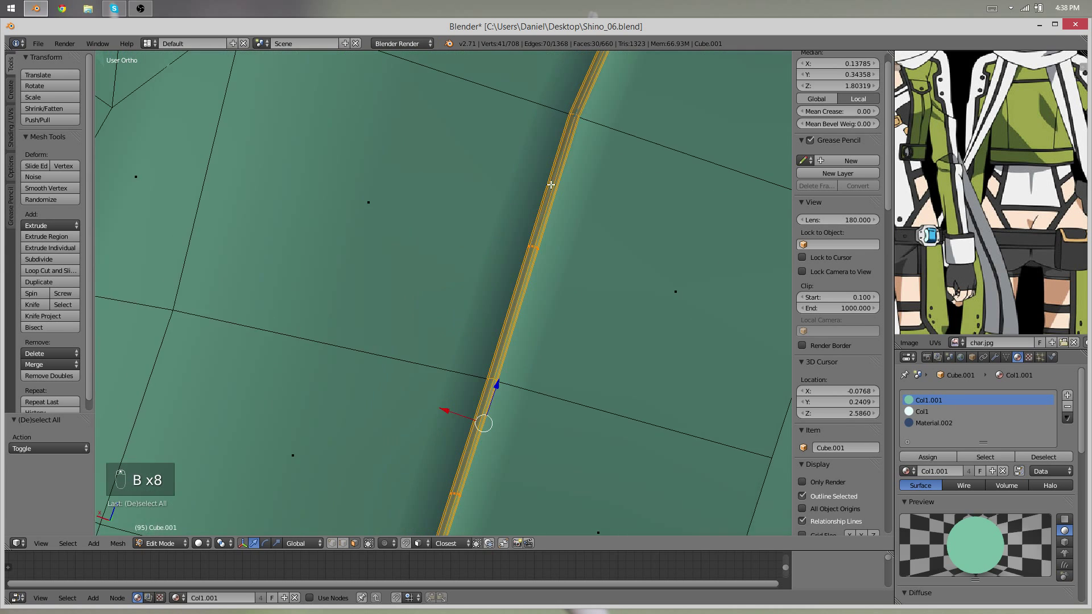
shift+middle_drag(550, 182, 423, 378)
click(927, 457)
Assign the green Col1.001 material to the two outer face strips bordering the groove, keeping navy only inside it
shift+middle_drag(511, 227, 511, 313)
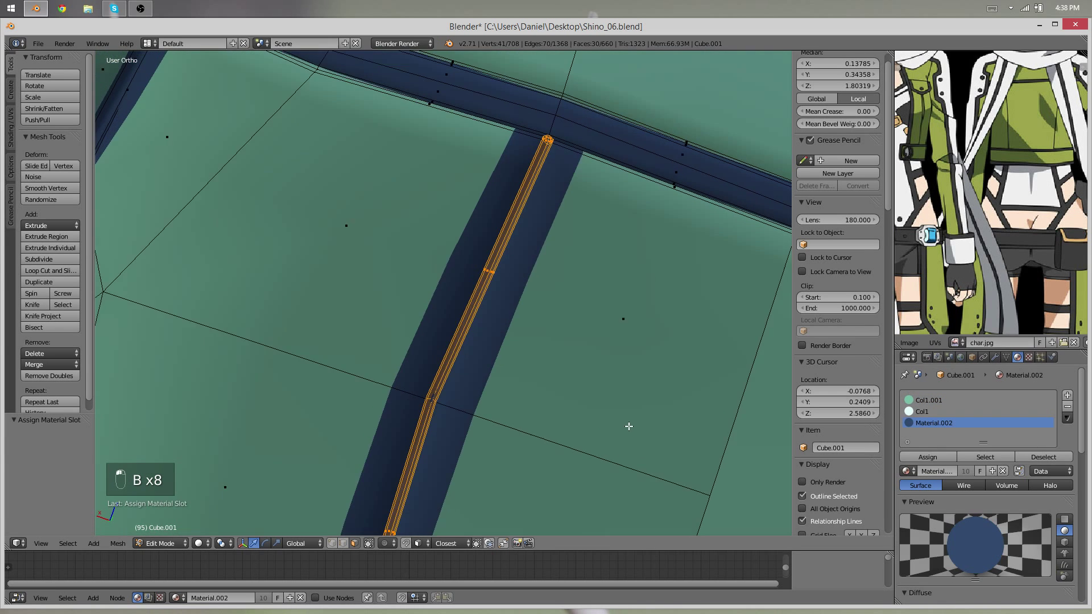
scroll(551, 197, up, 3)
shift+middle_drag(551, 197, 478, 295)
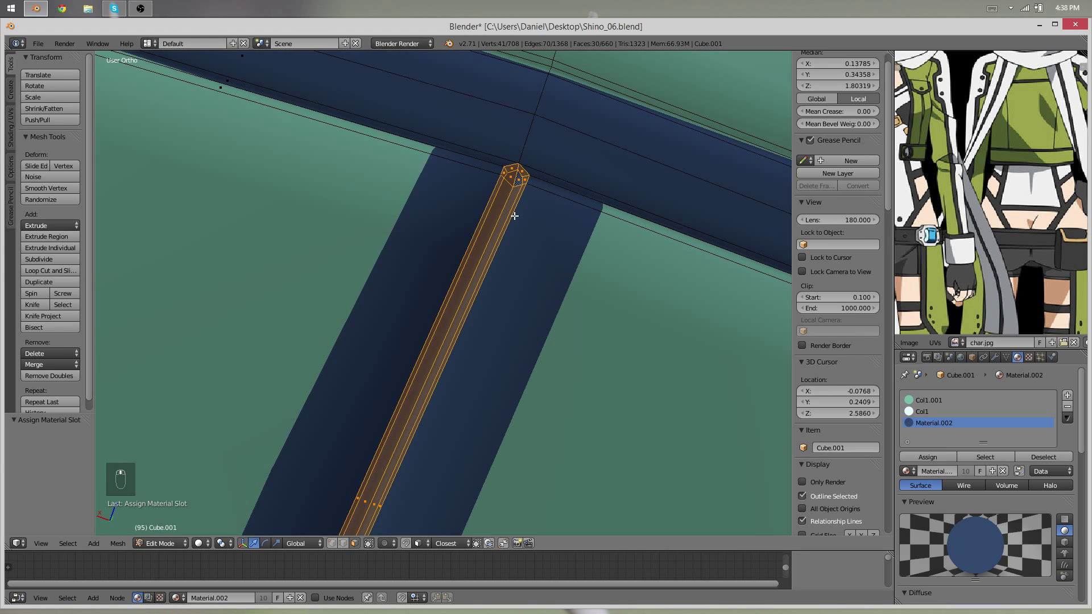
middle_drag(514, 216, 530, 198)
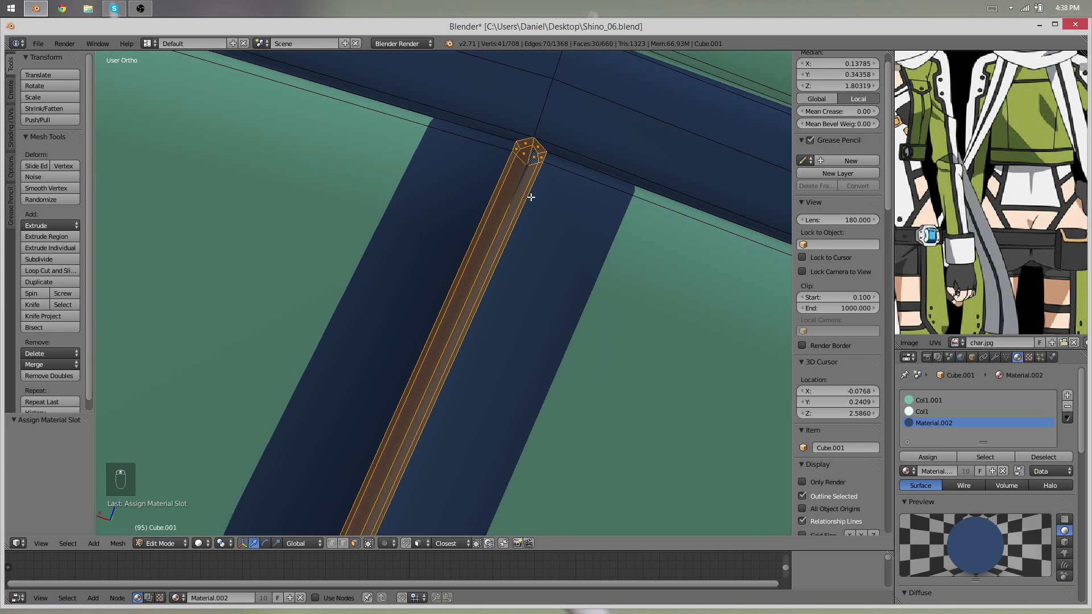
alt+shift+right_click(541, 162)
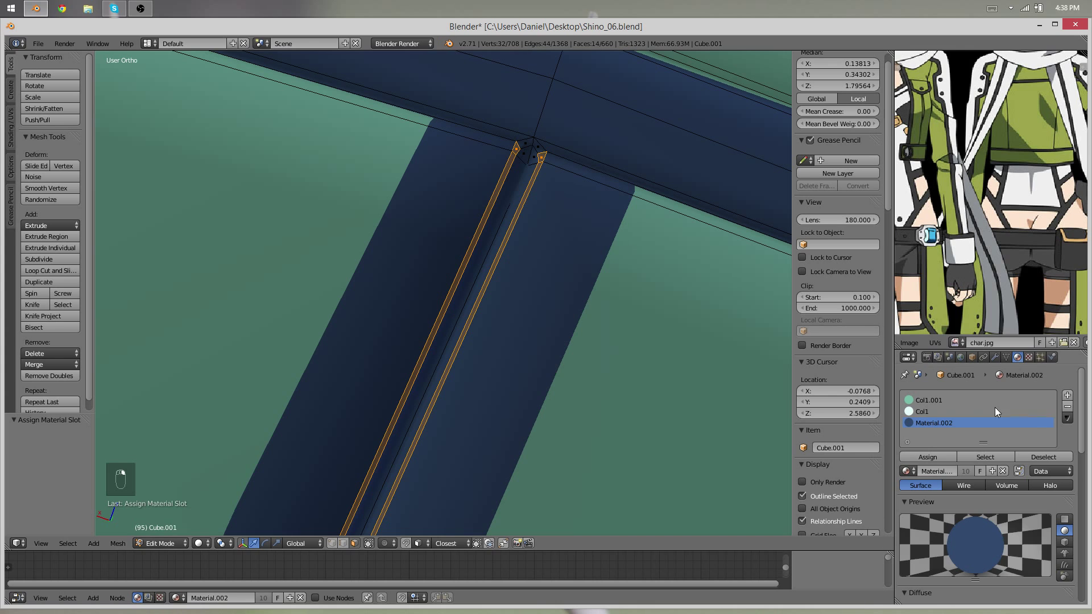
click(925, 456)
key(Tab)
Examine the coloured seam grooves on the jacket's back, from an angle and straight from behind
scroll(556, 276, down, 8)
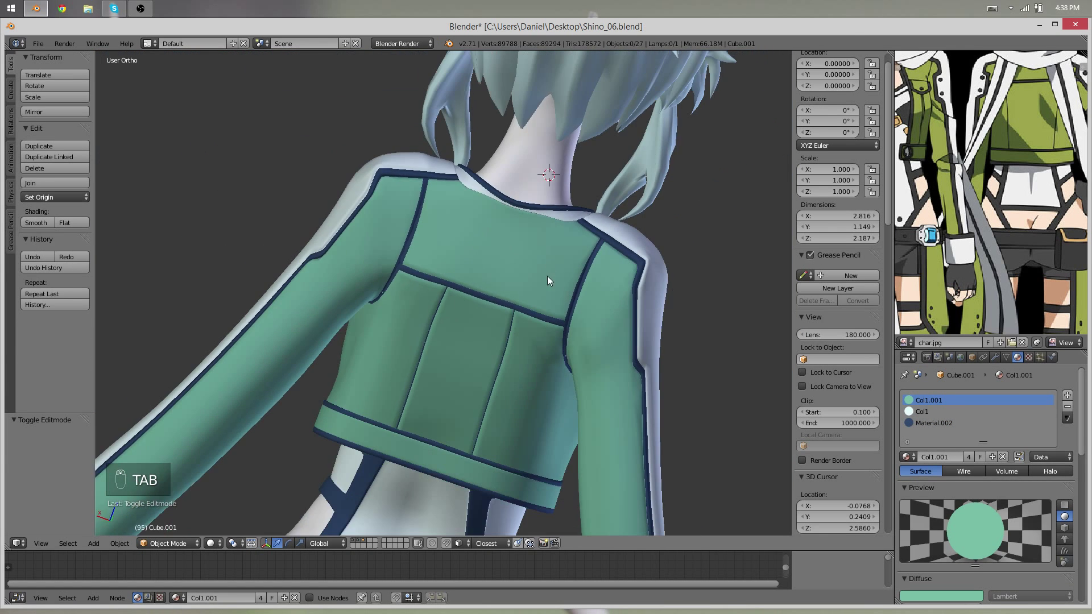
middle_drag(547, 278, 326, 187)
key(Tab)
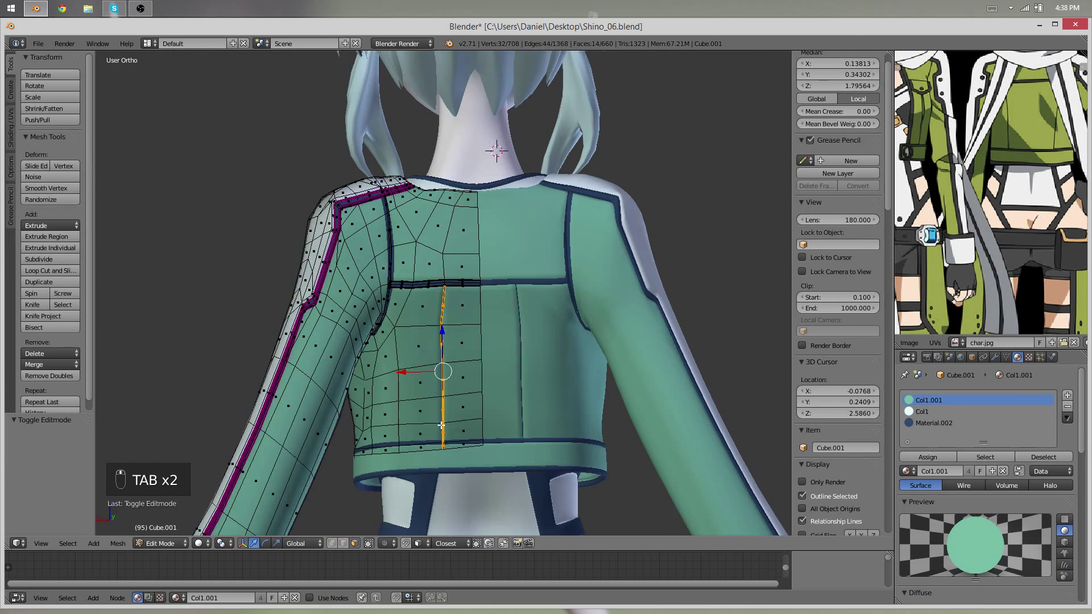
key(Tab)
key(a)
key(a)
key(a)
key(a)
middle_drag(486, 383, 362, 240)
key(a)
key(ctrl+KP_1)
scroll(551, 261, up, 10)
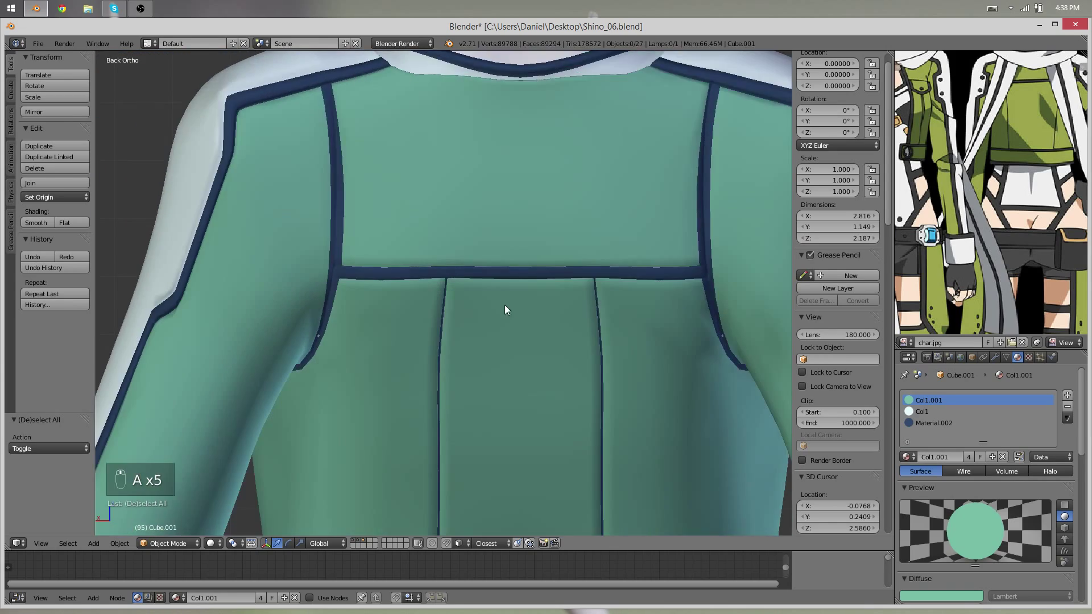
Move the vertices where the seam meets the horizontal navy trim outward and rotate them slightly to straighten the seam
key(Tab)
right_click(456, 248)
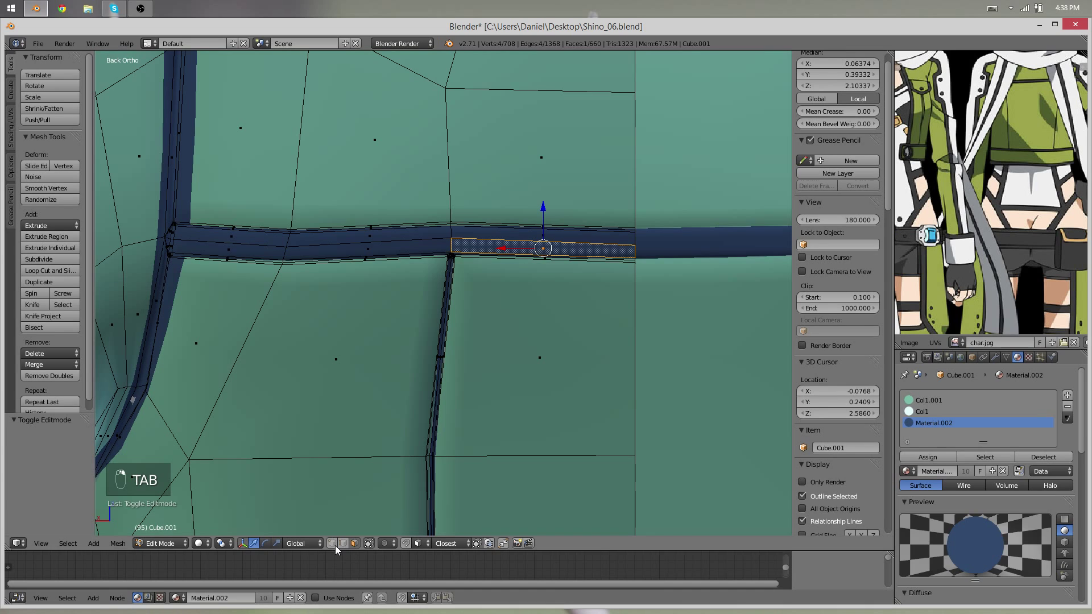
key(a)
key(b)
drag(467, 290, 439, 195)
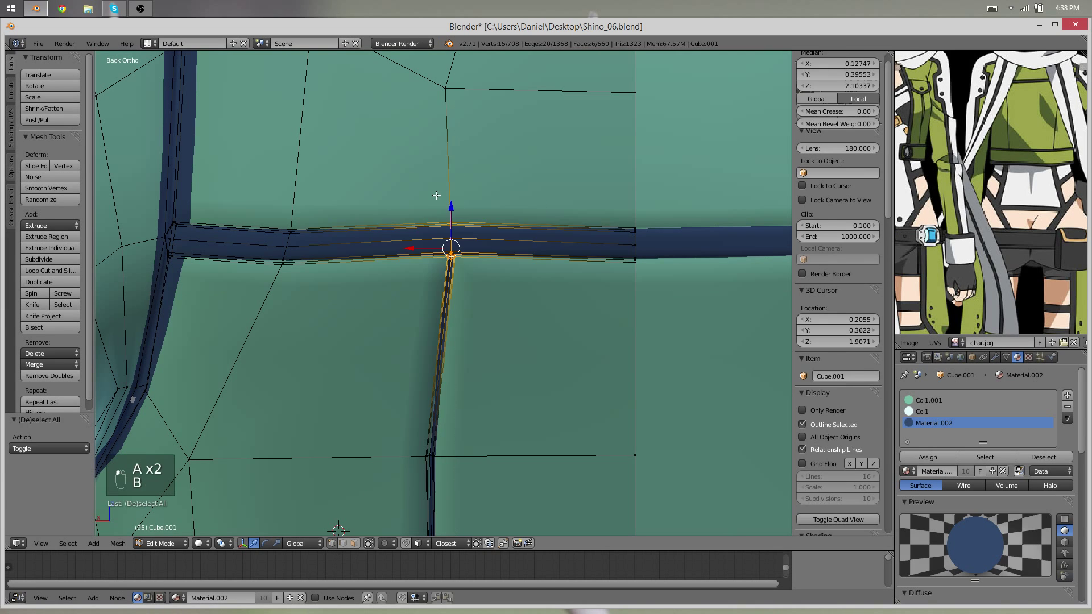
key(g)
middle_click(434, 195)
click(419, 196)
key(r)
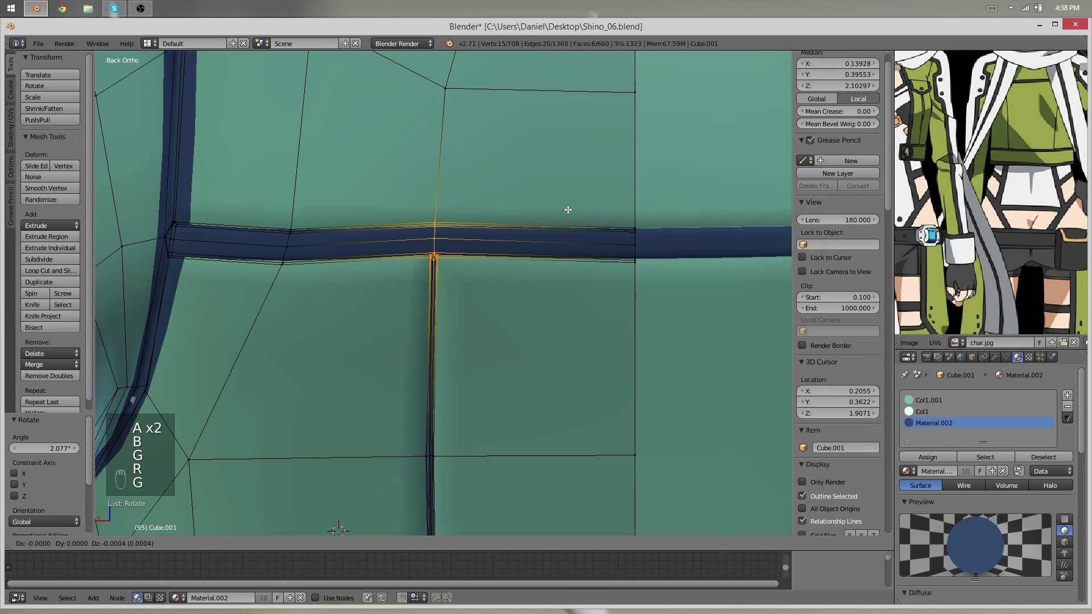
click(566, 212)
key(Tab)
Inspect the straightened seams and the lower hem band from behind and from the side
scroll(459, 275, down, 10)
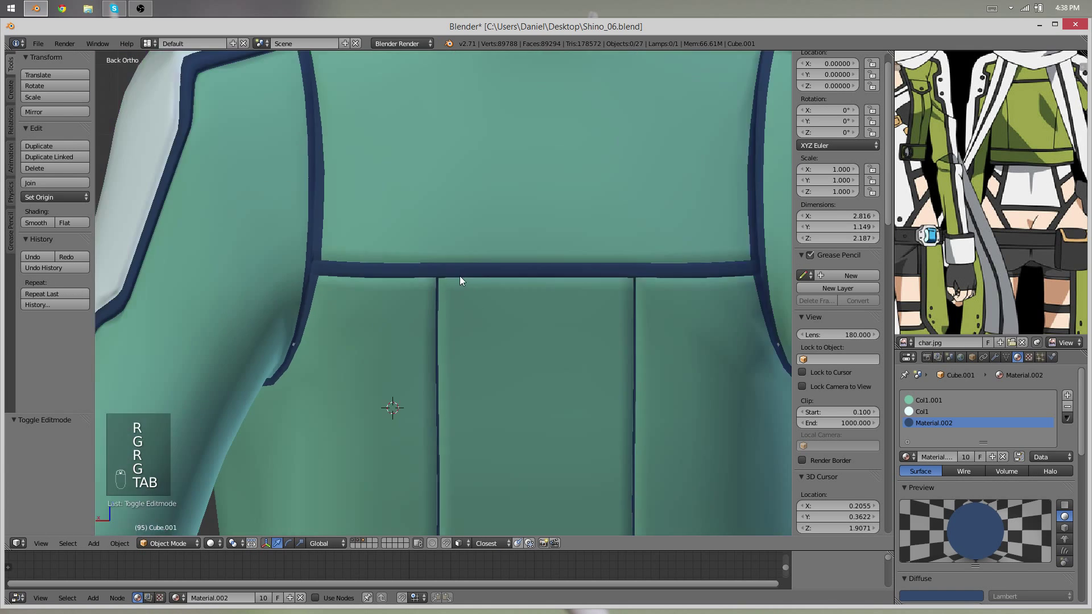
middle_drag(392, 333, 538, 249)
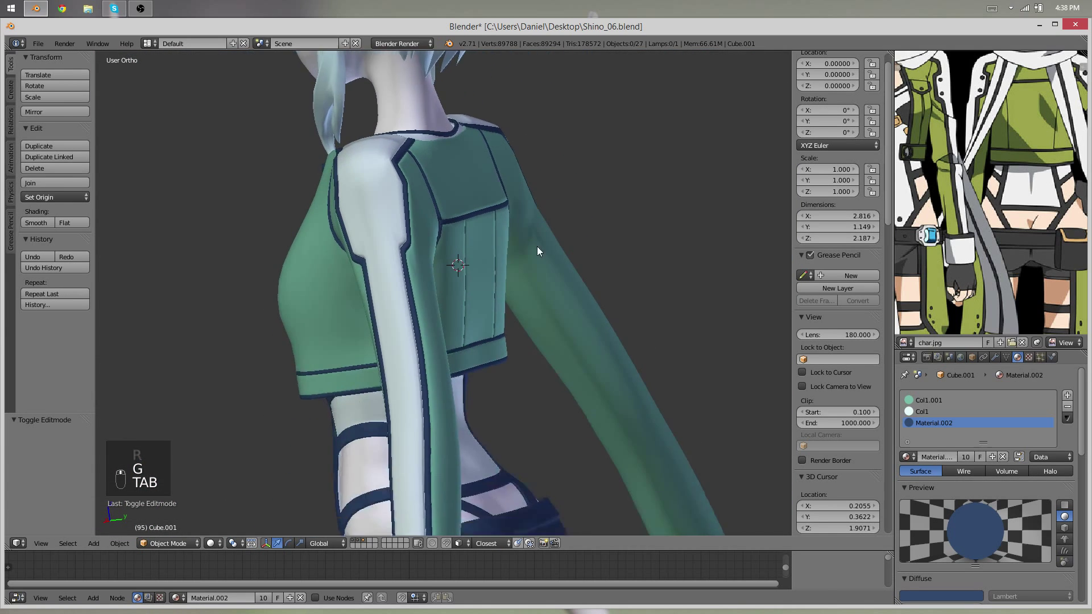
scroll(538, 318, up, 6)
middle_drag(492, 369, 542, 346)
key(Tab)
key(Tab)
scroll(538, 340, down, 2)
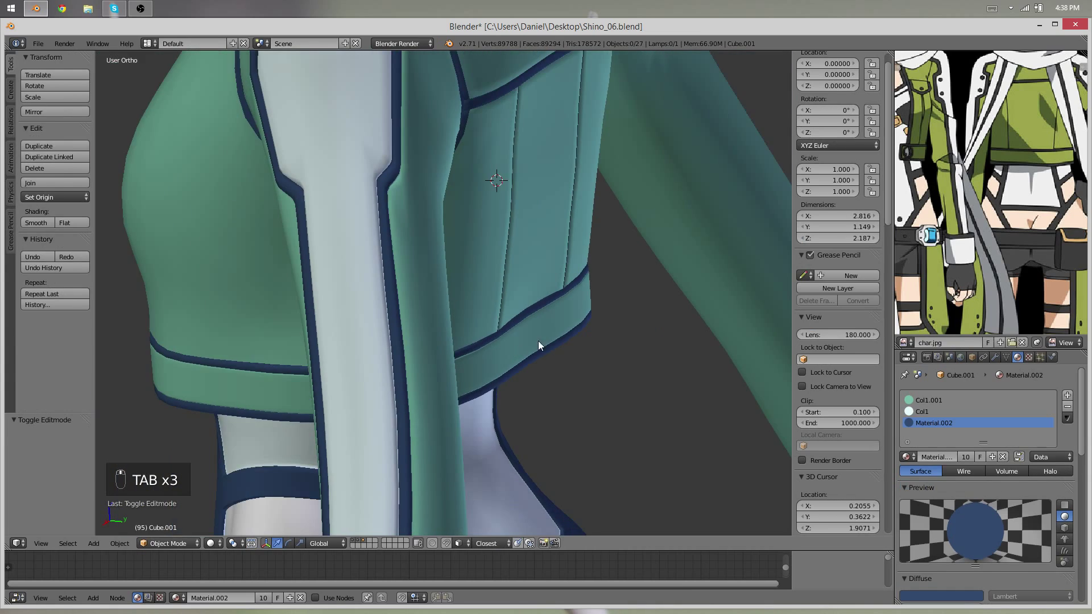
scroll(532, 335, up, 1)
scroll(527, 337, down, 2)
key(Tab)
key(Tab)
key(Tab)
scroll(527, 387, up, 3)
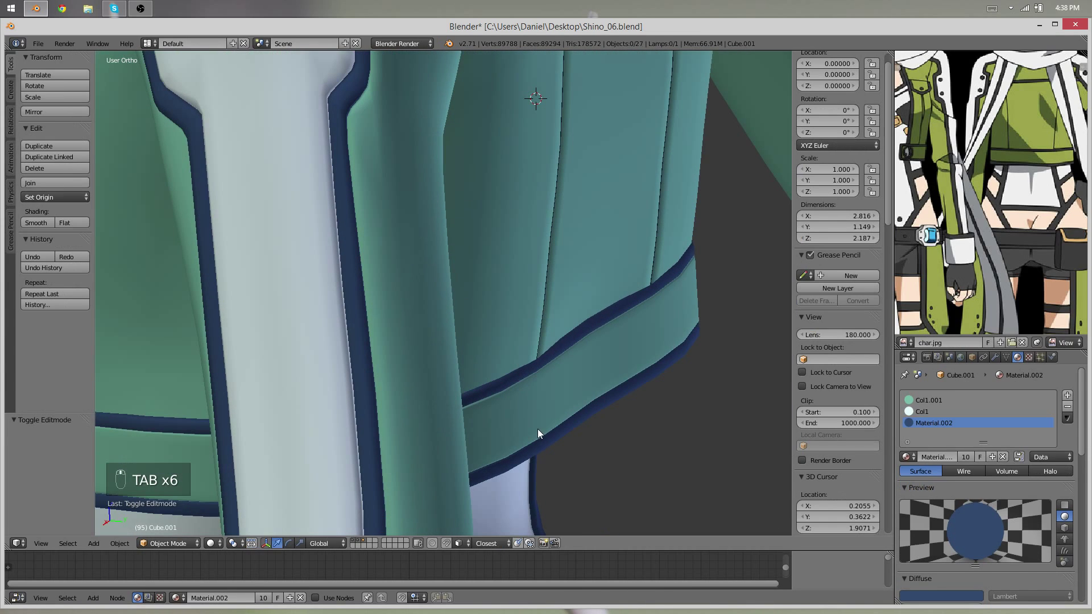
Move the back hem band's edge loop below the seam along the global Y axis to adjust its fit
right_click(511, 474)
key(Tab)
middle_drag(586, 415, 399, 460)
key(g)
key(x)
key(g)
key(y)
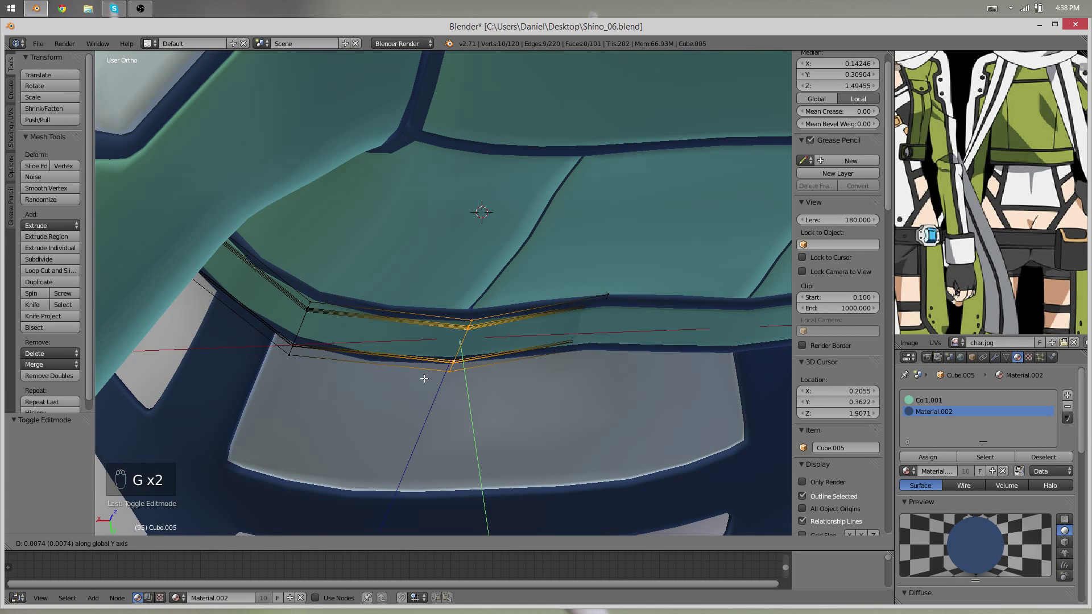
click(435, 380)
key(Tab)
Review the whole character and the reference image, and examine the jacket from the front
scroll(439, 380, down, 6)
middle_drag(439, 380, 654, 332)
key(a)
key(a)
scroll(654, 332, down, 2)
middle_drag(995, 136, 993, 97)
mouse_move(991, 196)
middle_down()
mouse_move(1006, 197)
mouse_move(994, 199)
middle_up()
key(KP_1)
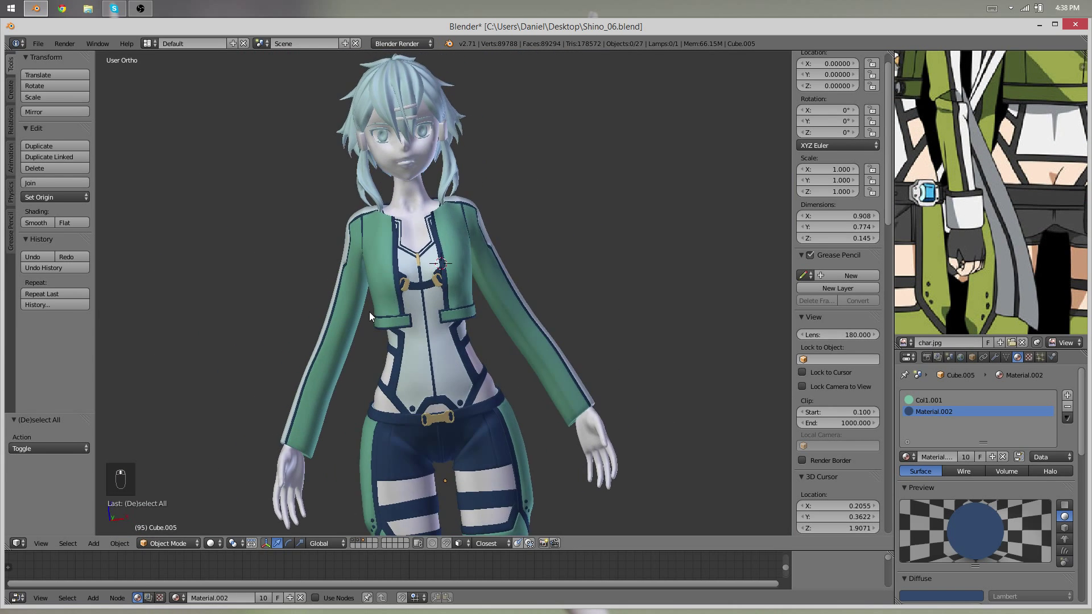
scroll(493, 146, up, 6)
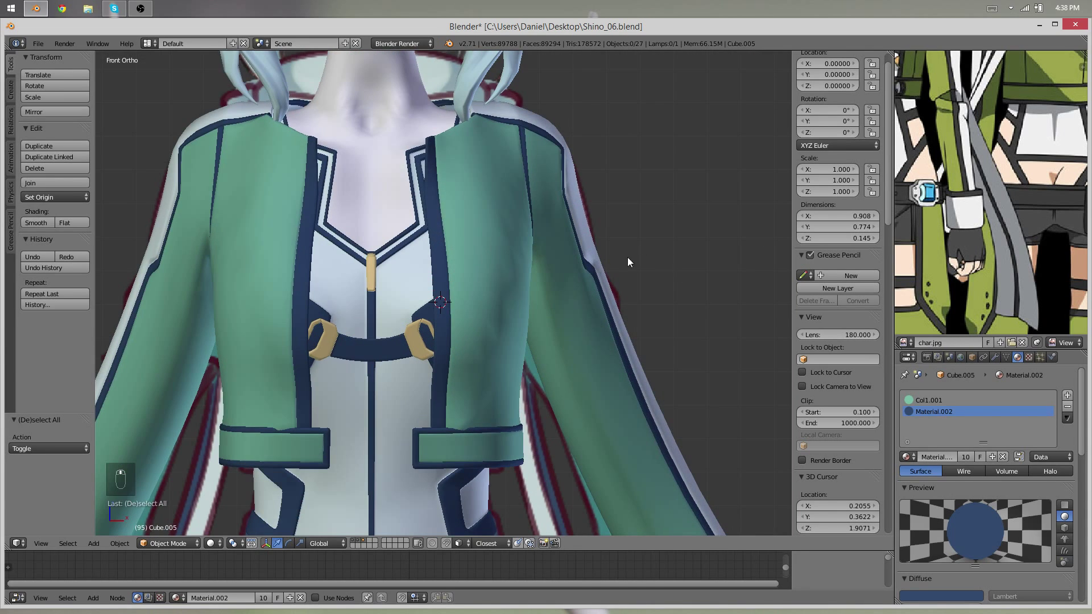
Move the front hem band's vertical edge loop outward by about 0.01 where the jacket pokes through the band
right_drag(568, 295, 499, 340)
right_click(511, 350)
middle_drag(511, 351, 391, 412)
scroll(490, 279, up, 5)
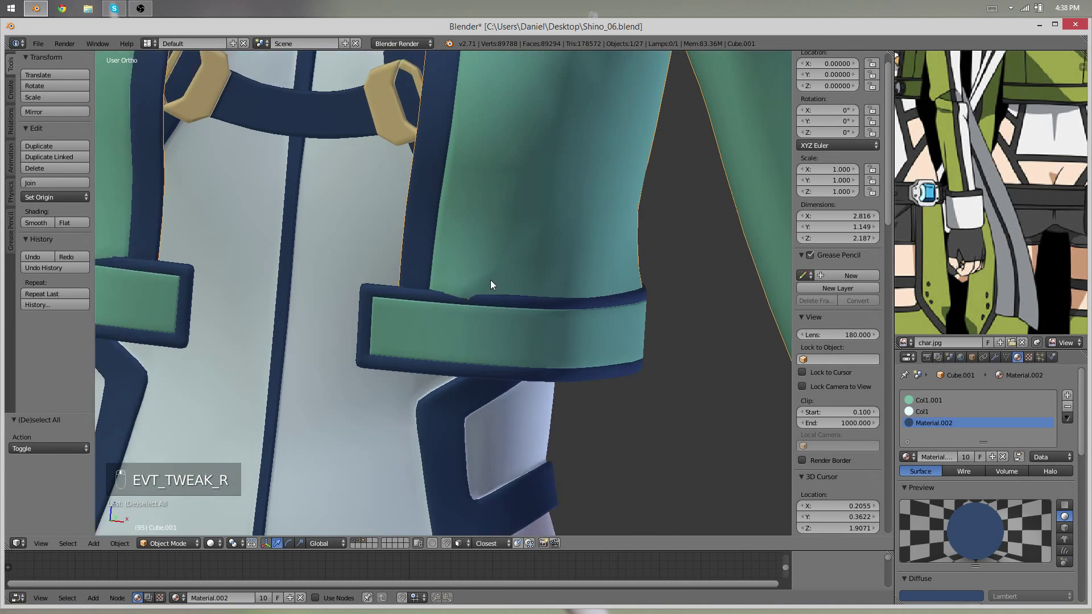
right_click(481, 298)
key(Tab)
right_click(466, 294)
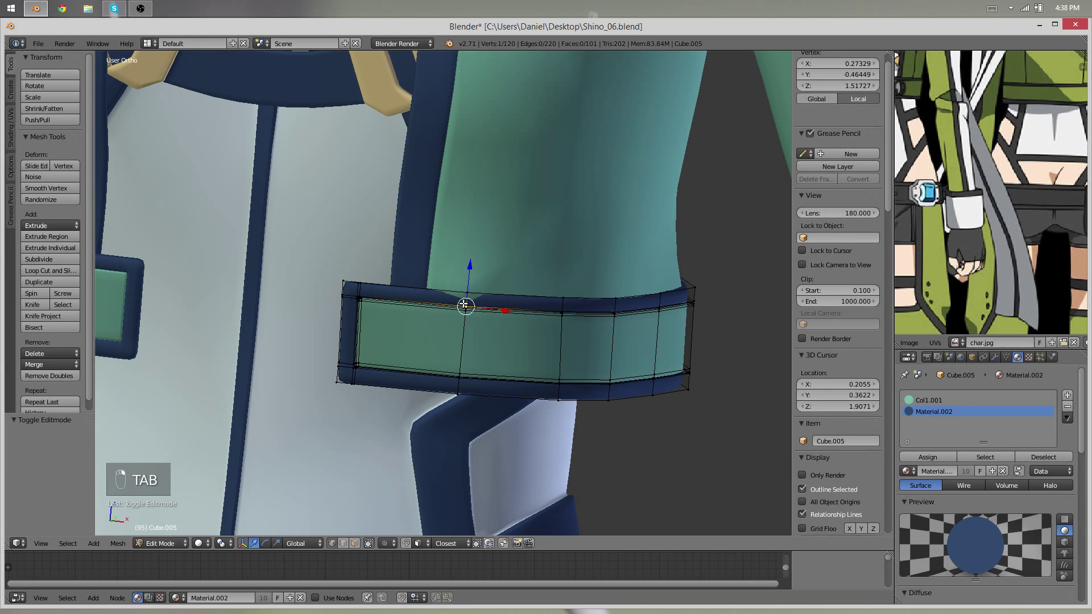
key(minus)
middle_drag(478, 287, 459, 343)
alt+right_click(434, 357)
key(g)
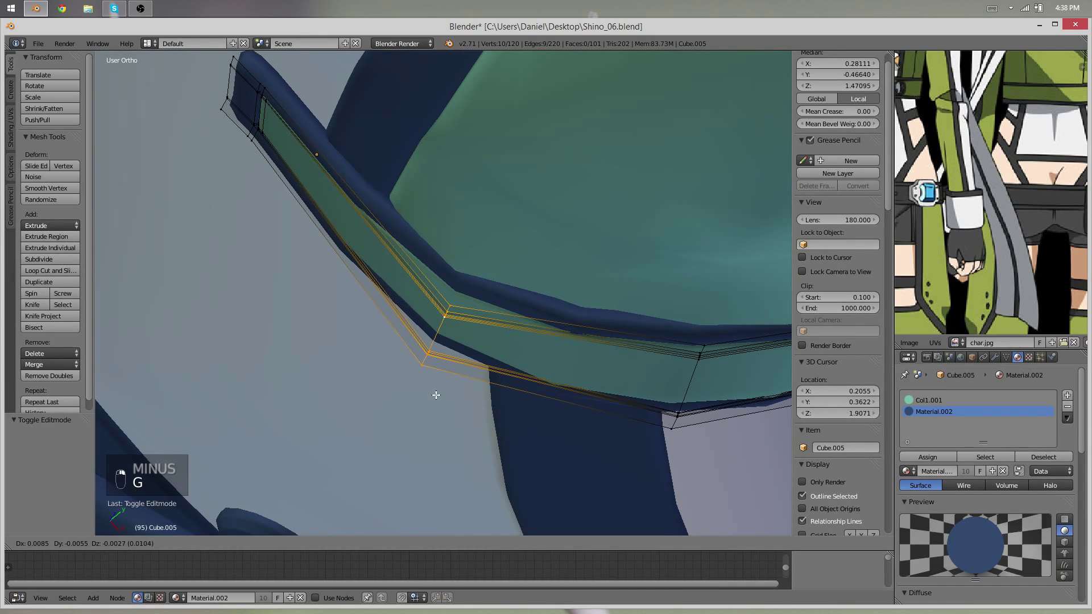
click(435, 392)
key(Tab)
key(Tab)
middle_drag(438, 390, 439, 244)
key(Tab)
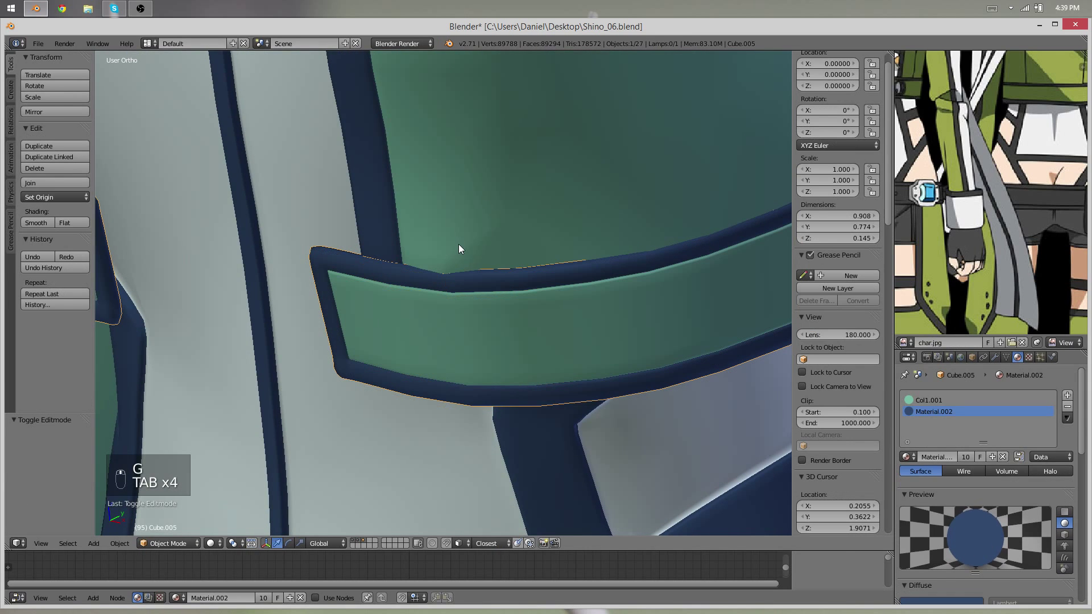
Shift the jacket's lower front vertices behind the hem band by about 0.002 along Y
right_click(458, 243)
key(Tab)
right_click(454, 273)
key(a)
key(a)
key(a)
key(a)
key(a)
key(a)
key(b)
drag(474, 350, 439, 220)
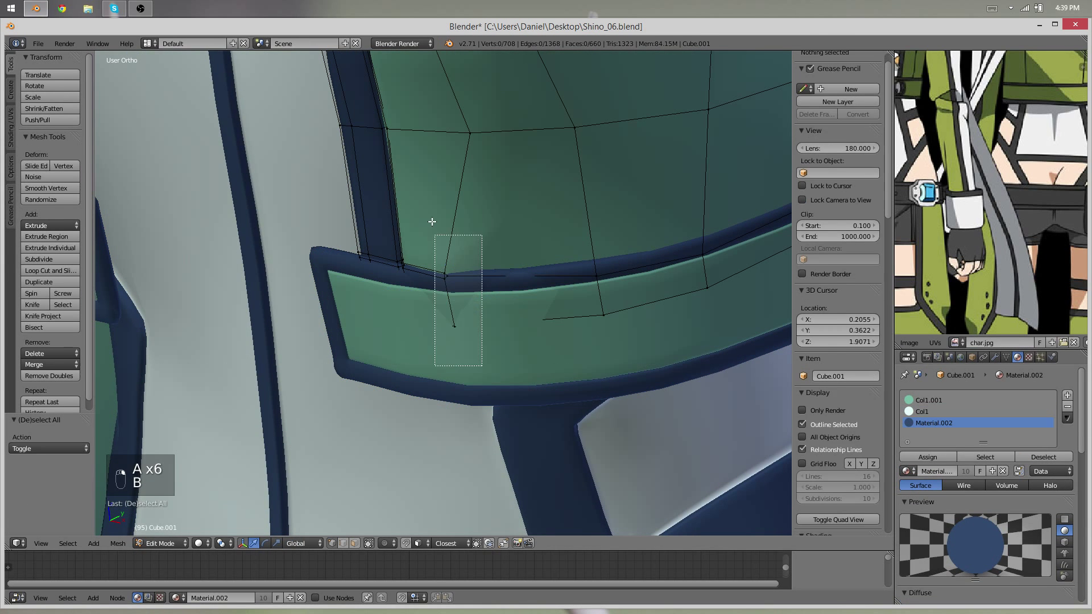
middle_drag(439, 219, 464, 227)
click(480, 376)
Merge the two overlapping vertices at the jacket's front trim edge, just above the hem band, at their center
scroll(401, 264, up, 2)
scroll(463, 227, up, 2)
scroll(485, 232, up, 1)
right_click(457, 246)
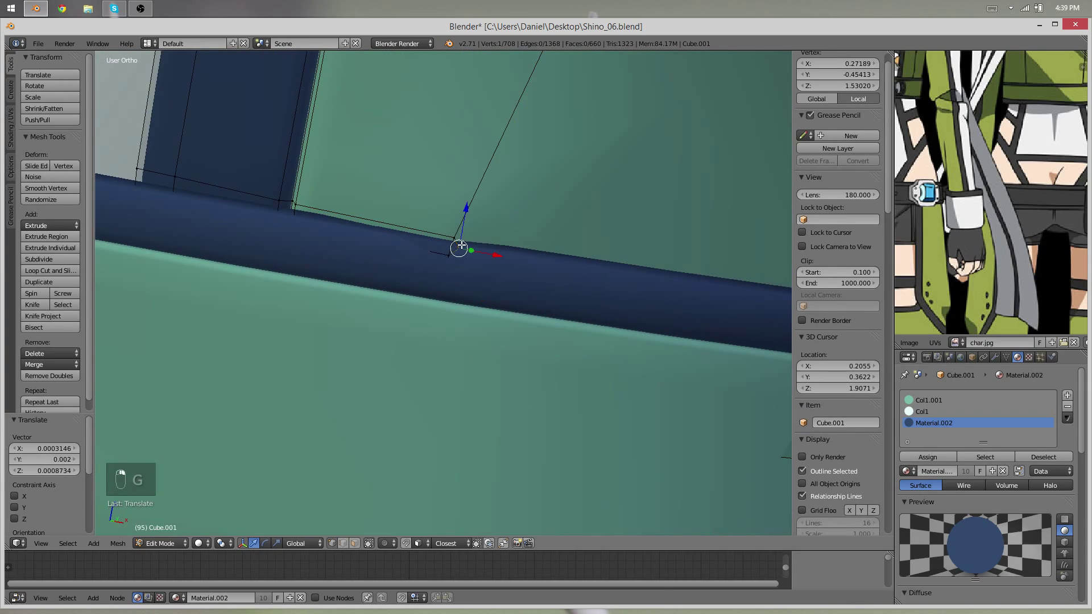
key(minus)
key(z)
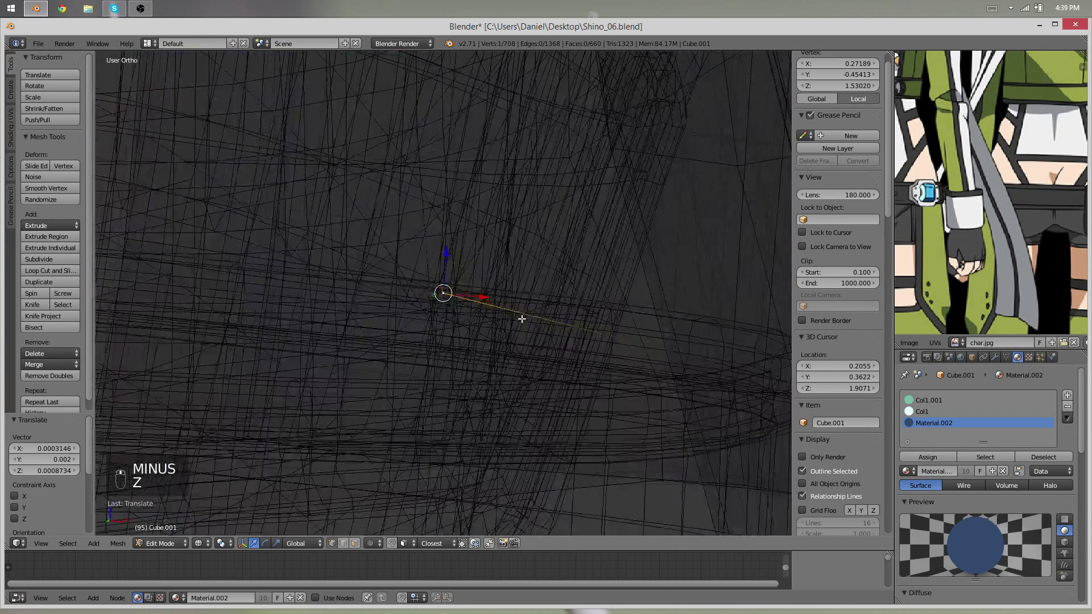
key(a)
key(a)
key(a)
scroll(372, 257, down, 2)
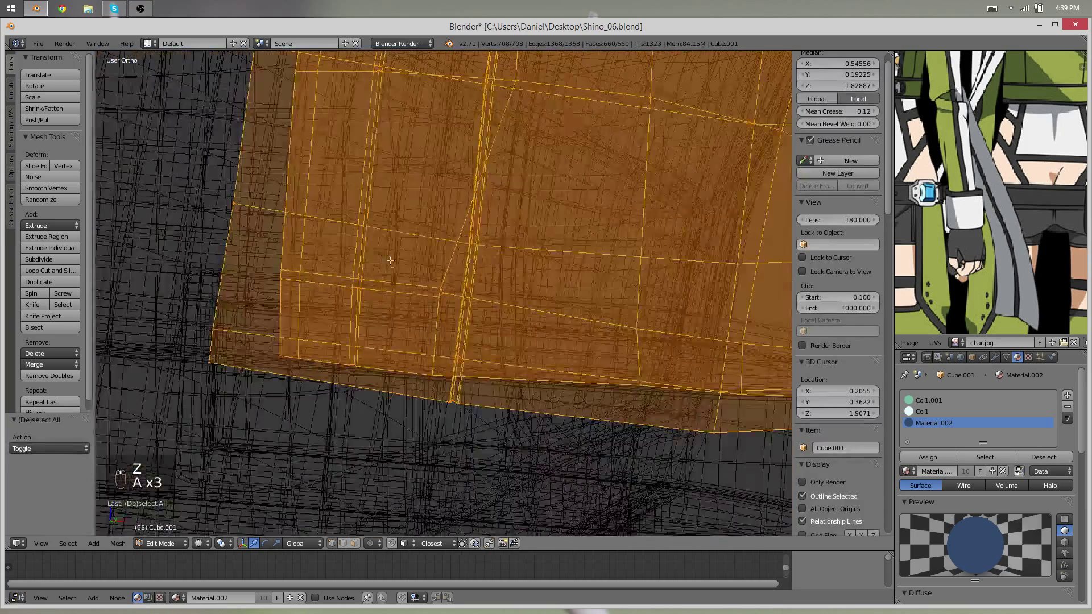
middle_drag(384, 256, 307, 293)
right_click(237, 251)
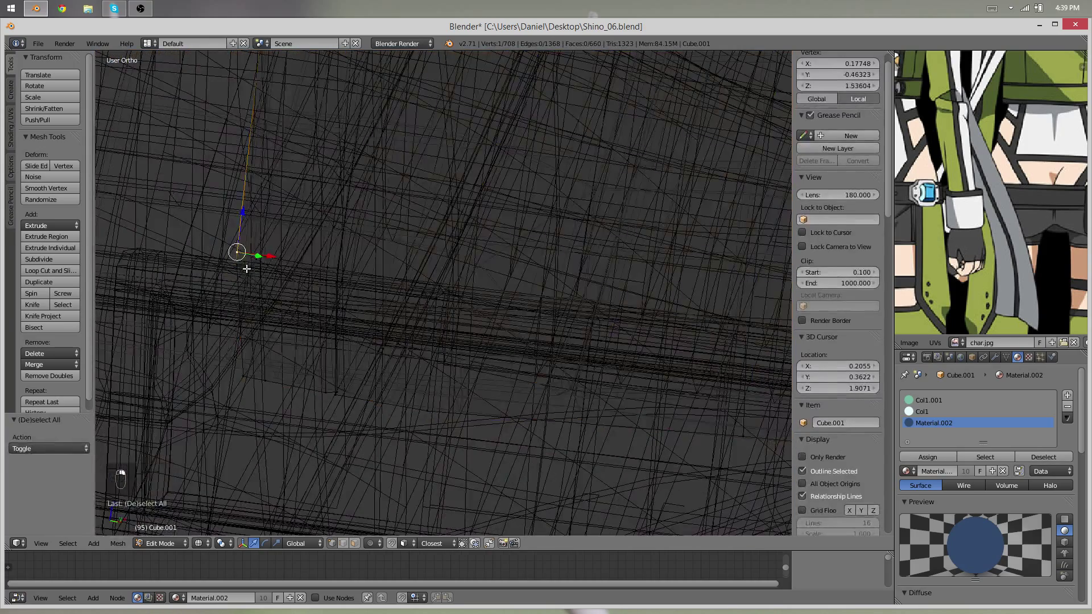
shift+right_click(238, 265)
key(w)
click(247, 268)
click(247, 268)
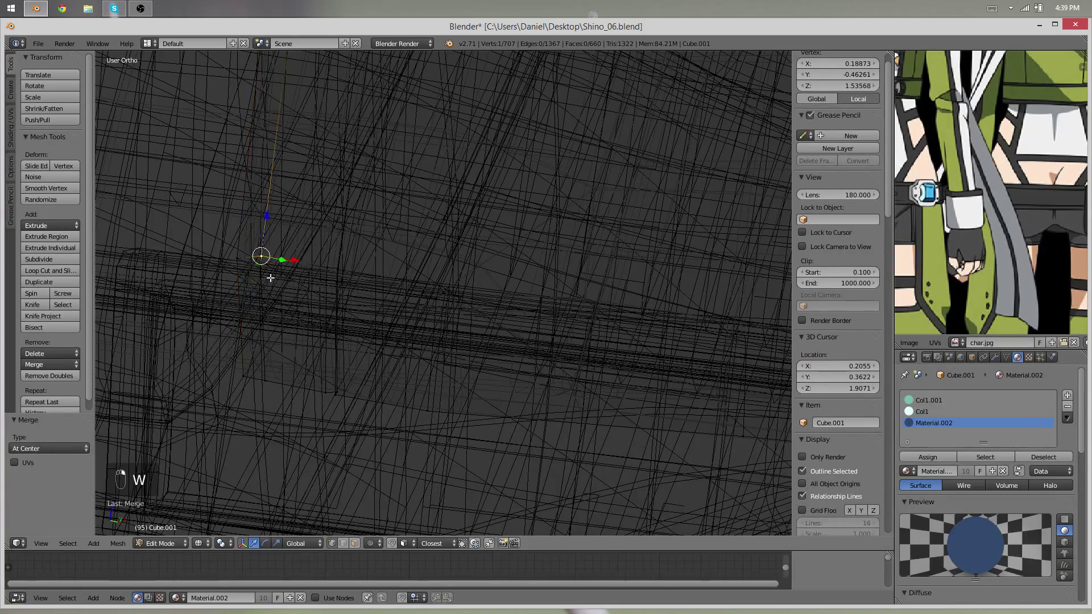
Merge the next overlapping vertices along the front trim's lower end at their center
key(w)
key(a)
middle_drag(414, 305, 356, 309)
key(a)
right_click(437, 297)
shift+right_click(438, 291)
key(w)
click(434, 298)
click(434, 300)
Edge-slide the three vertices at the lower end of the front trim's groove with a factor of 1.000
right_click(316, 261)
shift+right_click(366, 312)
right_click(369, 314)
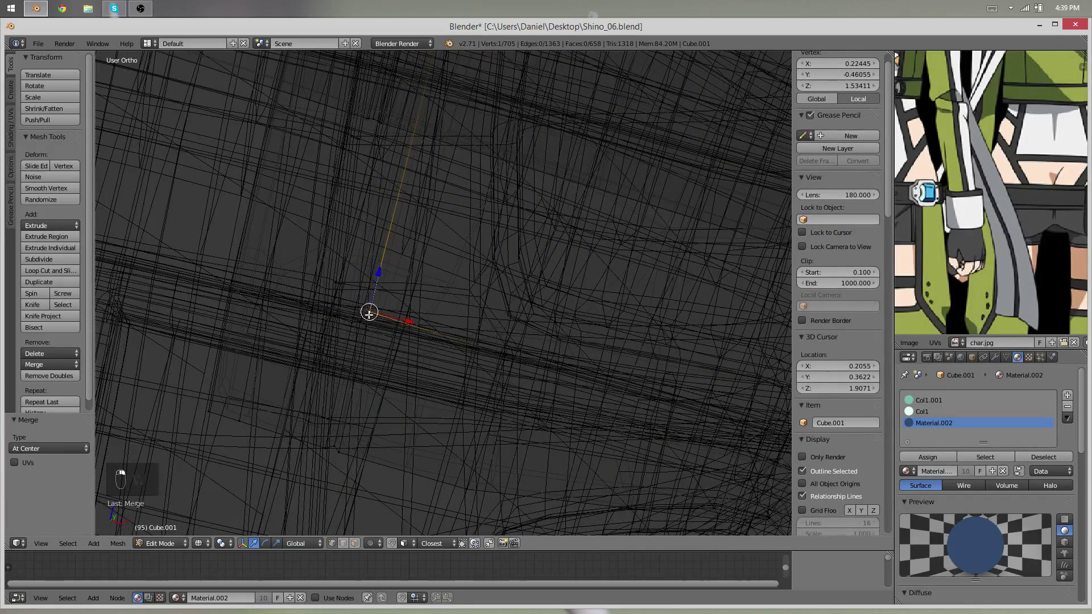
shift+right_click(359, 305)
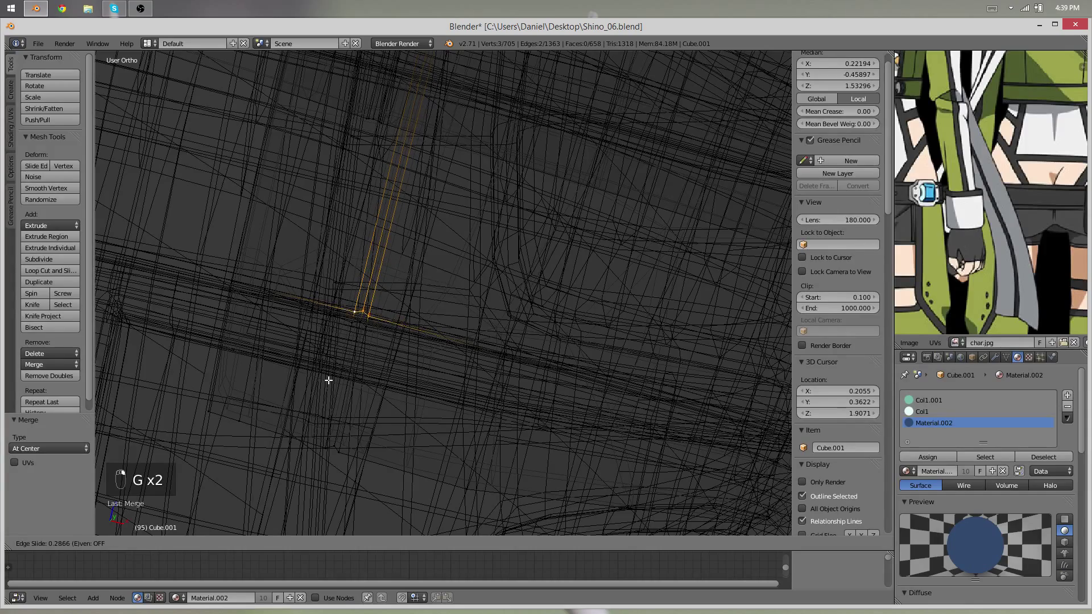
middle_drag(182, 267, 382, 372)
Try removing doubles on the whole jacket mesh at 0.0001, and merge the vertex pair beside the front trim at center
key(b)
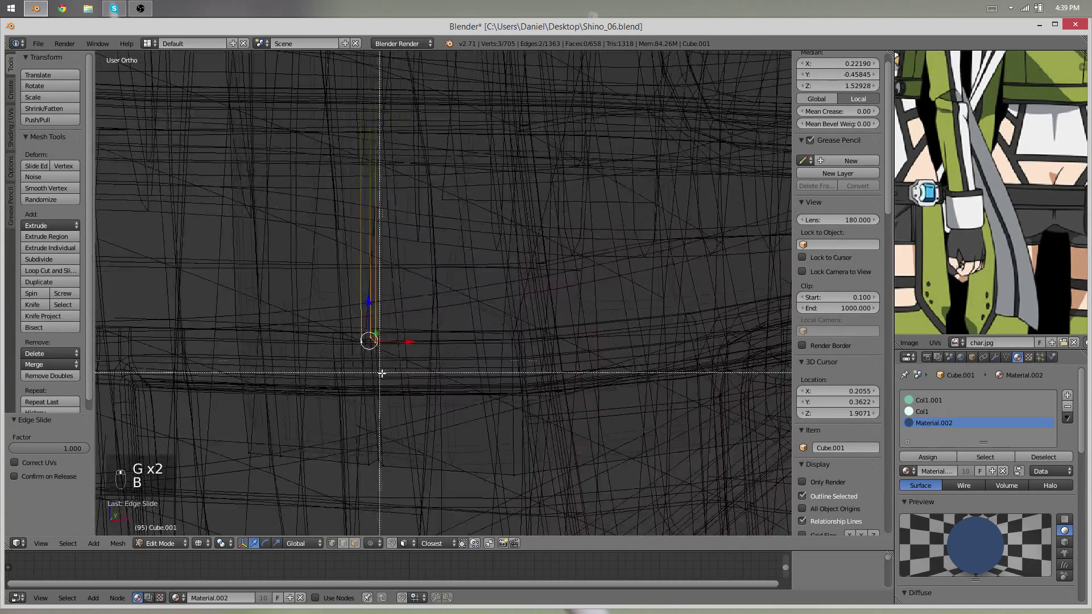
key(a)
key(a)
key(a)
key(w)
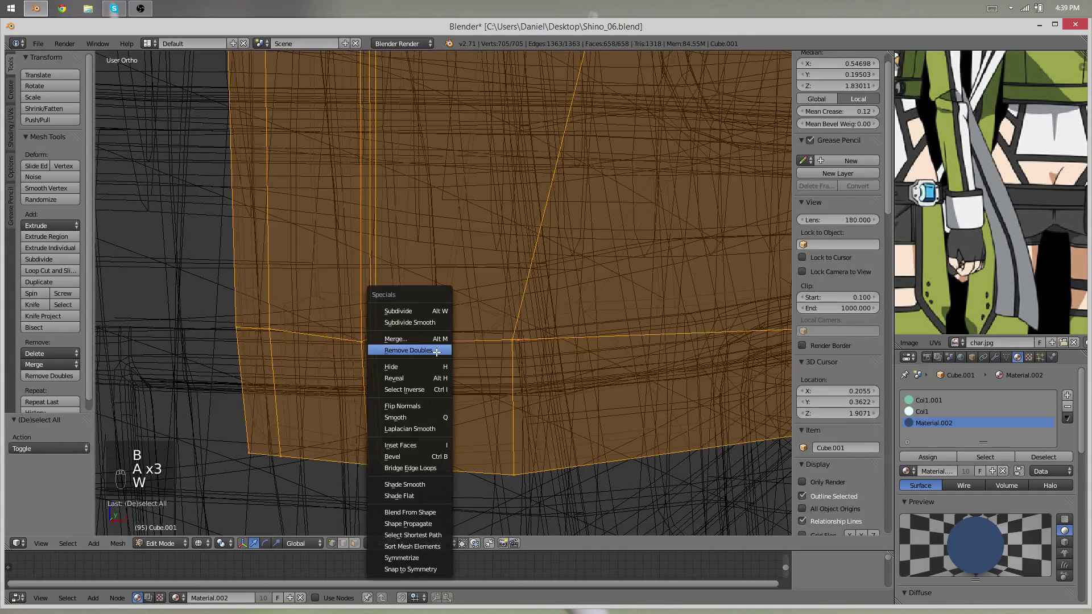
click(437, 350)
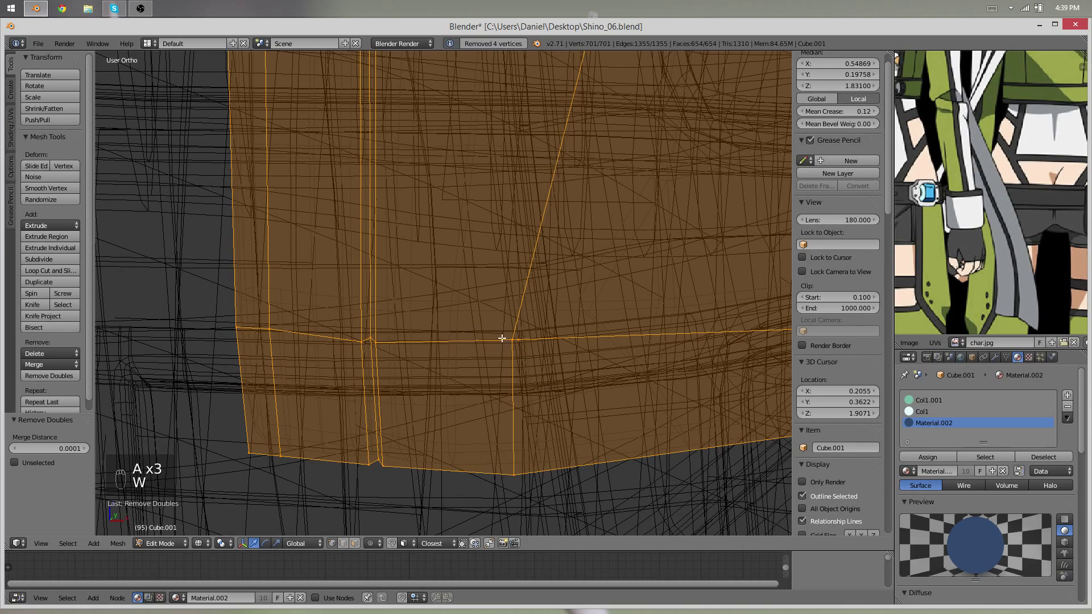
right_click(519, 340)
shift+right_click(513, 340)
key(w)
click(509, 331)
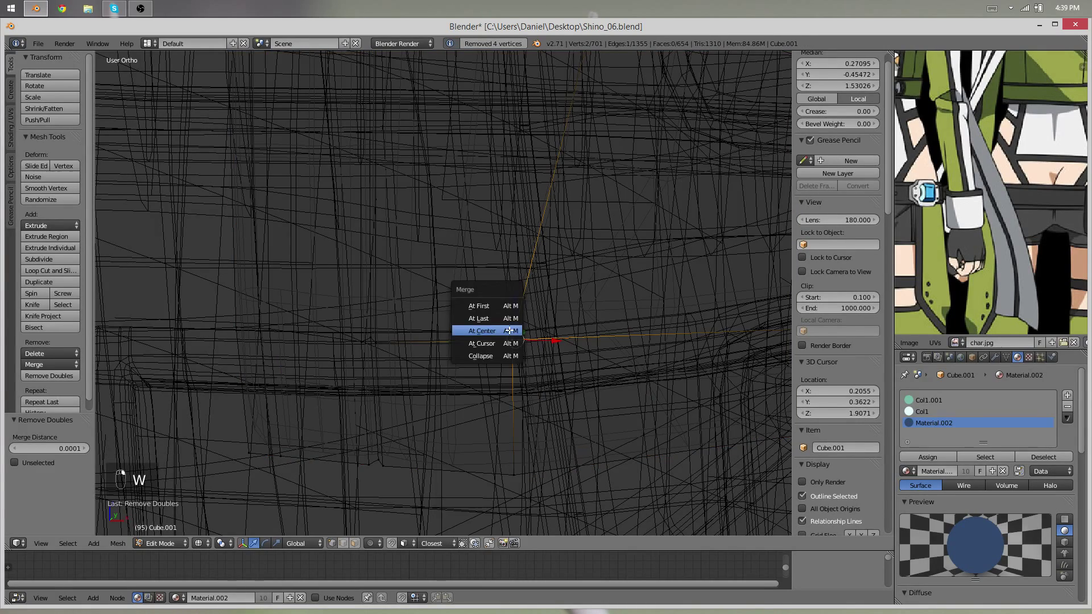
click(510, 330)
Examine the hem band and the jacket's front outside edit mode in wireframe and solid shading
key(Tab)
scroll(548, 335, up, 4)
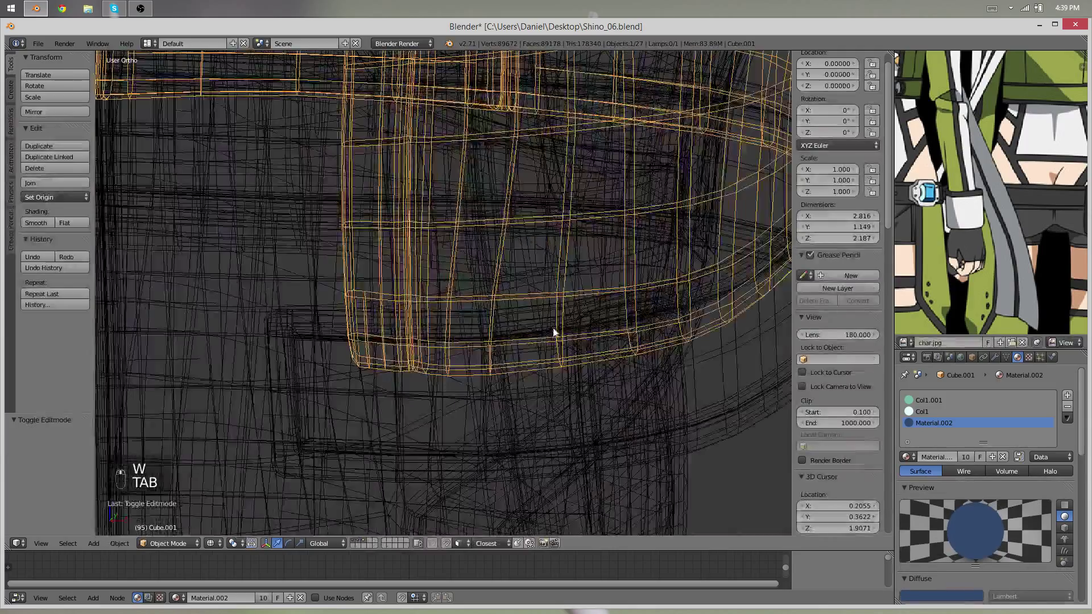
key(z)
key(z)
key(z)
key(z)
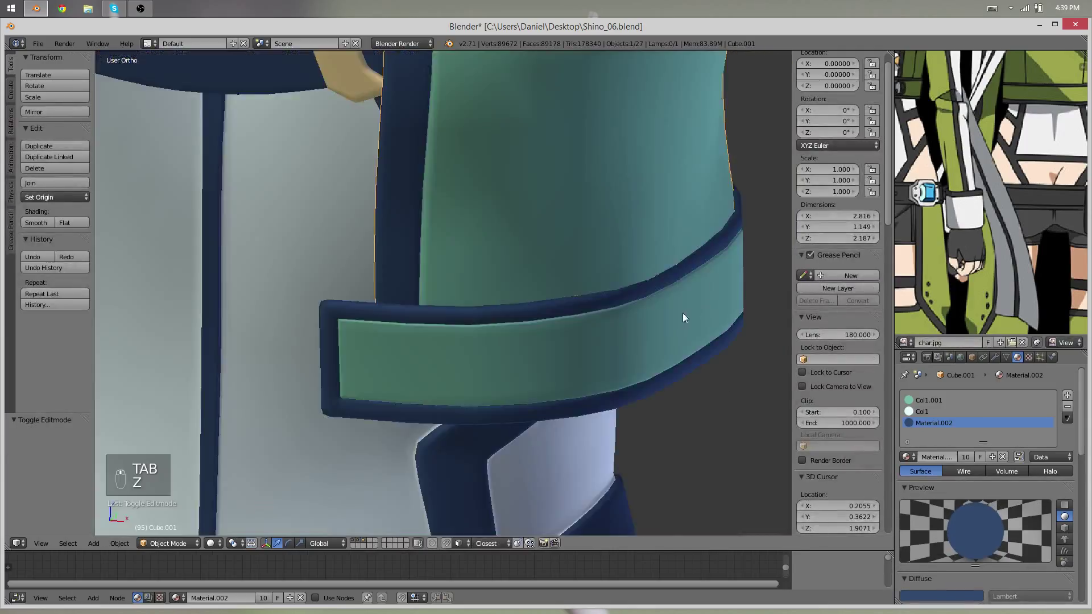
key(z)
scroll(551, 323, down, 4)
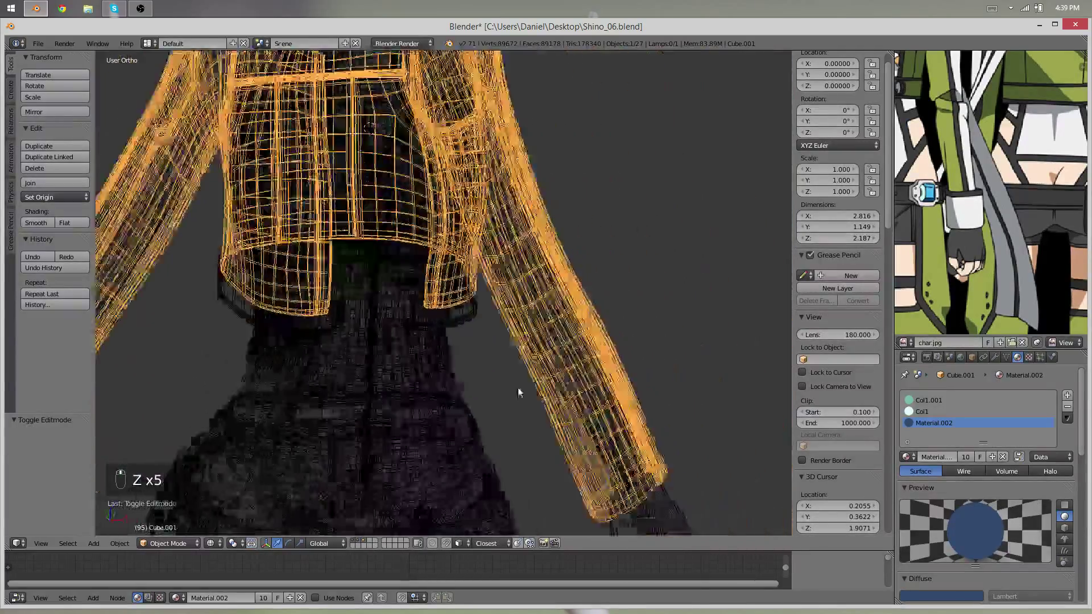
key(z)
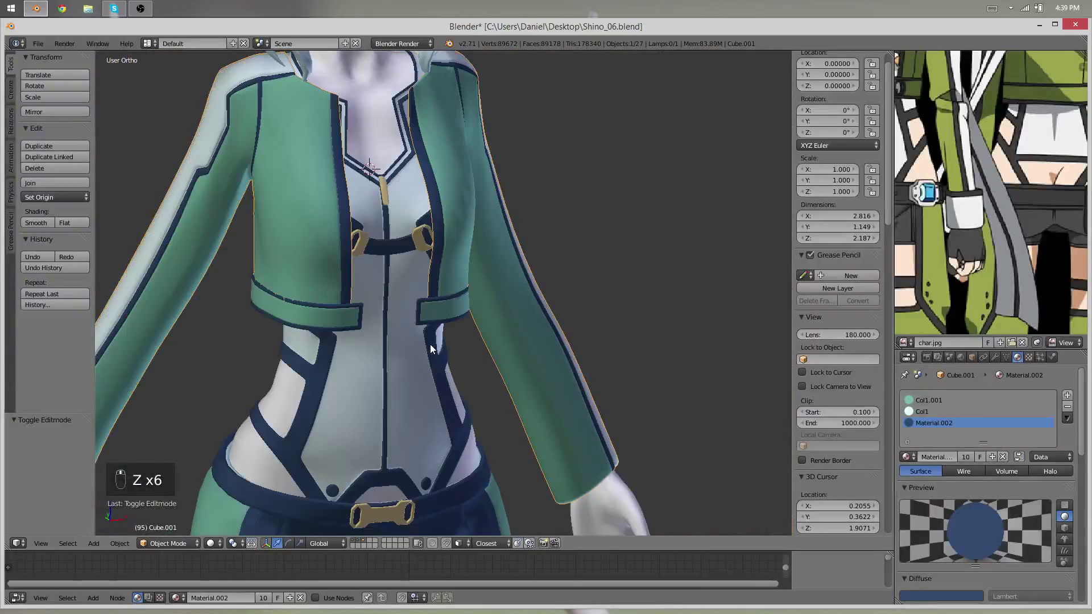
scroll(416, 382, down, 4)
scroll(471, 413, up, 2)
Inspect the jacket's armhole and back seam junction in wireframe for overlapping vertices, restoring the earlier selection
key(Tab)
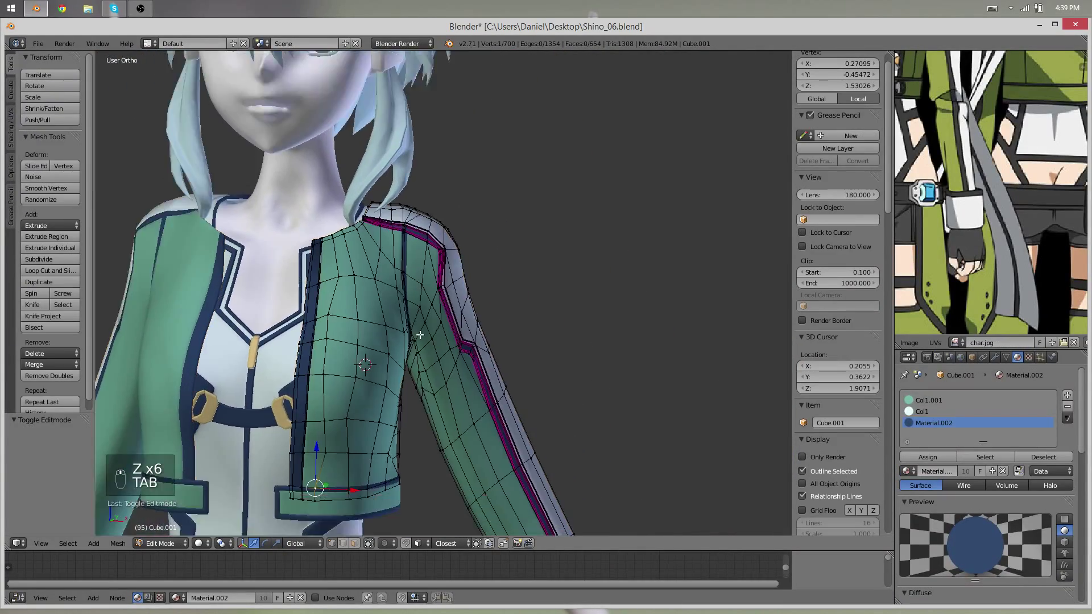
scroll(423, 428, up, 5)
scroll(423, 428, up, 3)
key(z)
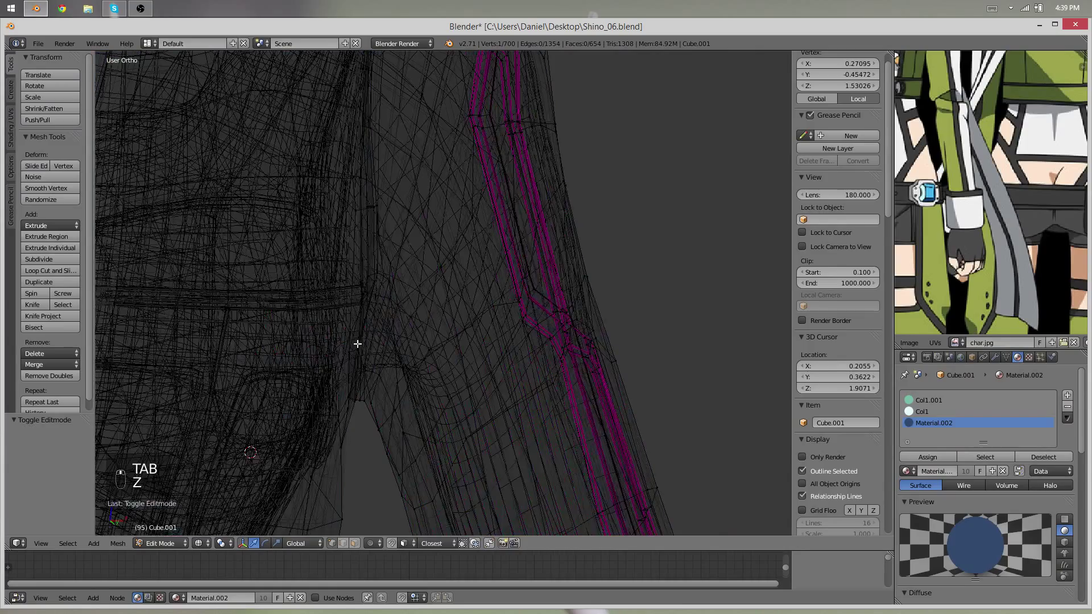
key(minus)
scroll(390, 317, up, 5)
key(a)
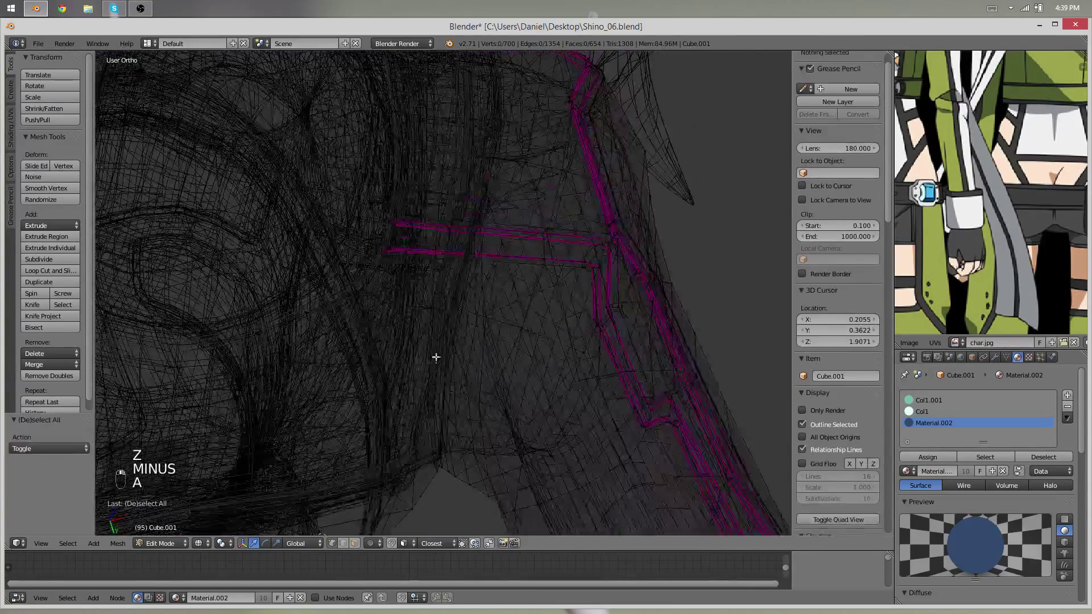
key(a)
scroll(453, 403, up, 2)
middle_drag(453, 402, 239, 288)
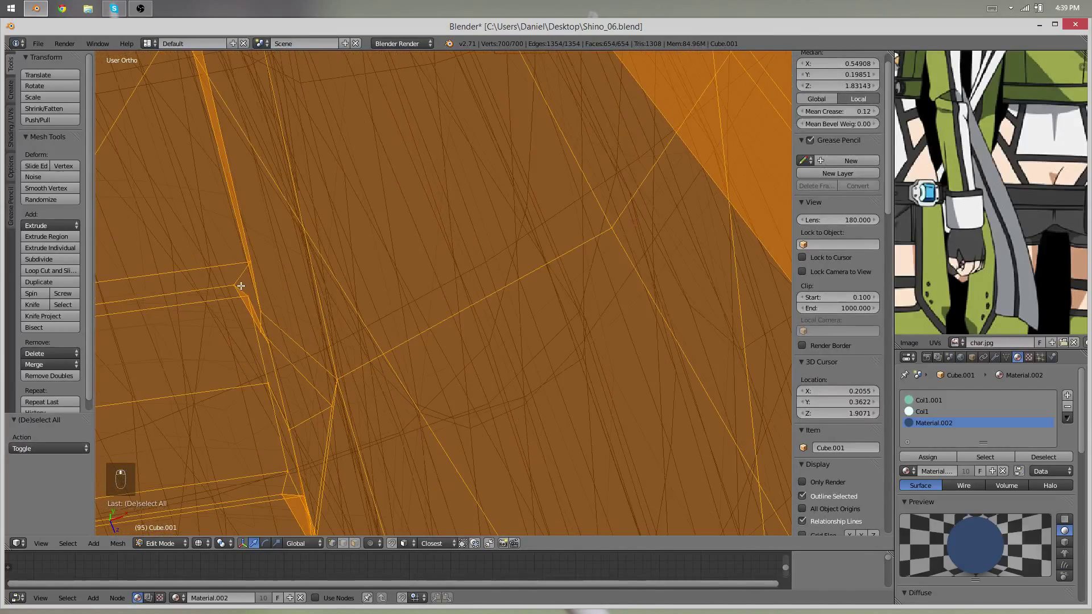
right_click(236, 286)
key(minus)
middle_drag(358, 317, 356, 404)
key(a)
key(a)
middle_drag(466, 449, 512, 469)
right_click(501, 371)
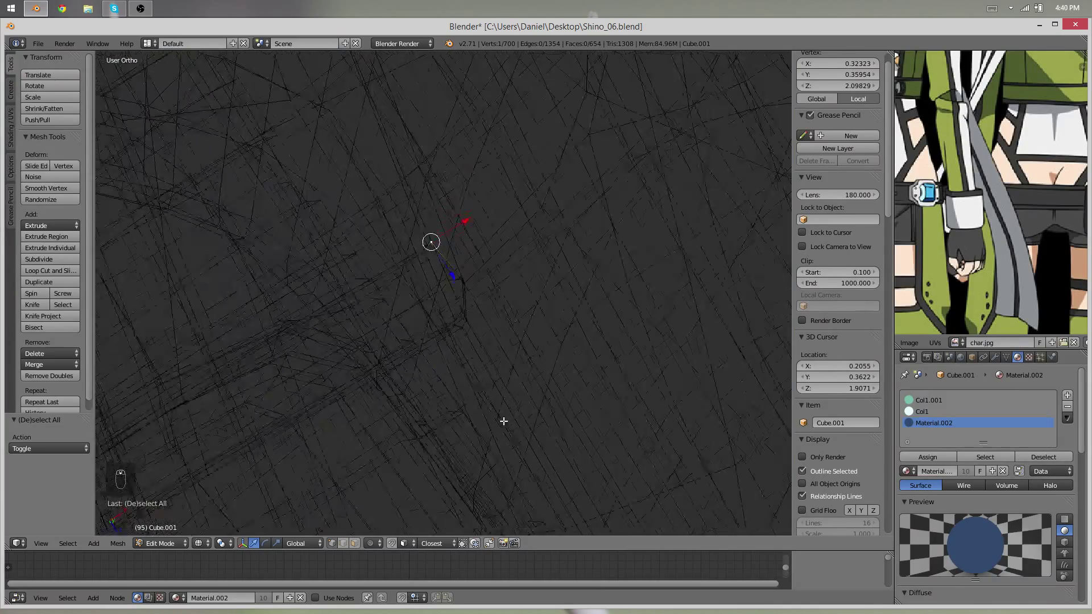
scroll(503, 421, down, 5)
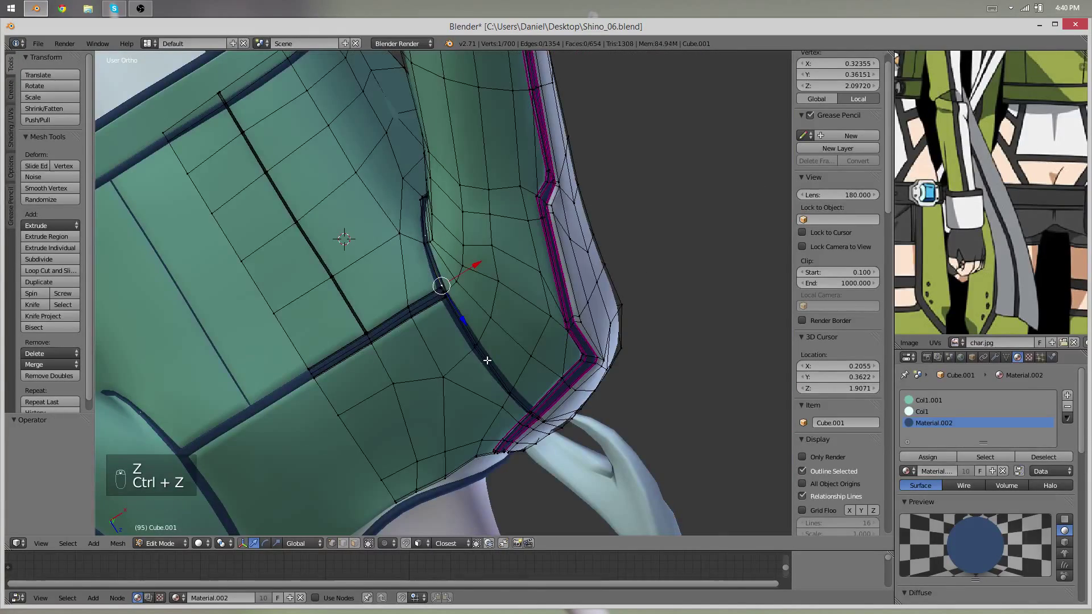
key(ctrl+z)
key(ctrl+z)
key(ctrl+z)
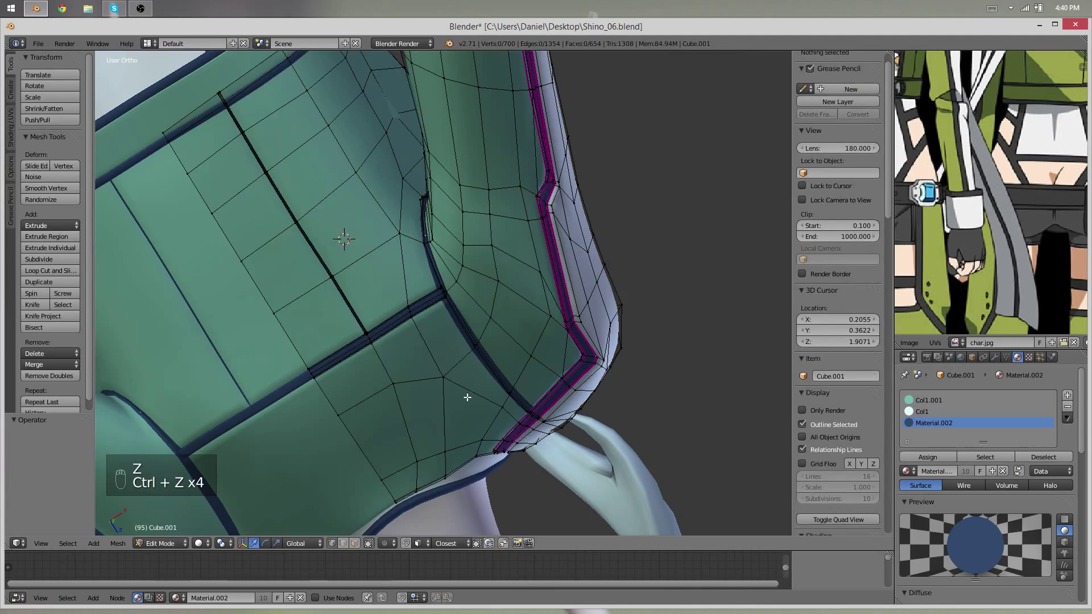
Check the vertices where the front trim meets the hem band by test-moving the one at the groove
middle_drag(468, 398, 436, 271)
key(a)
shift+middle_drag(432, 411, 439, 209)
shift+middle_drag(448, 407, 455, 253)
scroll(483, 282, up, 3)
shift+middle_drag(399, 426, 453, 293)
scroll(453, 292, up, 7)
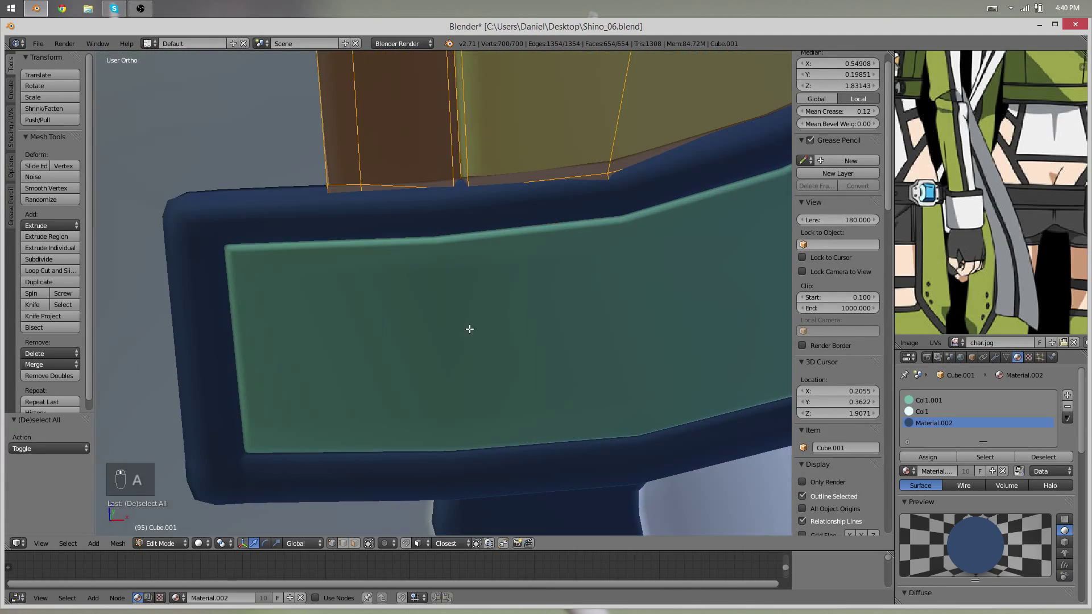
middle_drag(469, 329, 381, 384)
right_click(279, 344)
key(g)
right_click(268, 334)
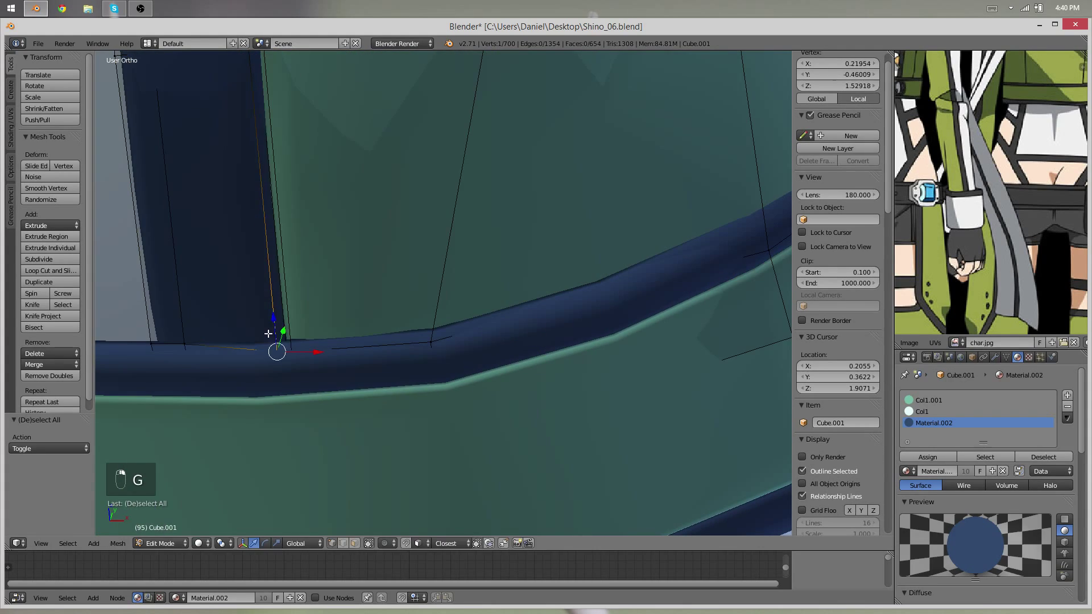
key(z)
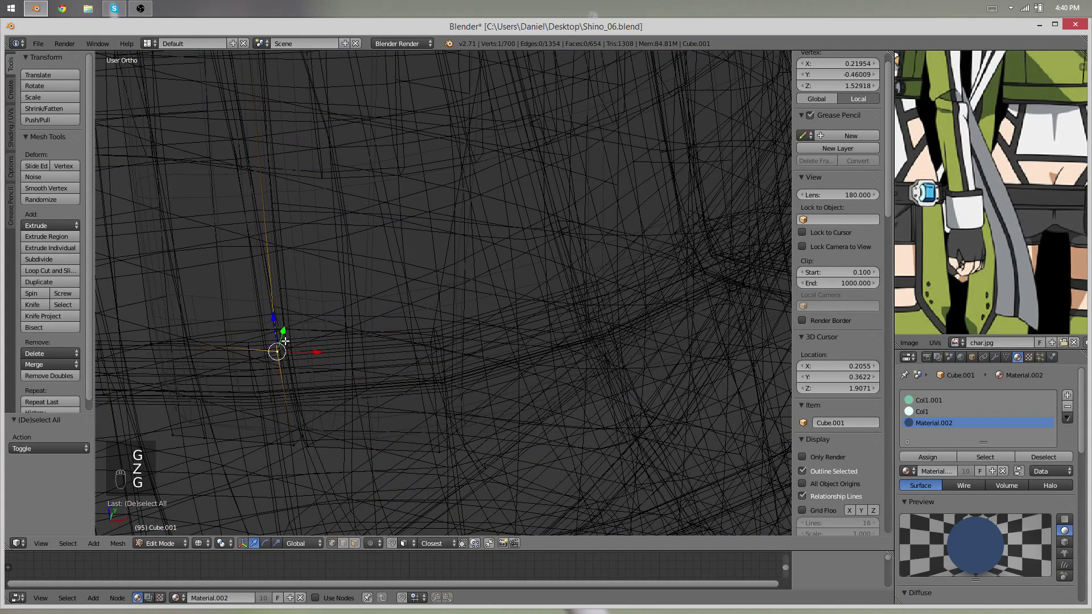
Undo the edits back to the state before doubles were removed from the whole jacket mesh
key(ctrl+z)
key(ctrl+z)
key(ctrl+z)
key(ctrl+z)
key(ctrl+z)
key(ctrl+z)
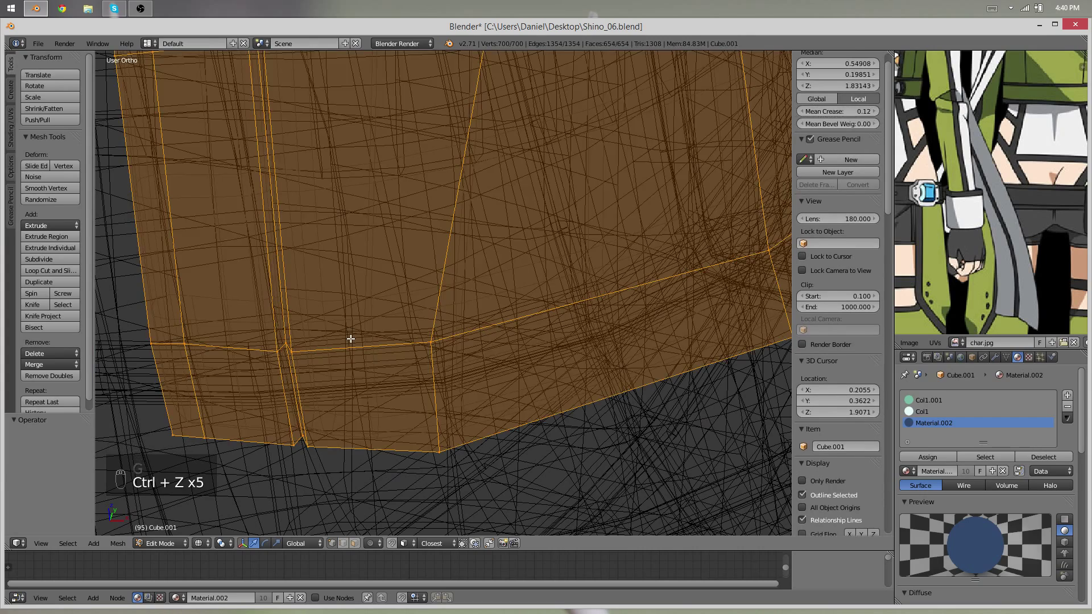
key(ctrl+z)
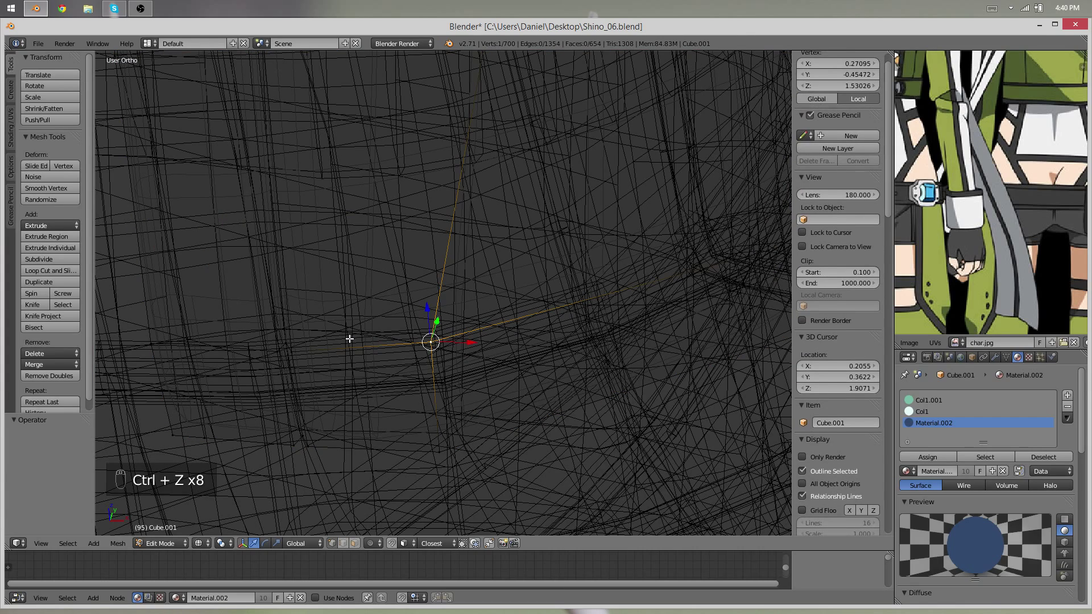
key(ctrl+z)
key(ctrl+z)
key(ctrl+z)
key(ctrl+z)
key(ctrl+z)
key(ctrl+z)
key(ctrl+z)
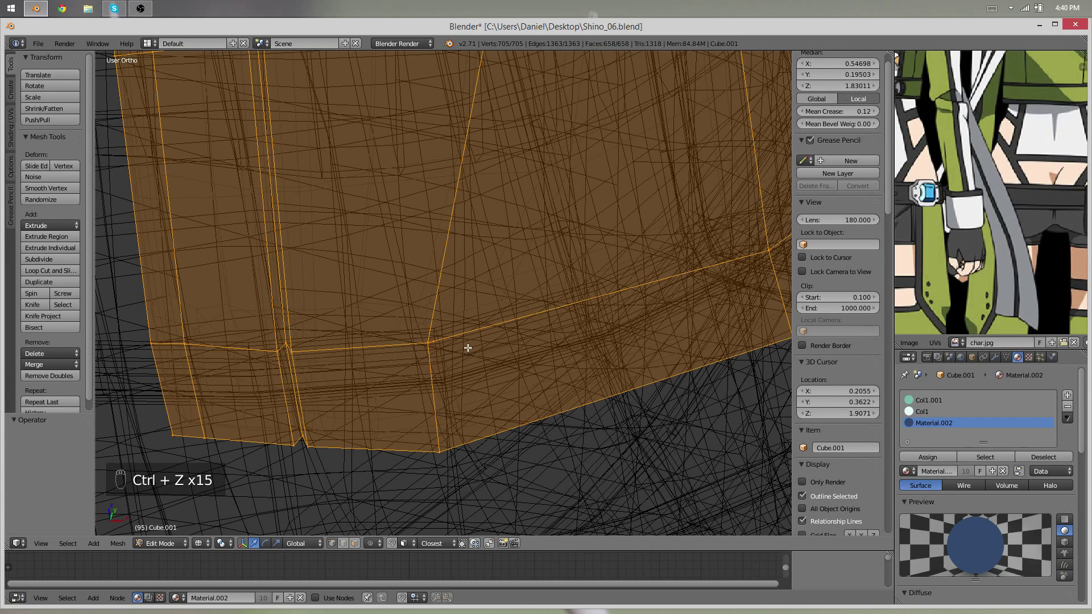
Merge the overlapping vertices beside the front trim, on the jacket panel's lower edge, at their center
right_click(435, 339)
key(w)
click(398, 339)
click(398, 339)
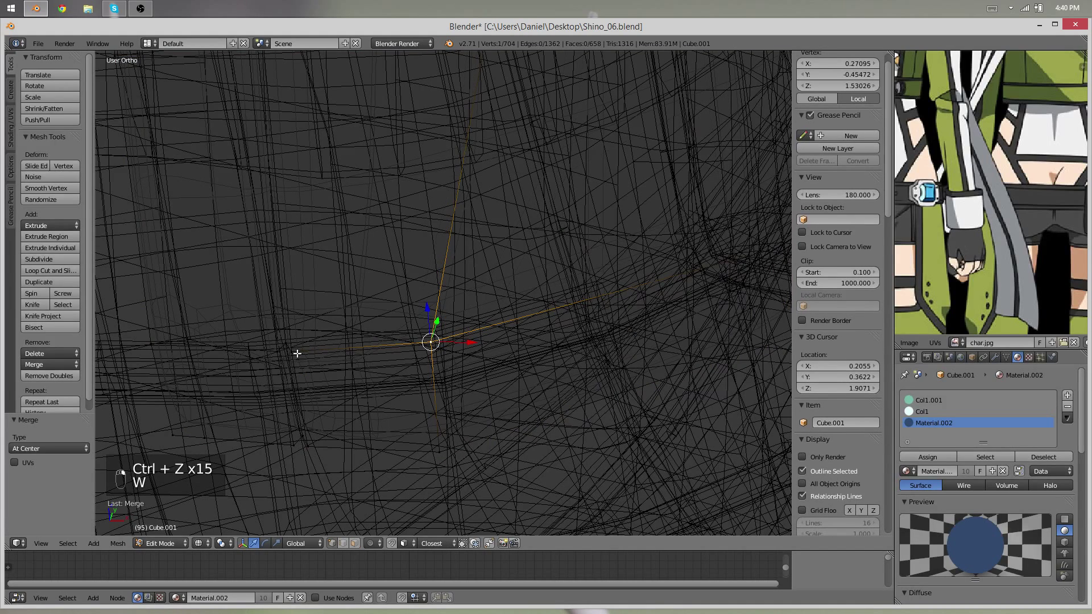
Remove doubles among only the vertices at the lower end of the front trim's groove
key(a)
key(b)
drag(335, 379, 231, 292)
key(w)
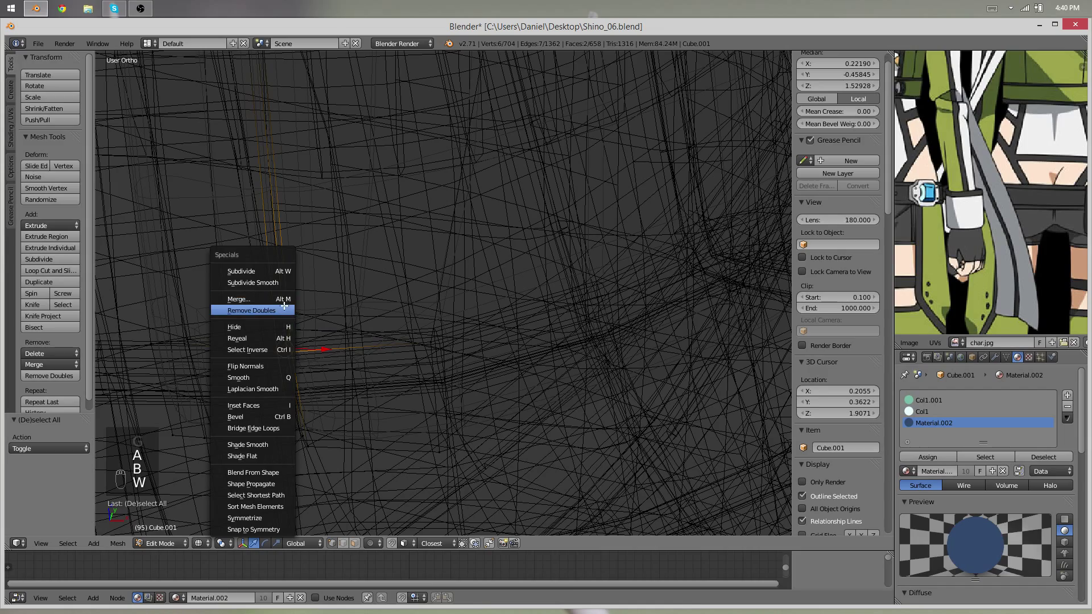
click(283, 307)
Check the merged vertices along the jacket's lower front edge for leftover duplicates by test-moving them
key(a)
key(a)
middle_drag(334, 373, 327, 353)
right_click(239, 257)
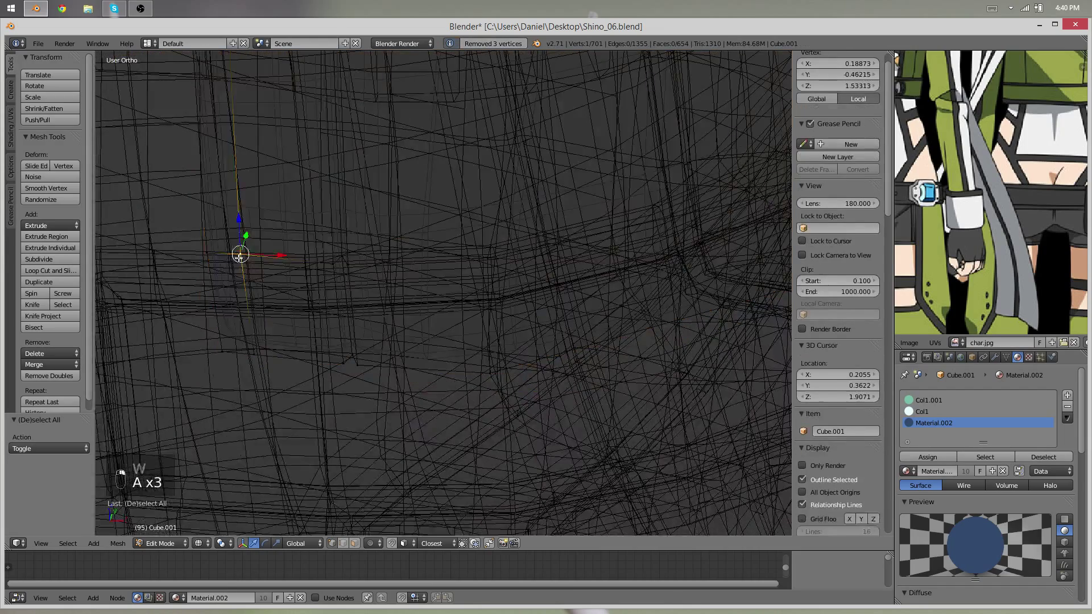
key(g)
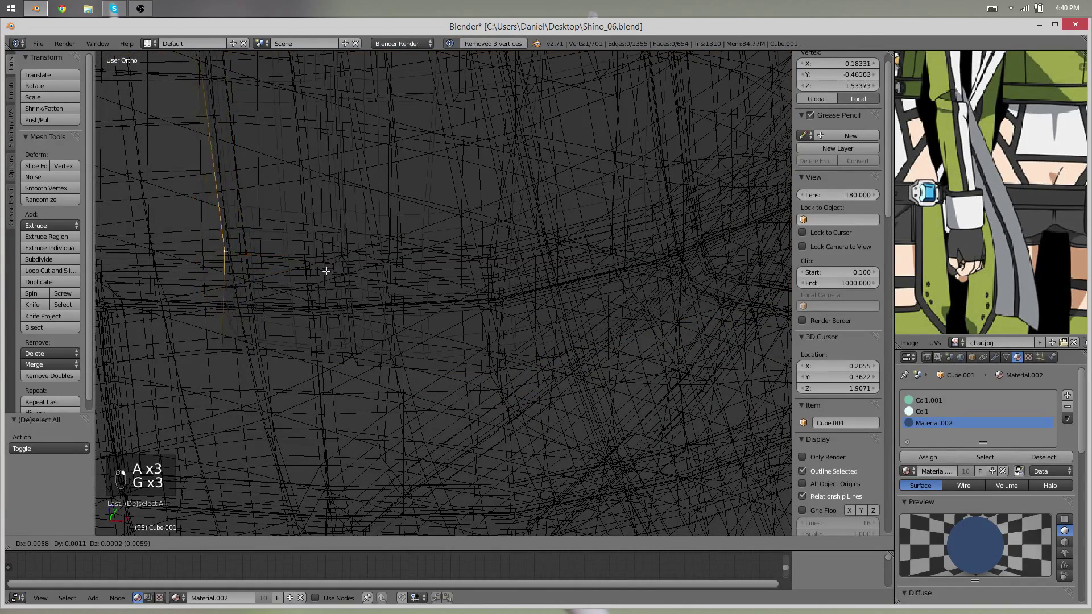
click(499, 256)
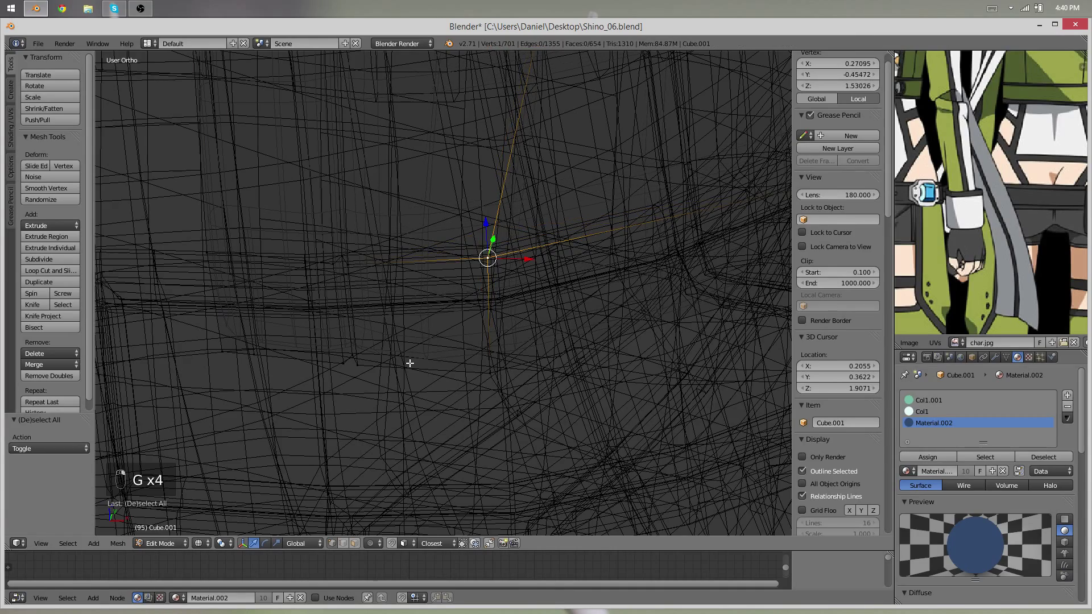
Return to solid shading, leave edit mode and review the whole jacket from the front
scroll(409, 363, down, 4)
key(a)
key(a)
scroll(410, 363, down, 10)
shift+middle_drag(531, 296, 412, 466)
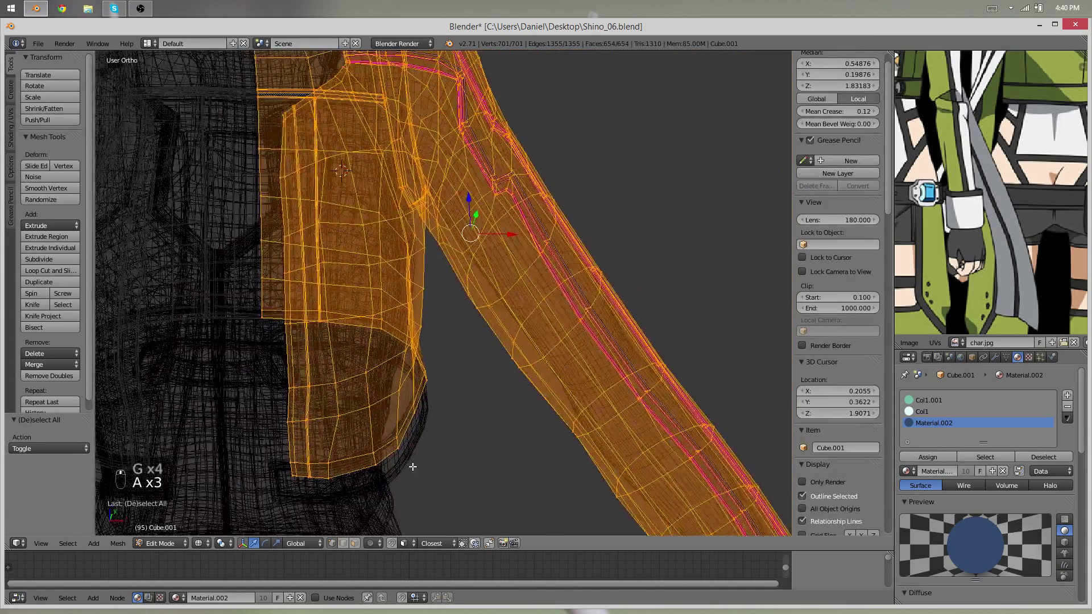
scroll(414, 462, down, 2)
key(z)
mouse_move(436, 397)
middle_down()
mouse_move(398, 416)
mouse_move(358, 365)
mouse_move(447, 329)
mouse_move(437, 343)
middle_up()
key(q)
key(Tab)
key(ctrl+z)
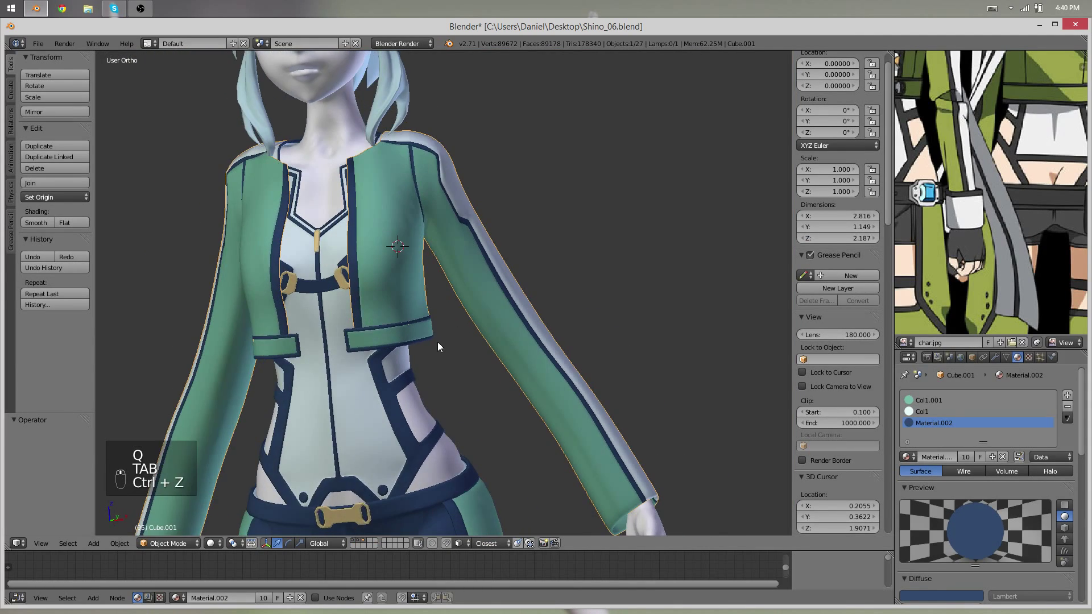
Check the vertices at the lower end of the front trim for leftover duplicates by test-moving one in wireframe
scroll(432, 347, up, 3)
key(Tab)
scroll(392, 366, up, 4)
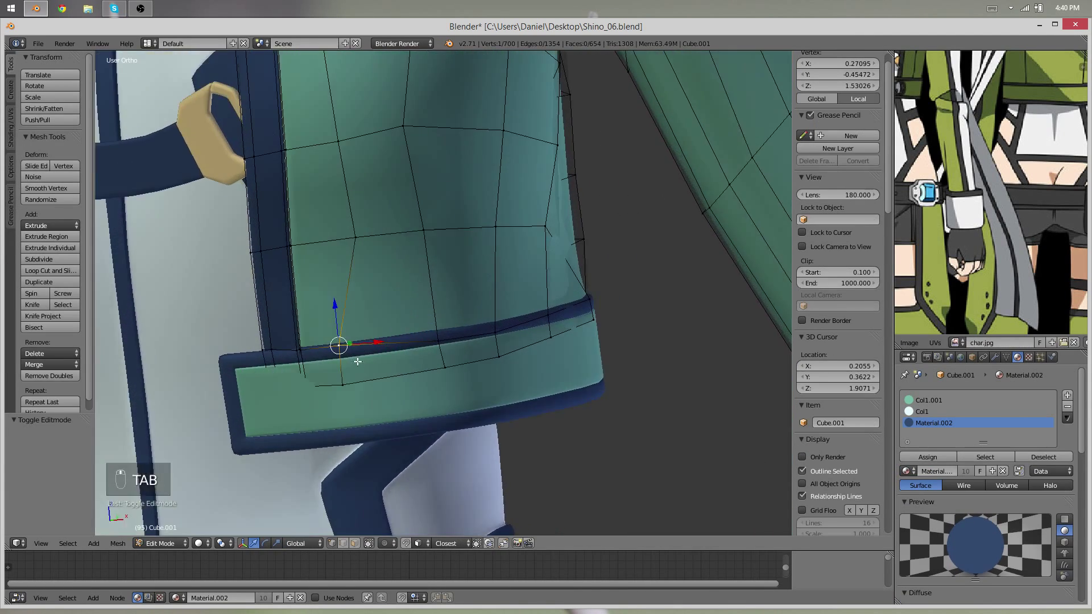
scroll(296, 367, up, 2)
key(z)
right_click(259, 351)
shift+middle_drag(262, 367, 397, 341)
scroll(398, 341, up, 5)
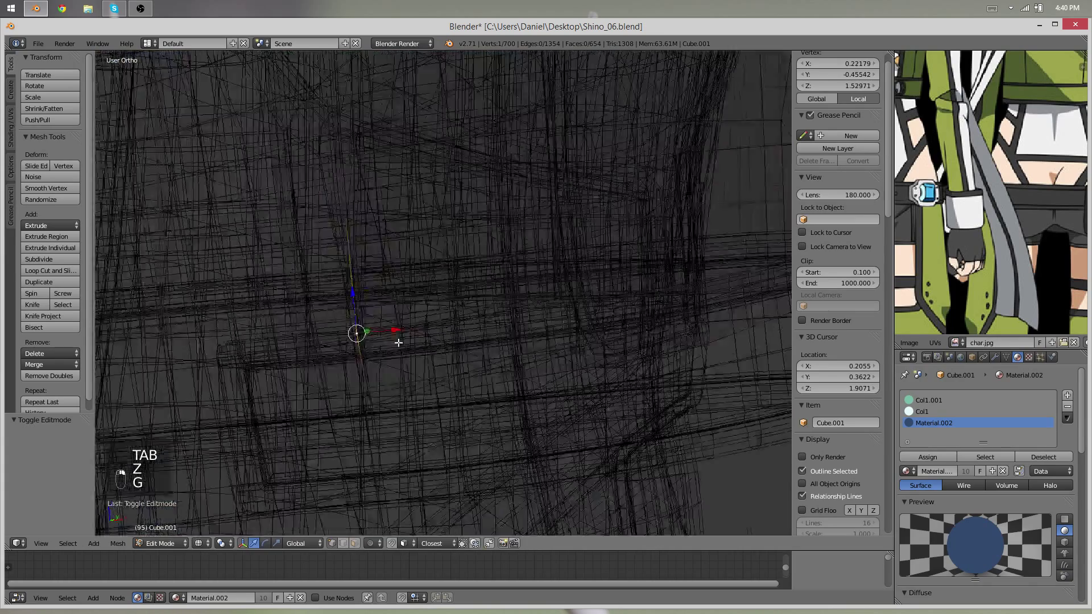
key(g)
click(360, 372)
scroll(365, 378, down, 2)
key(z)
scroll(493, 390, down, 6)
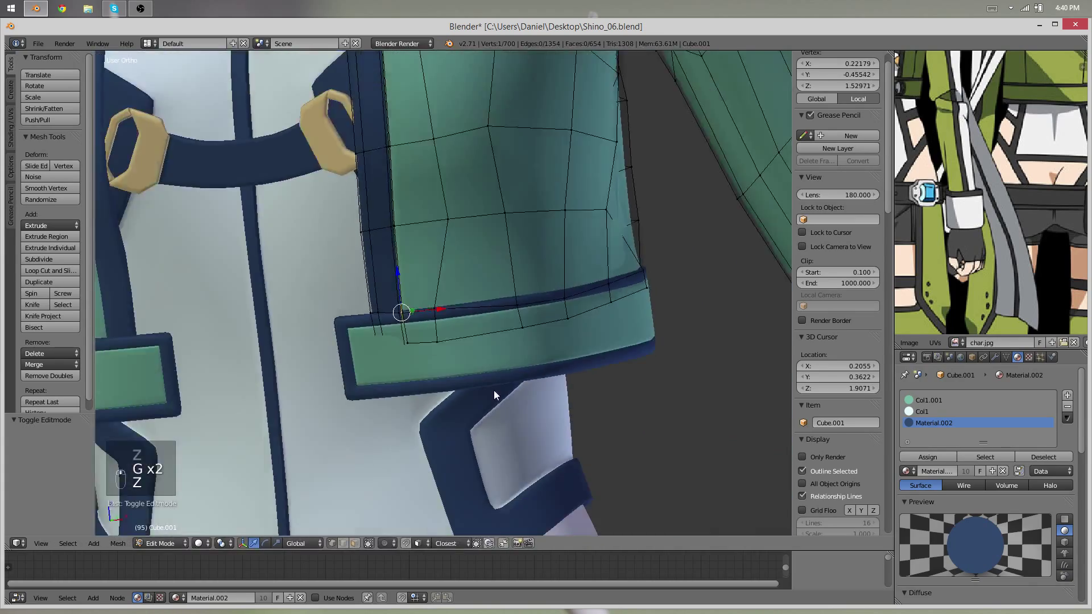
Review the jacket's front in object mode and shift the reference image to show the character's jacket
key(Tab)
scroll(492, 390, down, 4)
mouse_move(470, 404)
middle_down()
mouse_move(397, 434)
mouse_move(436, 360)
mouse_move(401, 304)
mouse_move(423, 207)
middle_up()
key(a)
key(a)
middle_drag(948, 183, 980, 298)
Slide a vertex in the middle of the jacket's front panel along its edge by a factor of about 0.205
scroll(458, 310, up, 3)
key(Tab)
middle_drag(455, 311, 436, 320)
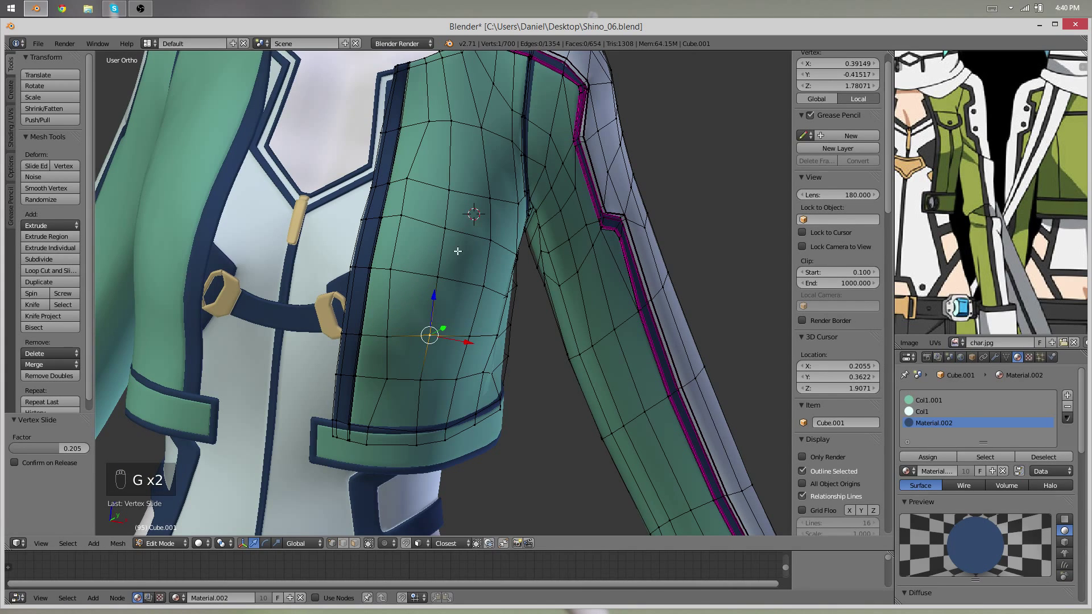
alt+right_click(439, 242)
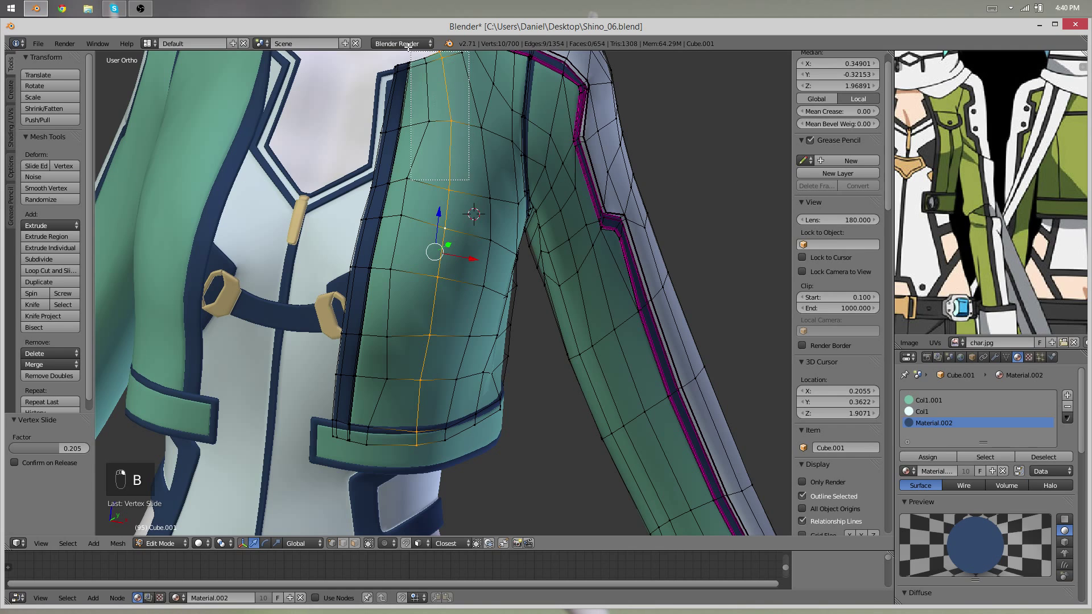
middle_drag(467, 179, 499, 238)
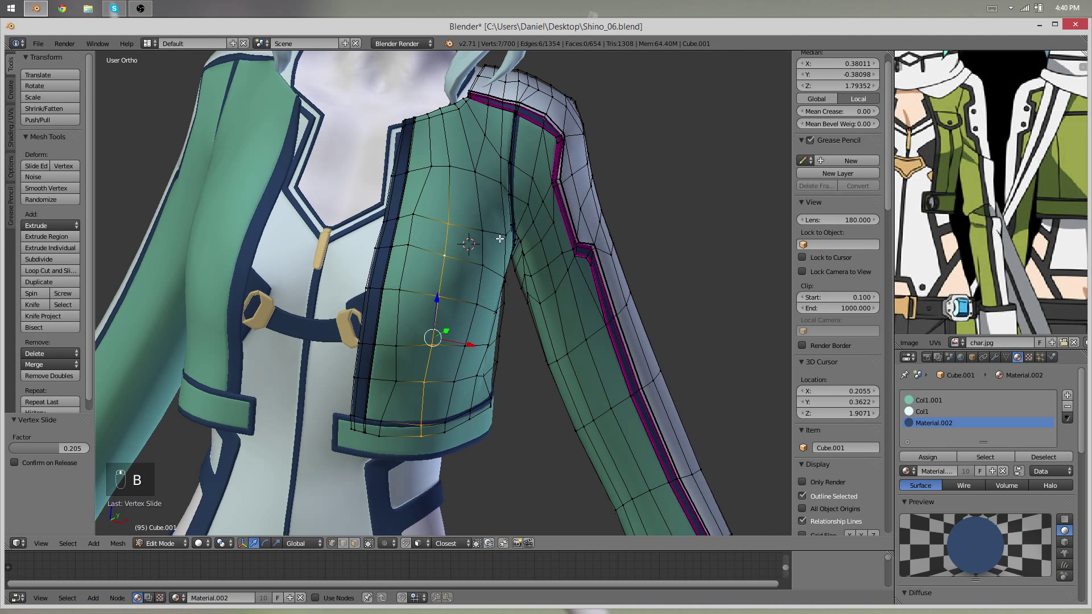
scroll(496, 232, up, 1)
Rip the mesh at the central vertex on the upper chest of the front panel and pull the vertex away to open a slit
right_click(463, 211)
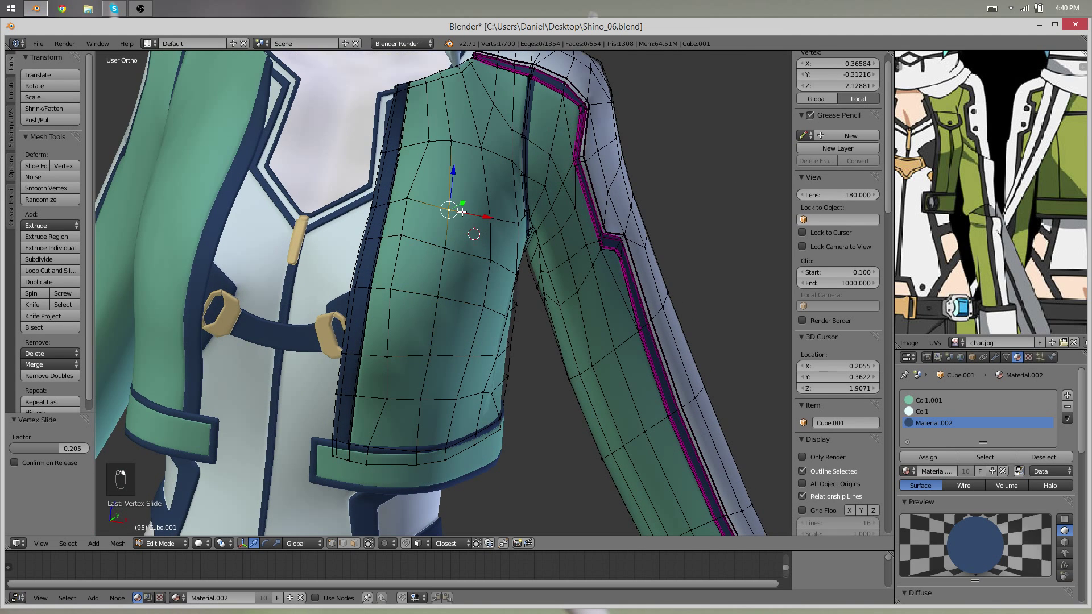
key(minus)
middle_drag(506, 221, 387, 366)
scroll(493, 281, up, 7)
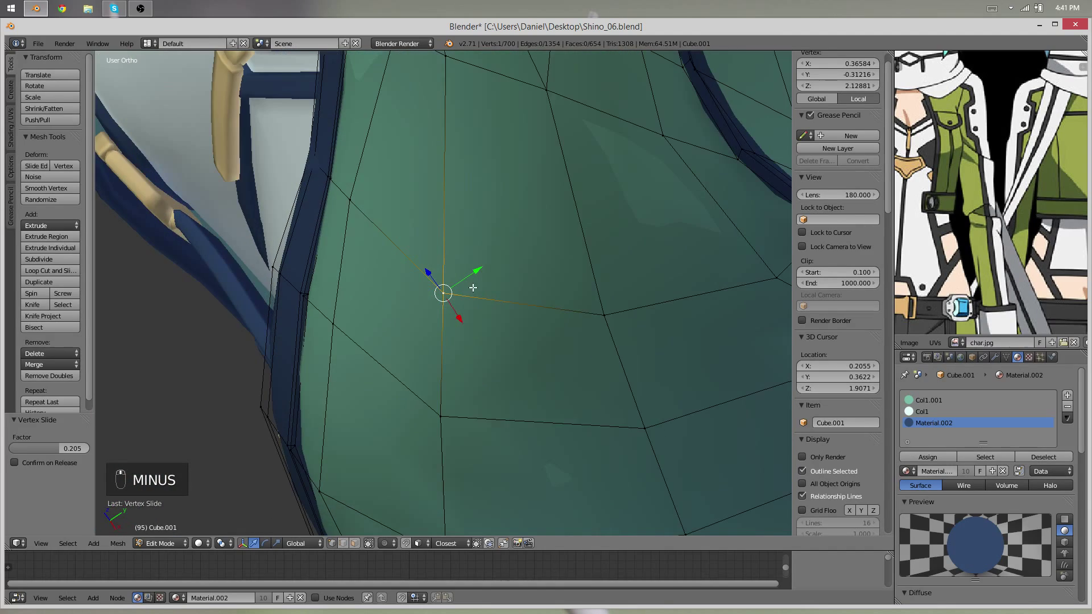
middle_drag(450, 306, 431, 320)
key(v)
click(423, 319)
key(g)
click(432, 320)
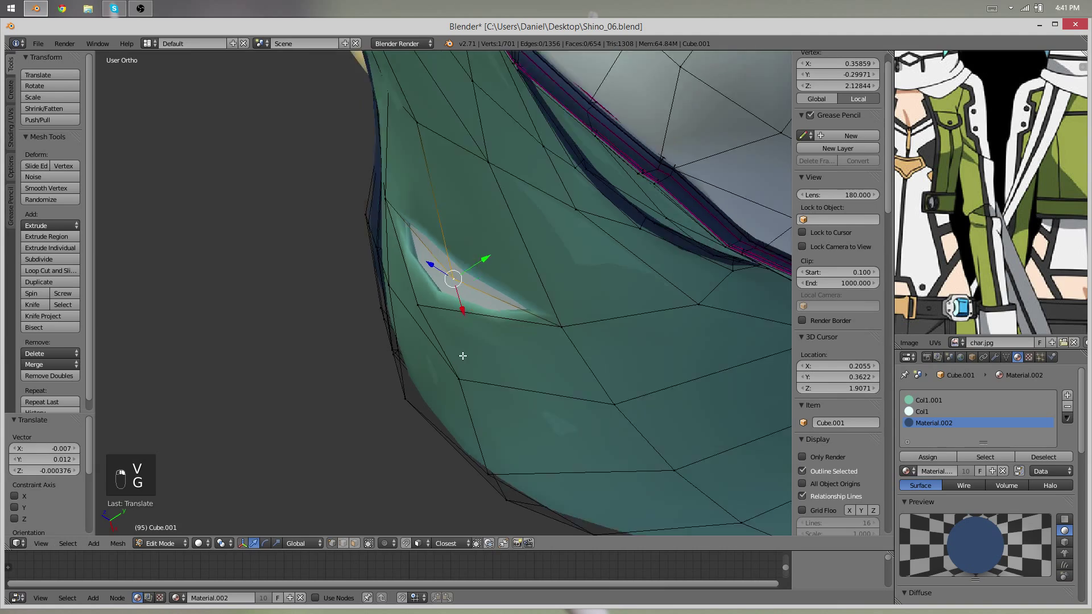
Reposition the ripped vertices so the slit's upper and lower edges overlap like a fold in the cloth
key(Tab)
scroll(489, 336, down, 8)
key(Tab)
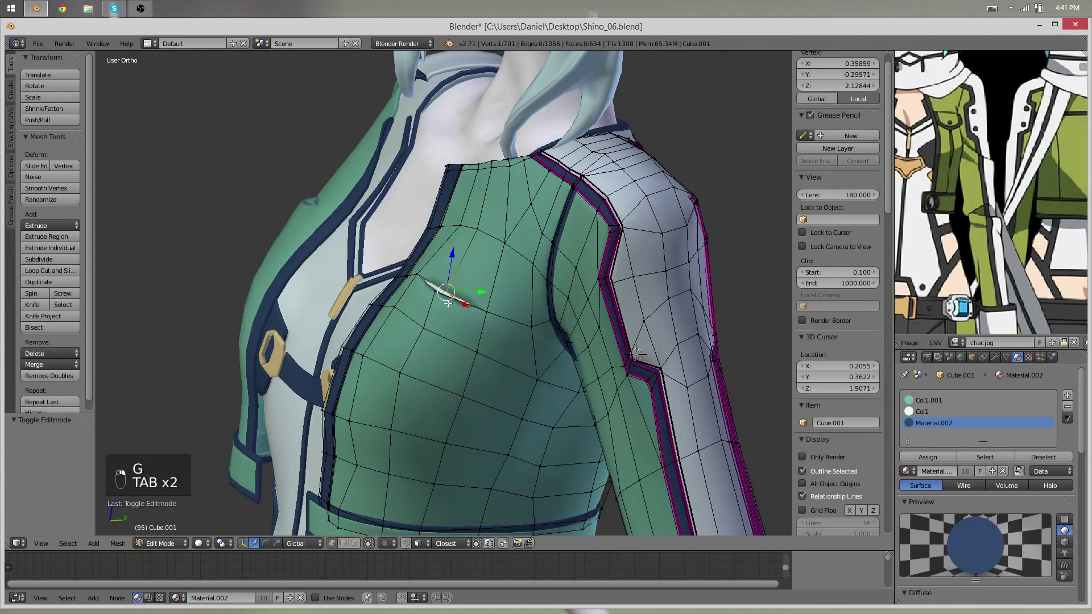
click(441, 291)
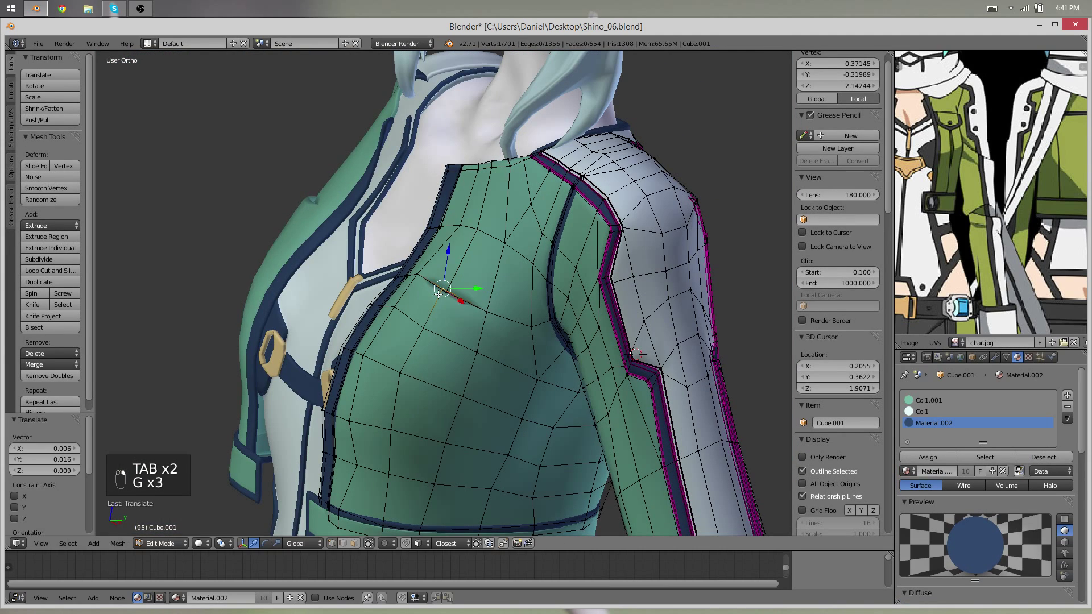
Edge-slide the vertical edge loop below the slit by a factor of about -0.128
middle_drag(456, 345, 499, 268)
scroll(527, 353, down, 3)
scroll(500, 268, down, 2)
scroll(438, 346, up, 4)
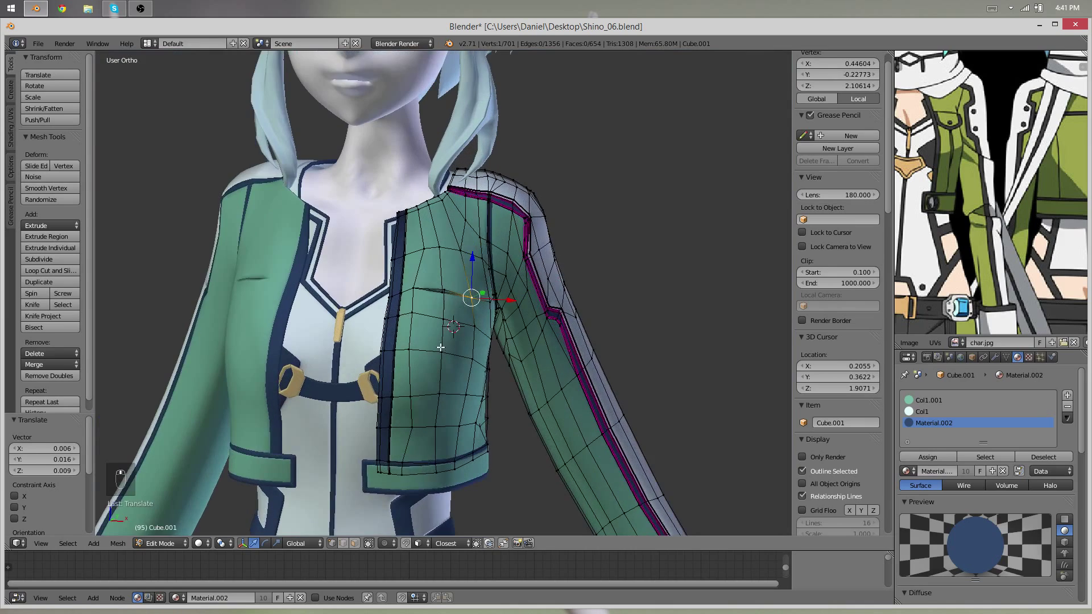
alt+right_click(447, 333)
middle_drag(469, 334, 439, 309)
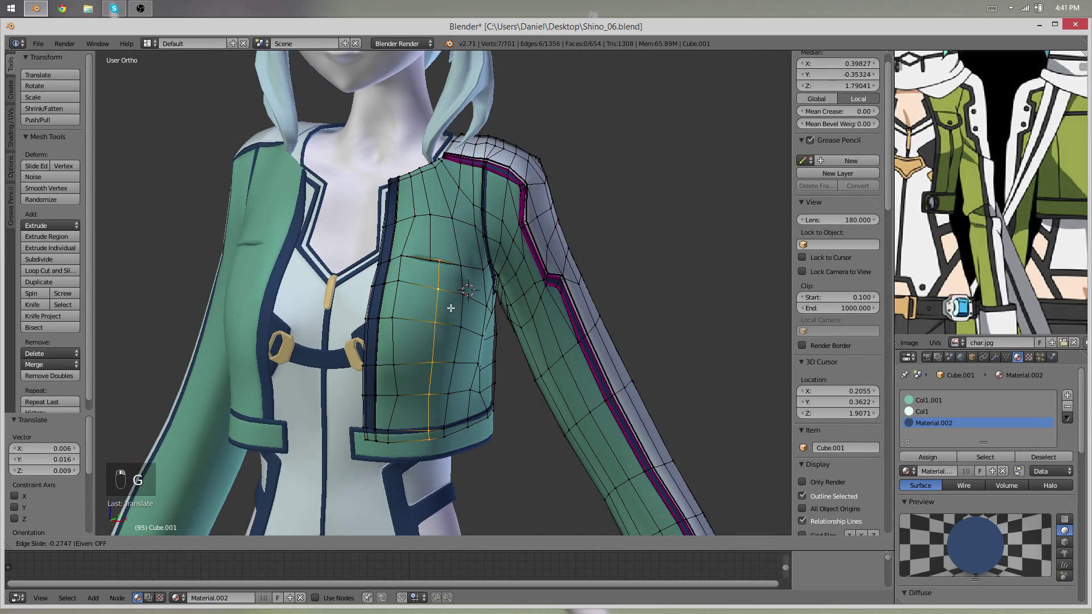
click(443, 309)
scroll(450, 185, up, 4)
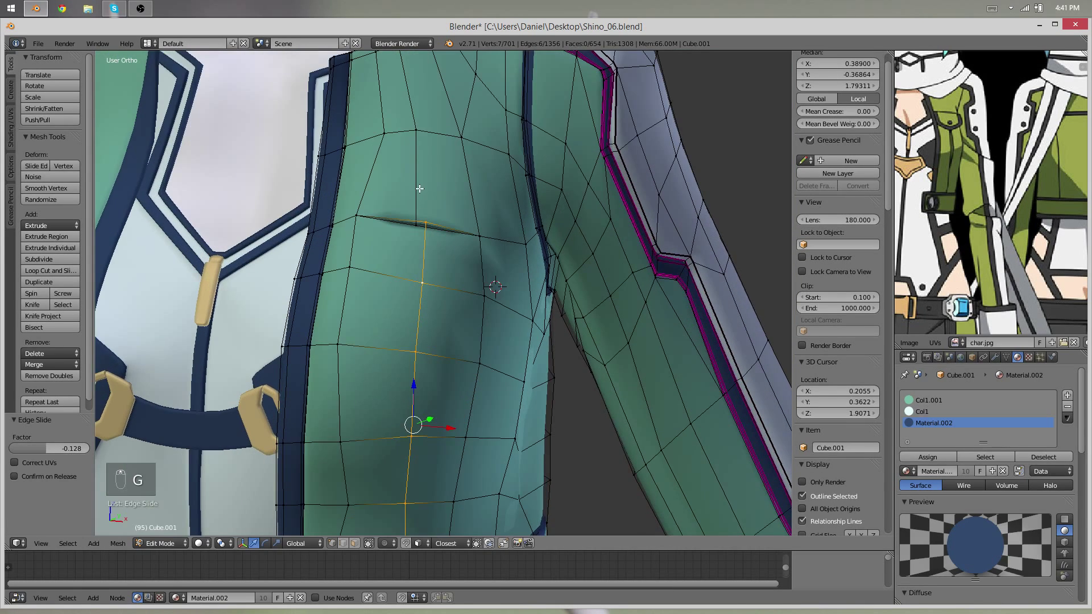
Try to delete the edge loop running from the slit up to the collar
scroll(419, 189, down, 5)
scroll(423, 208, up, 3)
key(x)
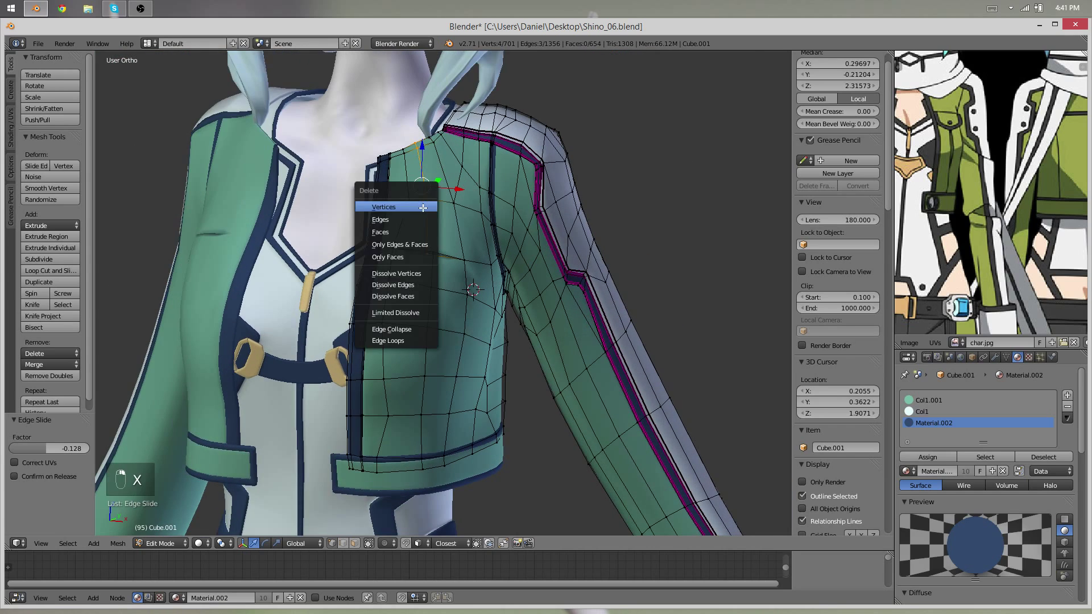
click(405, 339)
Add two vertical loop cuts close to either side of the central edge loop below the slit
scroll(443, 271, up, 3)
key(ctrl+r)
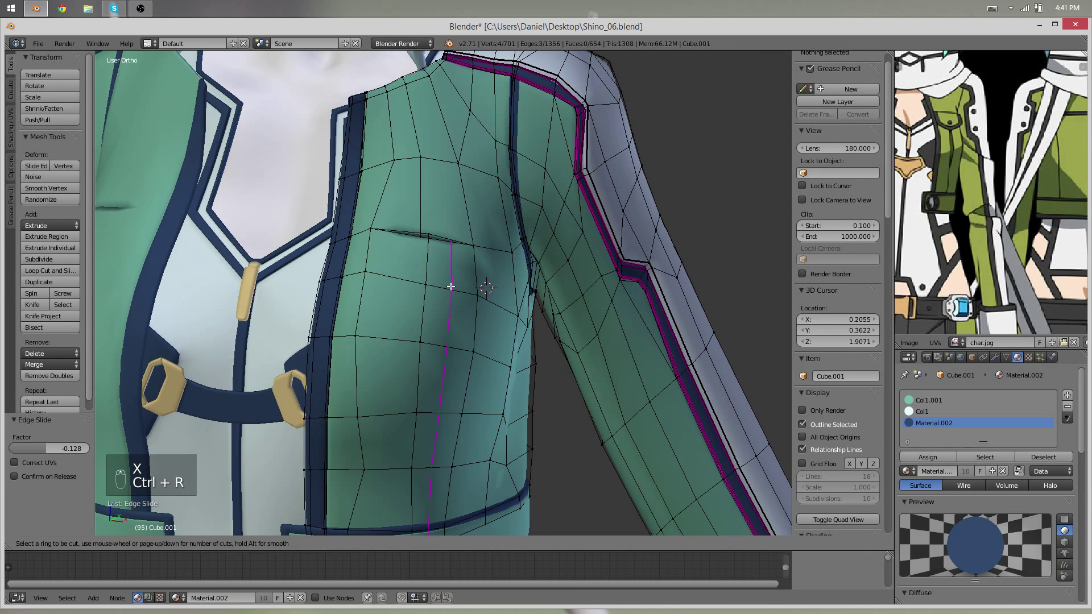
click(421, 286)
click(412, 286)
key(ctrl+r)
click(421, 289)
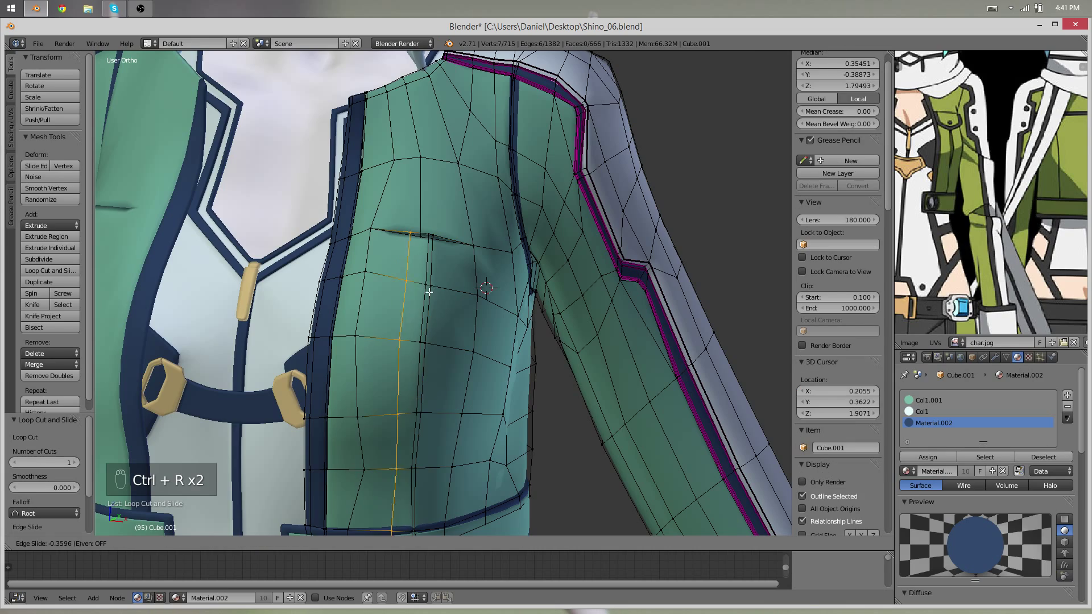
Move the central edge loop inward to form a vertical groove running down from the slit
scroll(428, 305, up, 4)
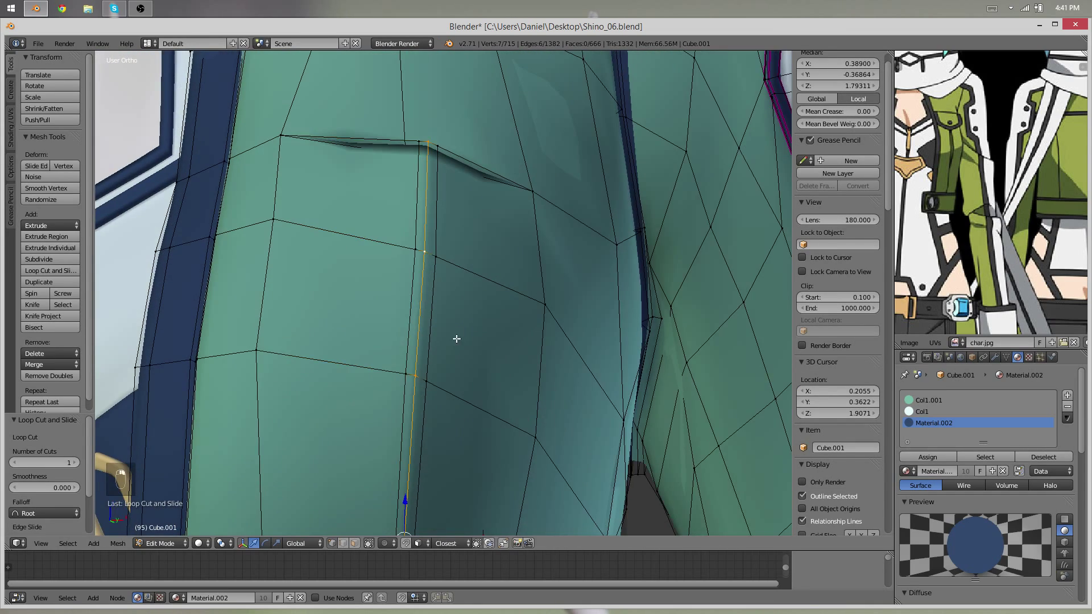
middle_drag(456, 339, 415, 261)
key(g)
click(447, 181)
Add one loop cut along each side wall of the vertical groove, redoing the second cut
key(ctrl+r)
double_click(416, 261)
key(ctrl+r)
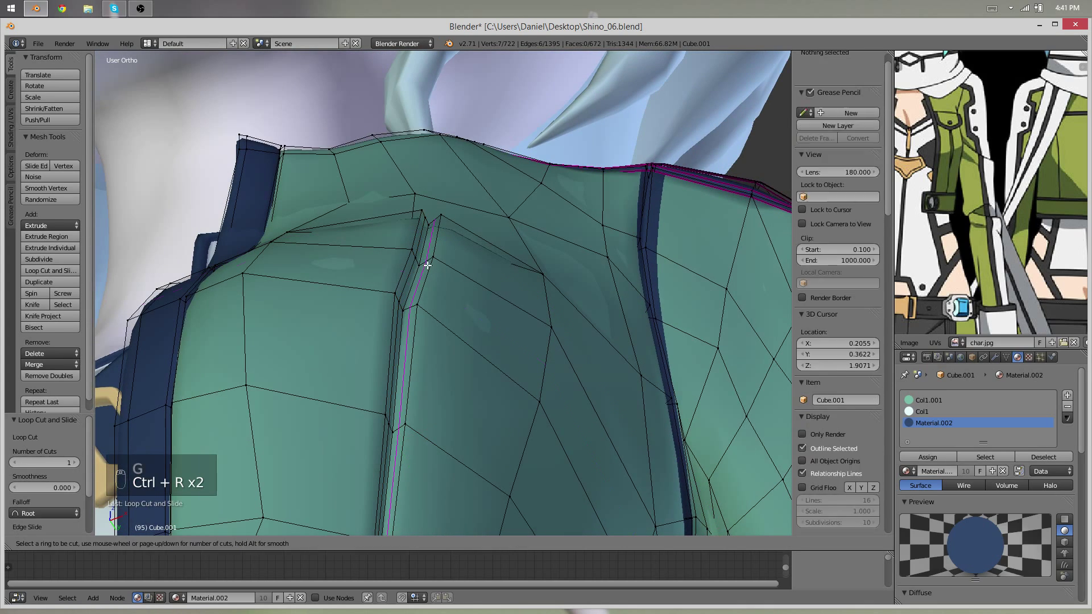
double_click(426, 263)
key(ctrl+z)
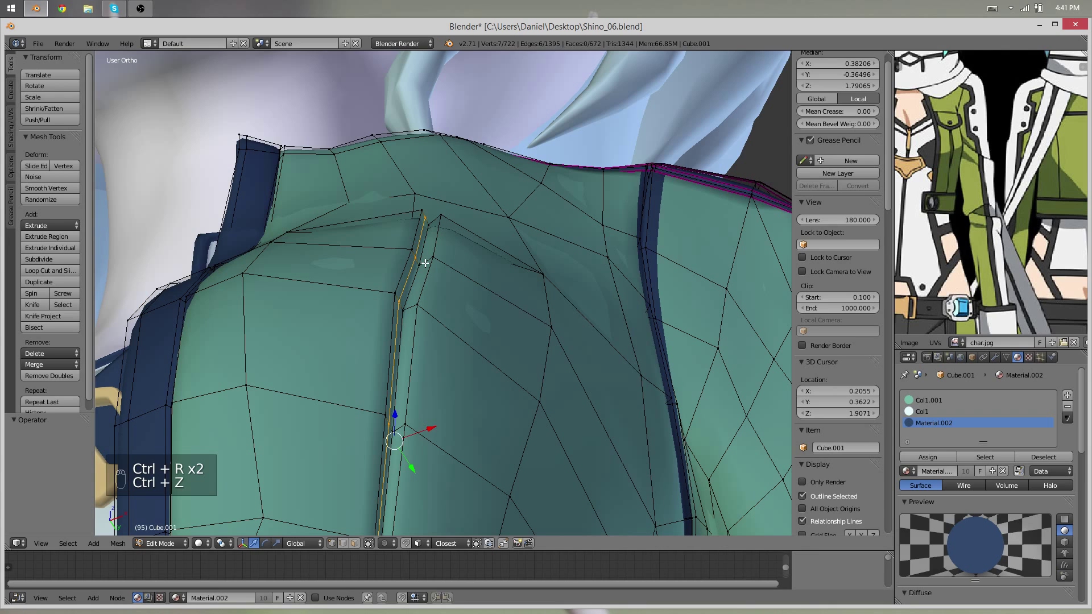
key(ctrl+r)
double_click(422, 260)
Spread two vertices on the groove's side walls near its upper end by scaling them apart and shift them inward
right_click(418, 256)
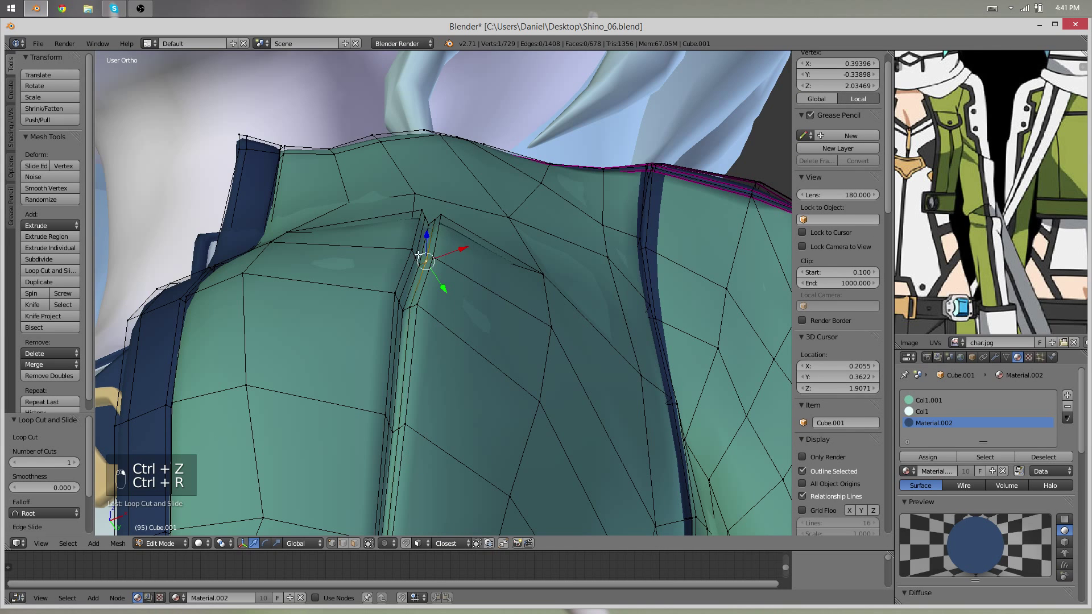
click(755, 383)
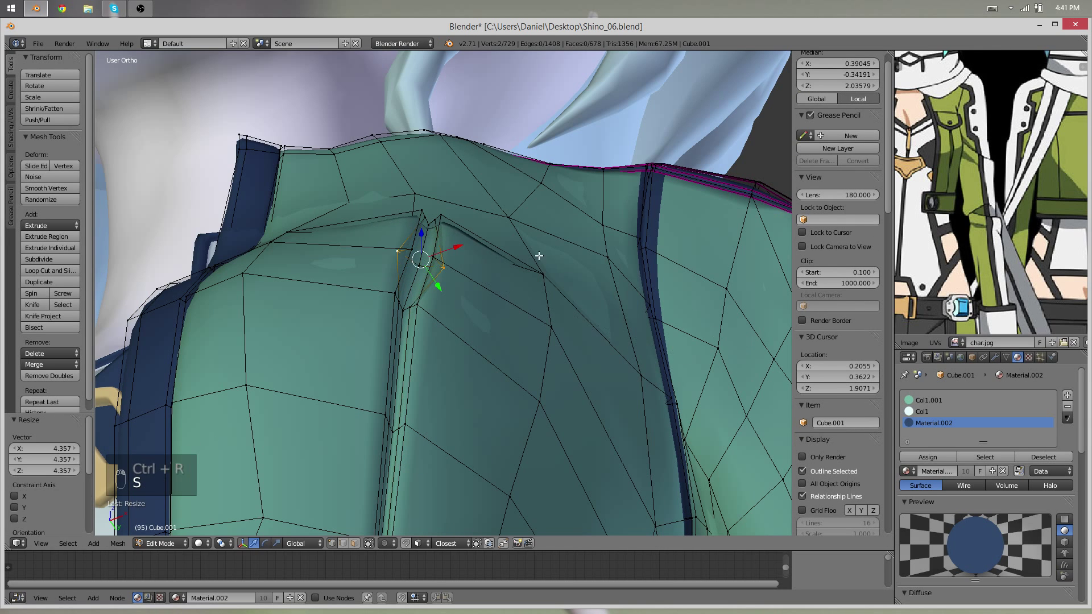
middle_drag(539, 257, 537, 236)
key(g)
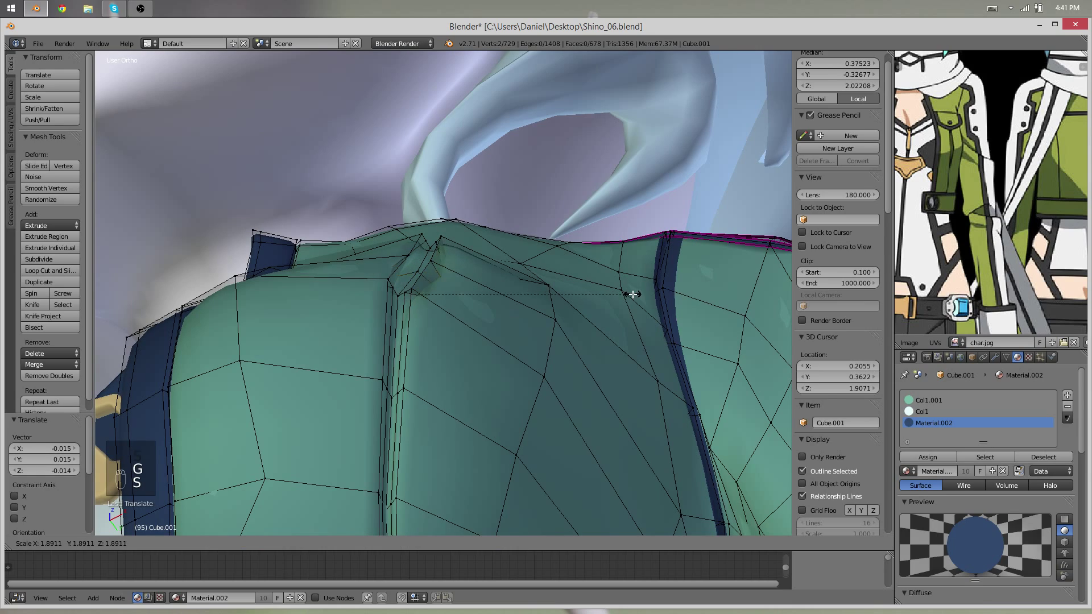
click(631, 285)
Review the groove in object mode and rescale the two side-wall vertices near its upper end
key(Tab)
scroll(462, 381, down, 4)
scroll(470, 321, up, 6)
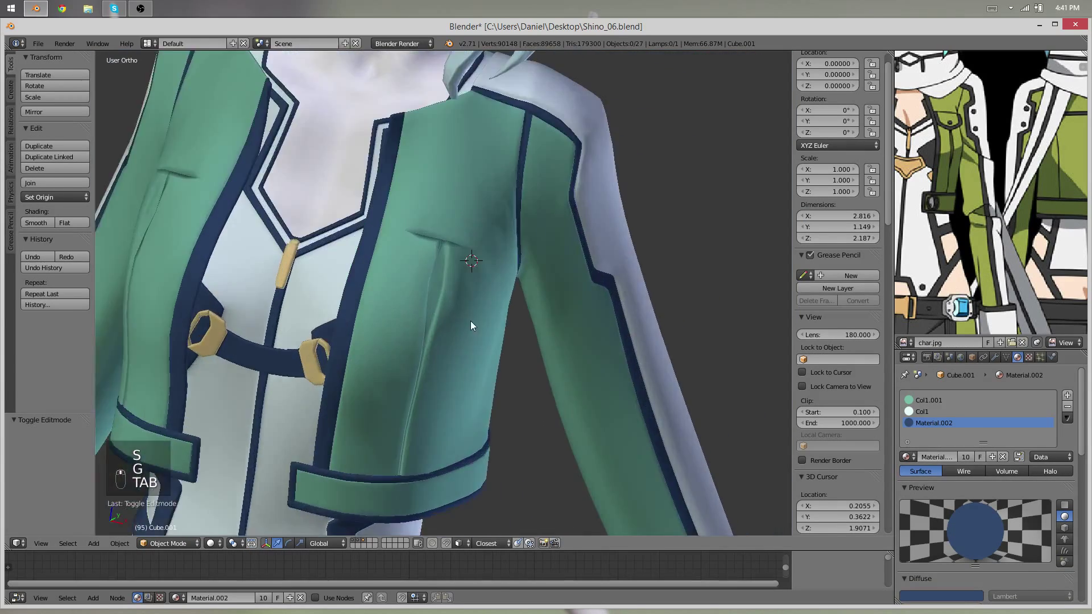
key(Tab)
scroll(432, 284, up, 5)
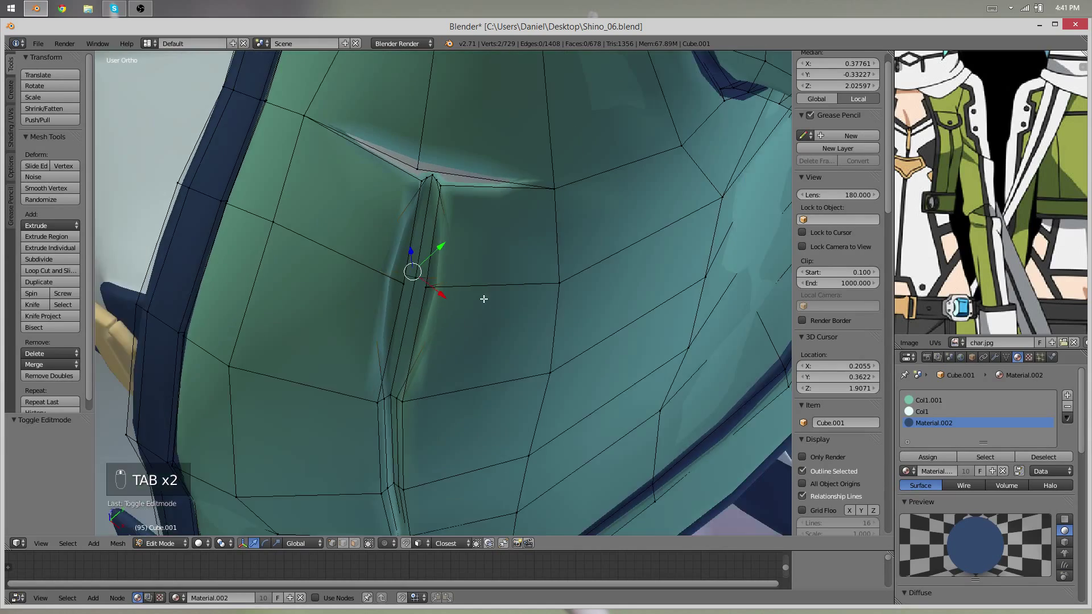
key(s)
click(477, 283)
Move the vertices inside the groove's upper end to reshape its floor and walls
scroll(429, 285, down, 3)
middle_drag(429, 284, 435, 222)
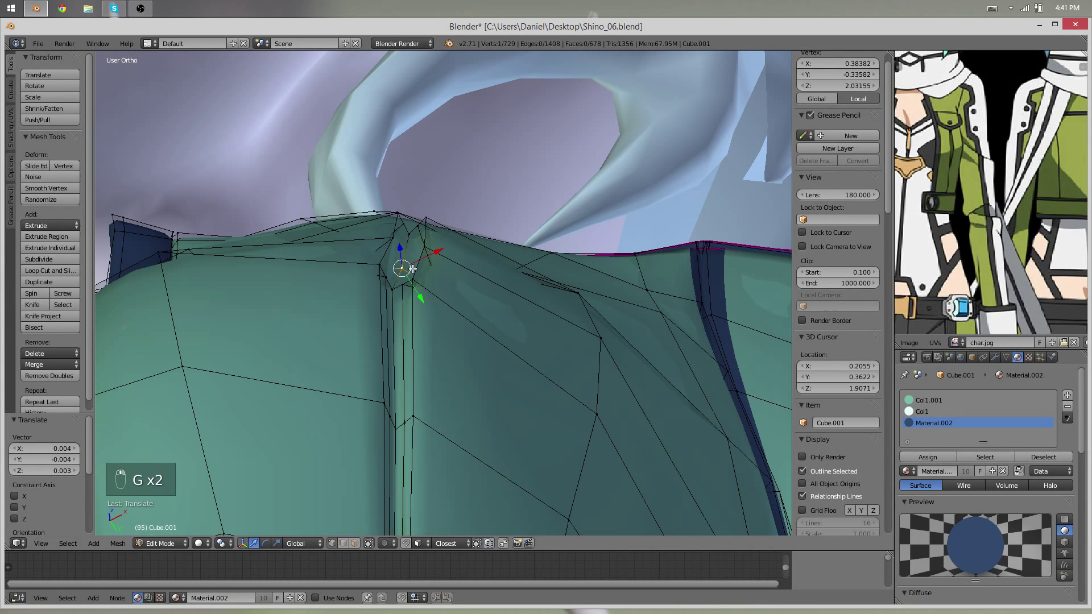
middle_drag(412, 268, 410, 260)
right_click(392, 290)
shift+right_click(403, 287)
shift+right_click(385, 277)
key(g)
middle_drag(400, 303, 401, 254)
Add another loop cut along each side of the groove, from the slit downward
key(ctrl+r)
click(363, 282)
right_click(364, 282)
right_click(370, 225)
key(minus)
scroll(475, 239, up, 6)
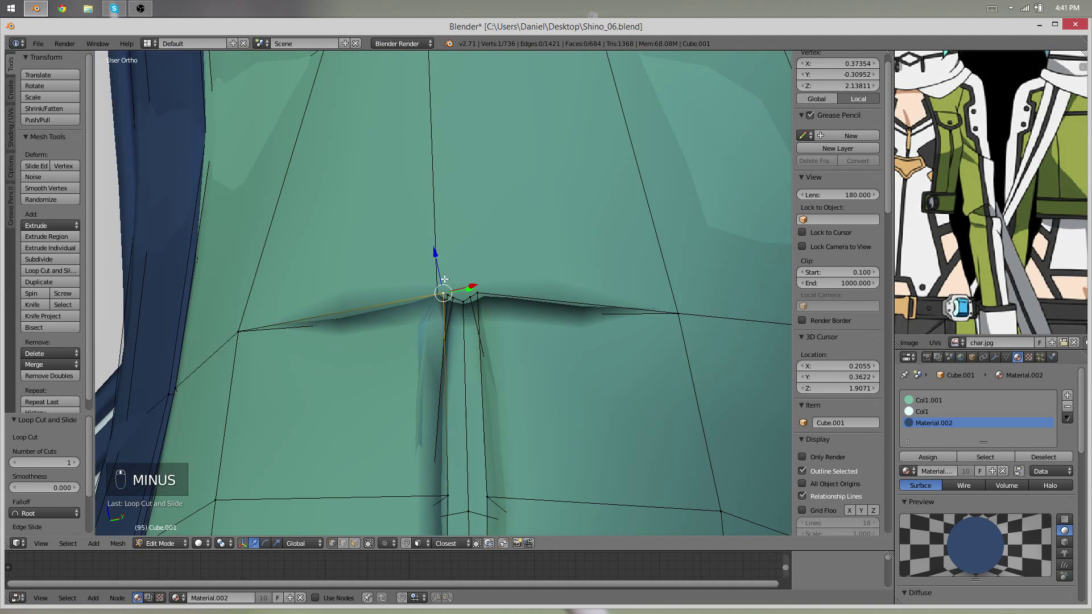
key(ctrl+e)
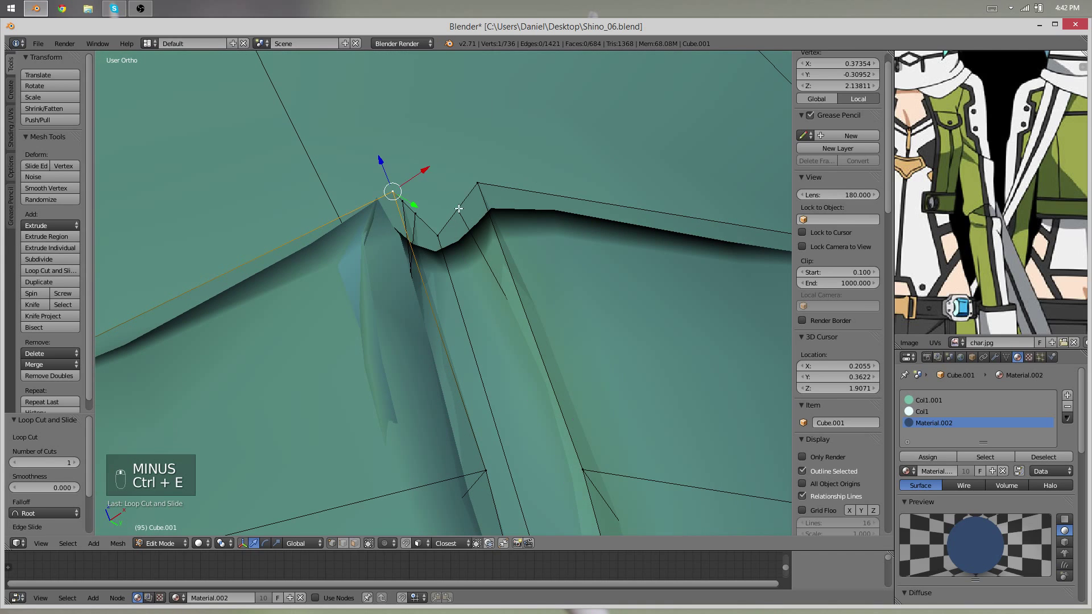
key(ctrl+r)
click(471, 190)
middle_drag(446, 294, 369, 297)
right_click(352, 297)
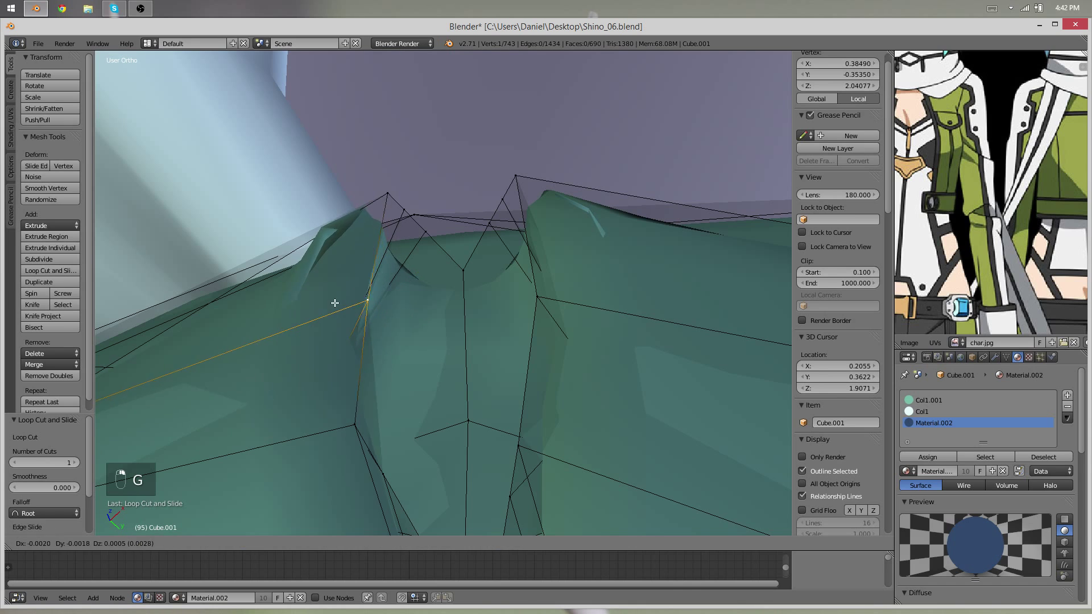
click(343, 305)
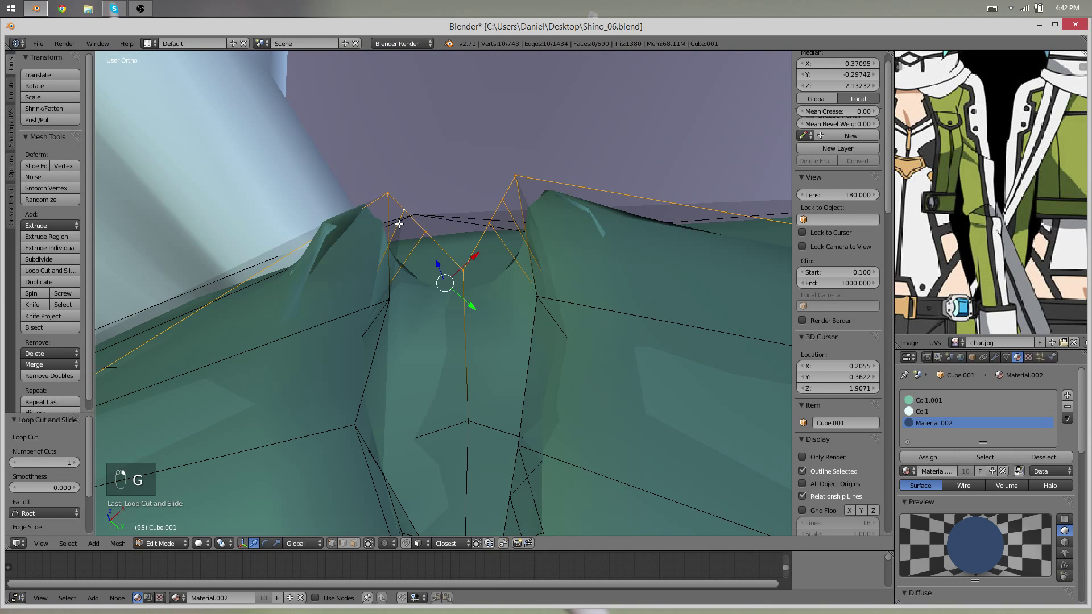
key(g)
key(g)
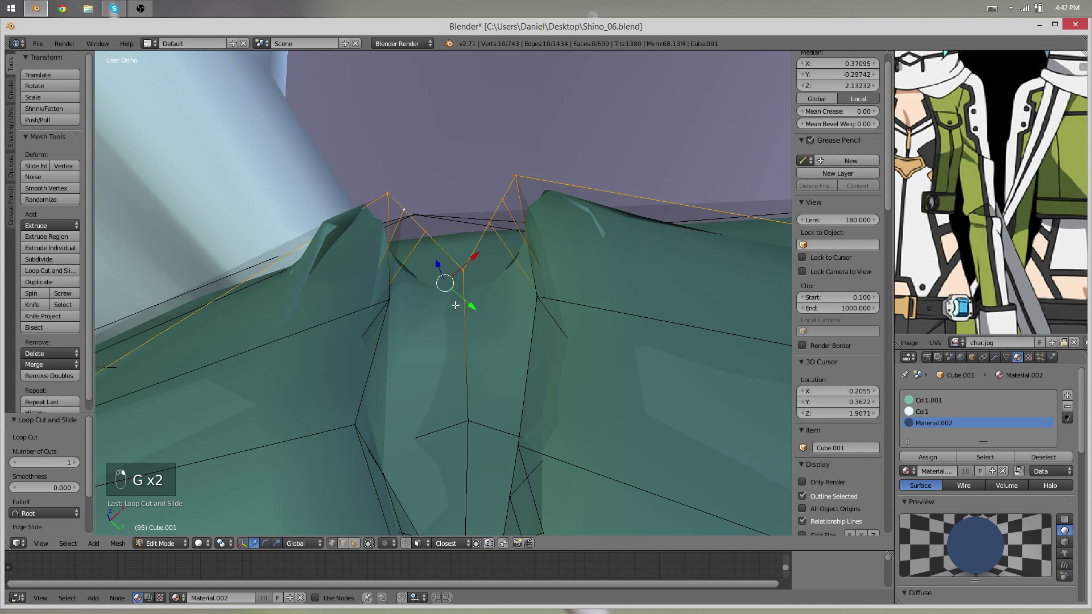
Edge-slide the added loop on one groove wall closer to the groove's outer edge
middle_drag(455, 305, 427, 291)
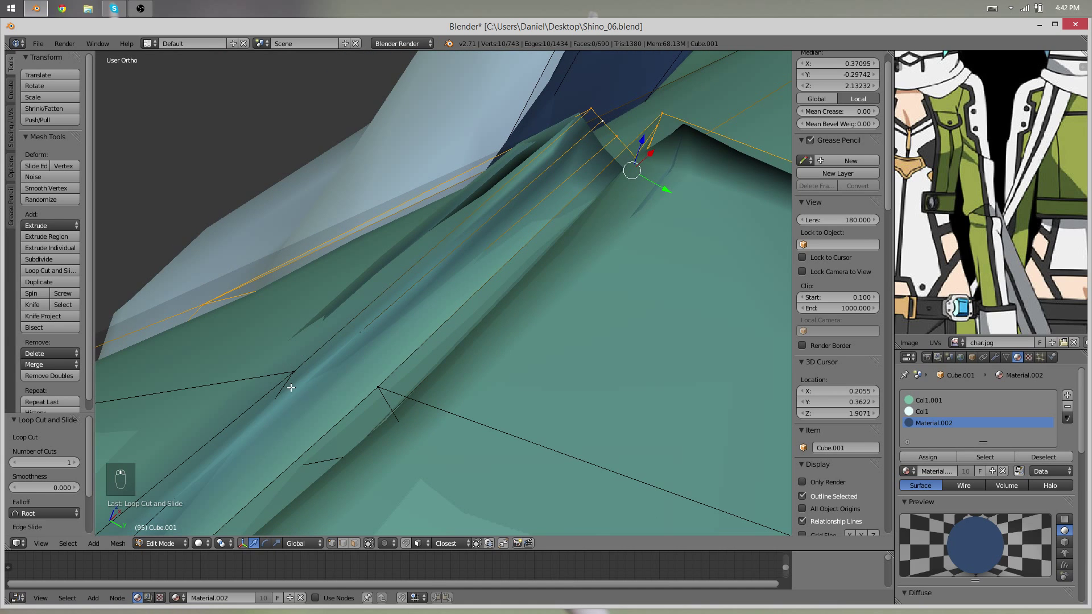
middle_drag(294, 385, 462, 332)
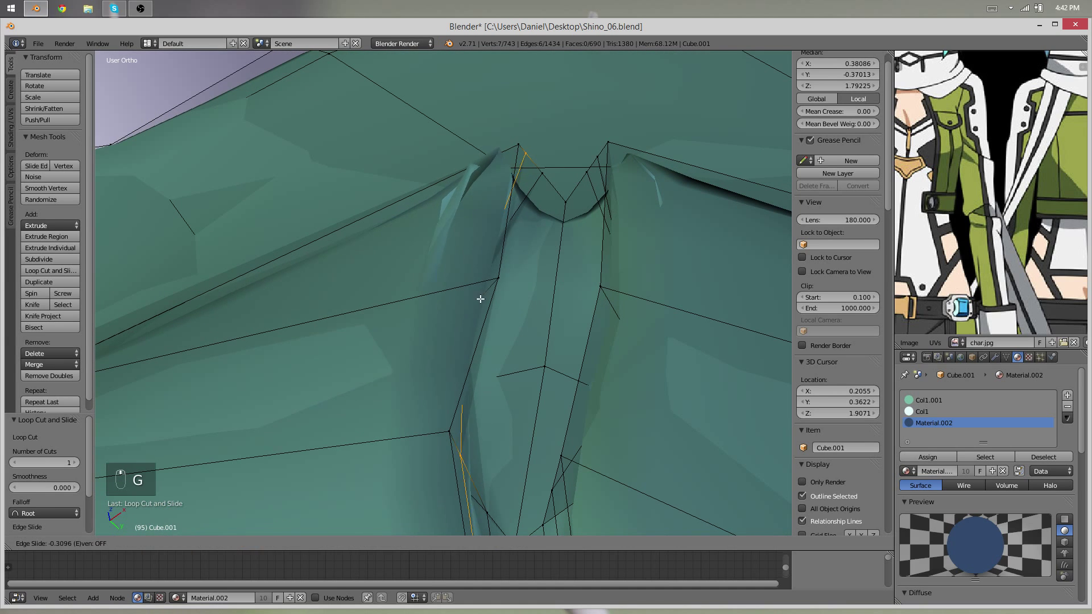
click(498, 271)
Nudge individual vertices around the groove's upper end to smooth its rim and the adjoining slit edges
right_click(475, 279)
key(g)
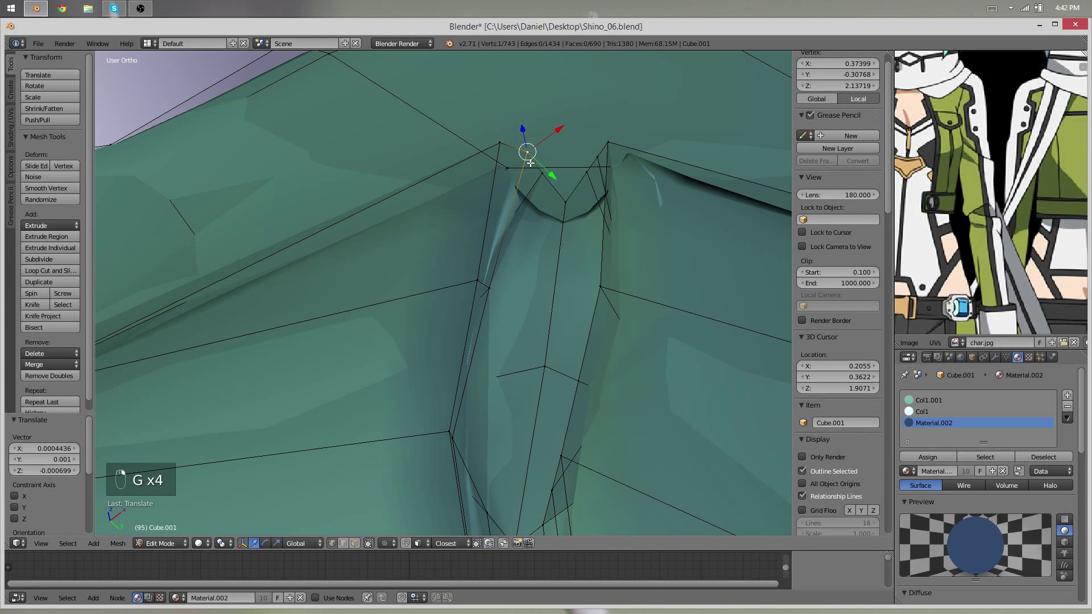
scroll(530, 163, down, 3)
middle_drag(492, 371, 547, 271)
scroll(374, 271, up, 1)
right_click(373, 270)
click(398, 291)
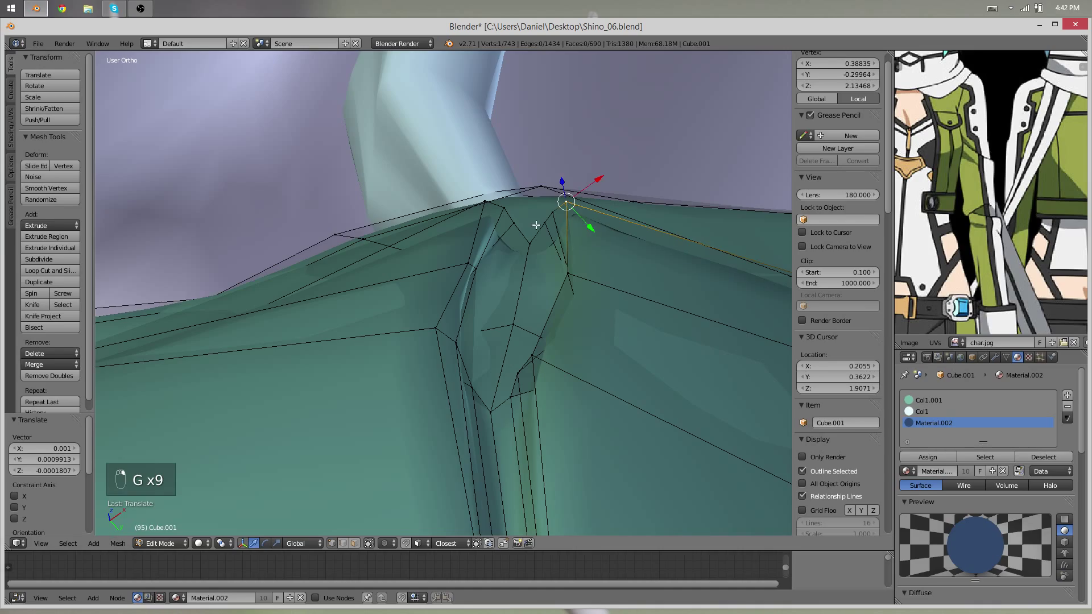
Inspect the groove's upper end on the jacket outside edit mode and from several angles
scroll(490, 282, down, 8)
key(Tab)
middle_drag(490, 284, 537, 326)
scroll(446, 415, down, 4)
scroll(509, 364, up, 5)
scroll(440, 350, up, 7)
key(Tab)
scroll(499, 350, down, 4)
scroll(499, 350, up, 2)
scroll(499, 350, up, 3)
scroll(412, 329, up, 2)
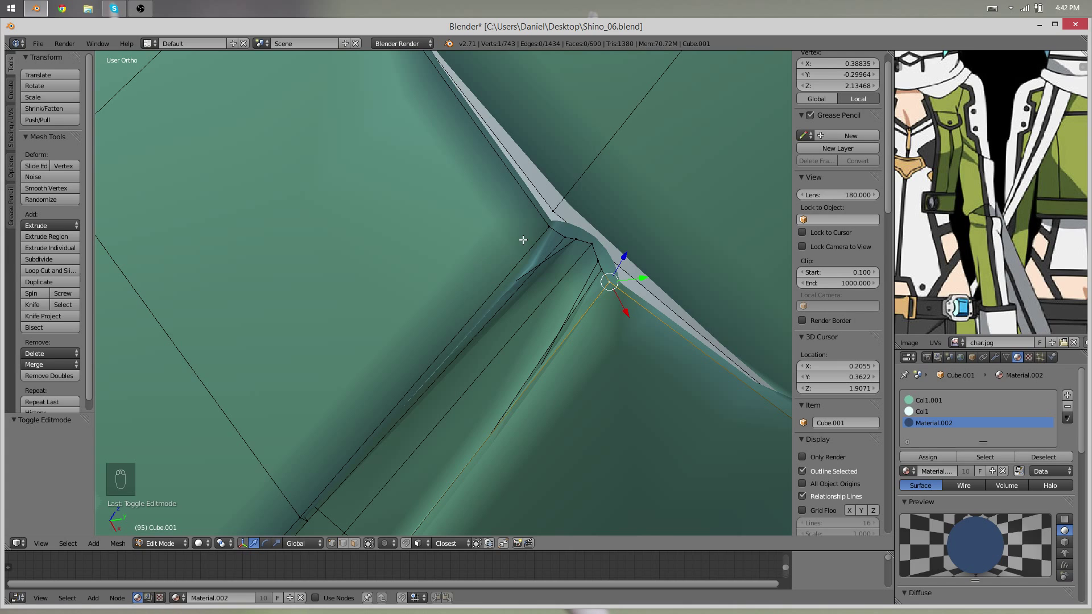
Select the five inner vertices at the groove's upper end and move them down, away from the slit edge
middle_drag(629, 246, 554, 182)
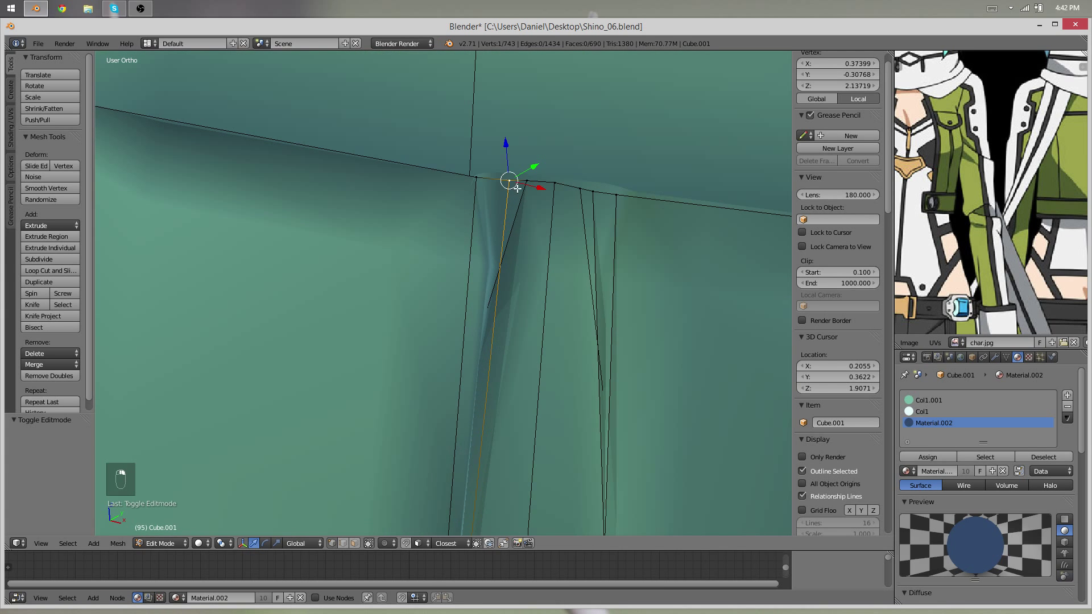
shift+click(555, 188)
shift+right_click(581, 196)
shift+right_click(592, 205)
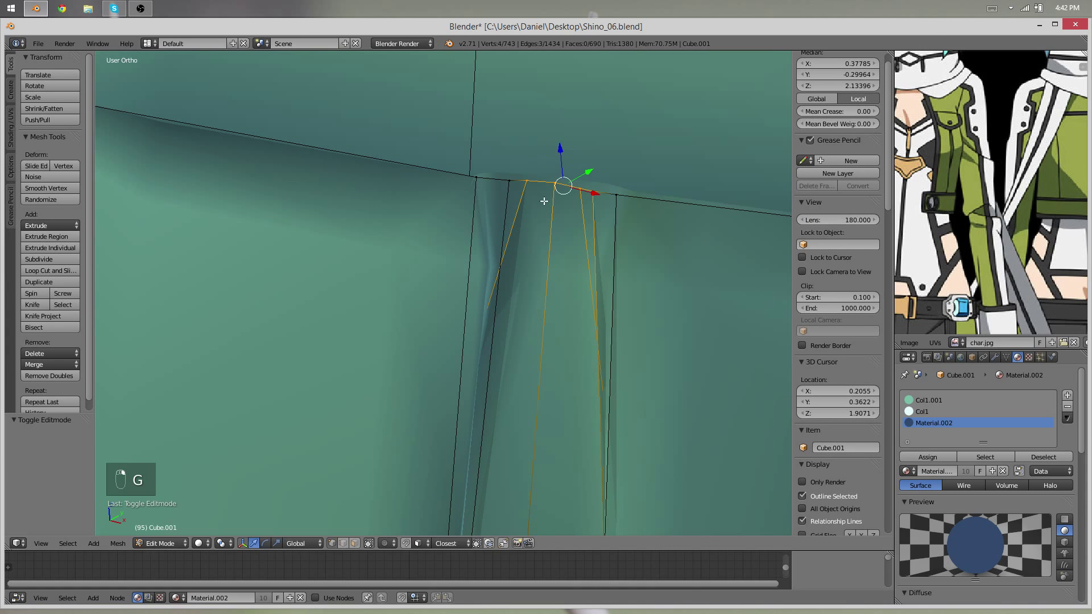
click(511, 250)
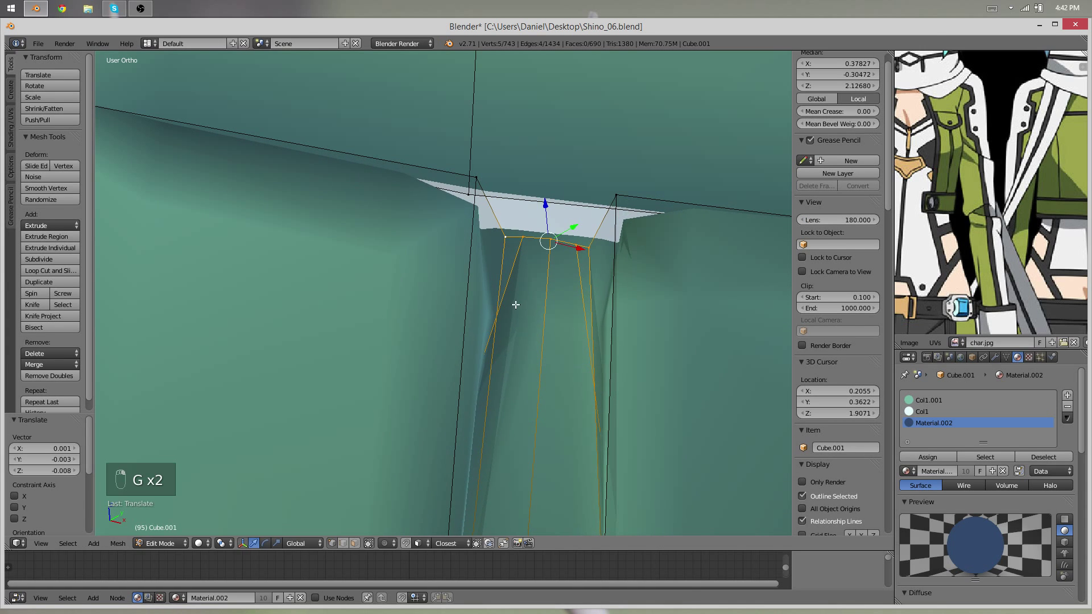
Lower the three middle vertices of the groove's upper end slightly further
scroll(515, 299, down, 2)
right_click(562, 252)
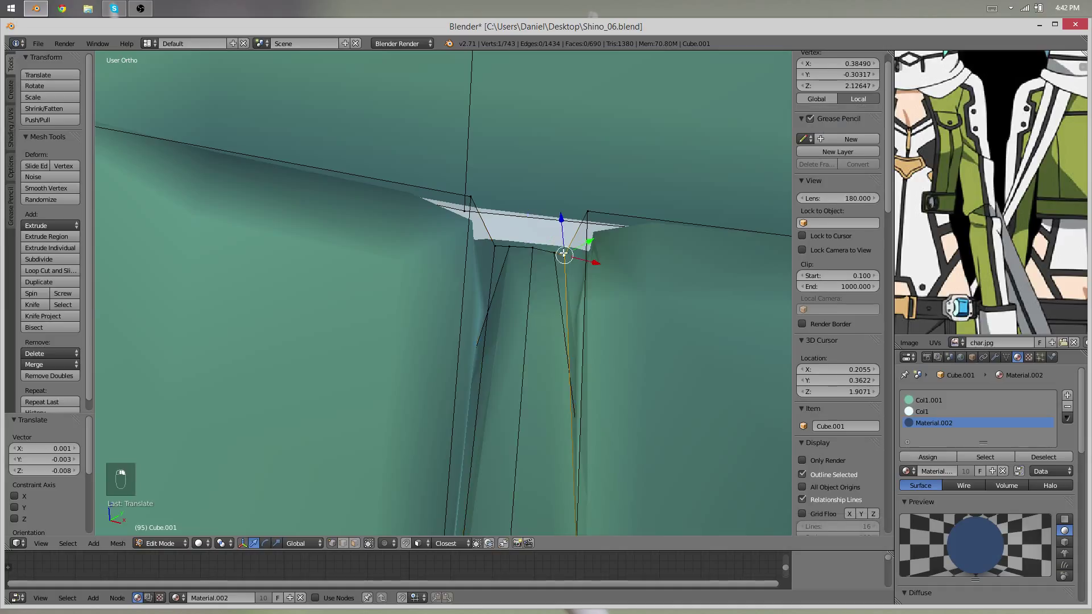
right_click(554, 254)
shift+right_click(529, 254)
shift+right_click(514, 254)
key(g)
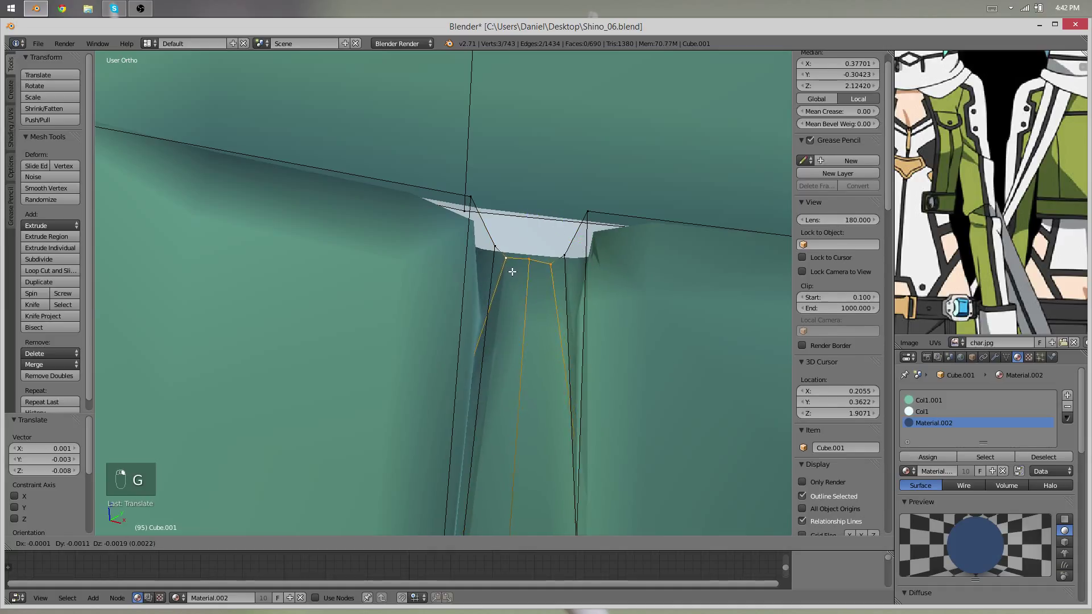
click(512, 271)
Fill a face between the groove's upper corner vertices and split it with one vertical loop cut
right_click(473, 199)
shift+right_click(496, 243)
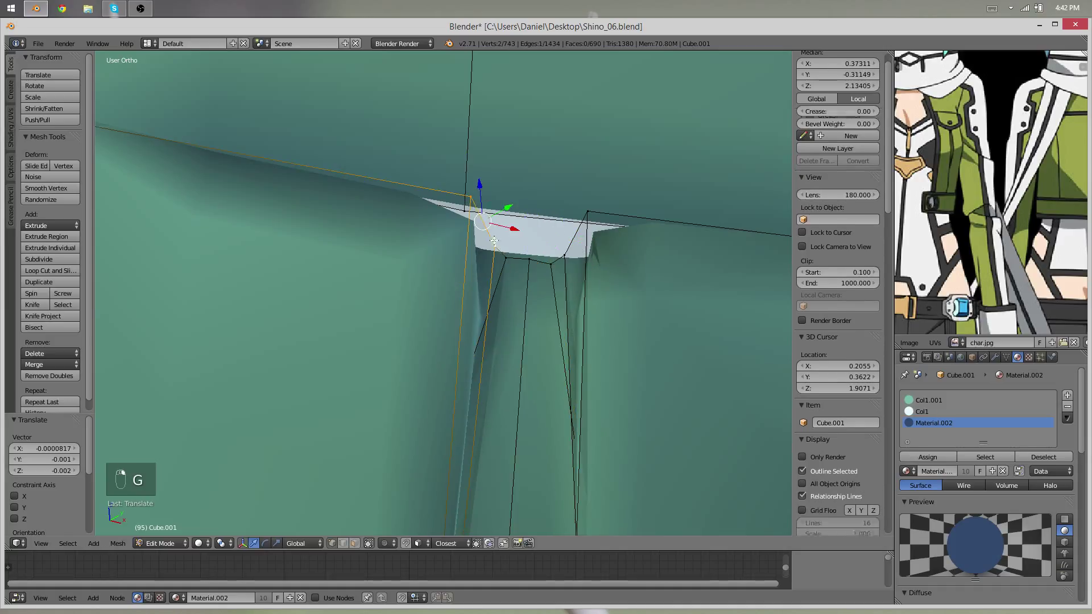
shift+right_click(589, 210)
key(f)
key(ctrl+r)
click(528, 209)
click(528, 209)
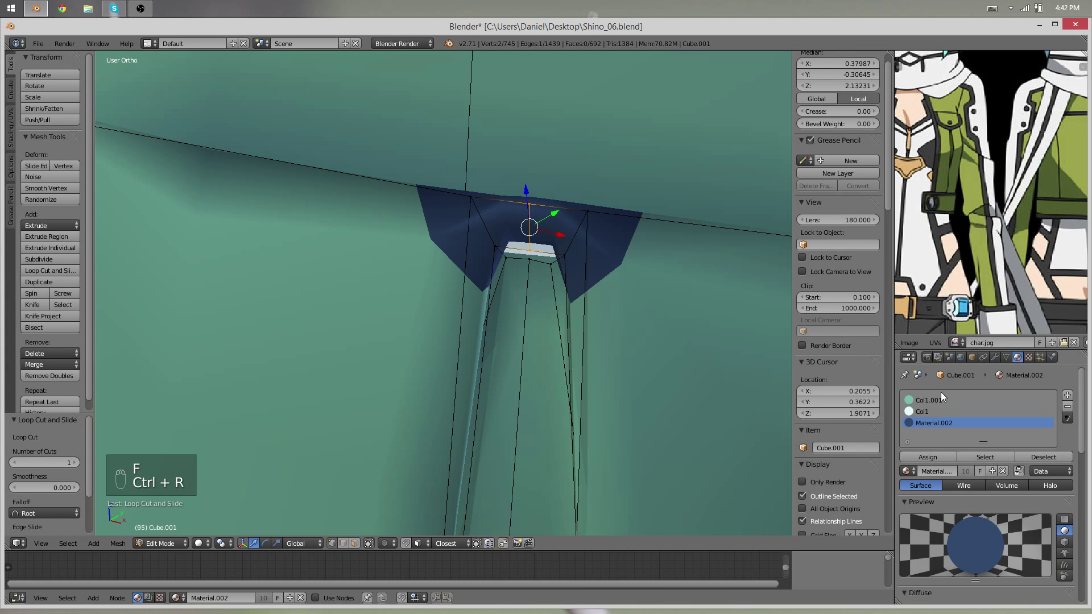
Assign the green Col1.001 material to the new faces at the groove's upper end
key(b)
drag(657, 283, 388, 158)
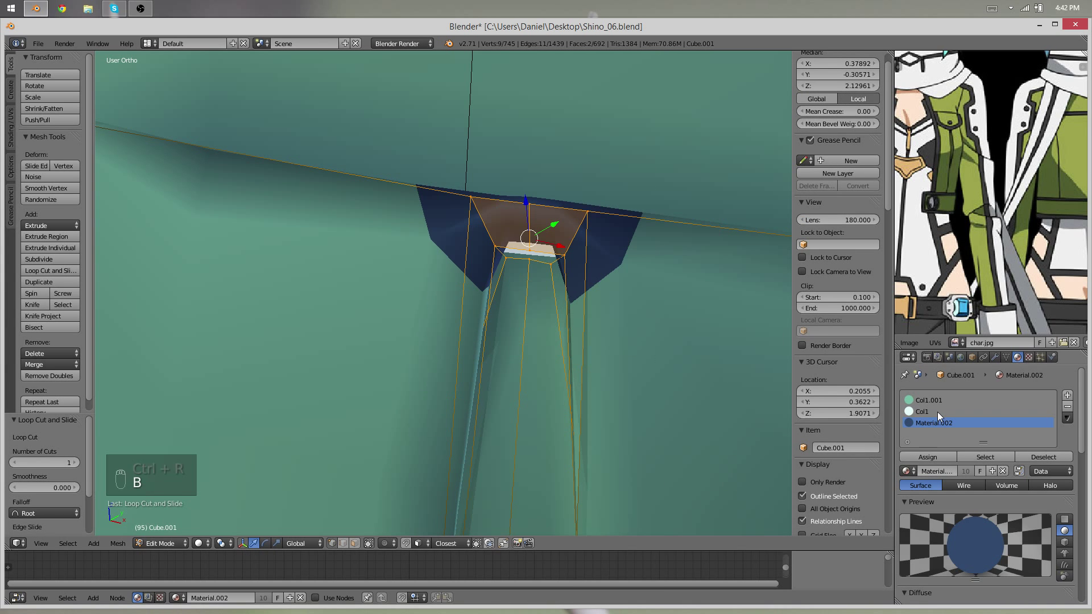
click(936, 457)
key(a)
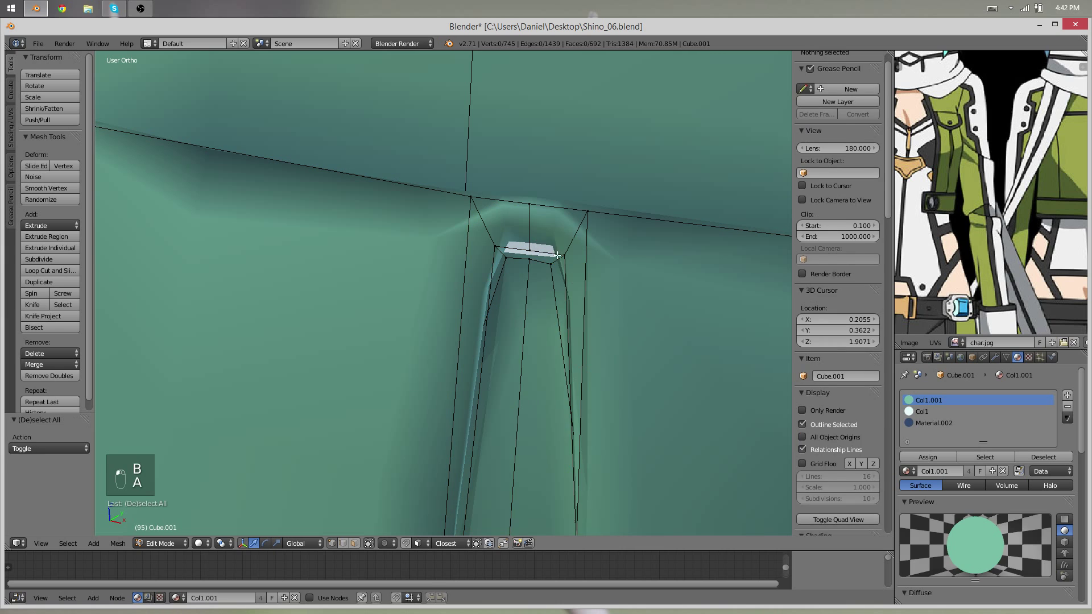
Fill the remaining gap between the new faces and the groove's inner floor
right_click(565, 256)
shift+right_click(550, 264)
key(f)
key(f)
key(f)
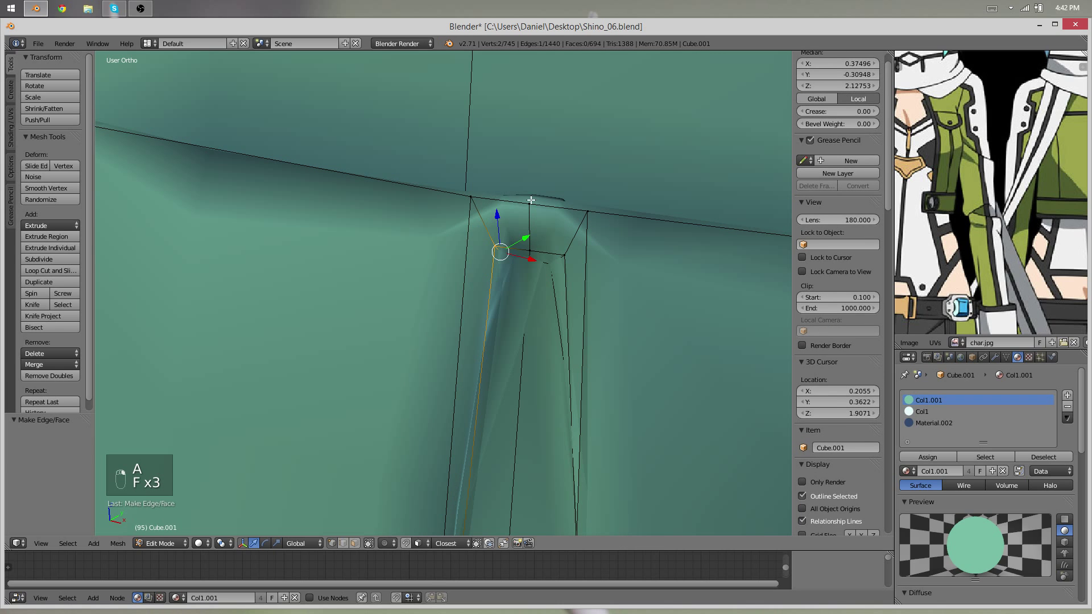
Pull the new rim's middle vertex down into the groove and reposition the slit's upper-edge vertex above it
right_click(531, 209)
key(g)
click(534, 237)
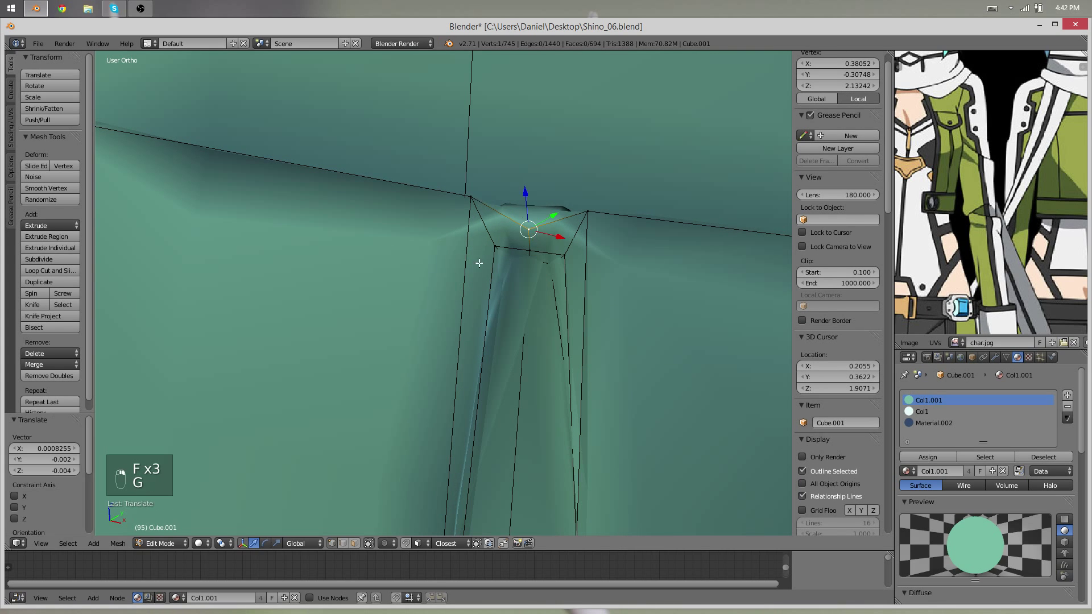
middle_drag(480, 262, 529, 224)
key(g)
click(686, 359)
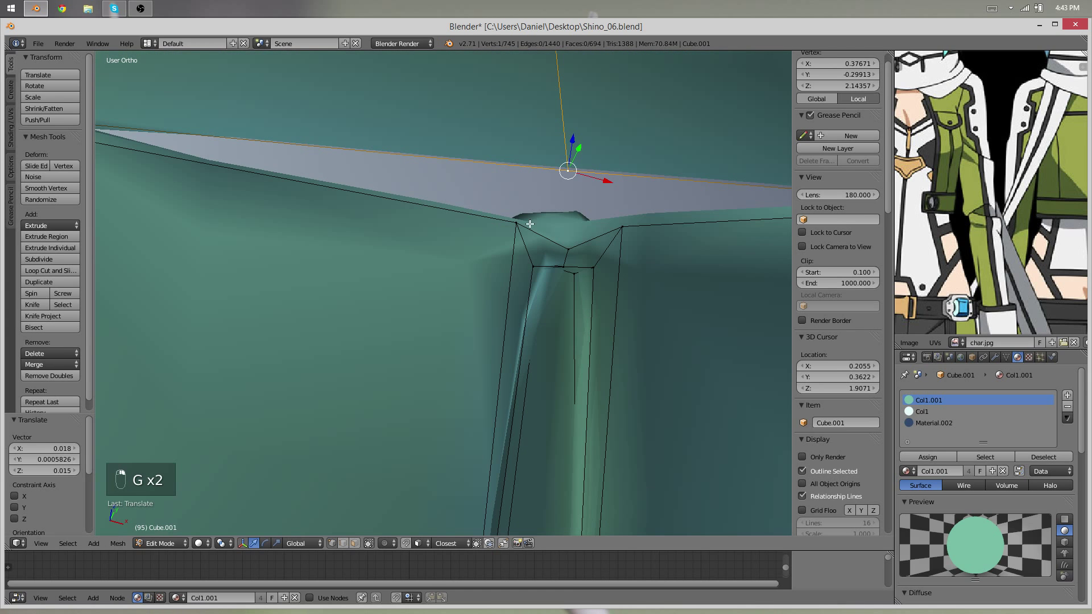
Fill a quad between the slit's upper-edge vertex and the groove's rim vertices
shift+right_click(567, 247)
shift+right_click(620, 227)
key(f)
scroll(589, 283, down, 3)
key(a)
scroll(495, 341, down, 4)
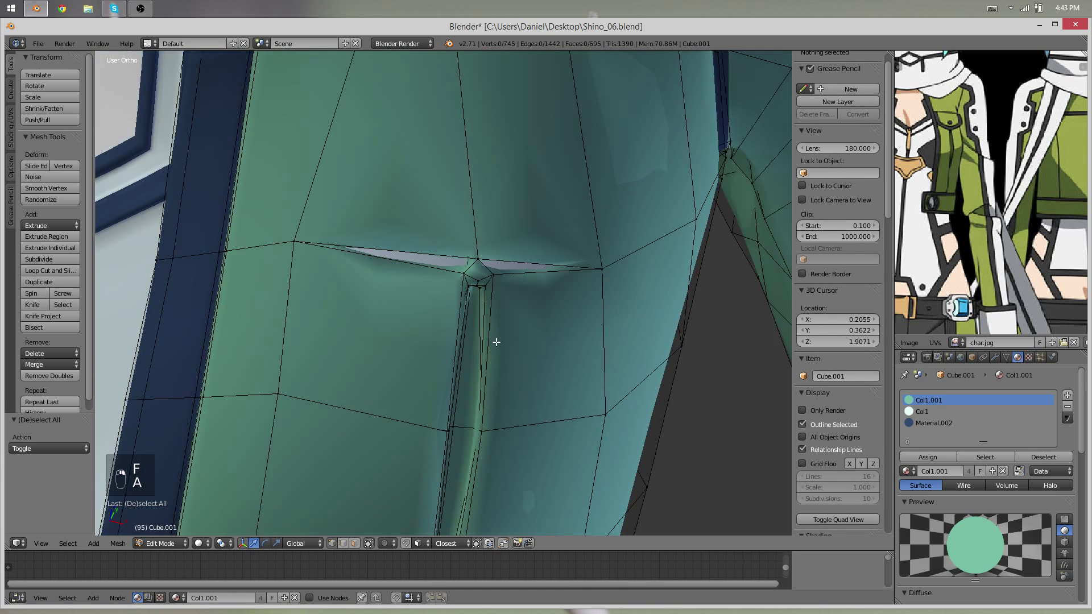
scroll(501, 278, up, 3)
middle_drag(494, 341, 476, 301)
right_click(485, 248)
shift+right_click(512, 278)
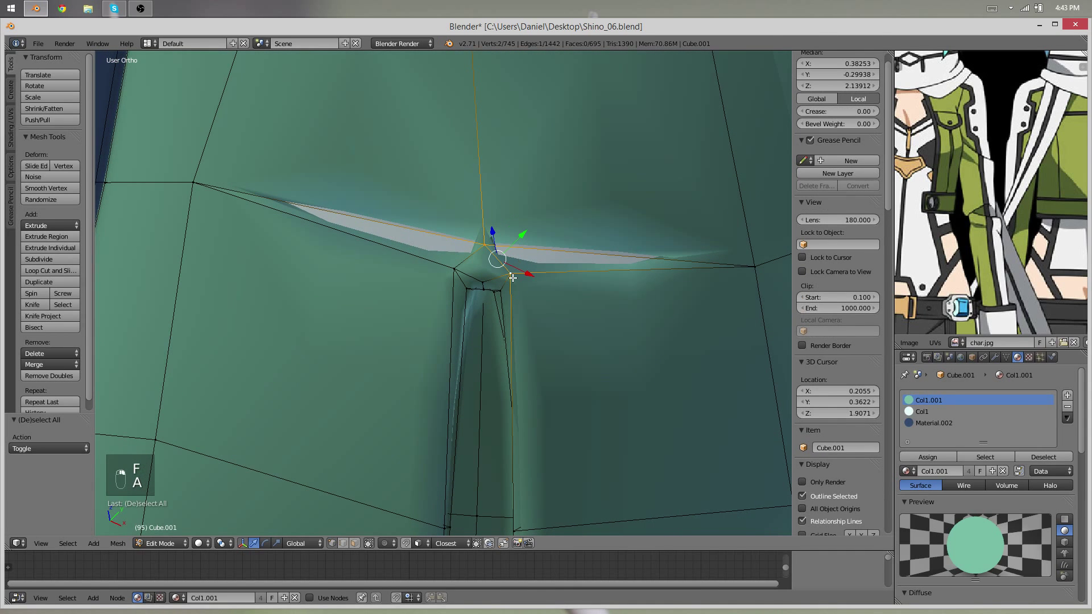
key(a)
scroll(495, 261, down, 2)
scroll(499, 227, up, 4)
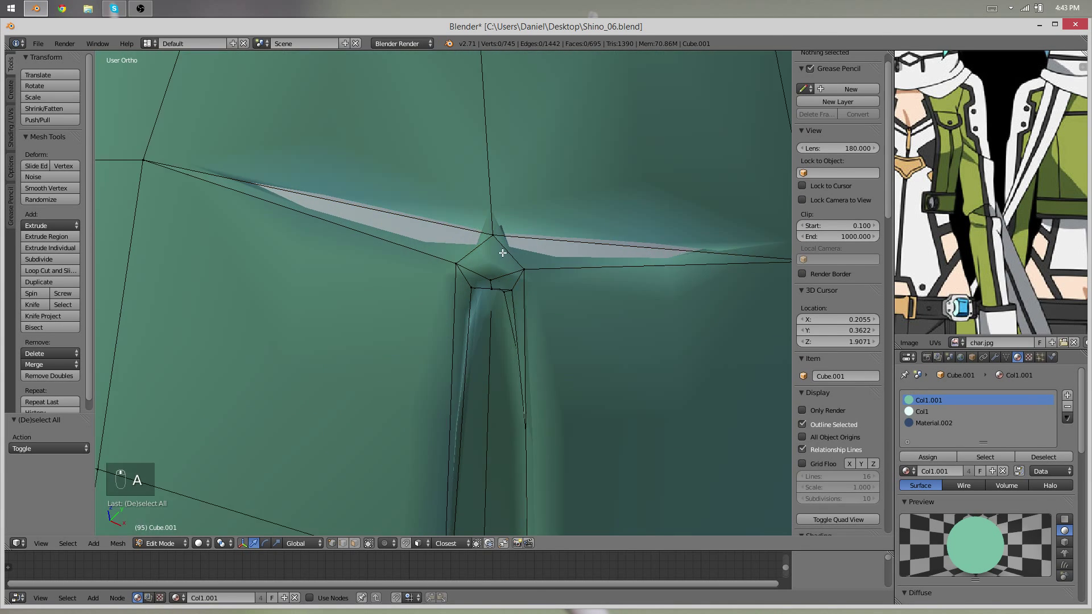
key(k)
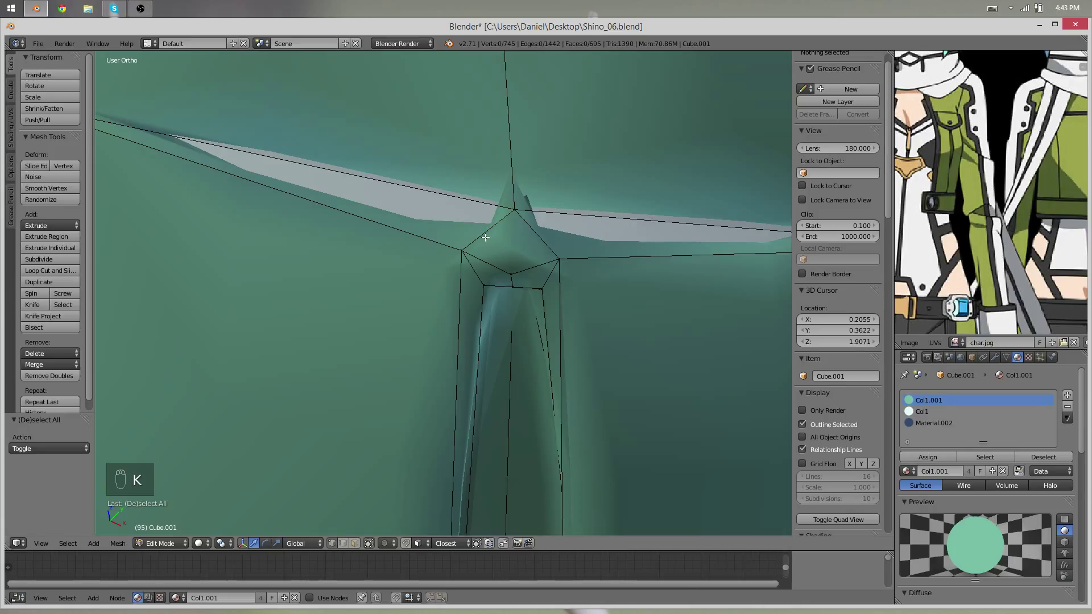
right_click(507, 220)
middle_drag(507, 220, 502, 229)
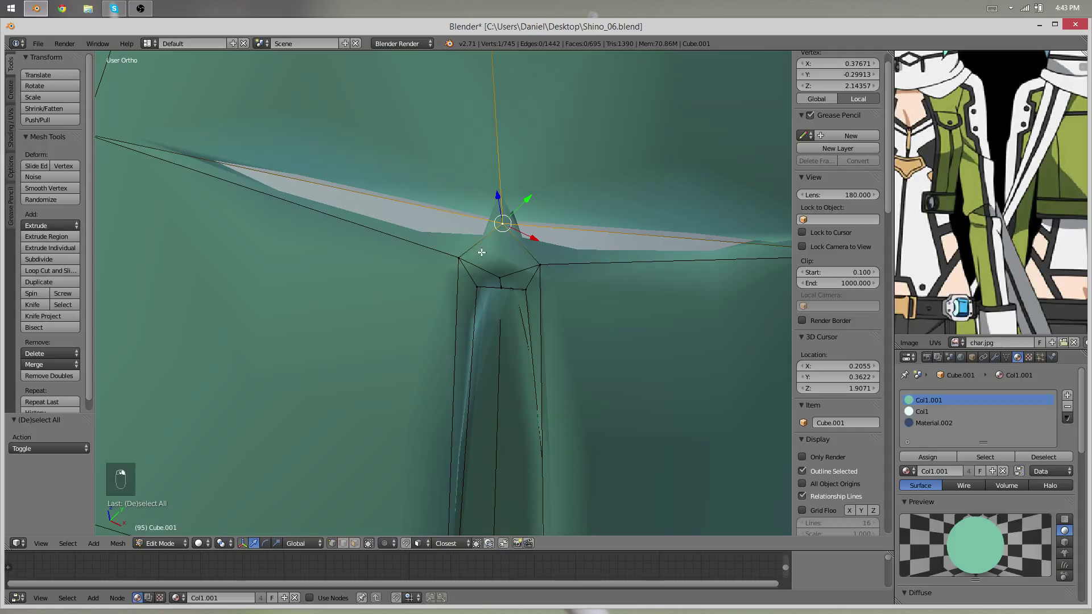
Try a knife cut across the new quad above the groove, and undo it
key(k)
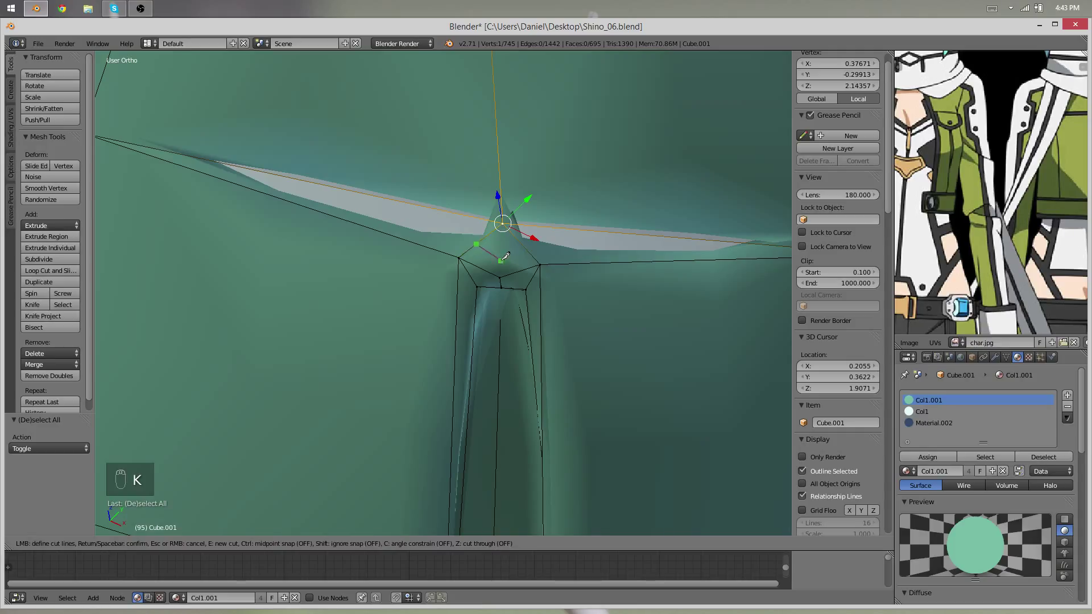
click(521, 246)
key(Return)
scroll(520, 269, up, 3)
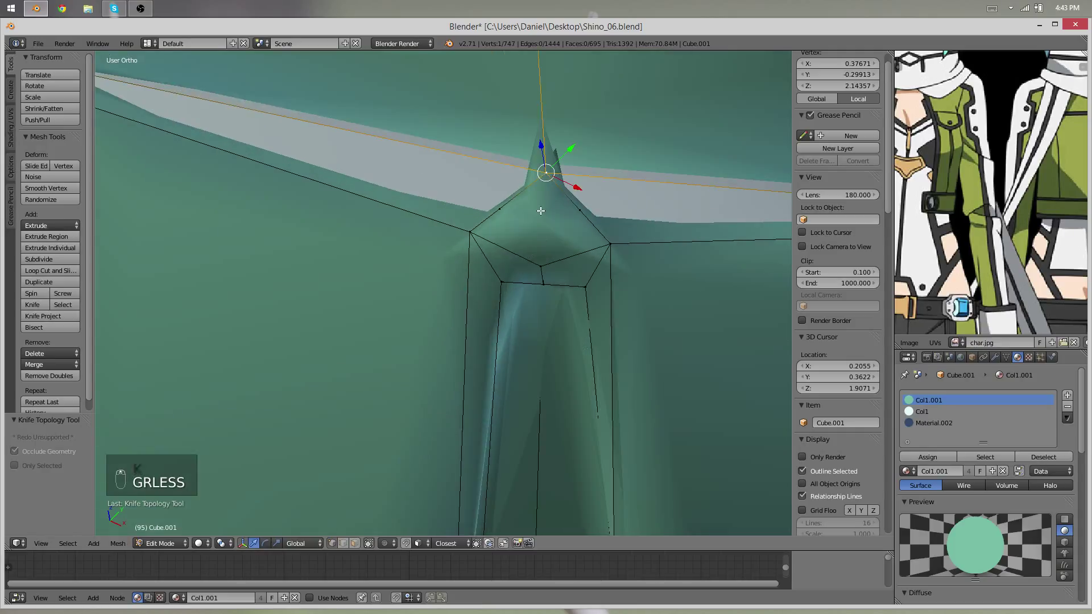
key(ctrl+z)
key(ctrl+z)
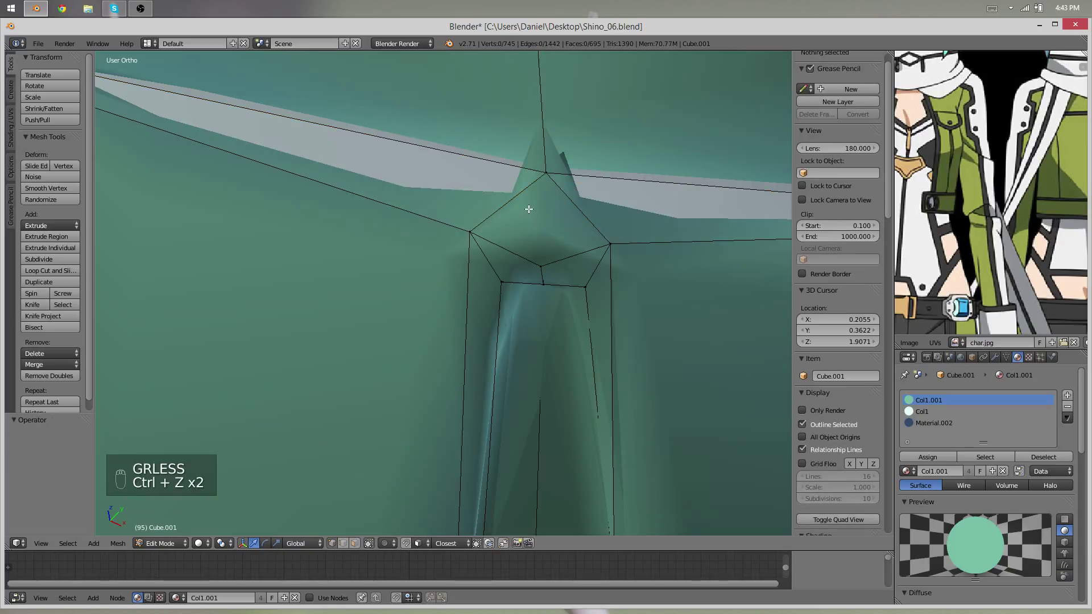
Knife a Y-shaped cut into the quad above the groove, reaching the rim's middle vertex, and smooth the cut's outer vertices
key(k)
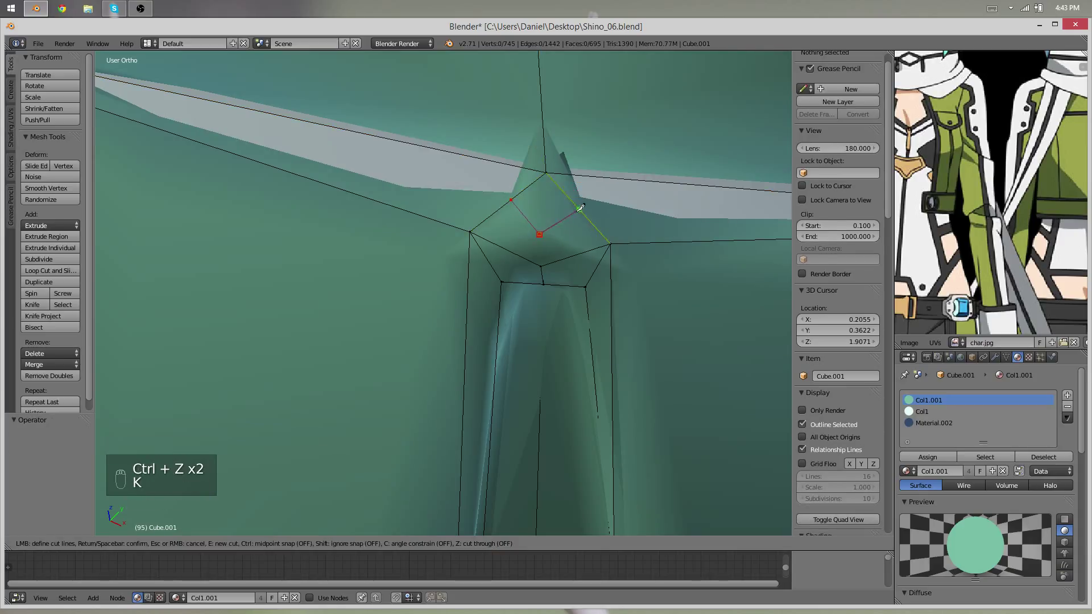
click(577, 212)
key(Return)
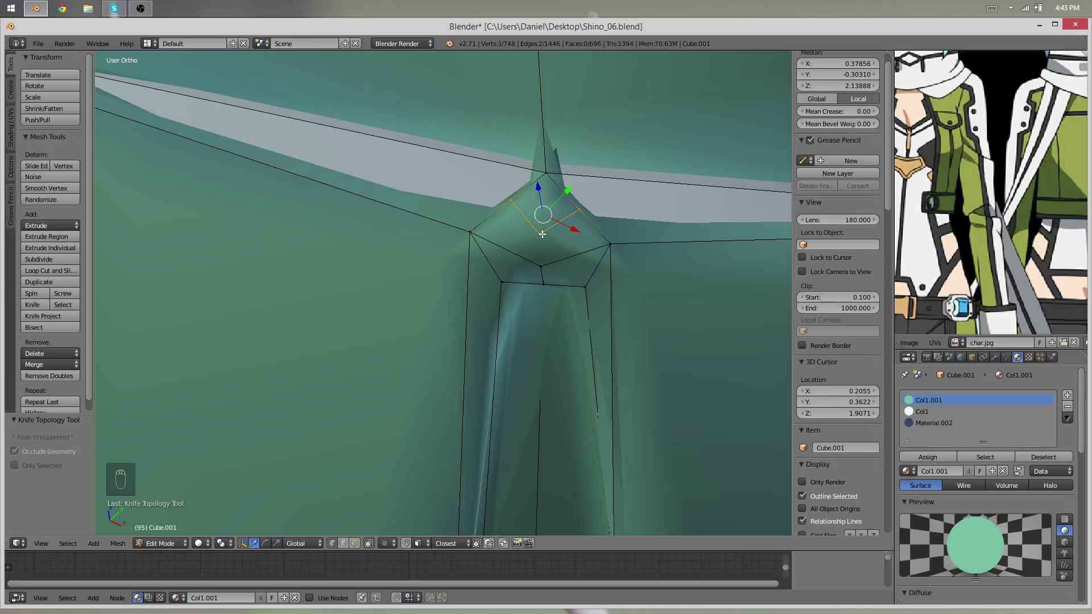
key(k)
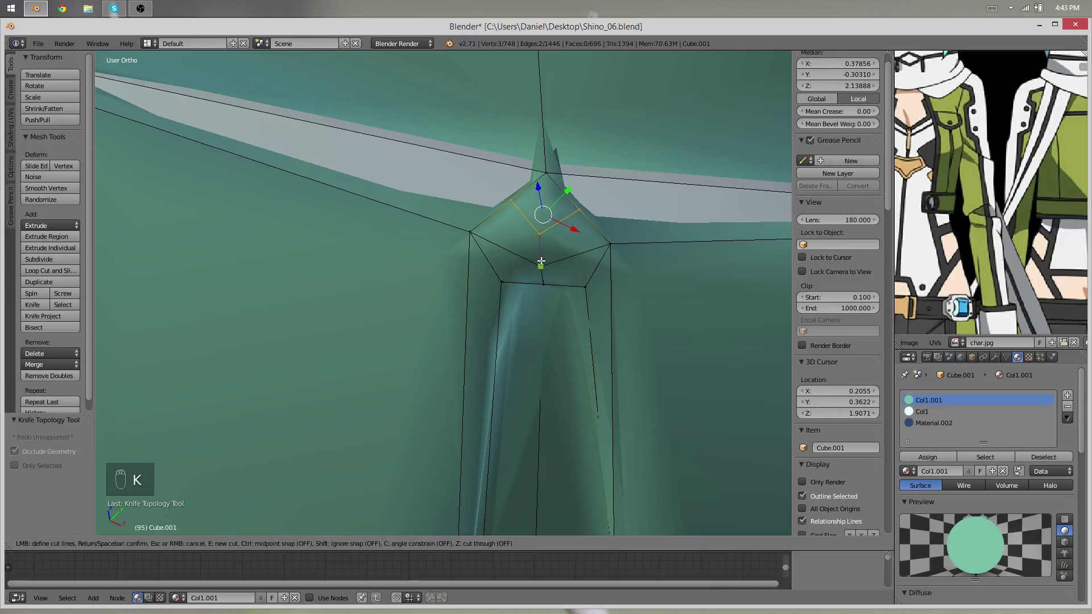
click(541, 261)
key(Return)
right_click(574, 214)
key(q)
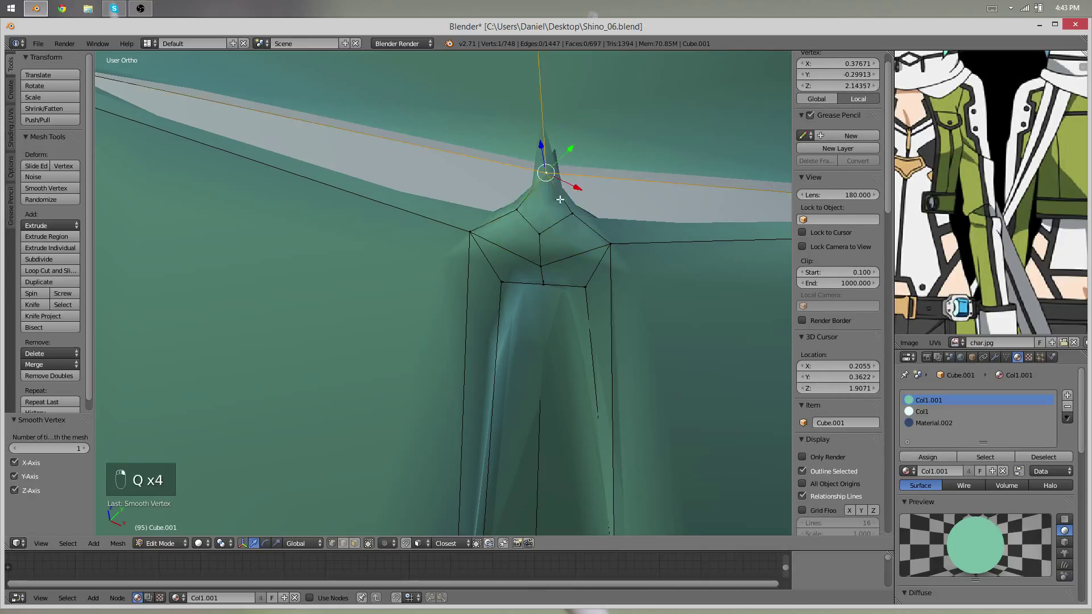
Fill the open slit gaps on both sides of the groove's upper end with faces
shift+right_click(570, 215)
right_click(519, 214)
shift+right_click(544, 170)
key(f)
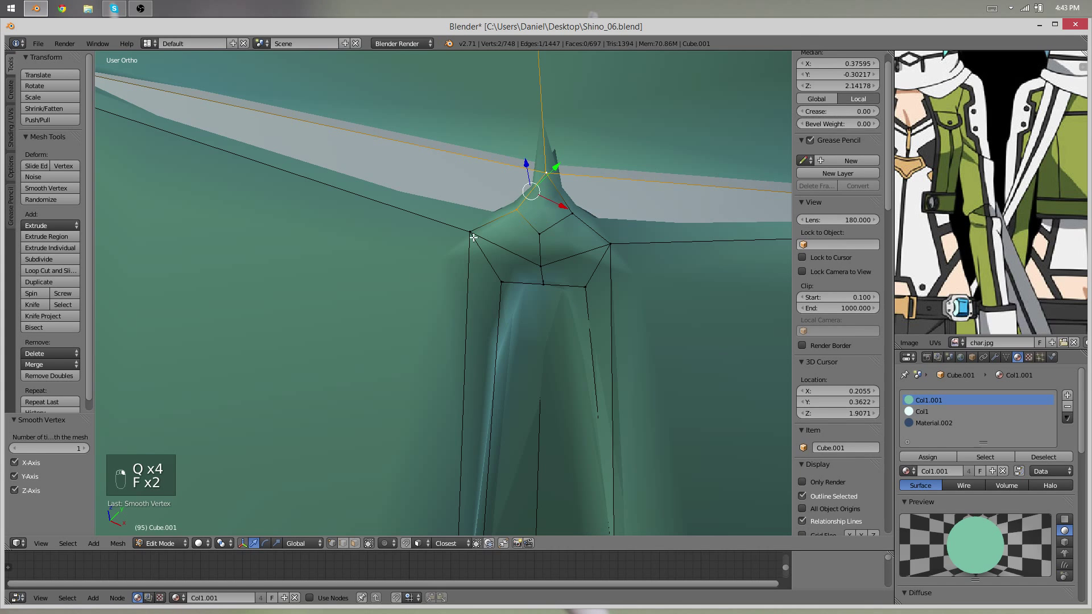
right_click(471, 236)
scroll(296, 183, down, 3)
scroll(267, 175, down, 1)
shift+right_click(143, 166)
key(f)
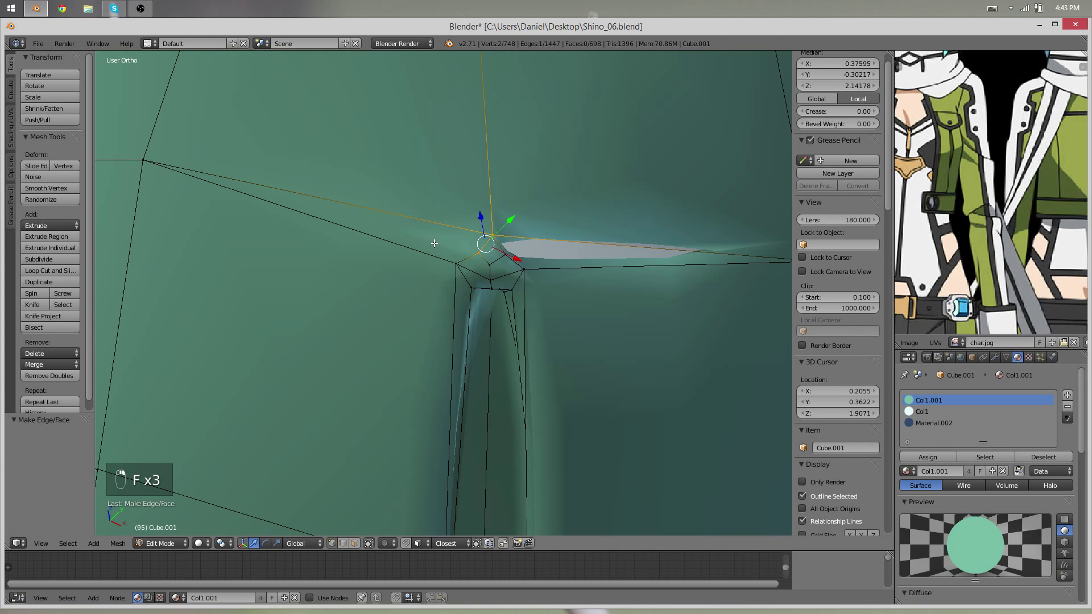
key(f)
key(Tab)
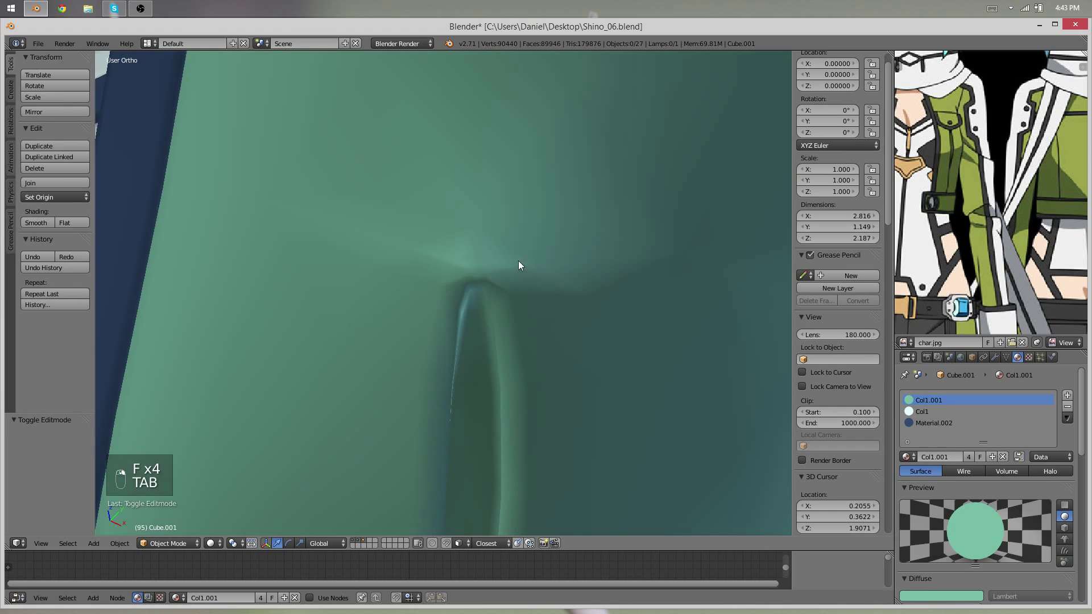
Push the rim's middle vertex and the cut vertex above it inward into the jacket using proportional editing
scroll(355, 310, down, 4)
middle_drag(355, 309, 494, 282)
scroll(494, 282, up, 5)
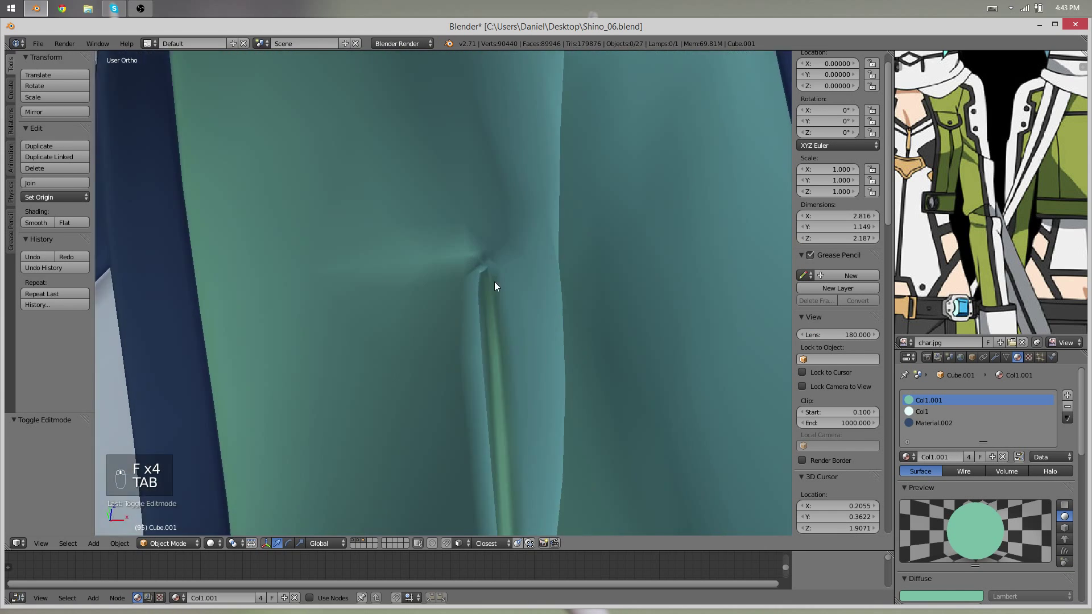
key(Tab)
right_click(503, 233)
middle_drag(502, 233, 496, 306)
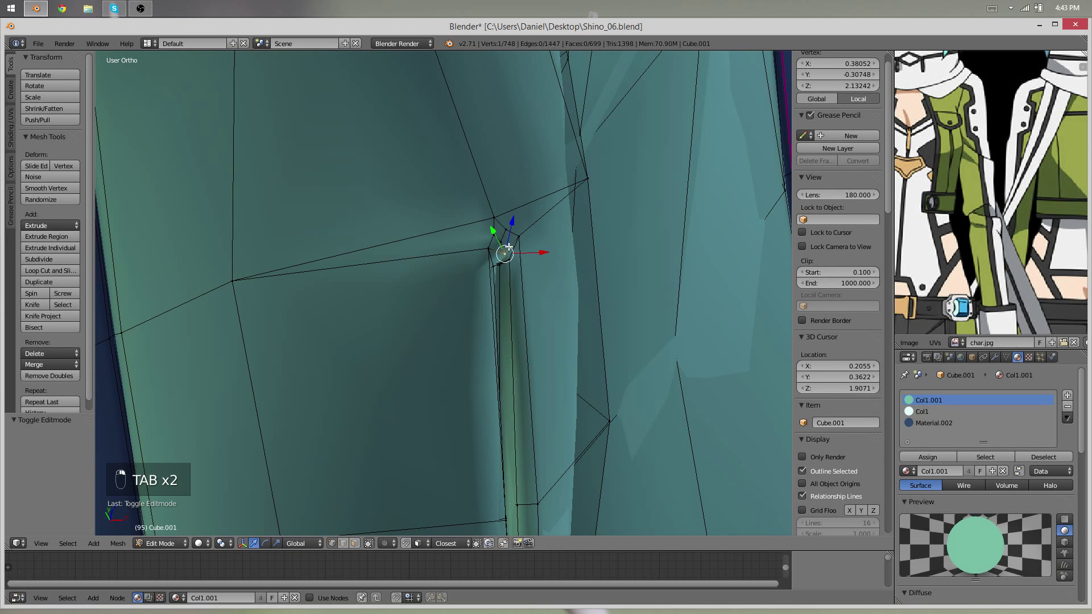
shift+right_click(505, 243)
middle_drag(505, 242, 497, 383)
key(g)
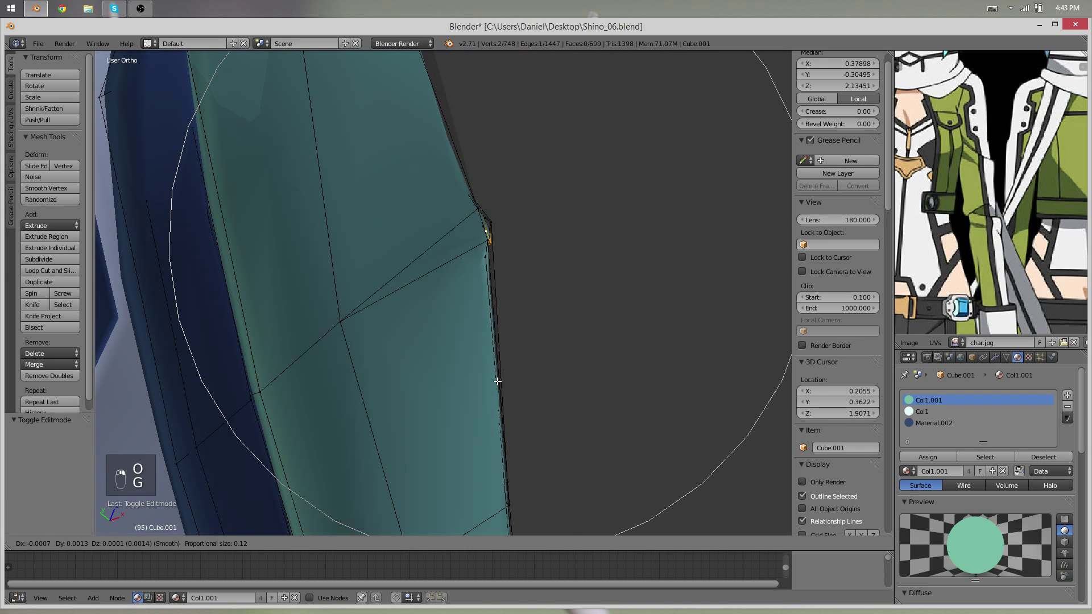
scroll(476, 390, up, 3)
click(469, 384)
Smooth all vertices surrounding the groove's upper end
scroll(461, 378, up, 8)
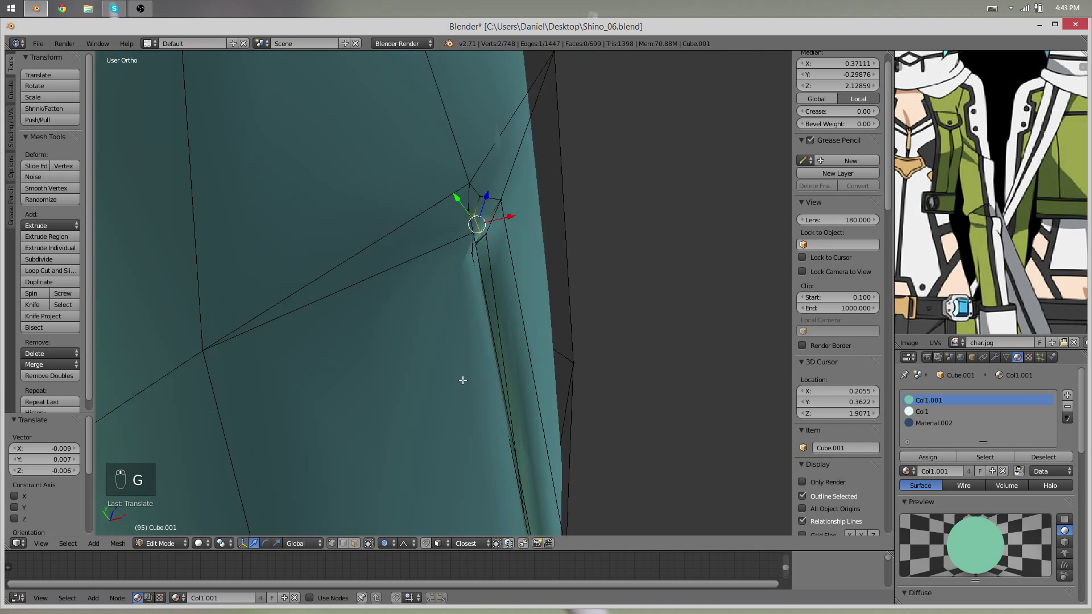
key(a)
key(b)
drag(567, 281, 367, 158)
key(q)
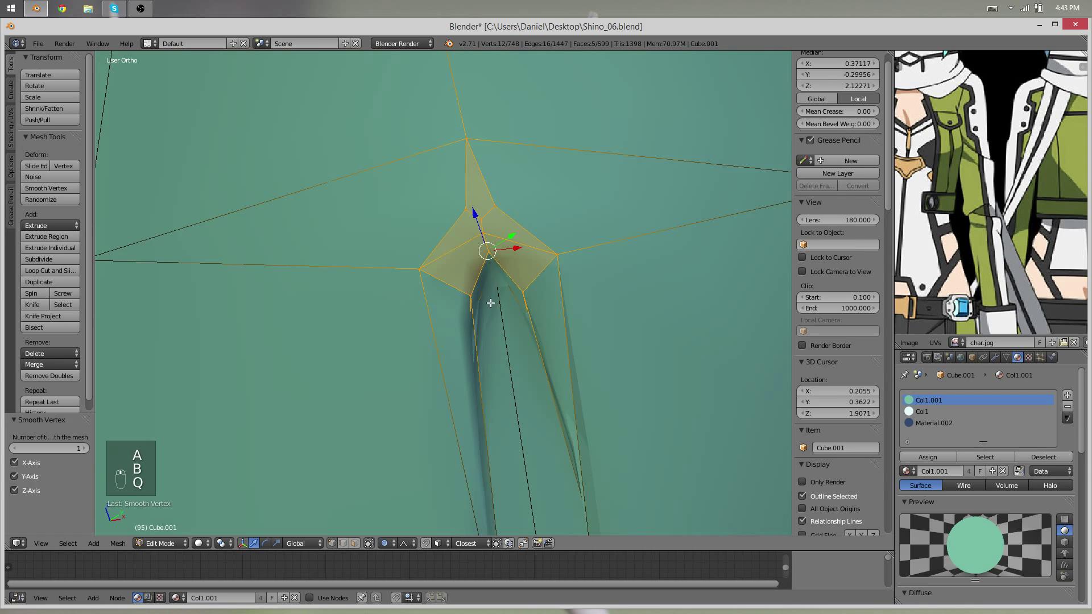
Smooth the groove's vertices along the horizontal edge row just above the hem band
key(Tab)
scroll(493, 363, down, 6)
middle_drag(492, 363, 452, 232)
scroll(507, 332, down, 2)
scroll(452, 232, up, 2)
key(Tab)
scroll(452, 232, up, 8)
key(a)
key(a)
key(a)
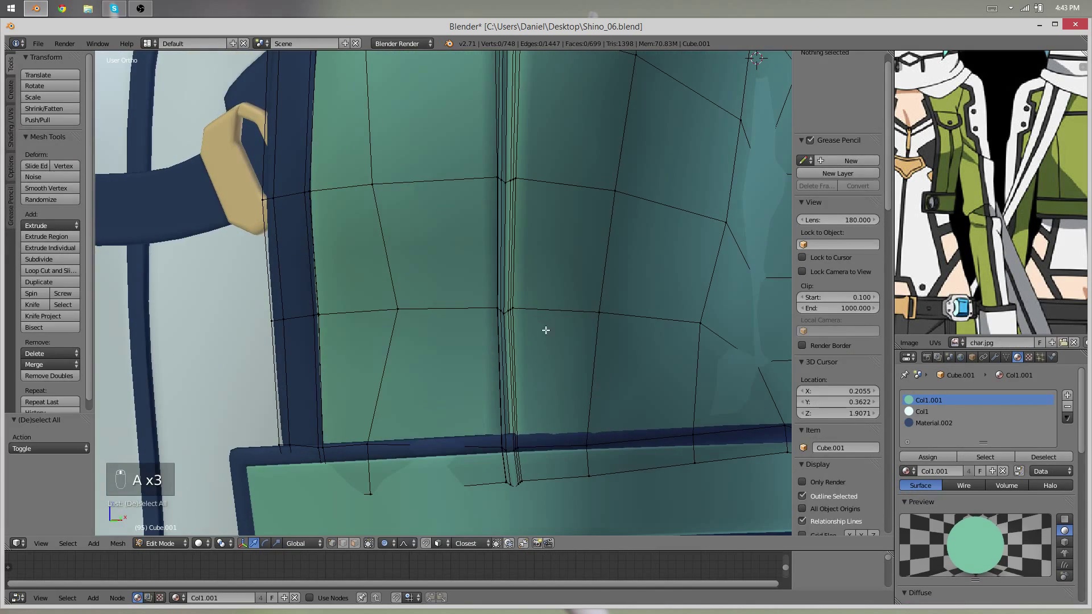
key(b)
drag(546, 326, 436, 261)
key(q)
scroll(529, 286, up, 5)
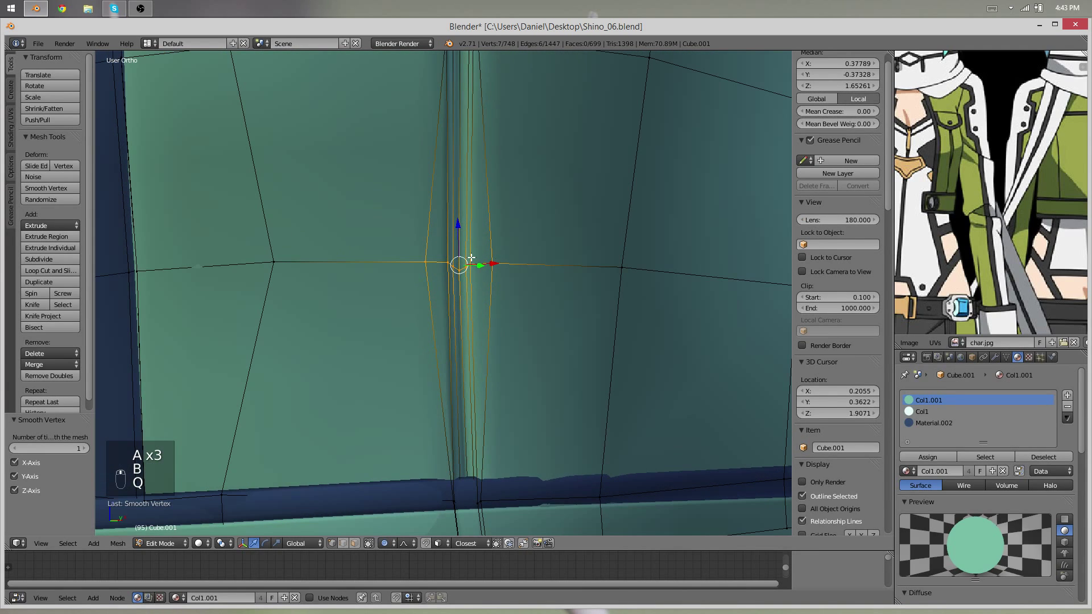
Move the groove's wall vertex in the edge row just above the hem band to reshape the groove there
key(ctrl+KP_Subtract)
shift+middle_drag(436, 260, 439, 310)
scroll(439, 310, down, 4)
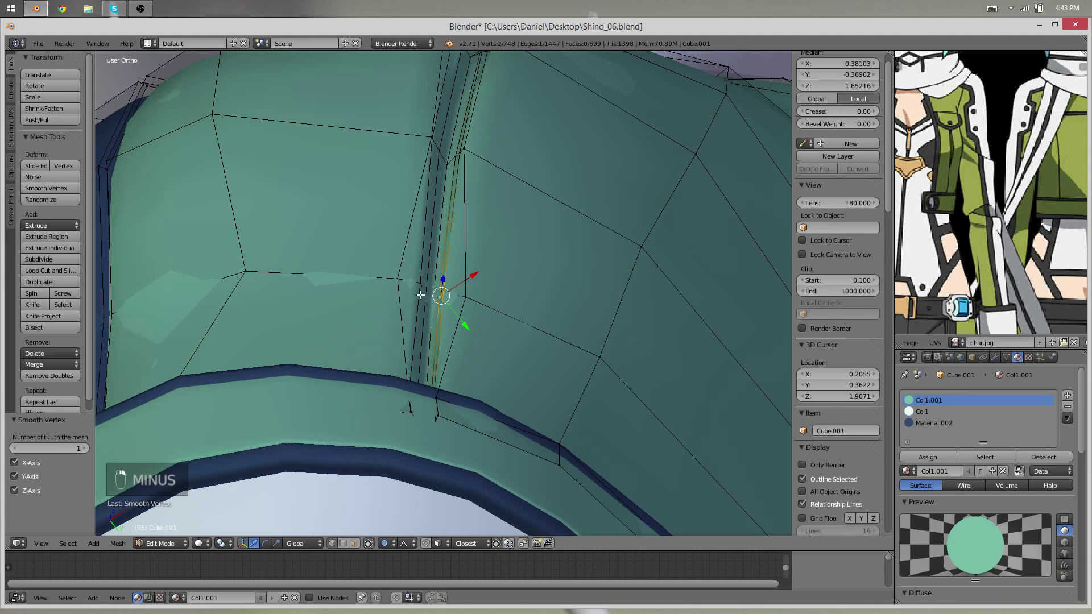
middle_drag(459, 320, 458, 264)
scroll(471, 290, up, 1)
key(KP_5)
scroll(481, 299, up, 3)
key(z)
scroll(459, 264, up, 2)
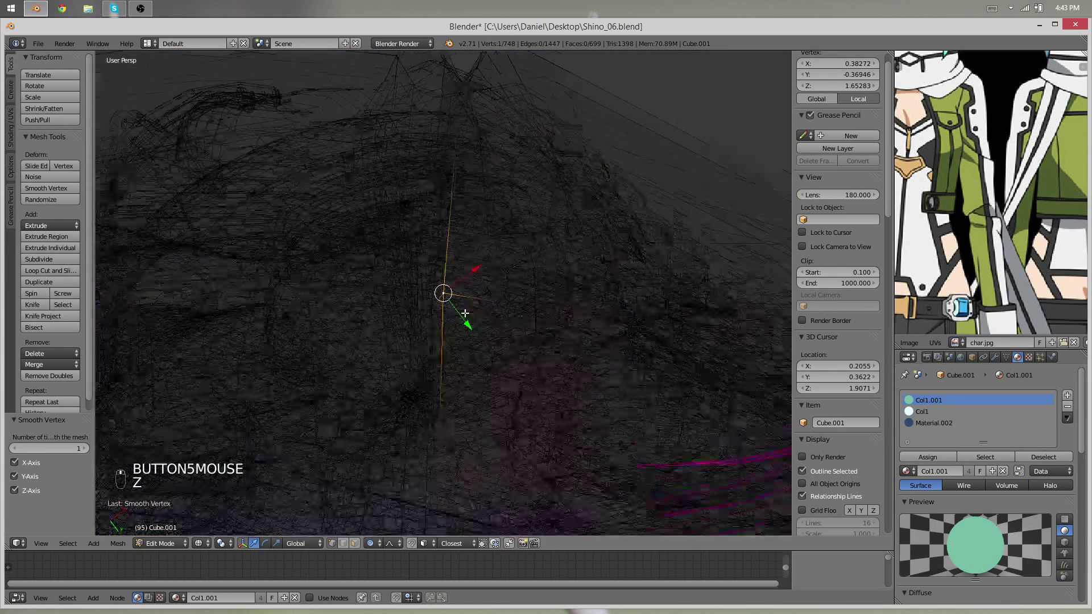
key(z)
middle_drag(370, 455, 421, 254)
key(g)
click(380, 317)
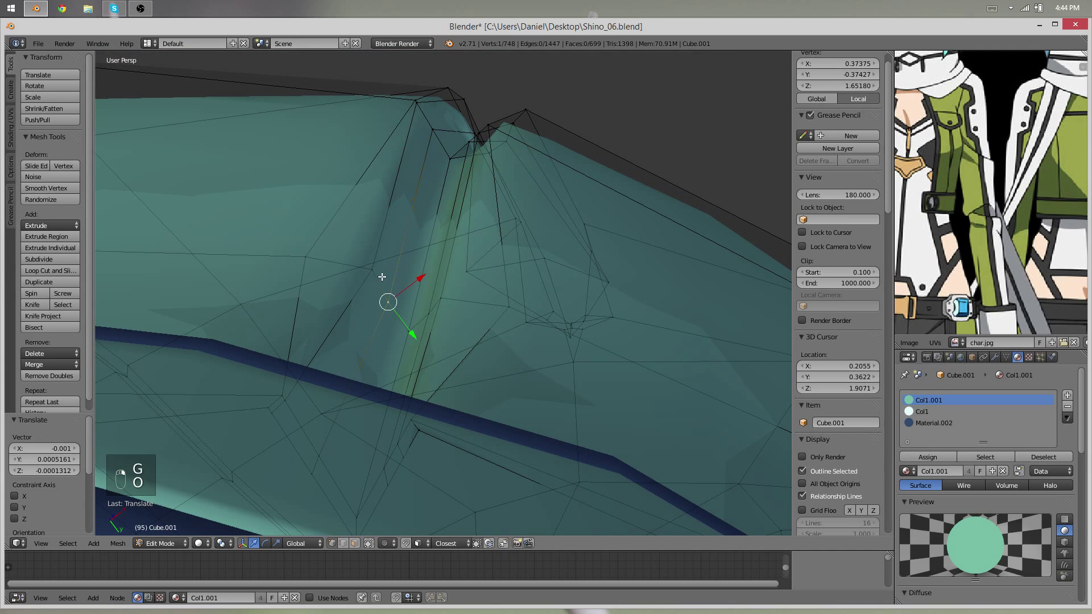
Reposition the neighbouring groove vertices in the row above the hem band with proportional editing off to tidy the groove's walls
key(g)
key(g)
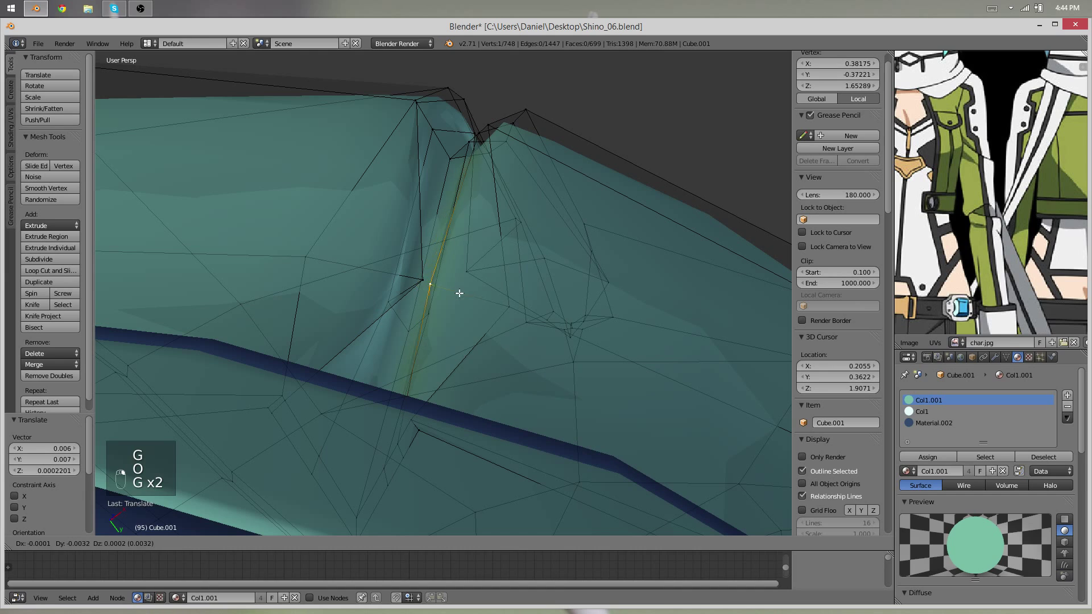
key(g)
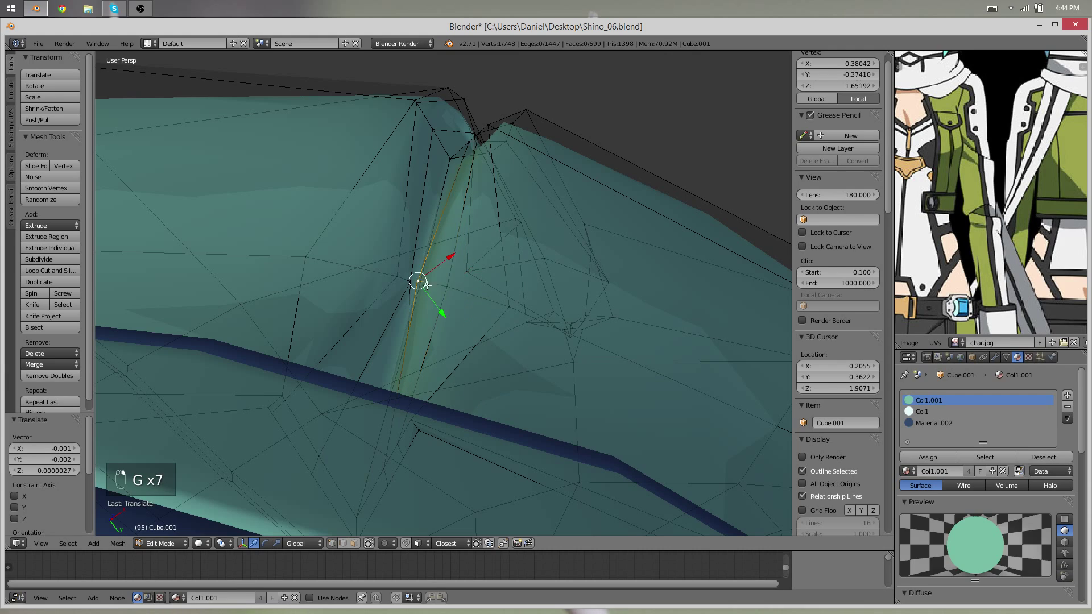
middle_drag(427, 285, 475, 261)
key(Tab)
key(Tab)
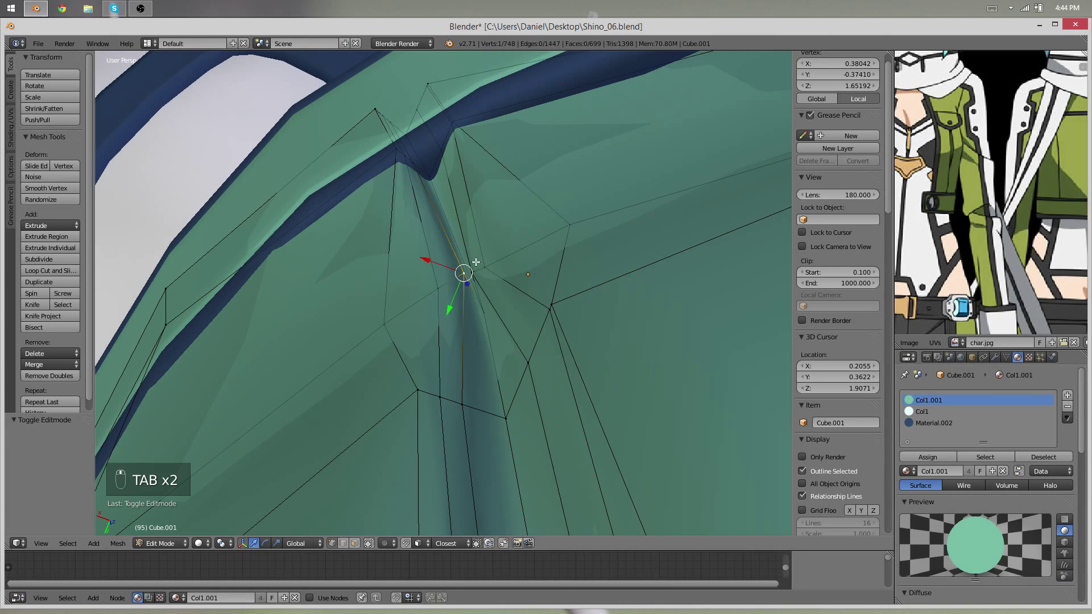
key(g)
click(458, 266)
key(g)
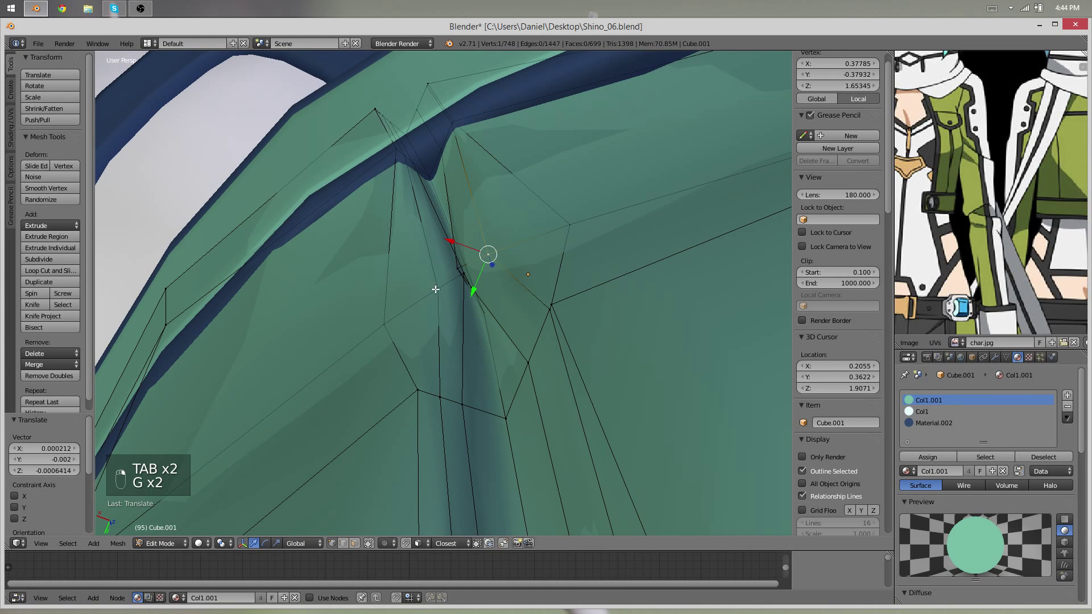
middle_drag(466, 273, 439, 281)
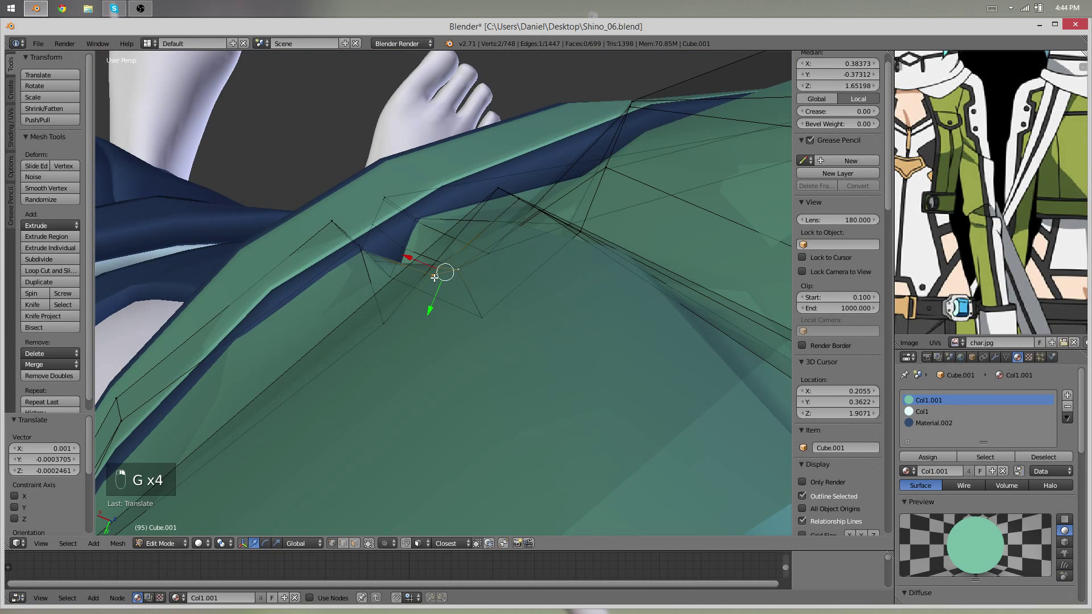
middle_drag(425, 327, 317, 522)
key(Tab)
scroll(316, 523, down, 8)
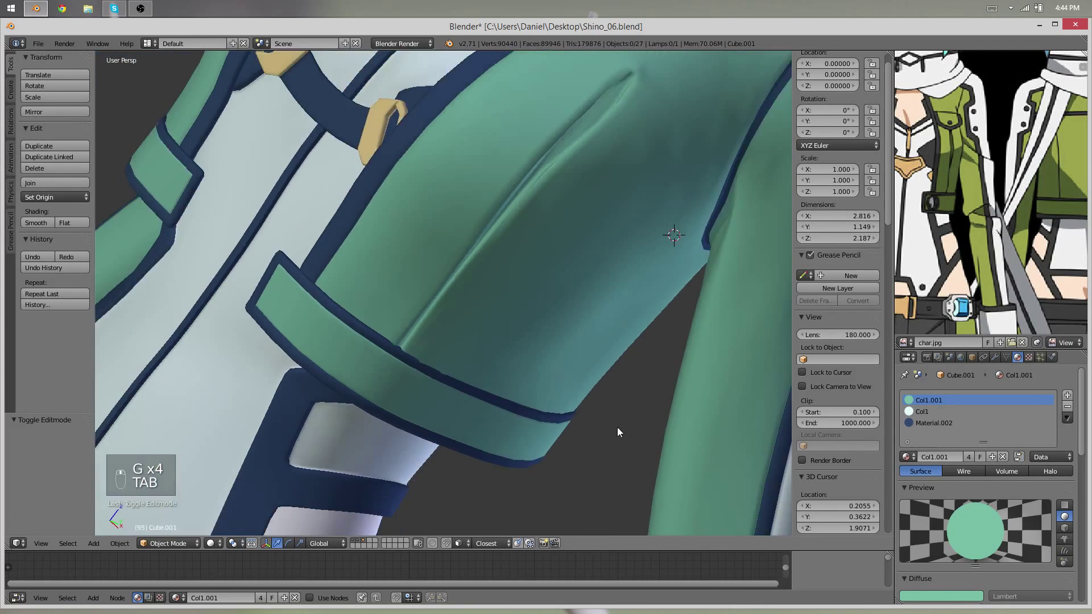
Slide the vertex pairs on both sides of the groove's lower end away from the groove along the hem trim
middle_drag(618, 430, 443, 322)
scroll(443, 323, up, 4)
key(Tab)
shift+middle_drag(445, 506, 405, 379)
scroll(445, 384, up, 3)
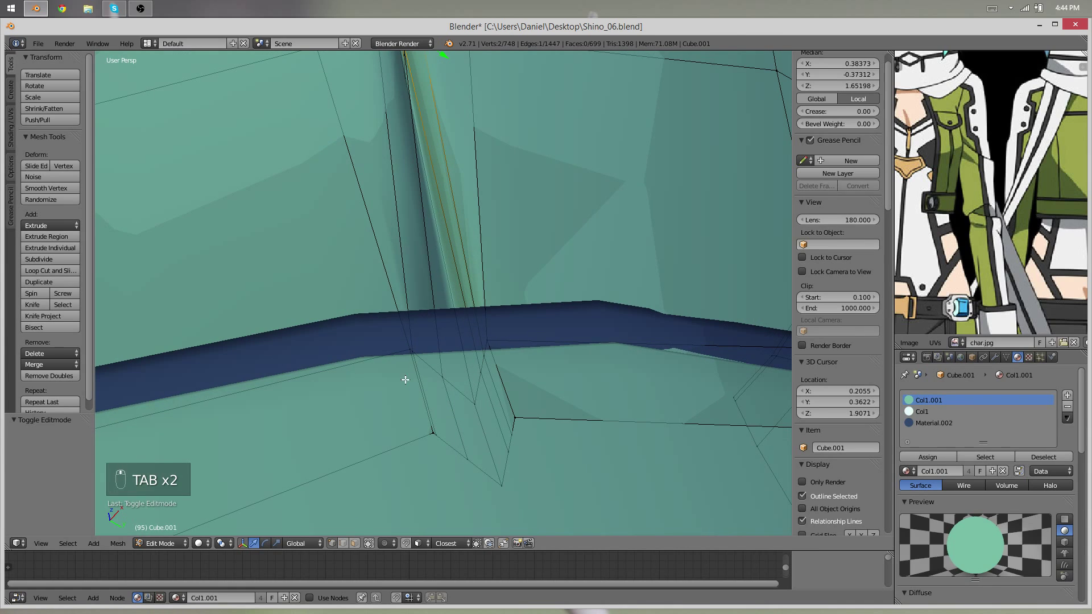
right_click(405, 348)
shift+right_click(428, 433)
key(g)
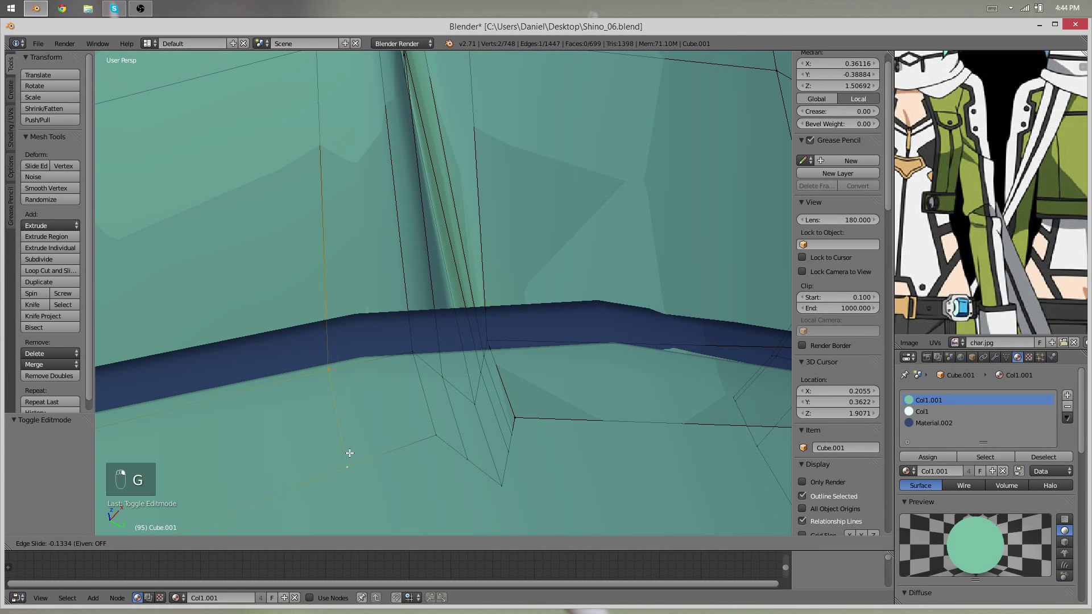
right_click(485, 339)
key(g)
key(g)
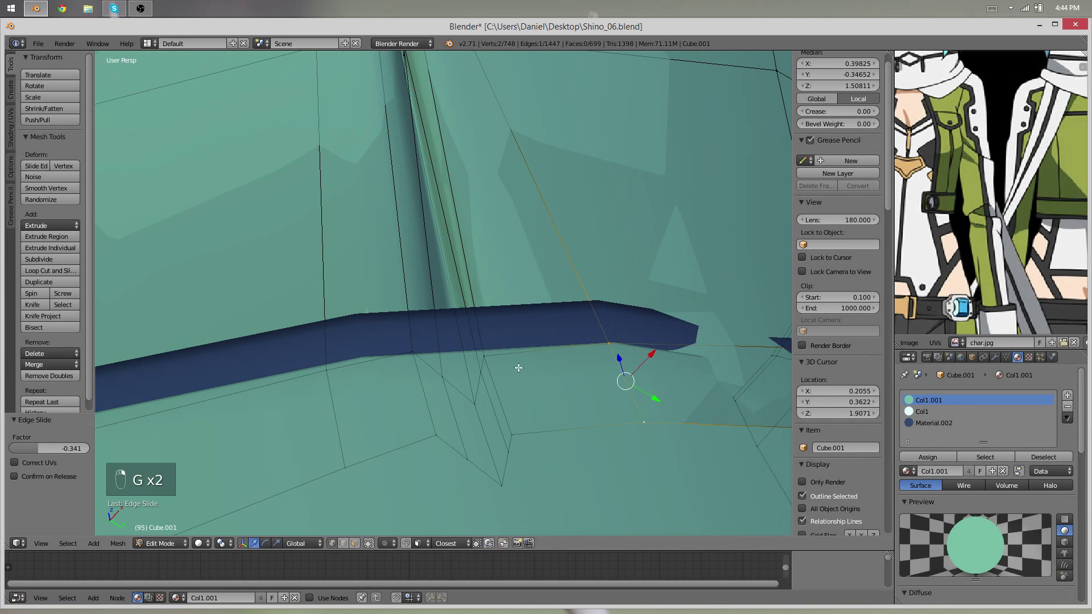
Move the middle vertex pair at the groove's lower end, behind the hem trim, to align it with the groove
click(484, 382)
shift+right_click(481, 373)
key(g)
middle_drag(483, 389, 428, 357)
click(455, 370)
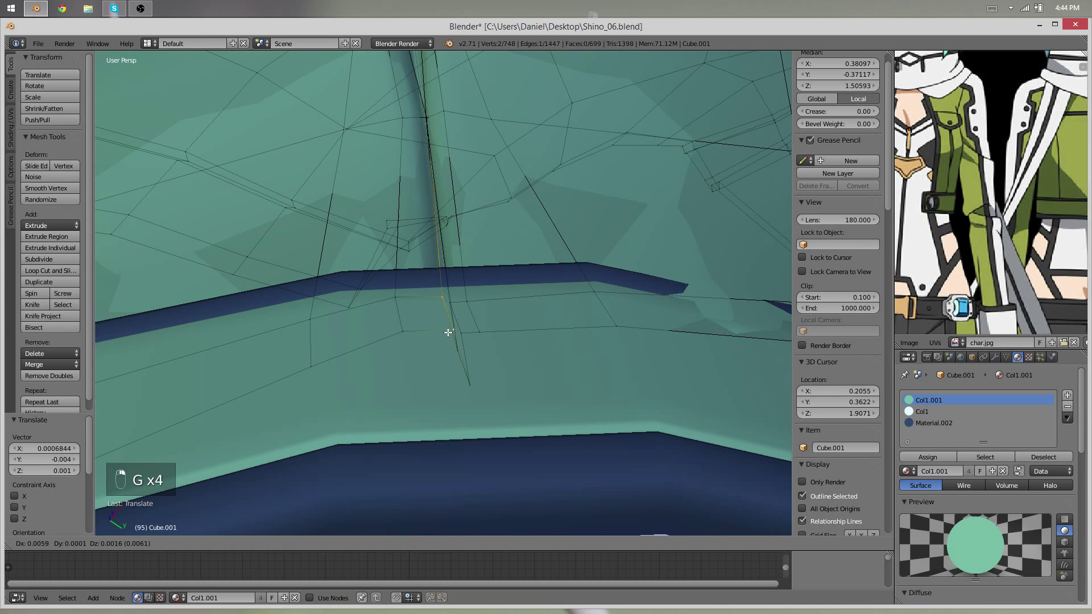
key(Tab)
scroll(438, 244, down, 8)
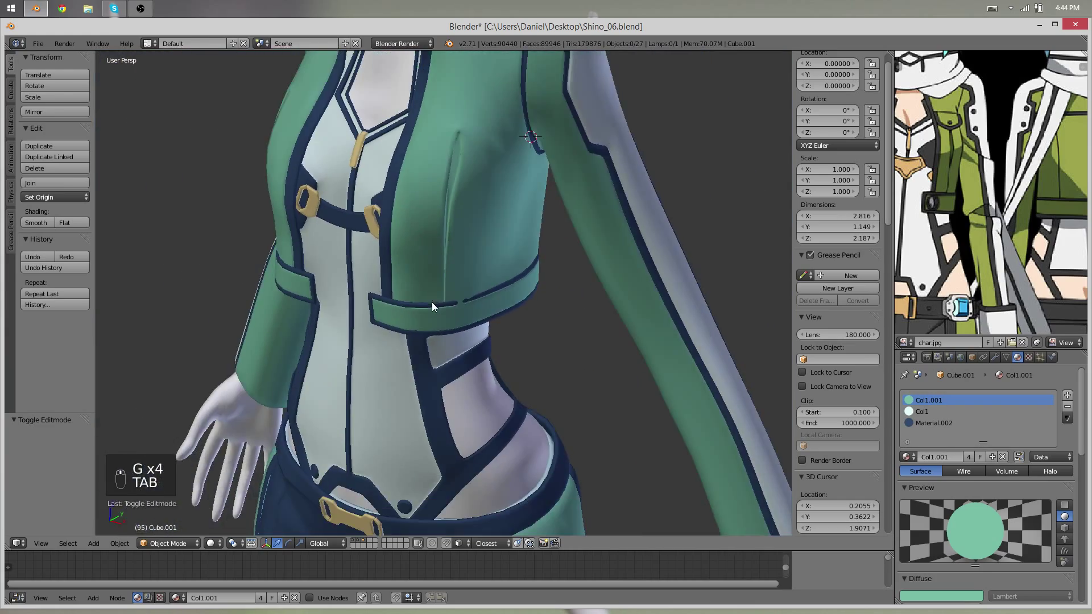
middle_drag(432, 307, 473, 241)
scroll(474, 328, up, 6)
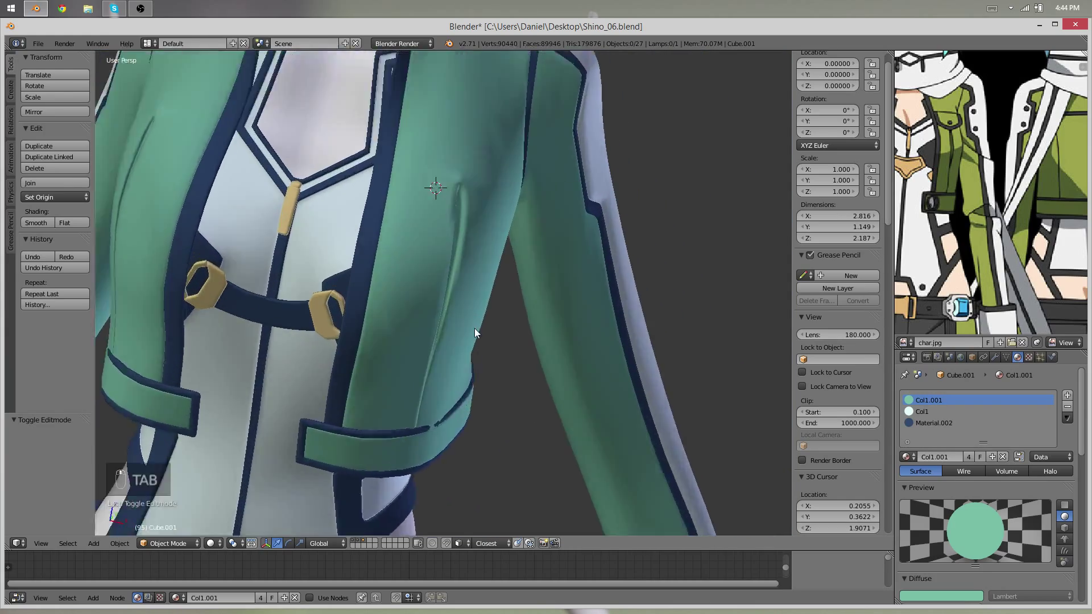
Move the vertex on the groove's outer edge near its upper end to narrow the groove
key(Tab)
scroll(500, 238, up, 8)
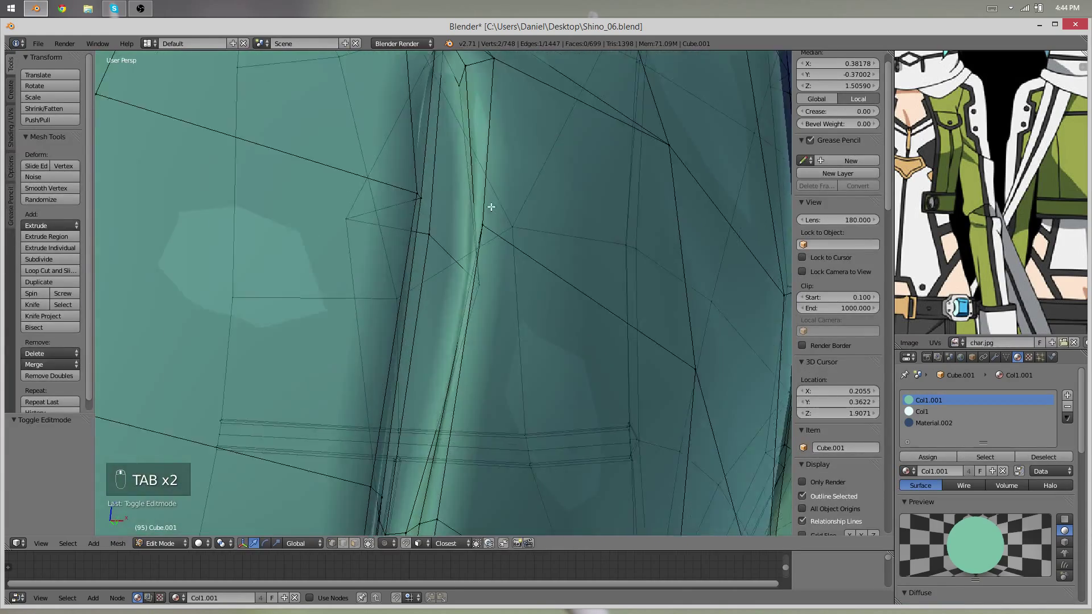
right_click(505, 184)
key(minus)
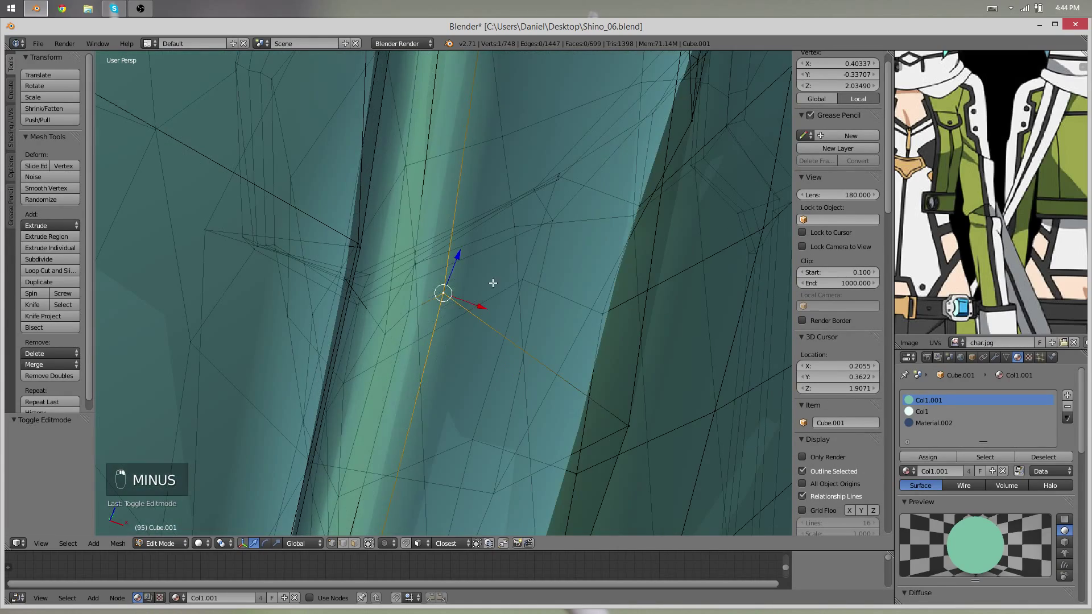
key(g)
click(478, 307)
middle_drag(478, 307, 403, 286)
Adjust the vertices around the groove's upper end to even out its rim
click(370, 203)
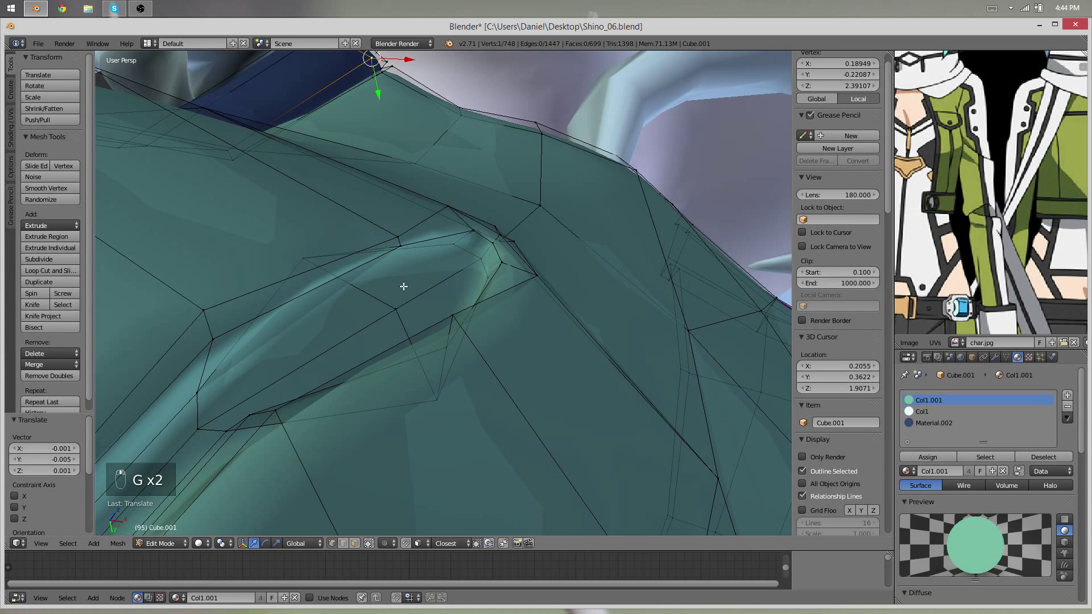
click(386, 221)
middle_drag(386, 221, 284, 250)
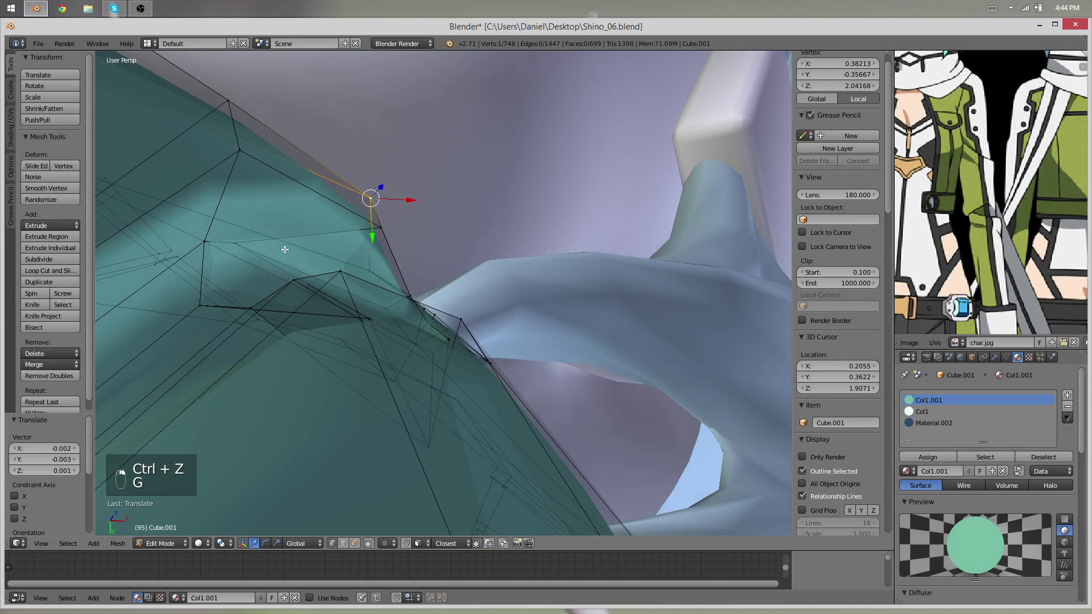
click(149, 226)
middle_drag(149, 226, 485, 365)
key(g)
key(Tab)
key(Tab)
Smooth the groove's vertex row at mid-chest height and scale it down to narrow the groove there
key(a)
key(a)
key(a)
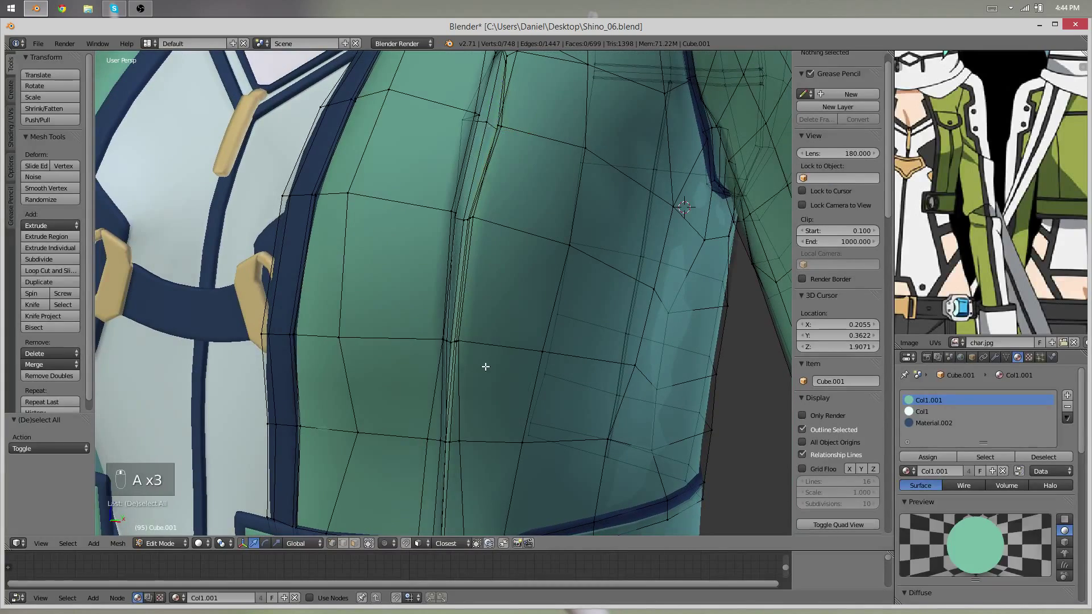
key(b)
drag(424, 324, 514, 348)
key(s)
key(s)
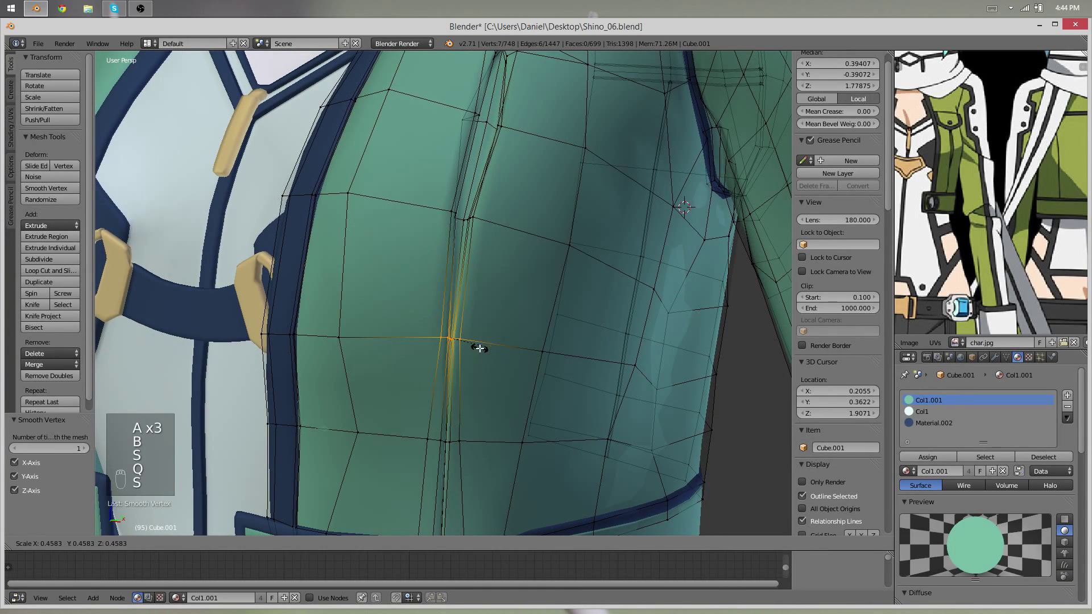
key(Tab)
scroll(473, 364, down, 8)
middle_drag(472, 390, 560, 304)
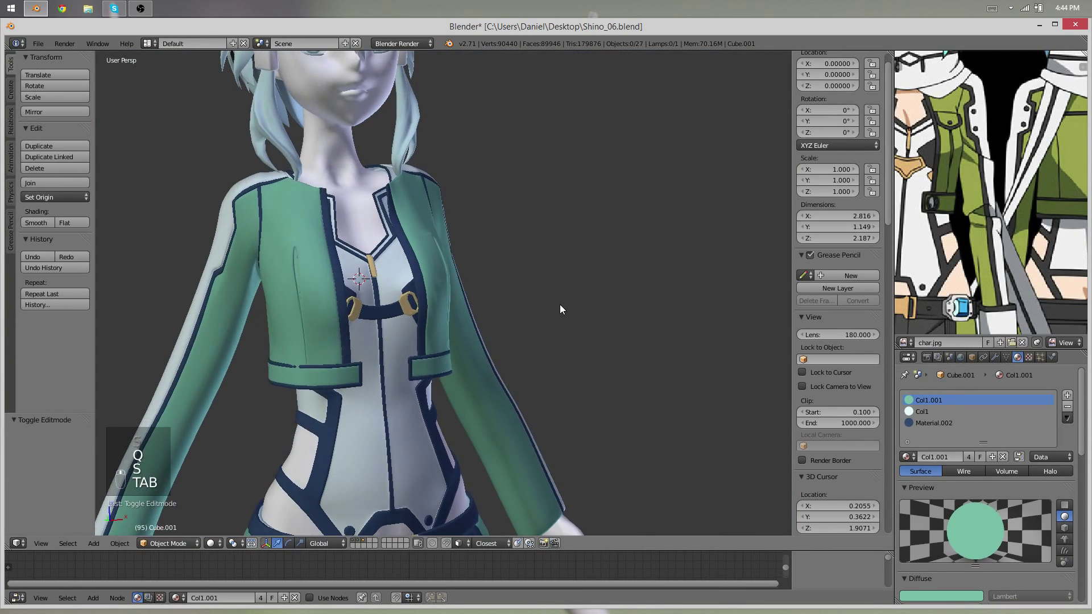
scroll(559, 305, up, 6)
scroll(569, 306, down, 5)
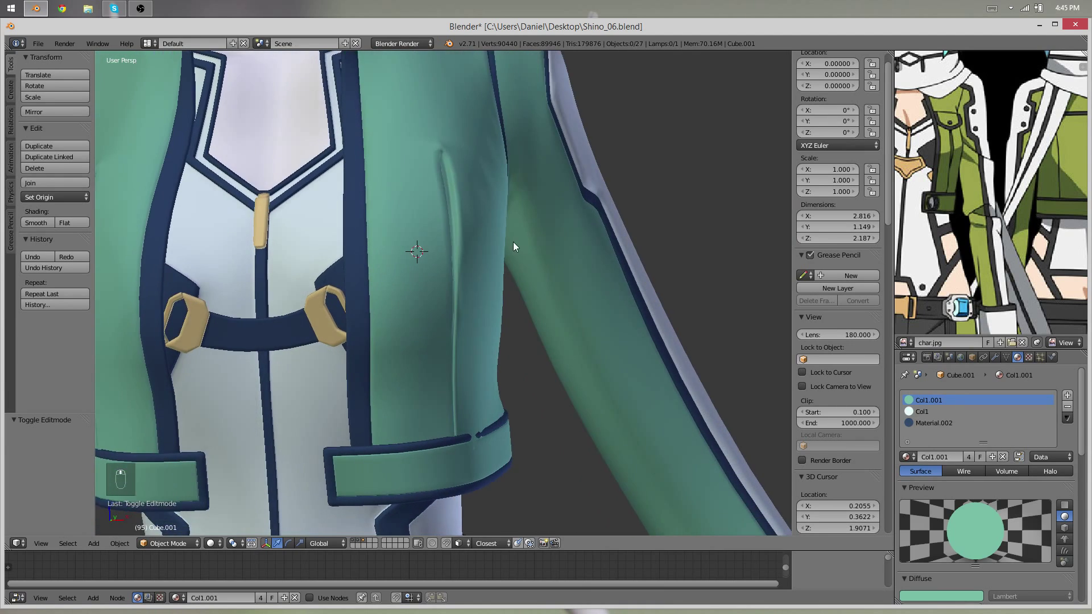
Duplicate the three edge-row vertices just above the groove's upper end in place and separate them into a new object
middle_drag(513, 241, 396, 257)
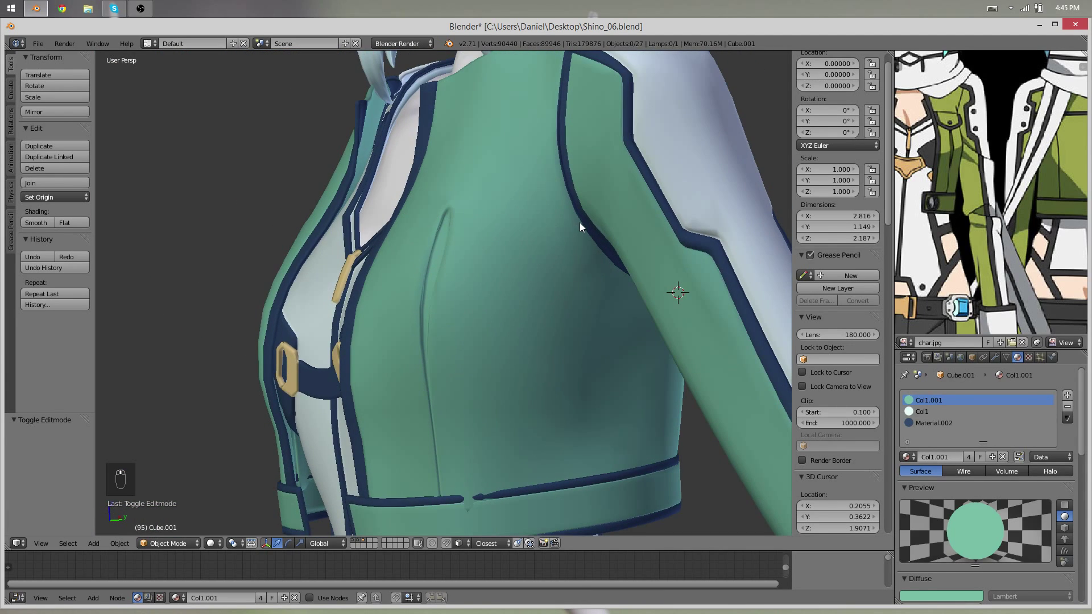
middle_drag(579, 223, 431, 227)
key(Tab)
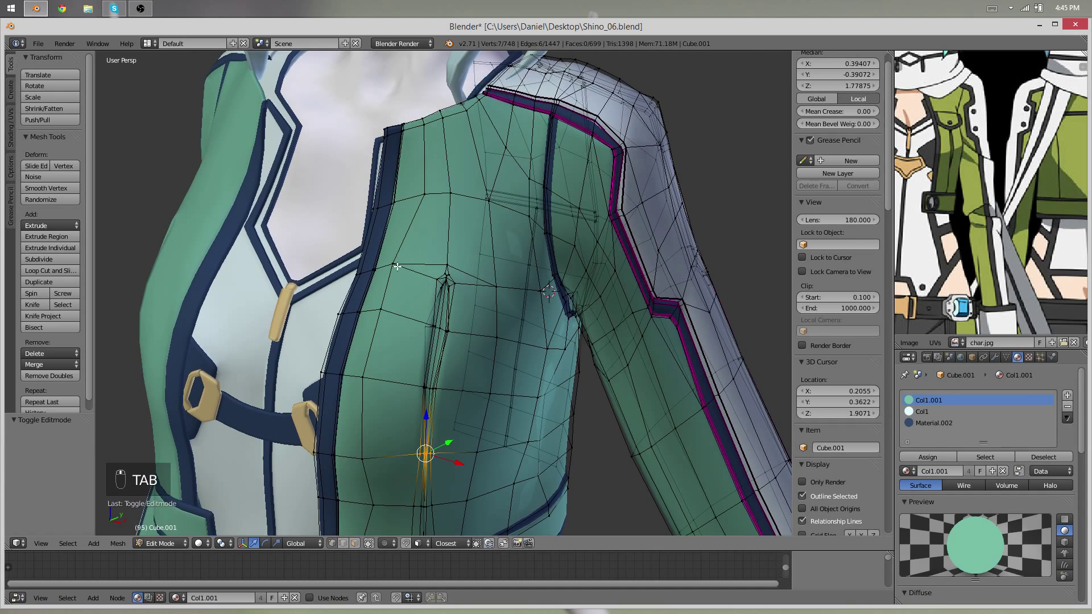
right_click(396, 265)
shift+right_click(448, 266)
shift+right_click(494, 286)
key(shift+d)
right_click(495, 219)
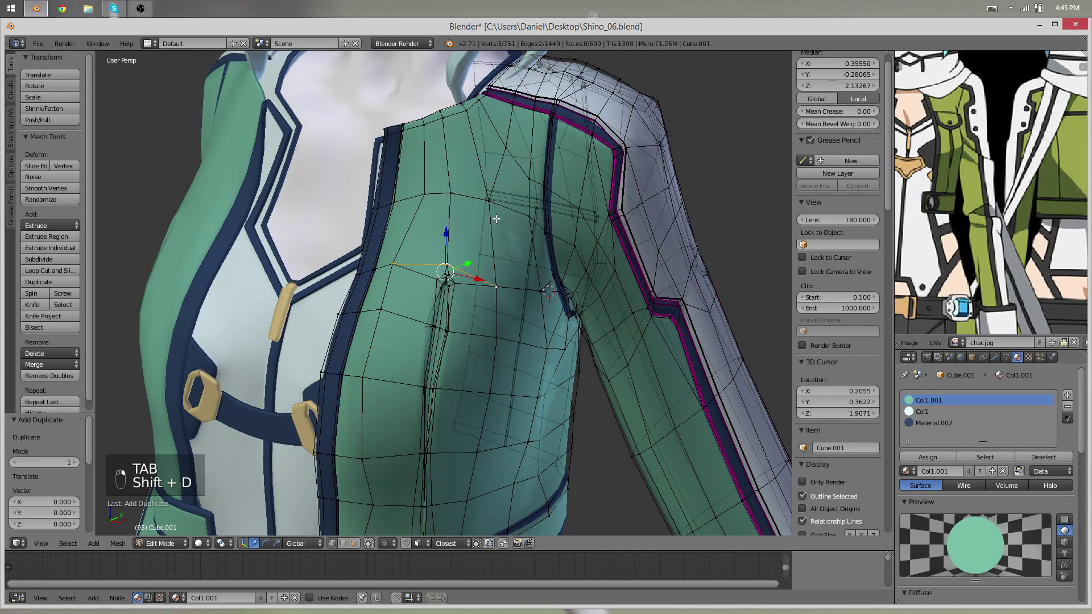
key(p)
click(496, 218)
key(Tab)
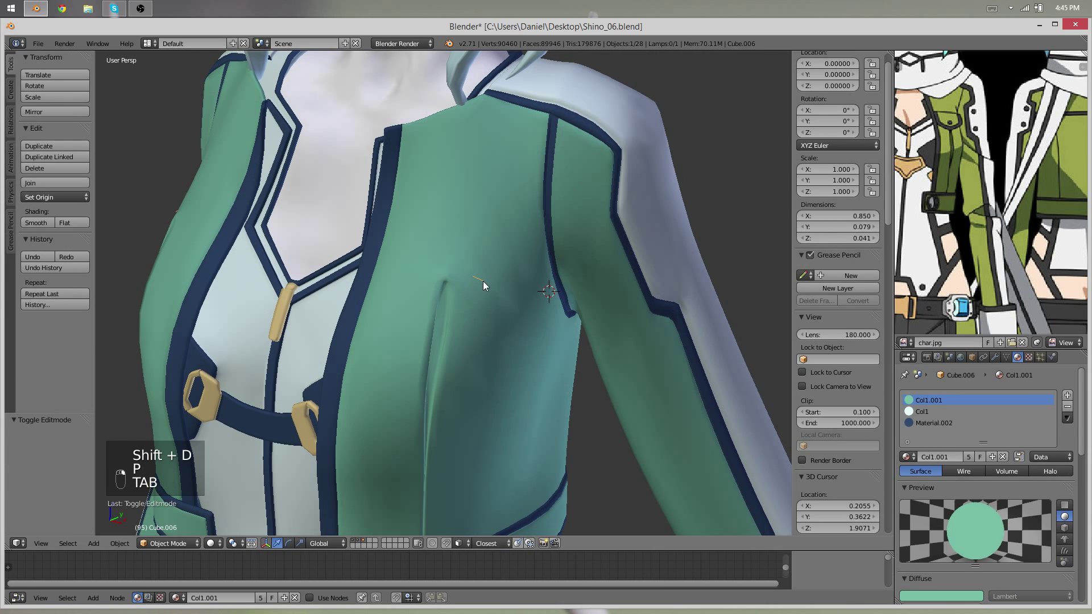
Open the separated edge strip above the groove for editing and select all its vertices
key(Tab)
scroll(431, 301, down, 4)
key(Tab)
scroll(459, 276, up, 6)
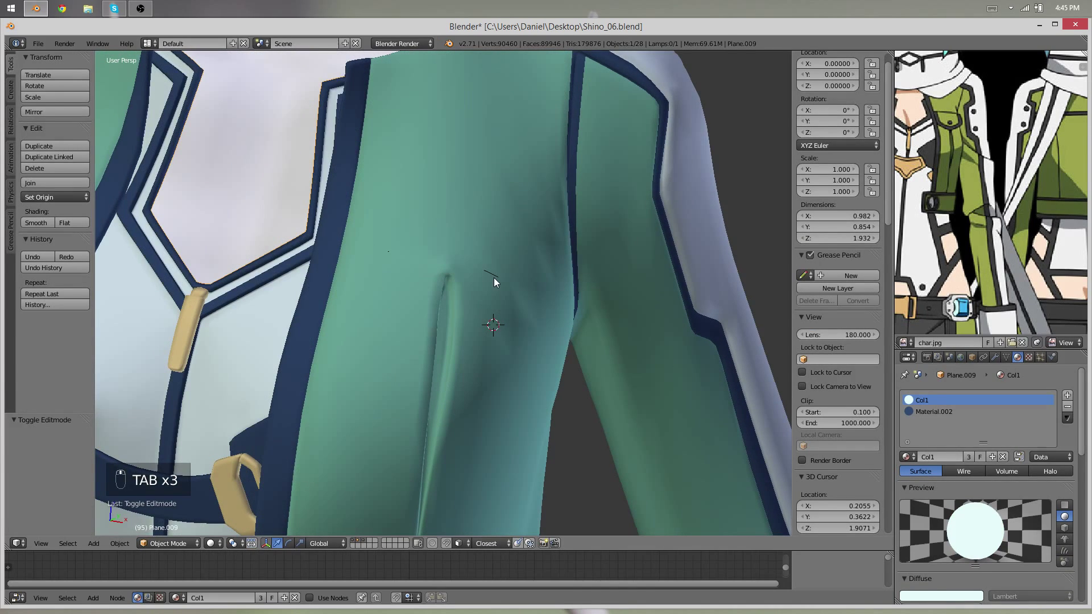
right_click(495, 275)
key(Tab)
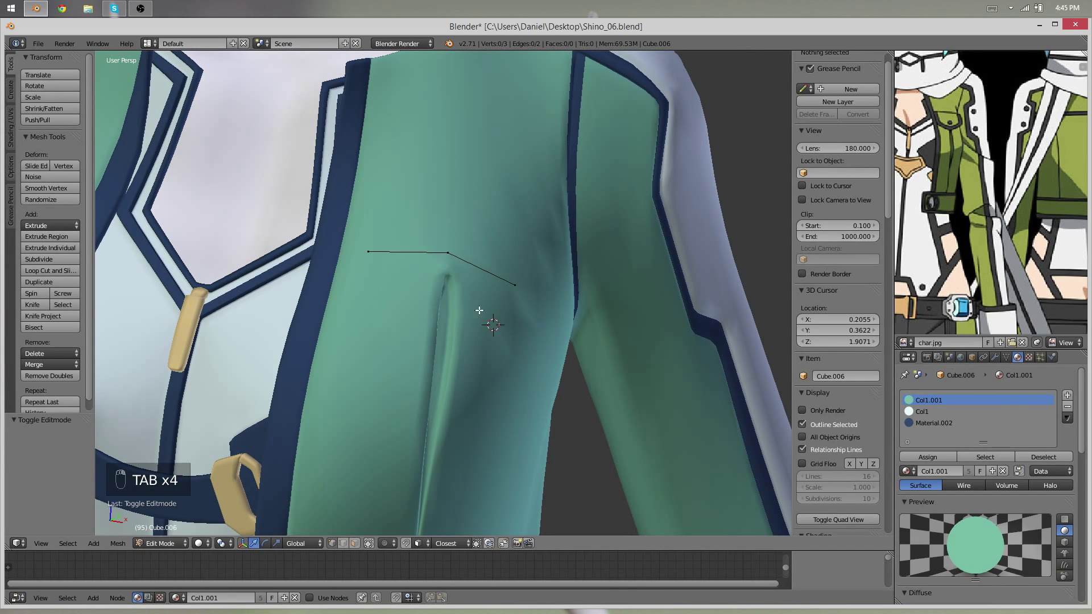
key(a)
key(a)
key(a)
key(a)
key(a)
Move the strip's vertices up the chest one by one to form a slanted line above the groove, with snapping on
middle_drag(472, 322, 401, 261)
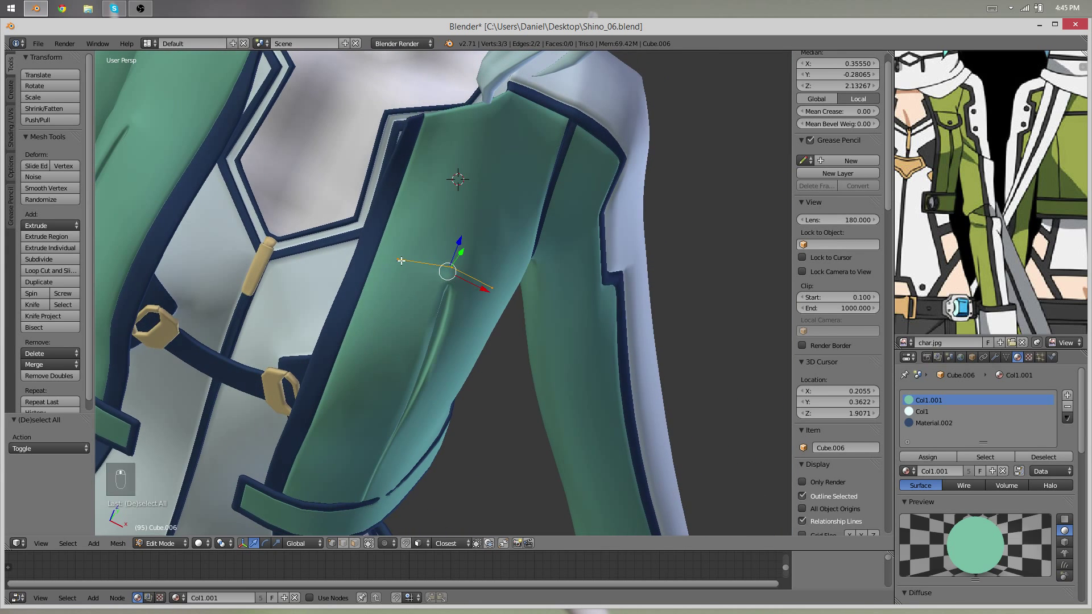
right_click(401, 261)
key(g)
click(391, 239)
right_click(451, 267)
key(g)
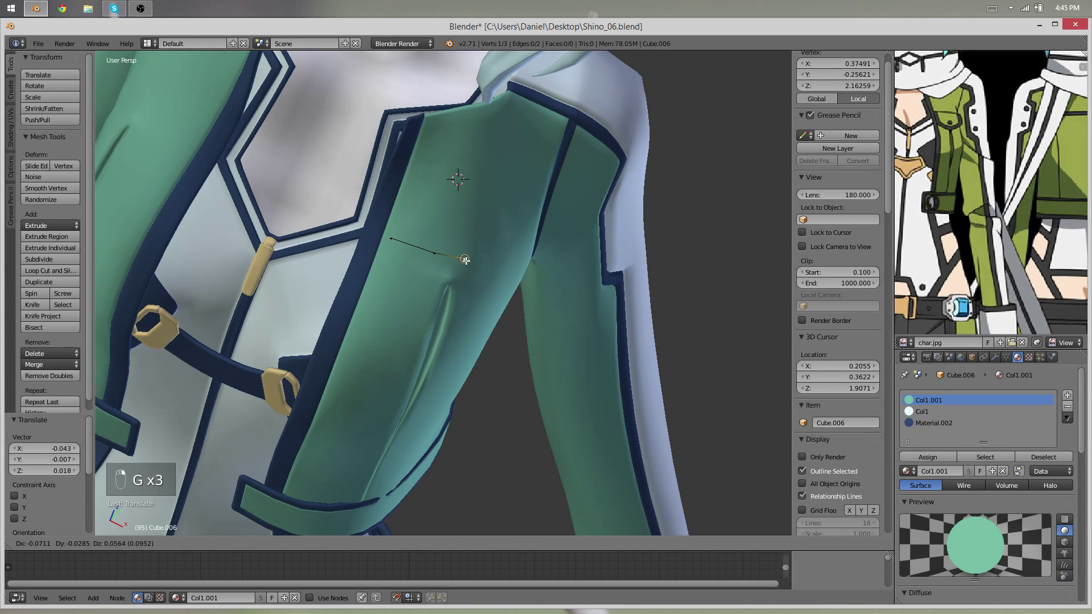
middle_drag(471, 297, 489, 284)
Extrude the strip's outer end vertex toward the armhole and even out the line's vertices
key(e)
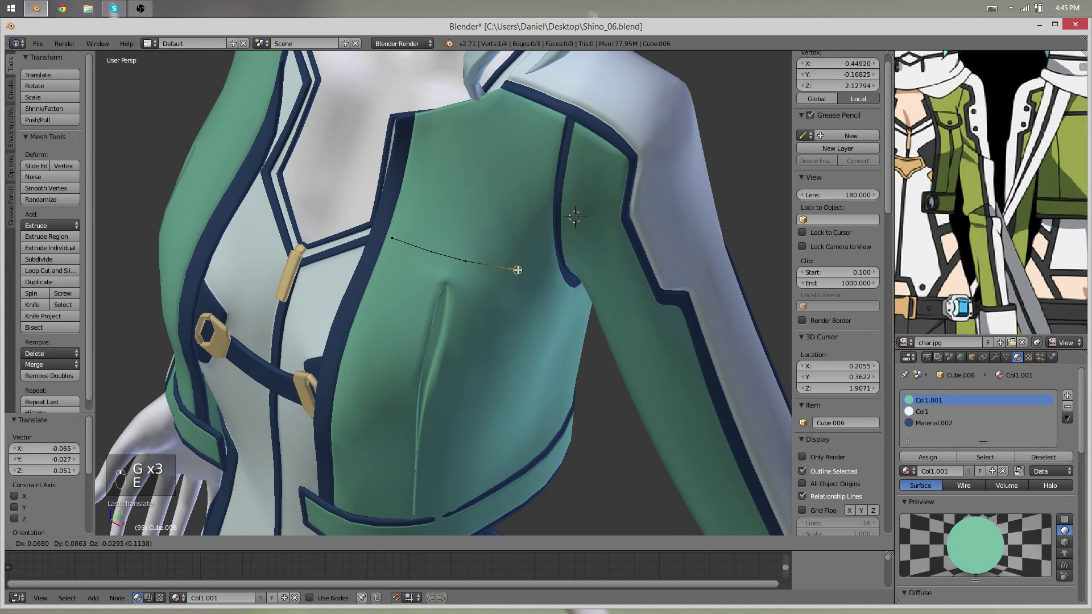
click(517, 270)
right_click(465, 261)
key(g)
click(478, 265)
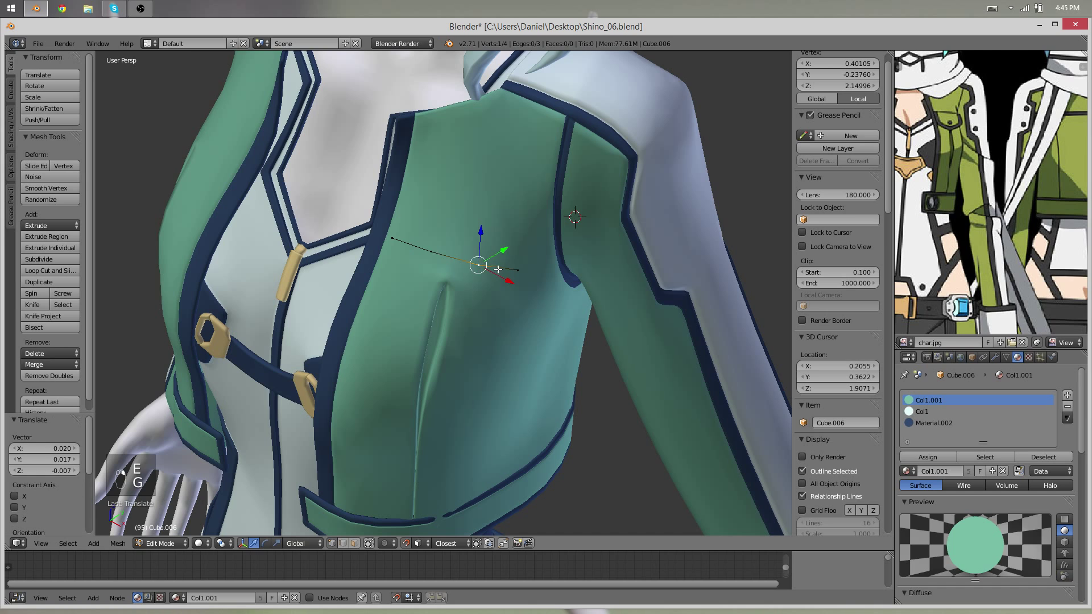
key(g)
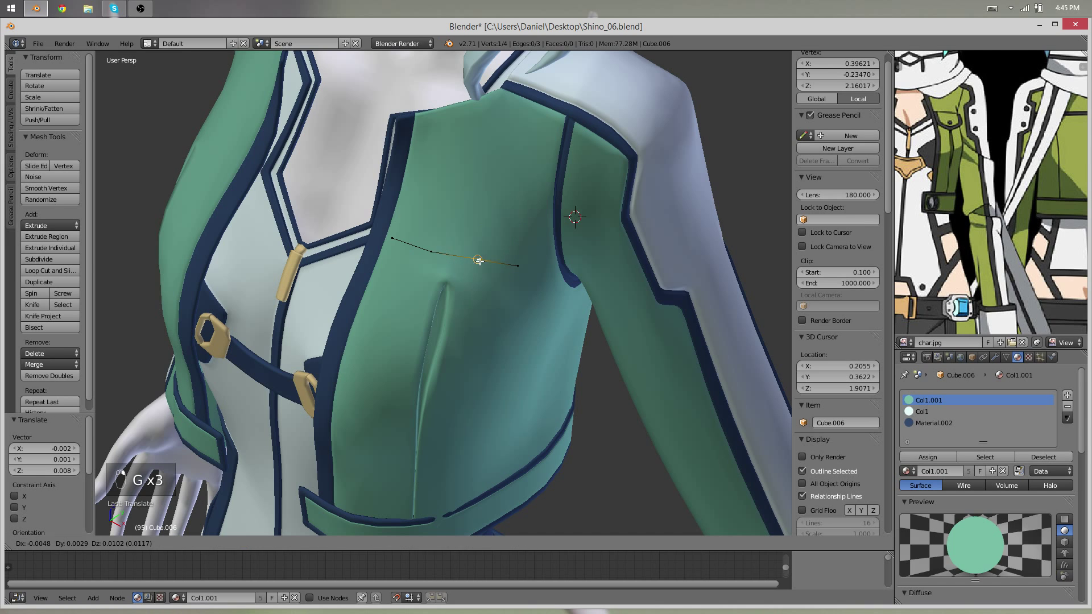
key(space)
alt+right_click(450, 260)
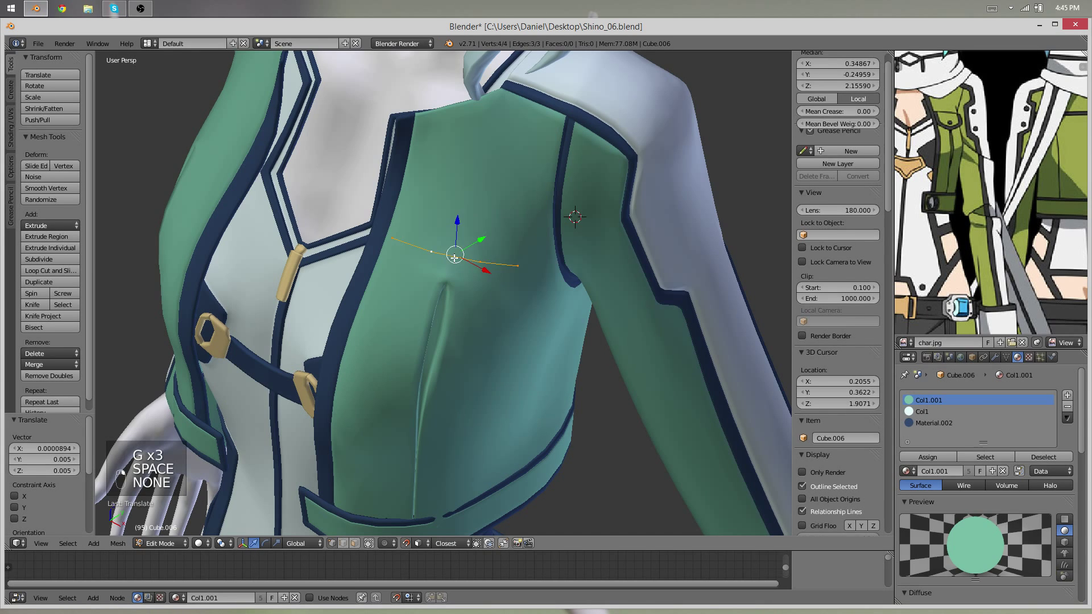
Extrude the slanted chest line downward into a row of three faces covering the groove's upper end
middle_drag(450, 261, 452, 299)
key(e)
click(487, 328)
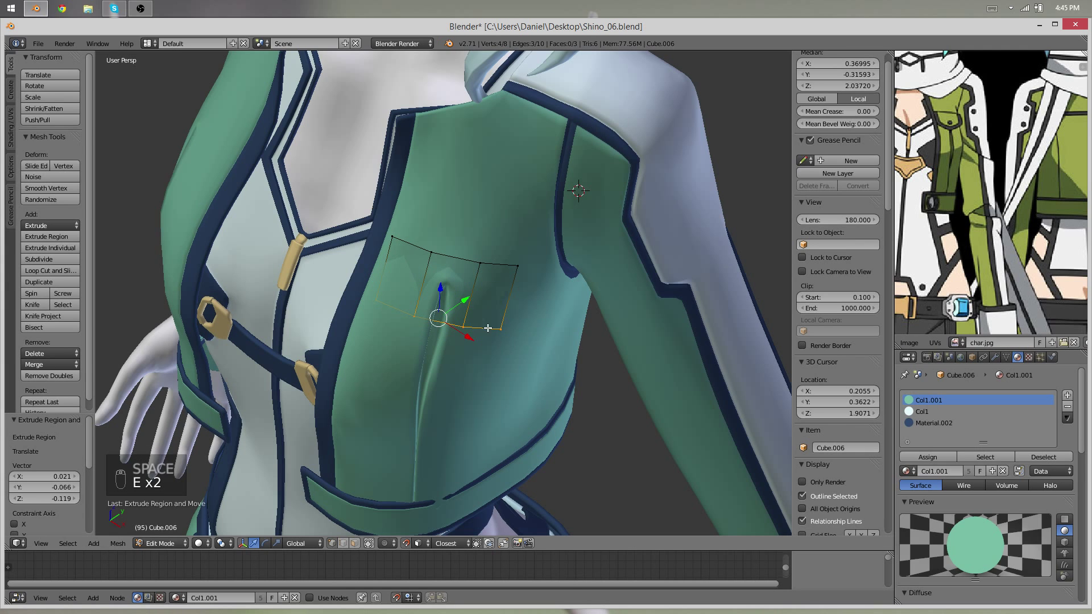
Shape the strip into a pocket flap by raising both lower end corners and pulling the two lower middle vertices together
middle_drag(499, 325, 503, 318)
right_click(508, 316)
key(g)
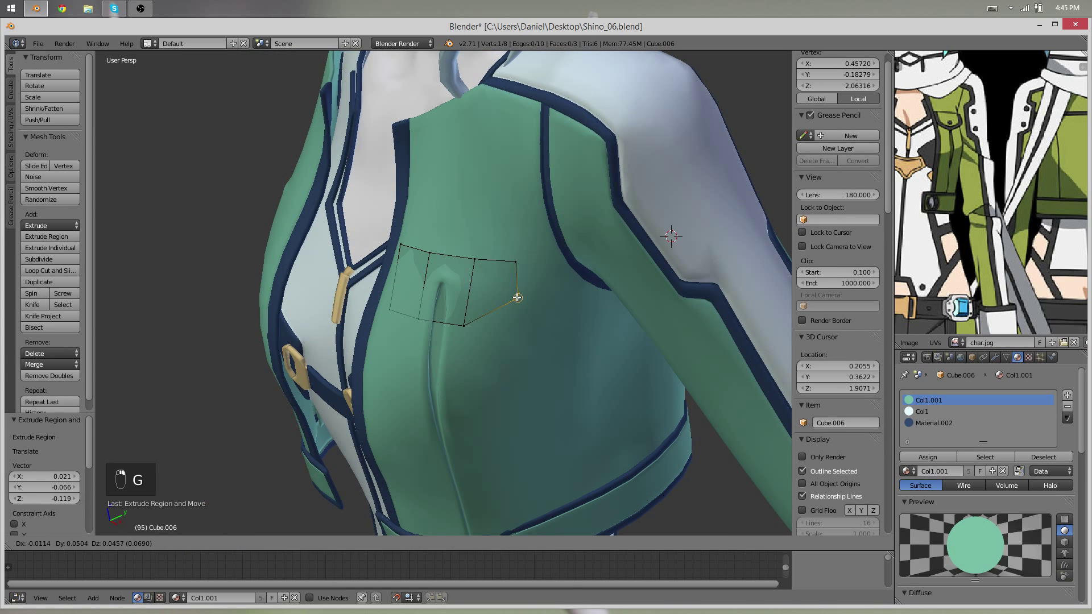
click(517, 297)
right_click(516, 263)
key(g)
click(519, 263)
middle_drag(387, 328, 426, 325)
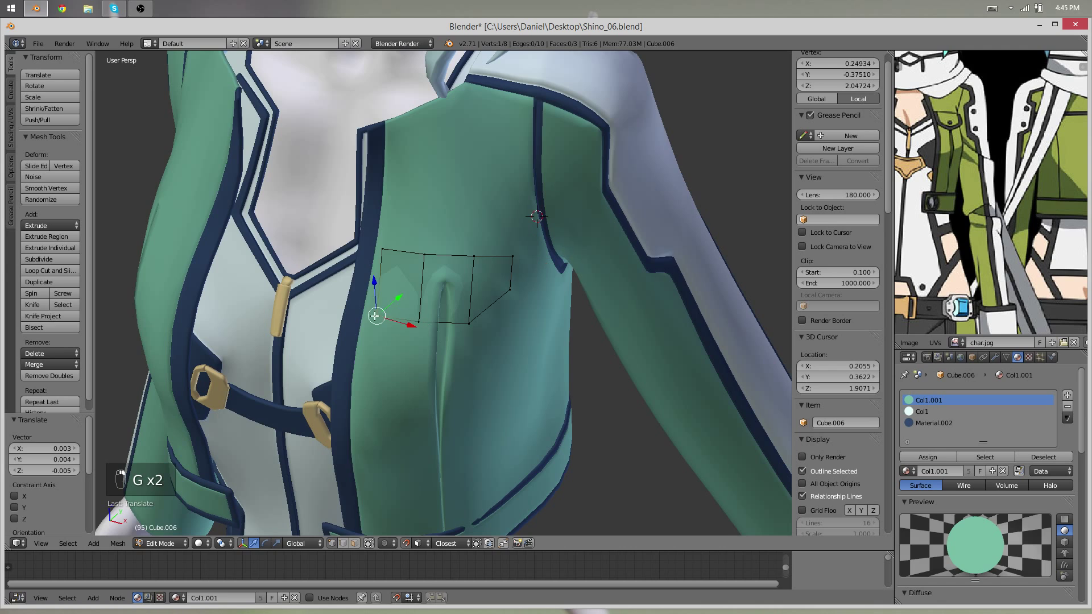
right_click(419, 322)
key(g)
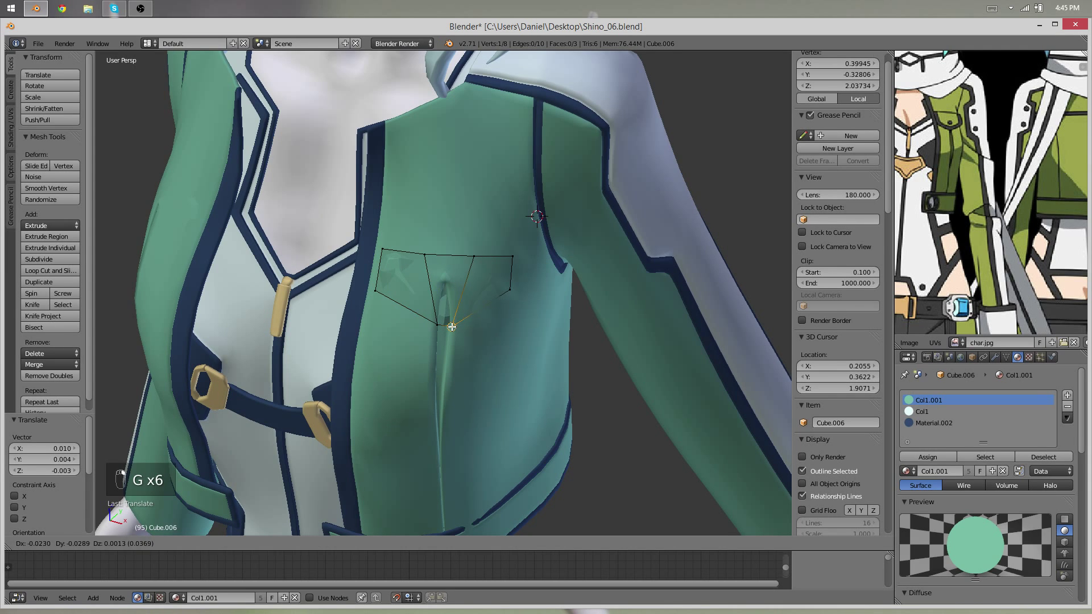
Add a vertical loop cut close to each end of the flap
key(Tab)
scroll(459, 348, down, 2)
key(Tab)
scroll(449, 324, up, 4)
key(ctrl+r)
click(383, 245)
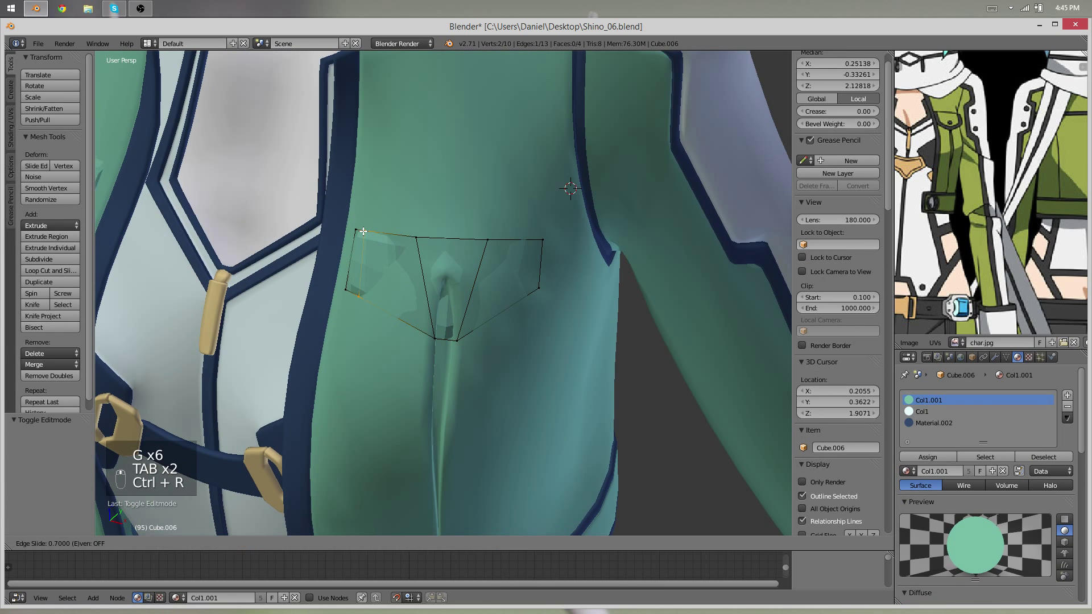
click(360, 230)
key(ctrl+r)
click(536, 237)
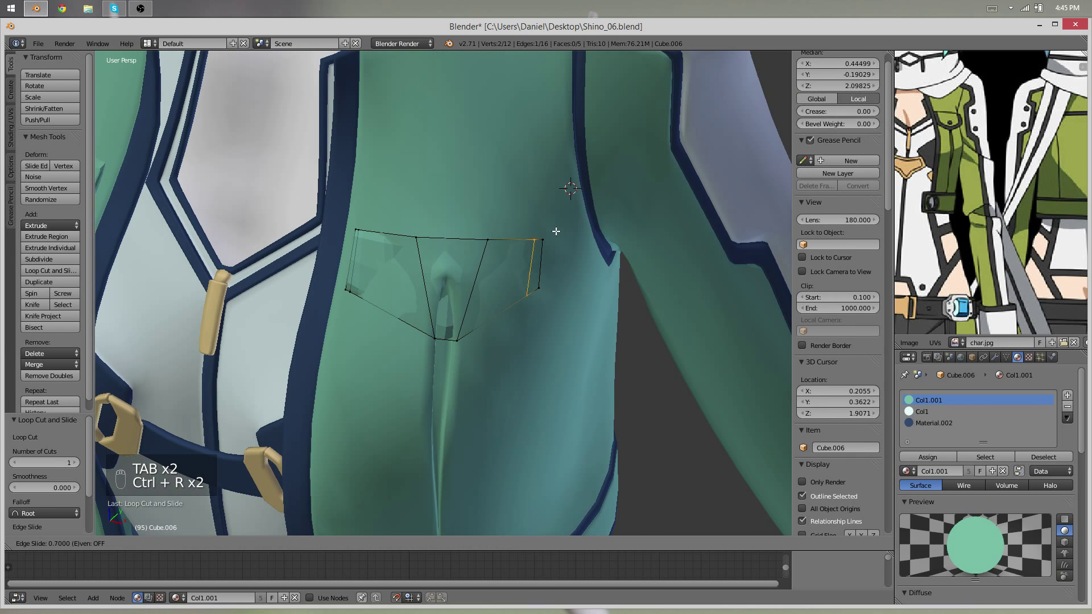
click(553, 248)
Add a lengthwise loop cut across the flap and even out its central vertices along the middle and lower rows
key(ctrl+r)
click(541, 264)
click(540, 264)
right_click(473, 290)
key(g)
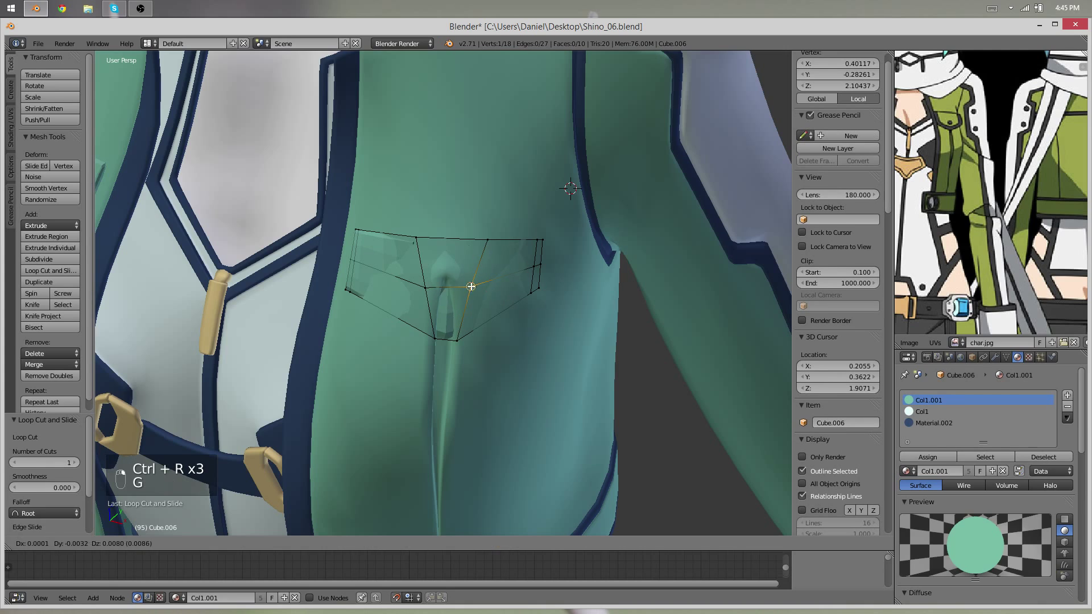
click(473, 286)
right_click(420, 287)
key(g)
key(g)
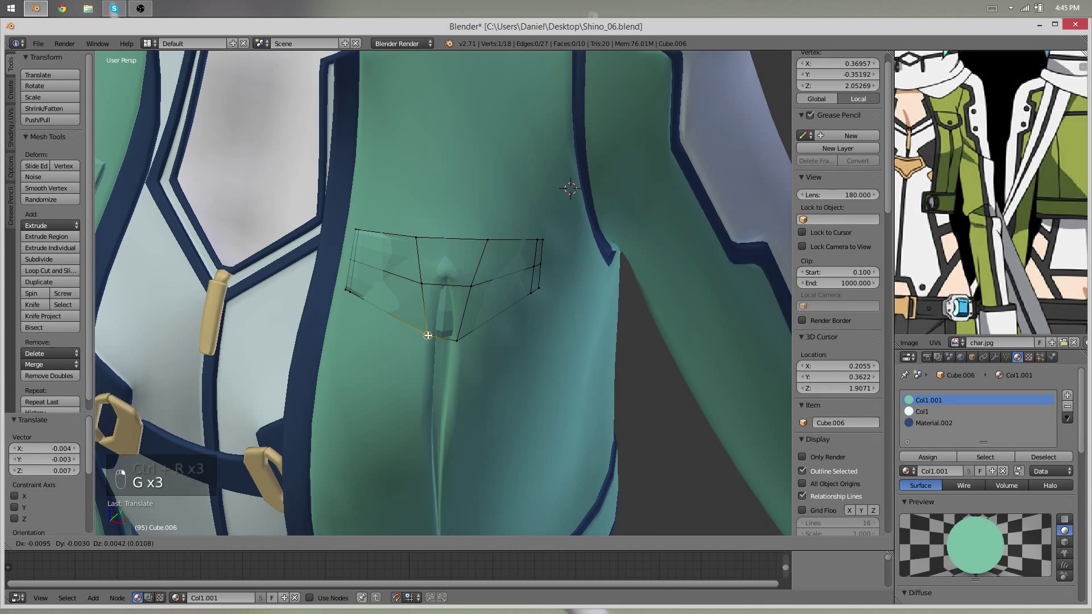
click(454, 339)
Move the two middle vertices of the flap's upper edge closer together
right_drag(531, 265, 535, 265)
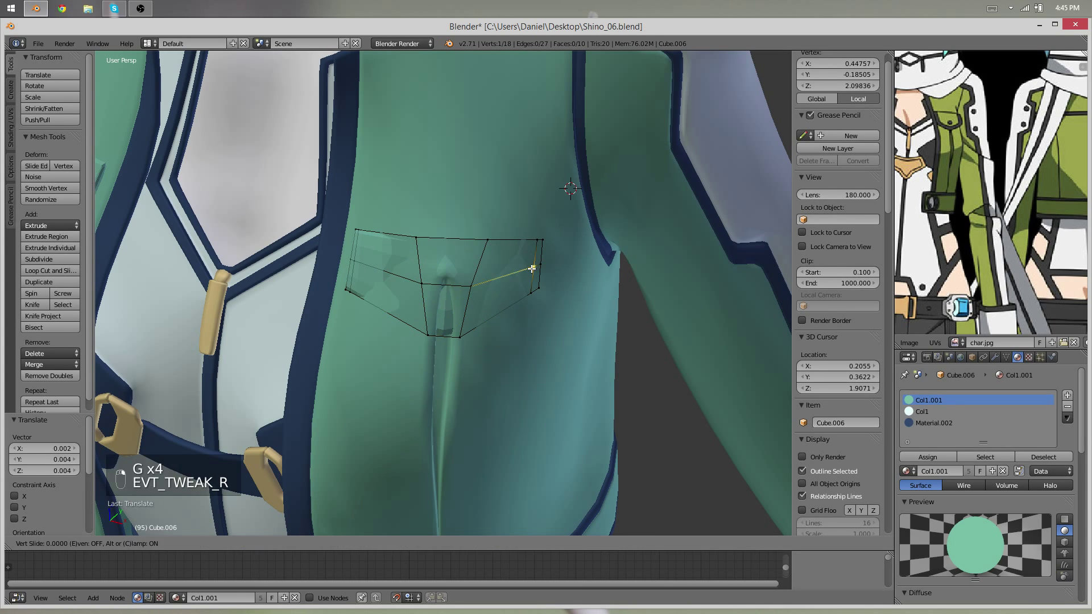
right_click(537, 265)
right_click(414, 238)
key(g)
click(424, 238)
right_click(475, 239)
key(g)
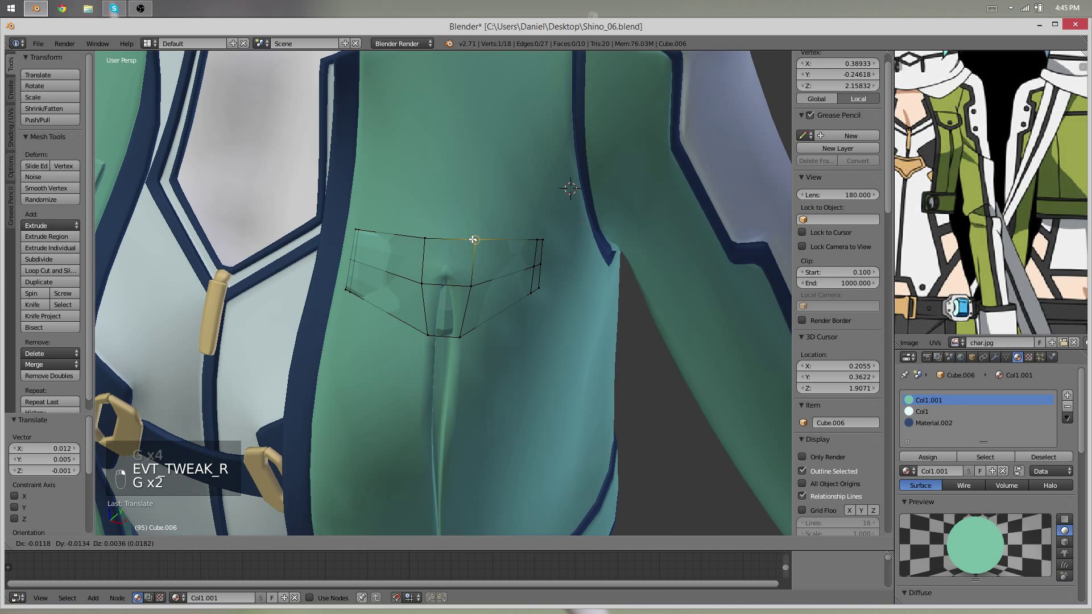
Add lengthwise loop cuts just inside the flap's lower and upper edges
key(a)
key(a)
key(a)
middle_drag(474, 239, 468, 296)
key(ctrl+r)
click(451, 341)
click(446, 305)
key(ctrl+r)
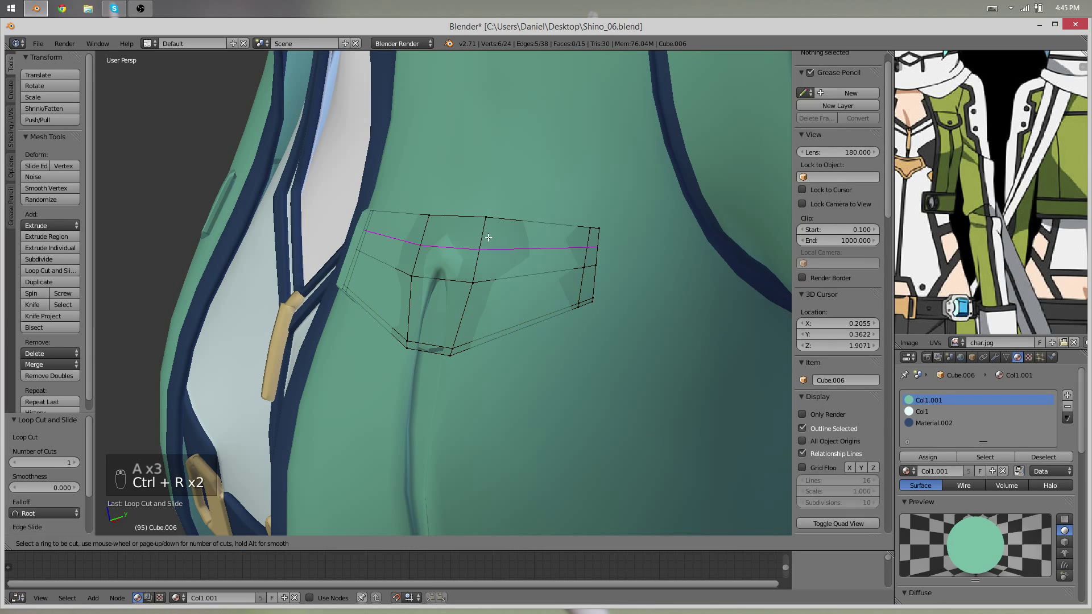
click(487, 230)
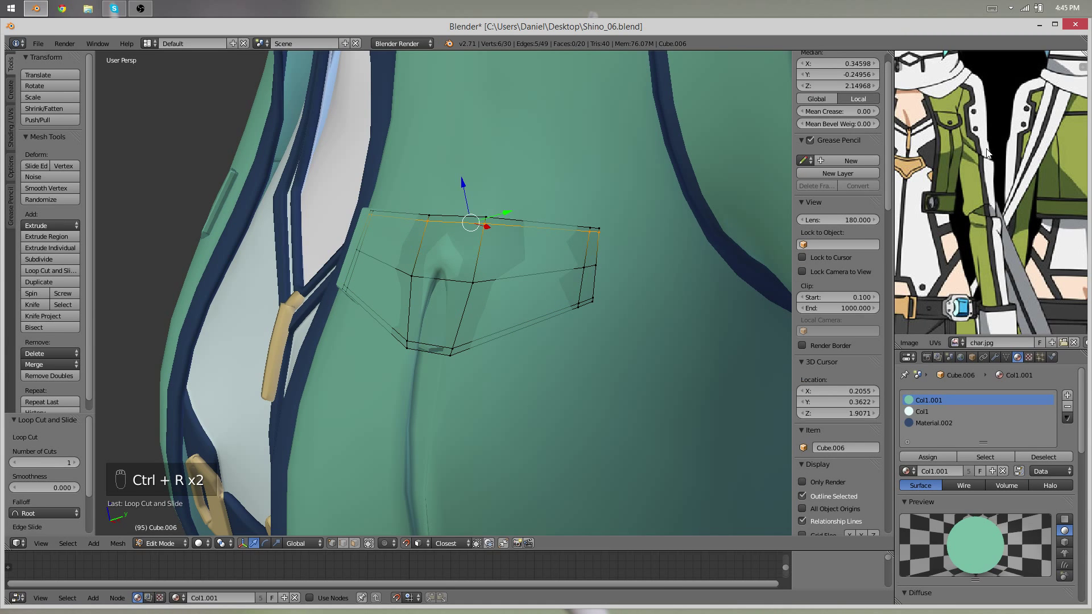
Edge-slide the loop under the flap's upper edge by a factor of 0.200
middle_drag(498, 214, 729, 237)
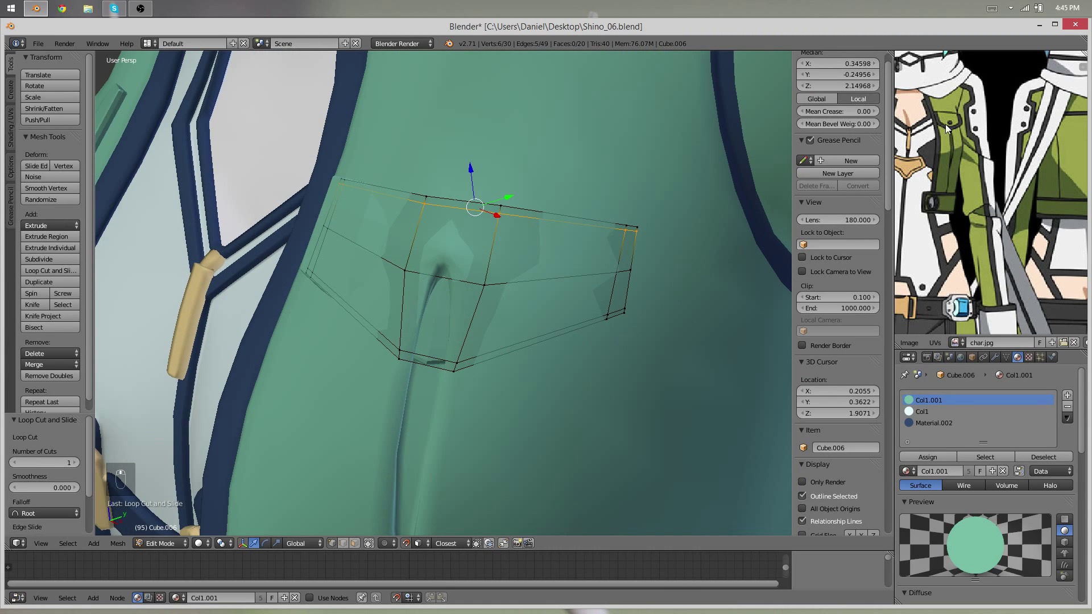
scroll(609, 412, up, 3)
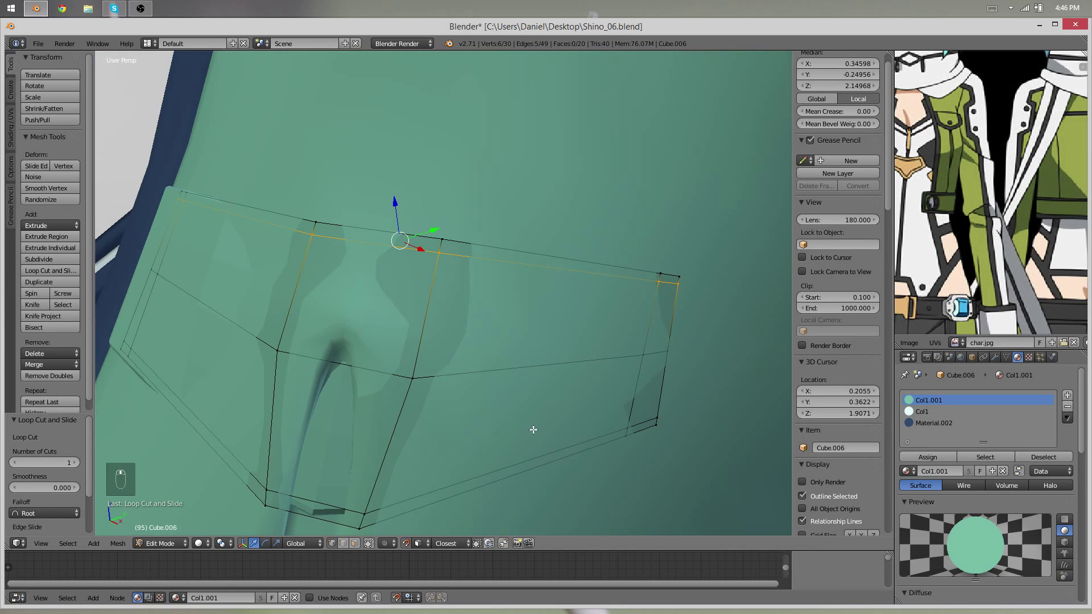
key(g)
key(g)
click(541, 426)
Merge the doubled vertices at the flap's lower corner on the armhole side, using At Last for each pair
shift+middle_drag(587, 408, 473, 381)
scroll(473, 381, up, 2)
right_click(541, 432)
key(w)
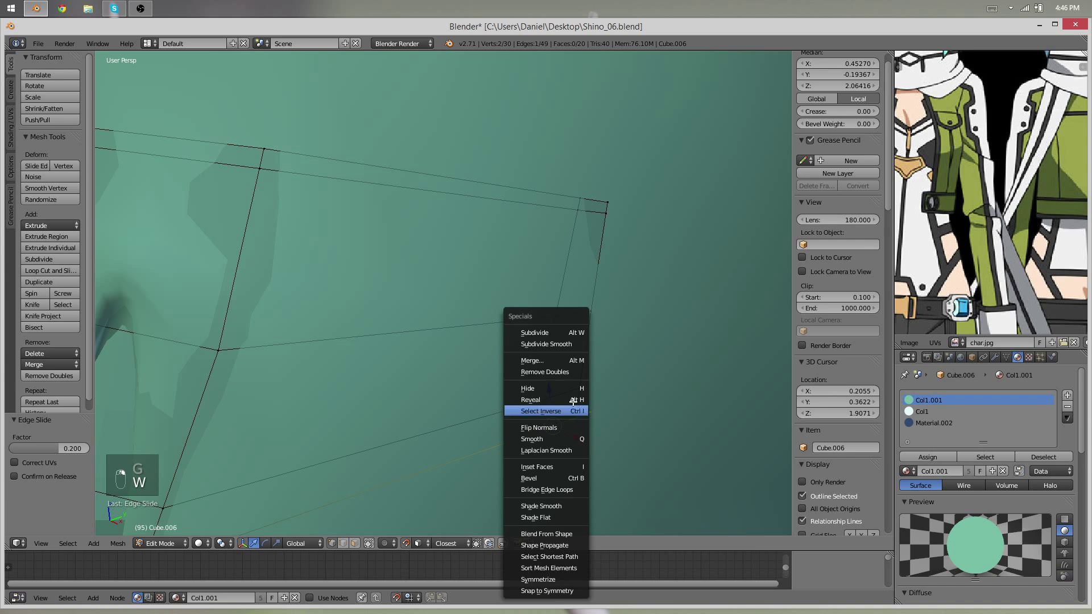
click(578, 359)
click(577, 345)
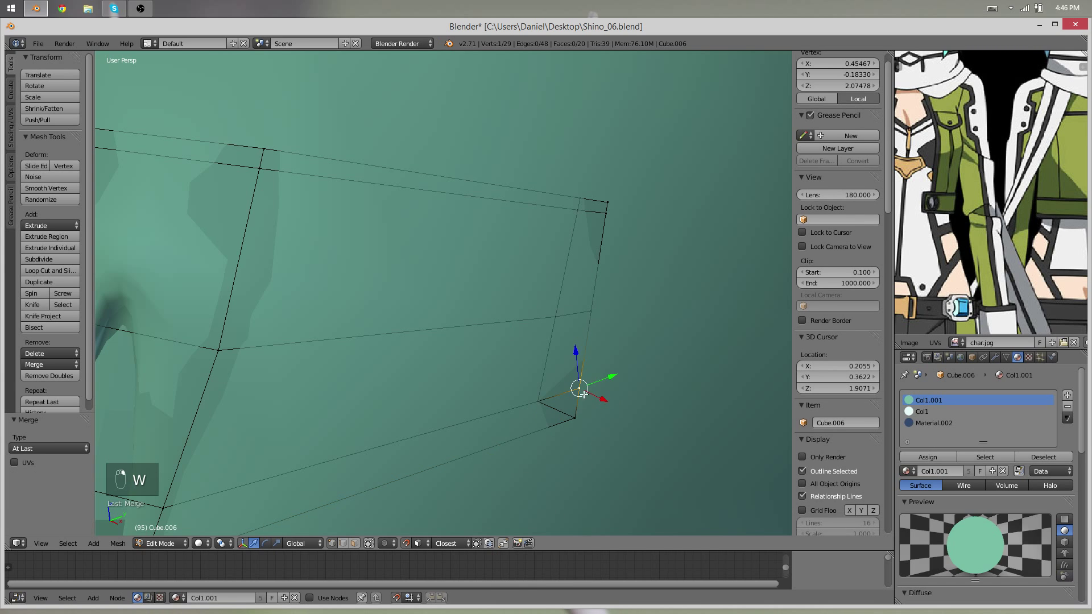
key(w)
click(577, 360)
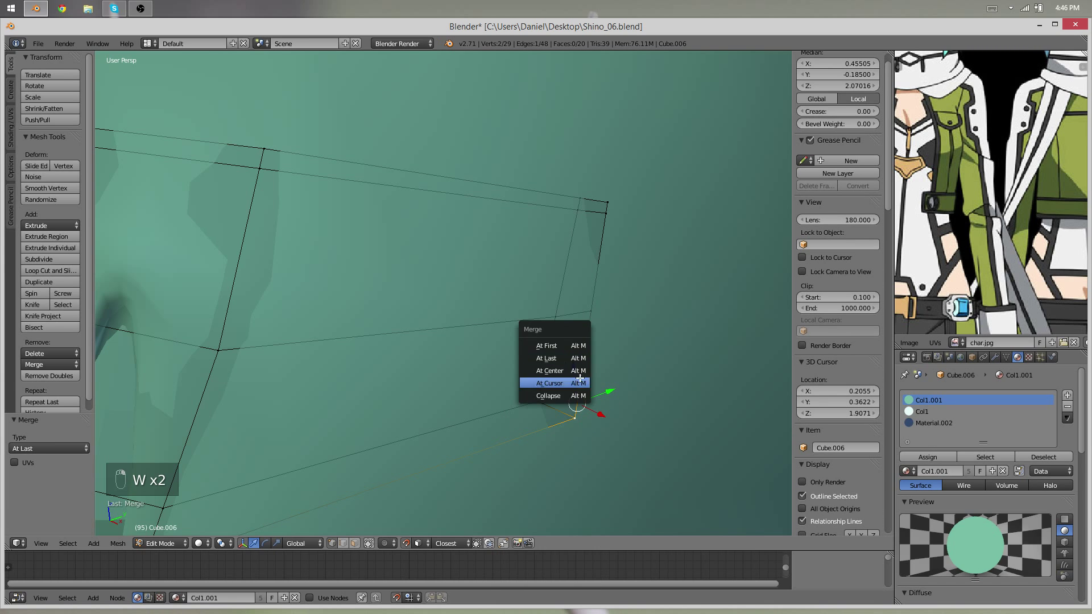
click(578, 358)
Merge the doubled vertices at the flap's lower corner near the jacket opening, using At Last for each pair
middle_drag(577, 358, 327, 396)
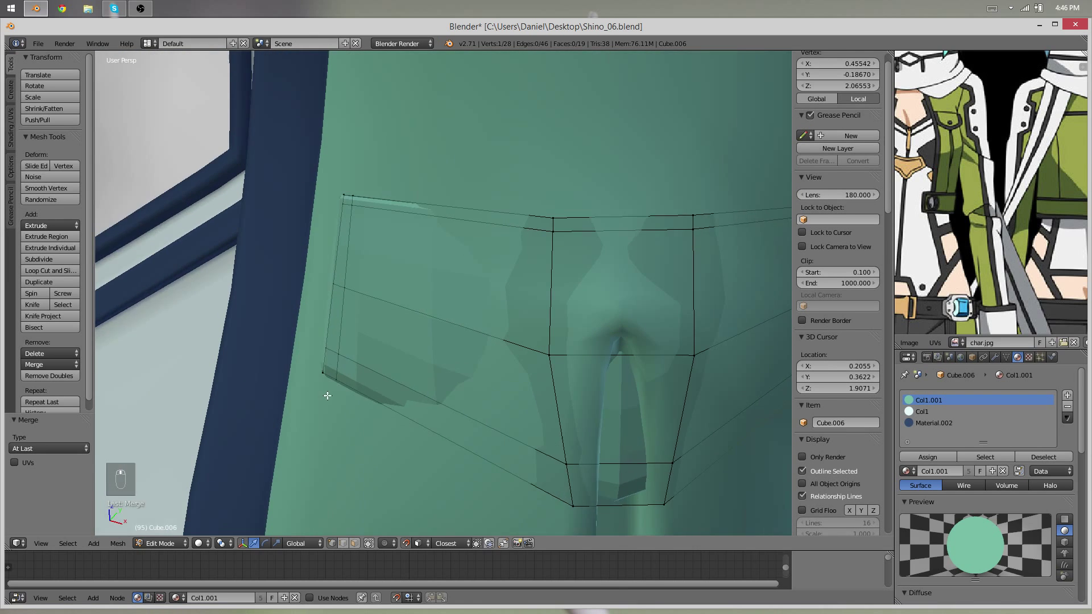
scroll(327, 396, up, 2)
shift+right_click(291, 382)
key(w)
click(268, 359)
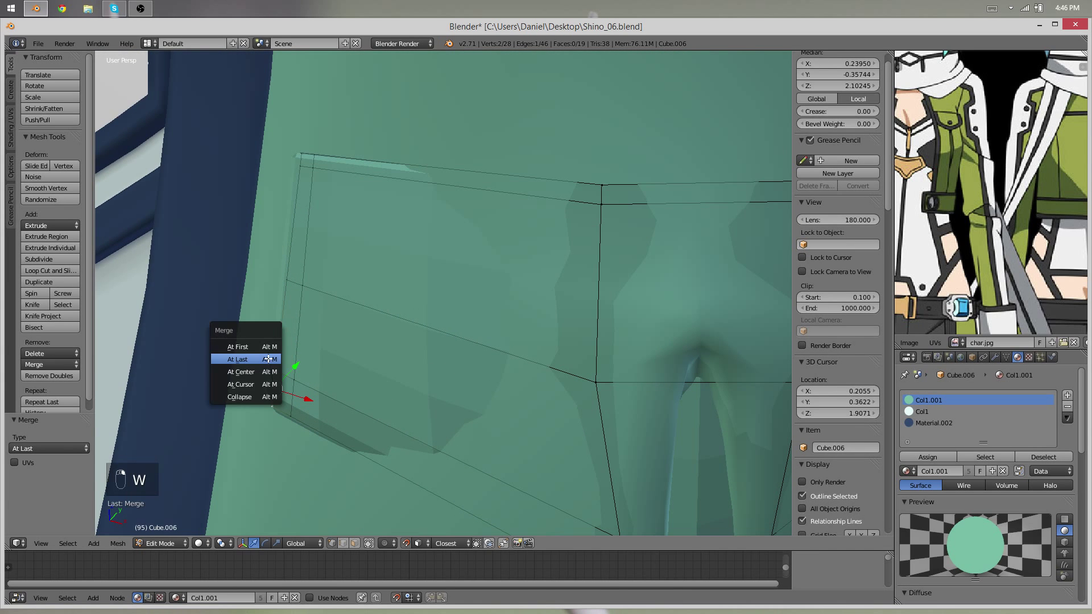
click(267, 358)
right_click(289, 417)
shift+right_click(274, 412)
key(w)
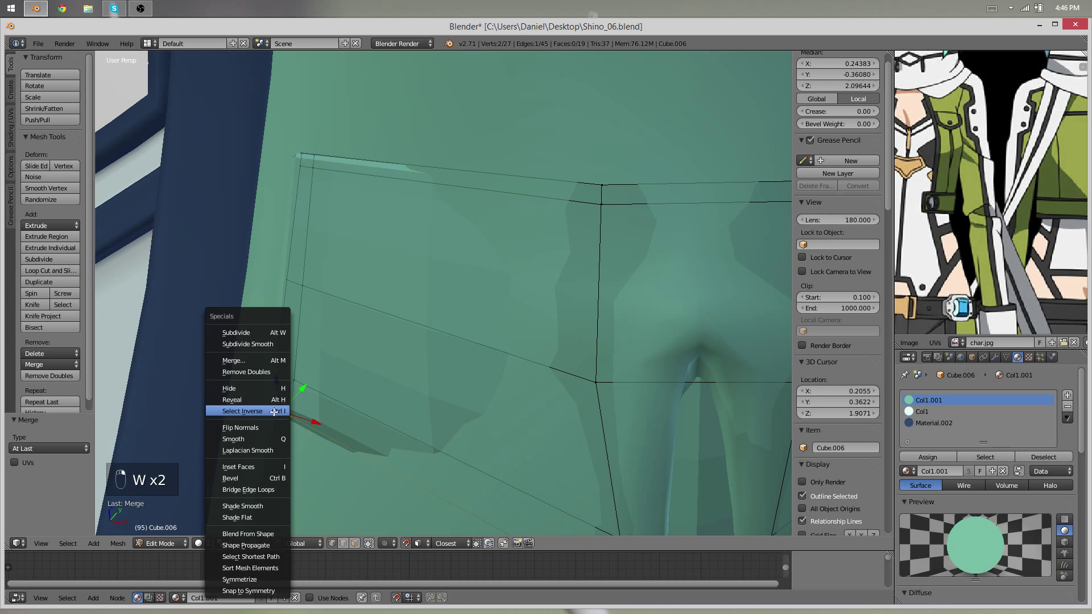
click(274, 361)
click(267, 361)
Add another vertical loop cut beside each end of the flap, following the merged corners
middle_drag(267, 360, 439, 429)
key(ctrl+r)
click(441, 390)
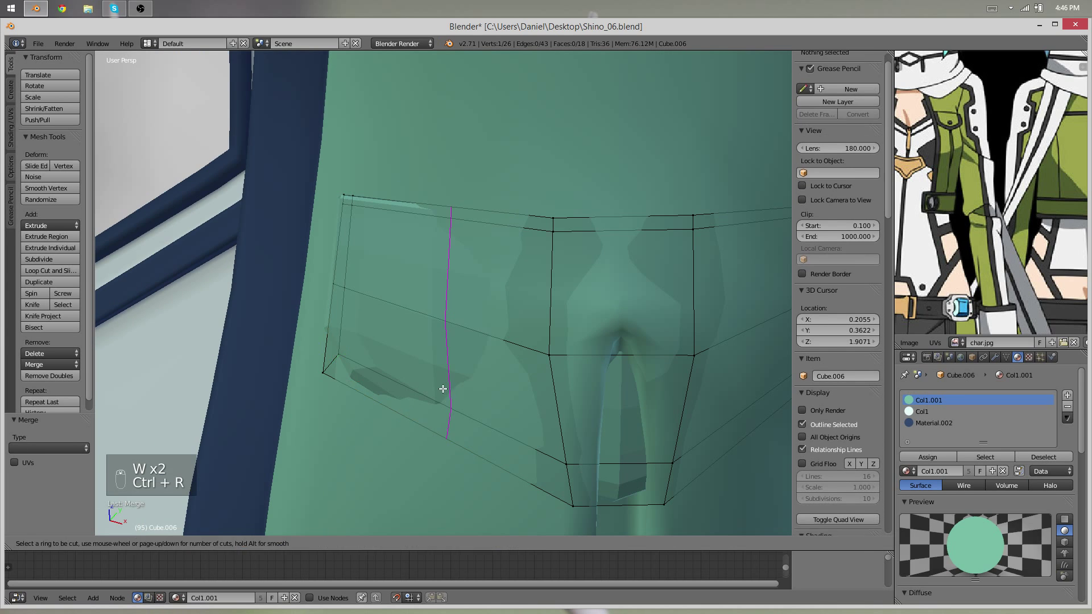
click(339, 336)
shift+middle_drag(545, 431, 288, 406)
key(ctrl+r)
click(518, 377)
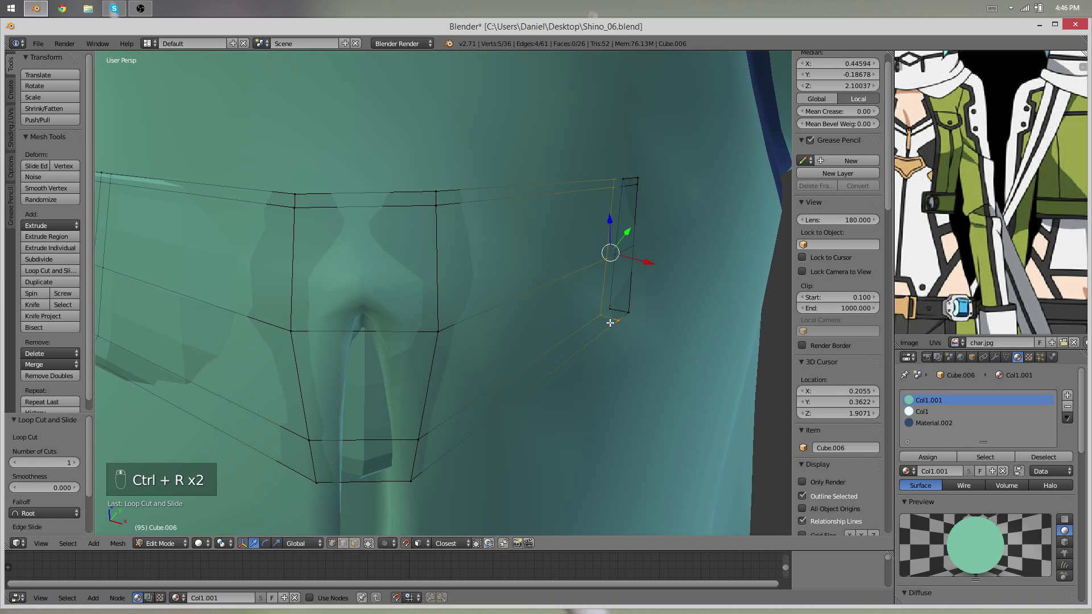
Slide the lower edge vertex beside the flap's armhole-side corner to even out that corner
right_click(613, 322)
key(g)
key(g)
key(Tab)
shift+middle_drag(429, 478, 533, 439)
key(Tab)
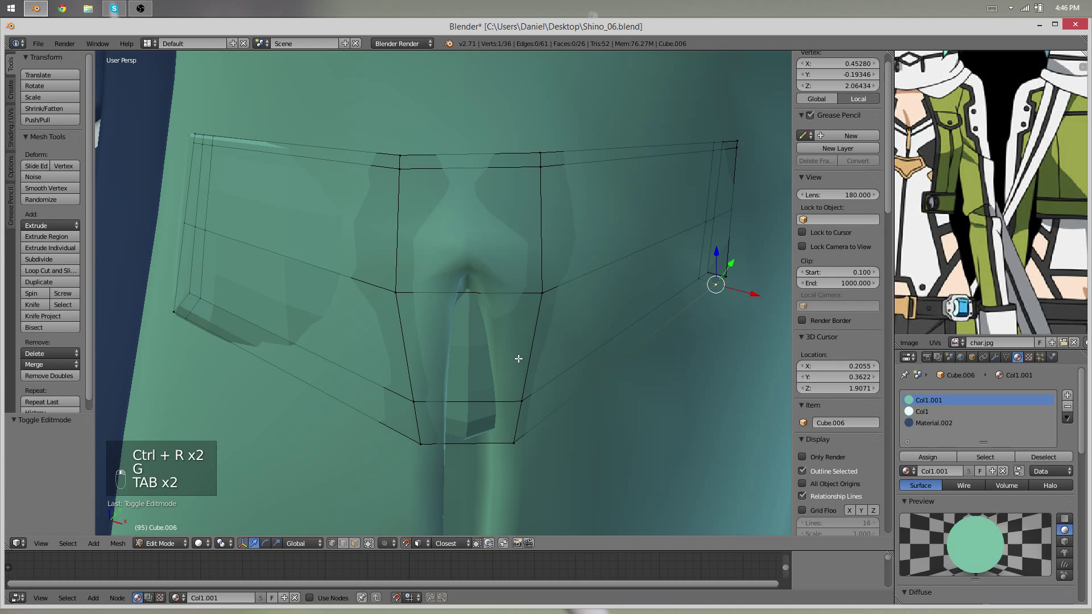
Add a centred vertical loop cut through the flap's middle faces
alt+right_click(534, 359)
key(ctrl+r)
click(476, 421)
right_click(465, 413)
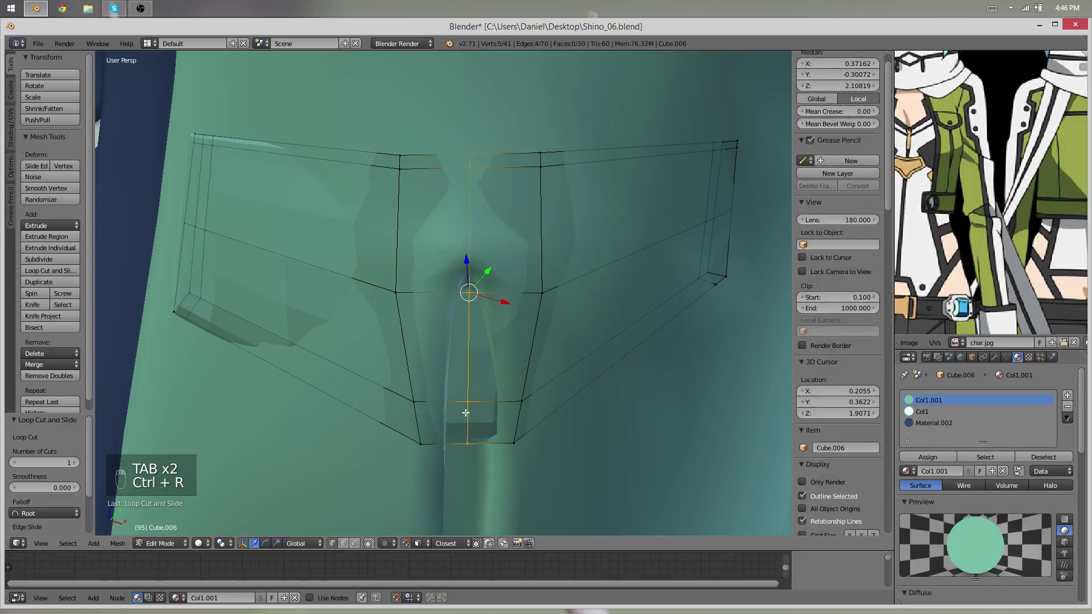
Turn off snapping and move the two lowest vertices of the centre loop down to form a pointed tip
right_click(467, 402)
shift+right_click(468, 442)
key(g)
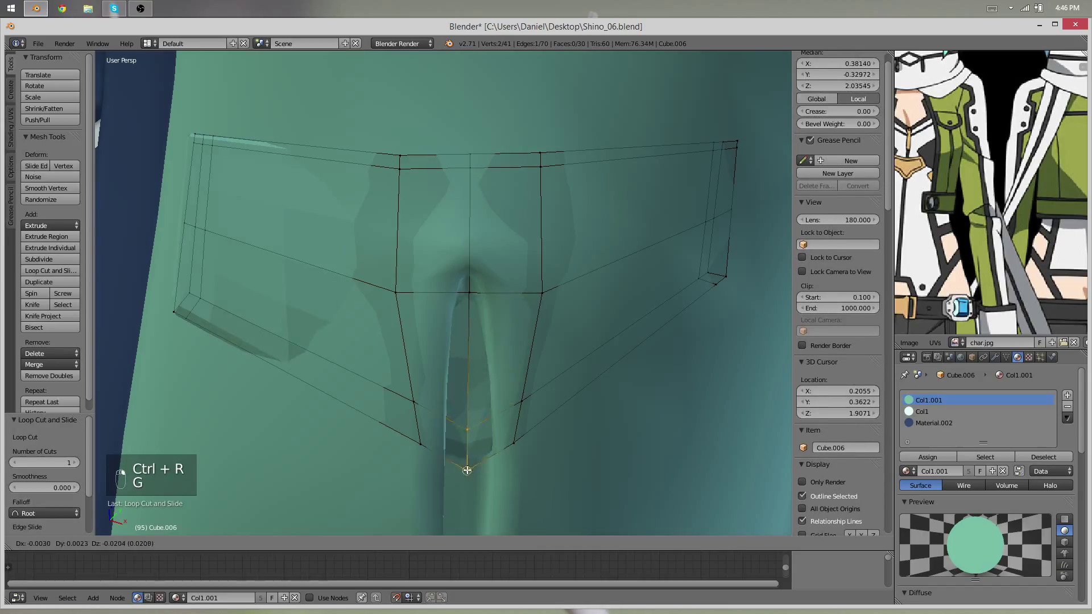
right_click(467, 470)
key(shift+Tab)
key(g)
click(469, 486)
Move the lower vertex pair on the jacket-opening side toward the flap's tip and rotate it about -14.3°
right_click(415, 404)
shift+right_click(424, 450)
key(g)
key(g)
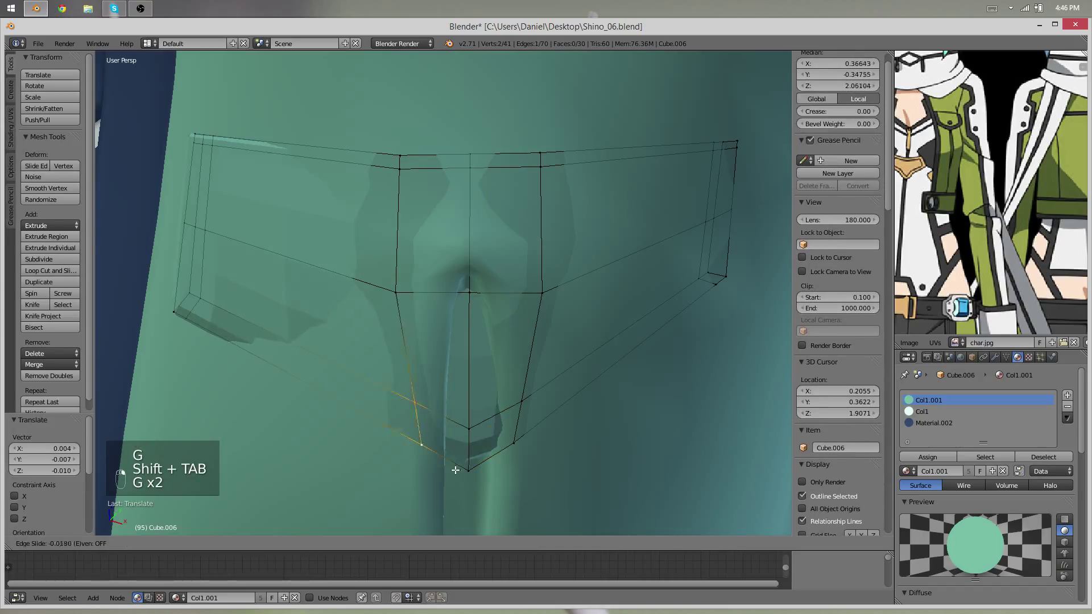
click(519, 514)
key(r)
click(538, 493)
key(g)
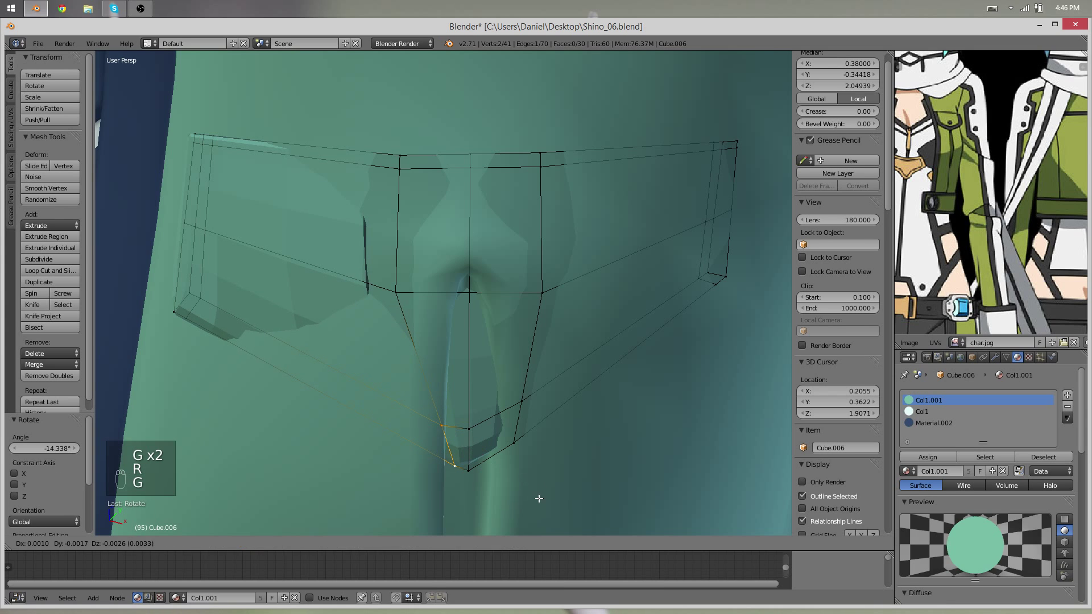
click(538, 496)
Move the lower vertex pair on the armhole side in toward the flap's tip
right_click(514, 442)
shift+right_click(520, 403)
key(g)
right_click(512, 423)
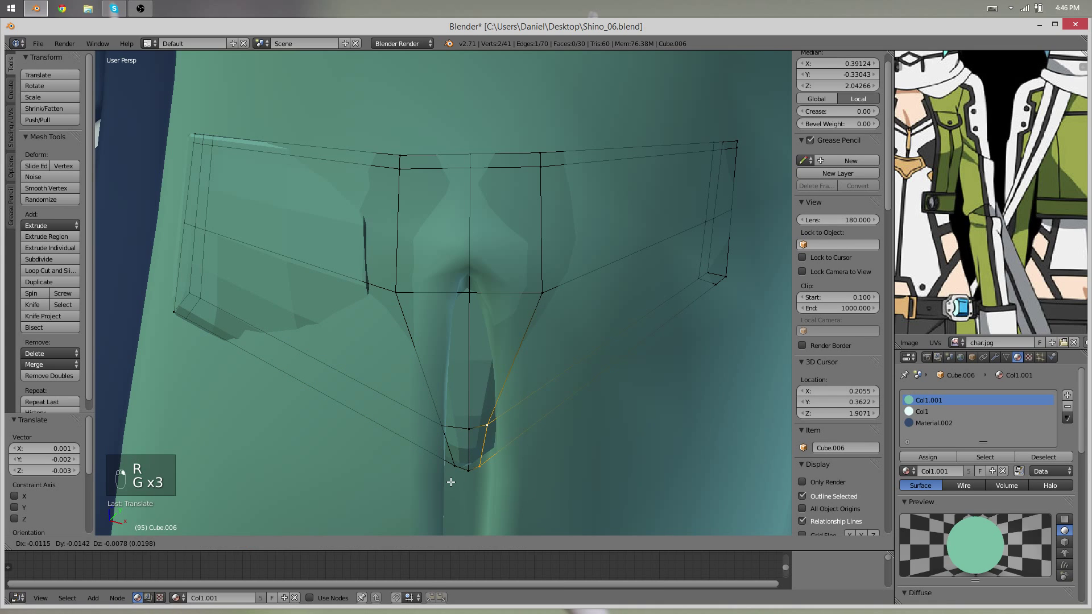
Adjust the position of the selected two-vertex edge at the lower tip of the pocket flap
click(577, 454)
key(g)
click(585, 455)
scroll(568, 444, down, 4)
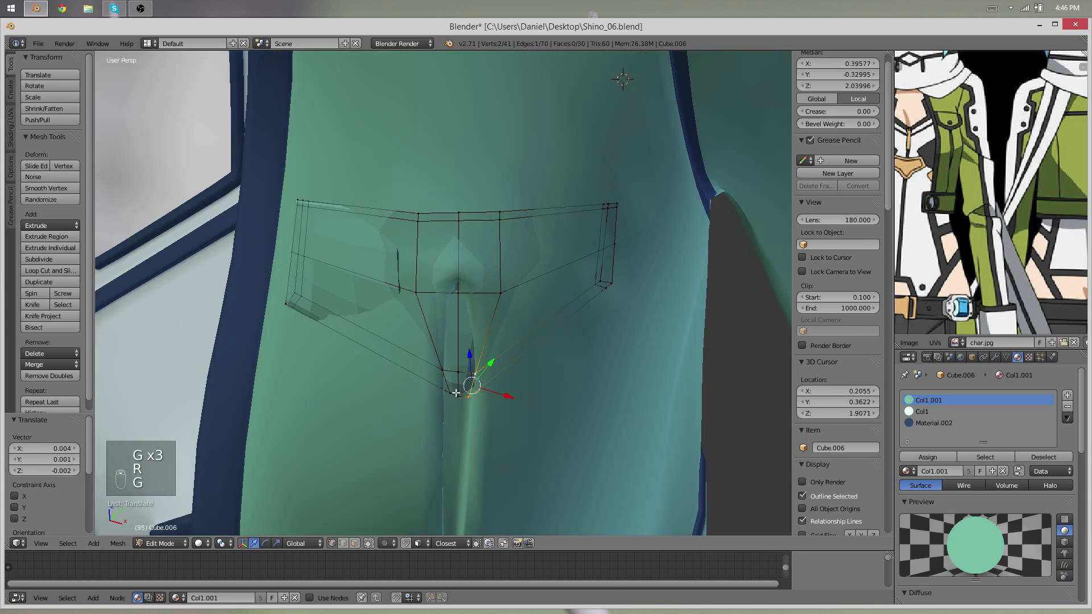
Add one centred vertical loop cut to each side section of the pocket flap
key(ctrl+r)
click(385, 327)
right_click(386, 328)
key(ctrl+r)
click(545, 324)
right_click(540, 346)
middle_drag(436, 374, 512, 318)
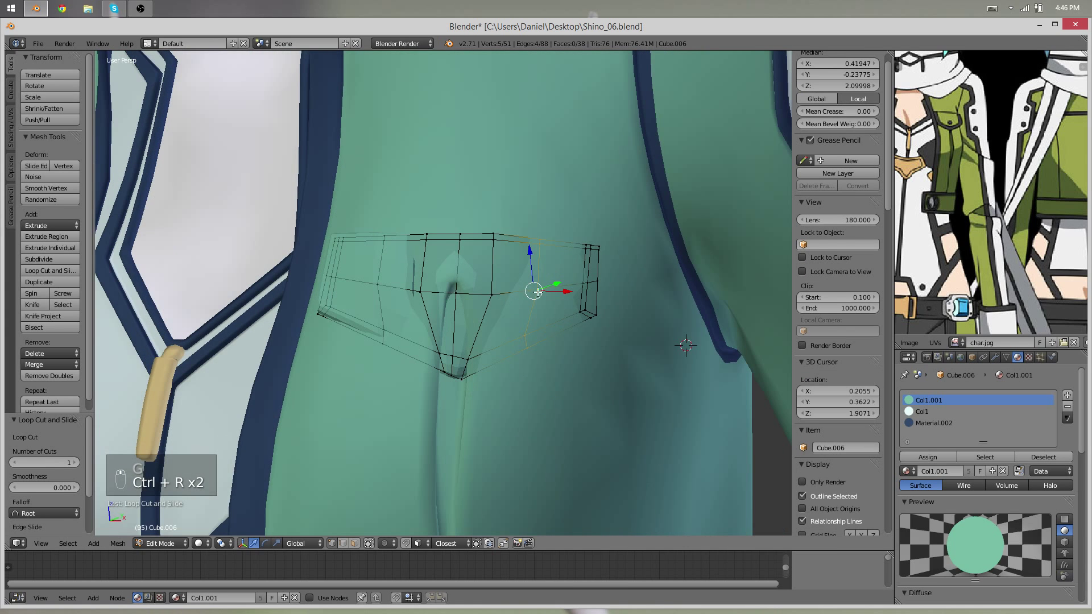
Toggle snapping and reposition the vertices of the new loop on the flap's right half to follow the jacket surface
right_click(538, 290)
key(shift+Tab)
key(g)
click(537, 251)
middle_drag(536, 236, 432, 216)
shift+right_click(510, 260)
key(g)
key(g)
click(527, 266)
Slide and move the remaining new loop vertices, mainly on the flap's left half, to fit the jacket's curvature
right_click(416, 194)
key(g)
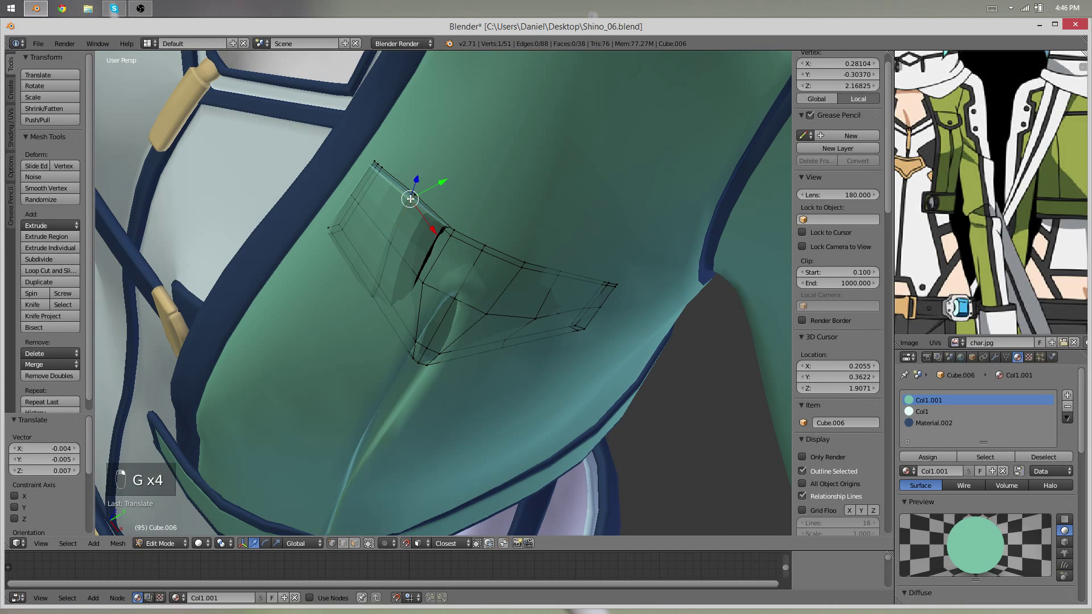
middle_drag(381, 289, 389, 234)
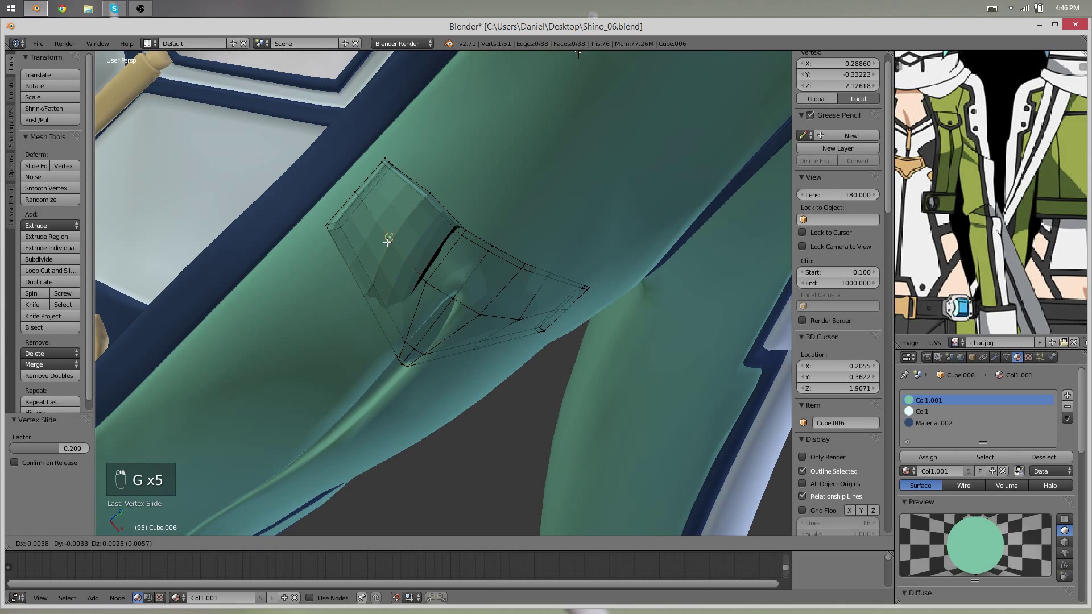
click(387, 241)
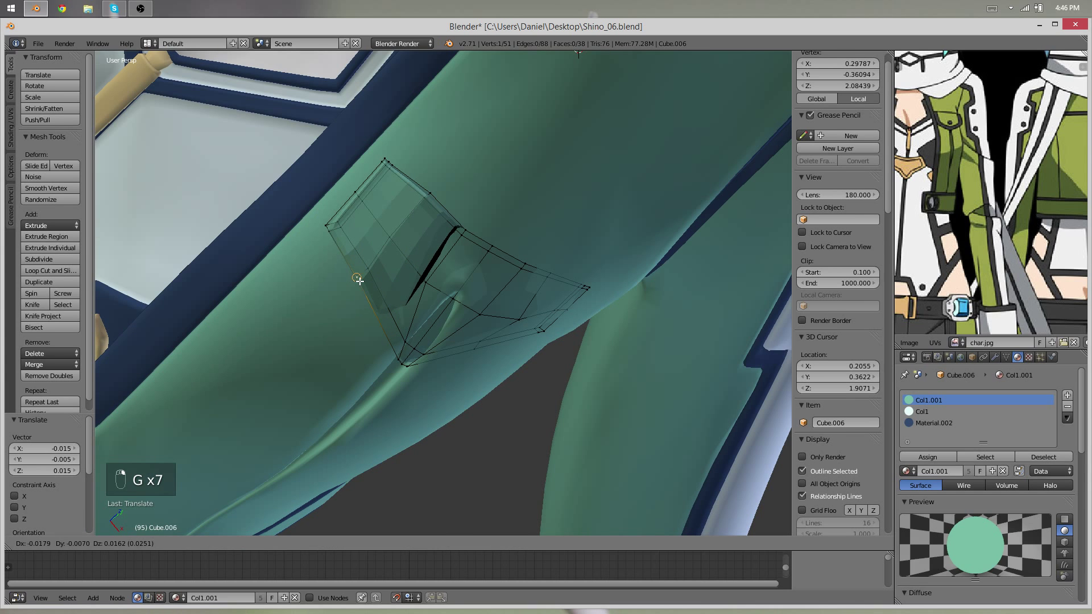
middle_drag(504, 382, 438, 317)
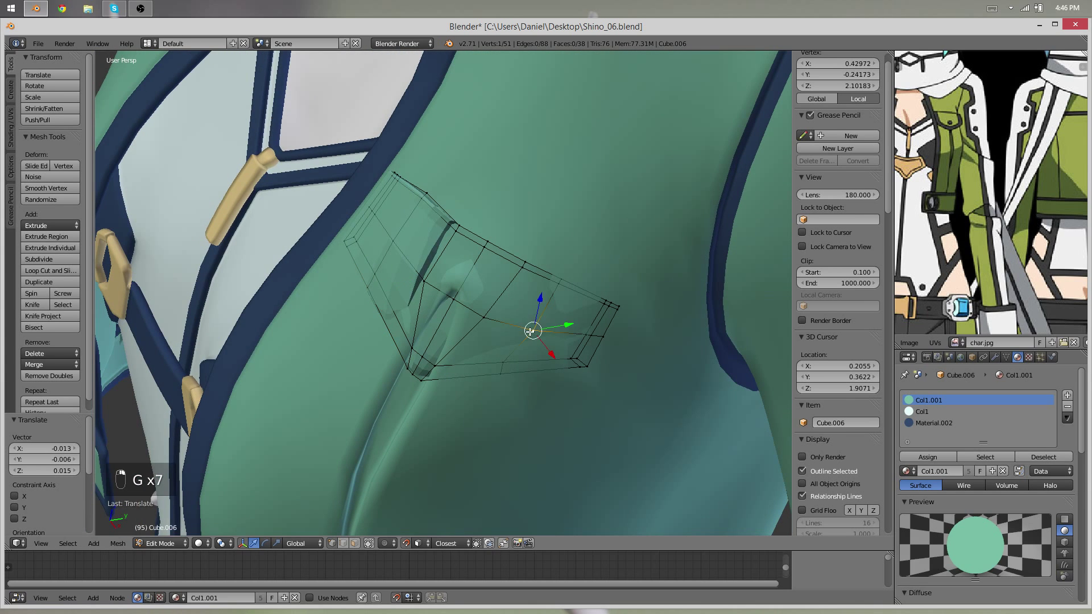
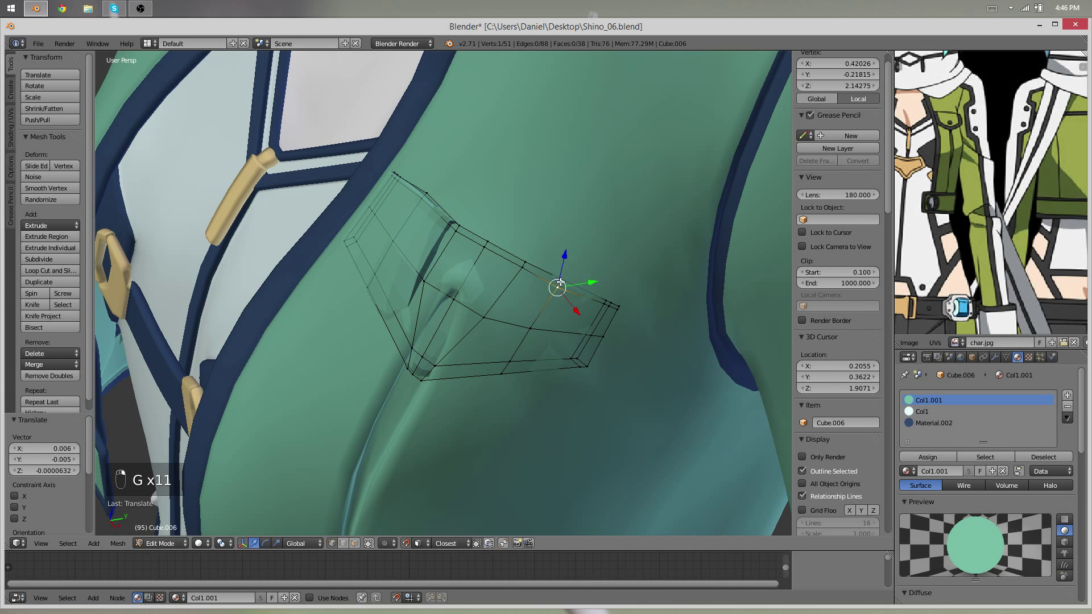
middle_drag(434, 343, 364, 197)
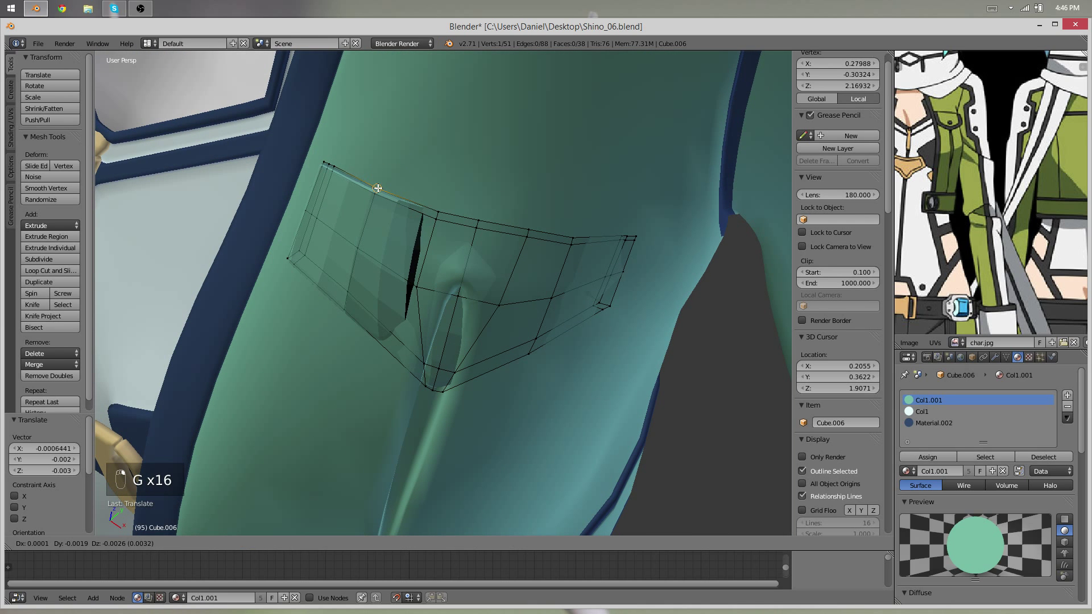
click(377, 189)
Select the whole pocket flap mesh and scale it to 0.984
key(a)
key(a)
middle_drag(470, 402, 152, 187)
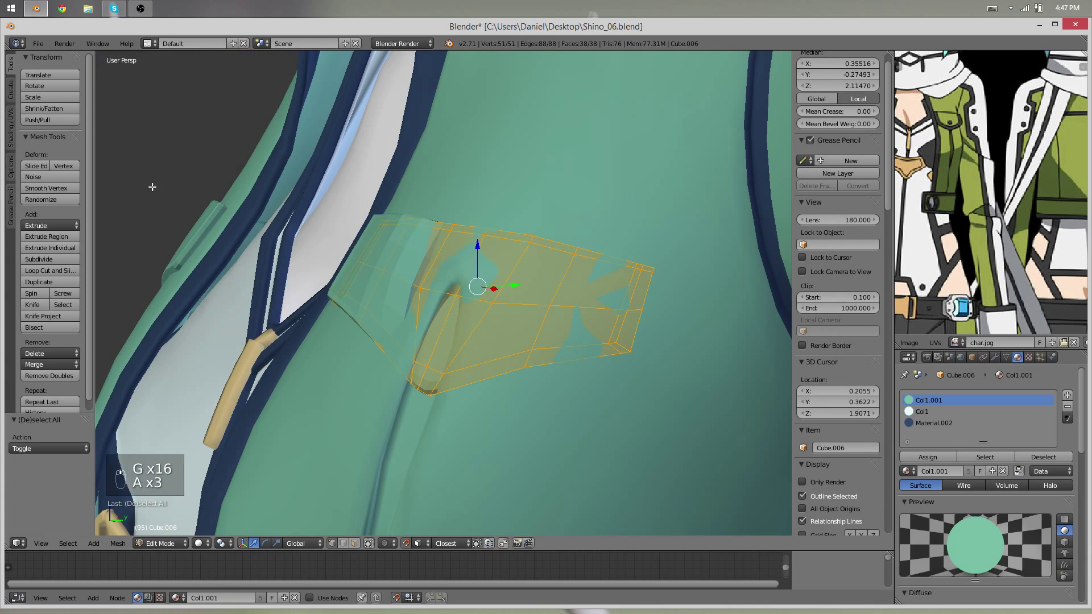
click(69, 108)
click(64, 109)
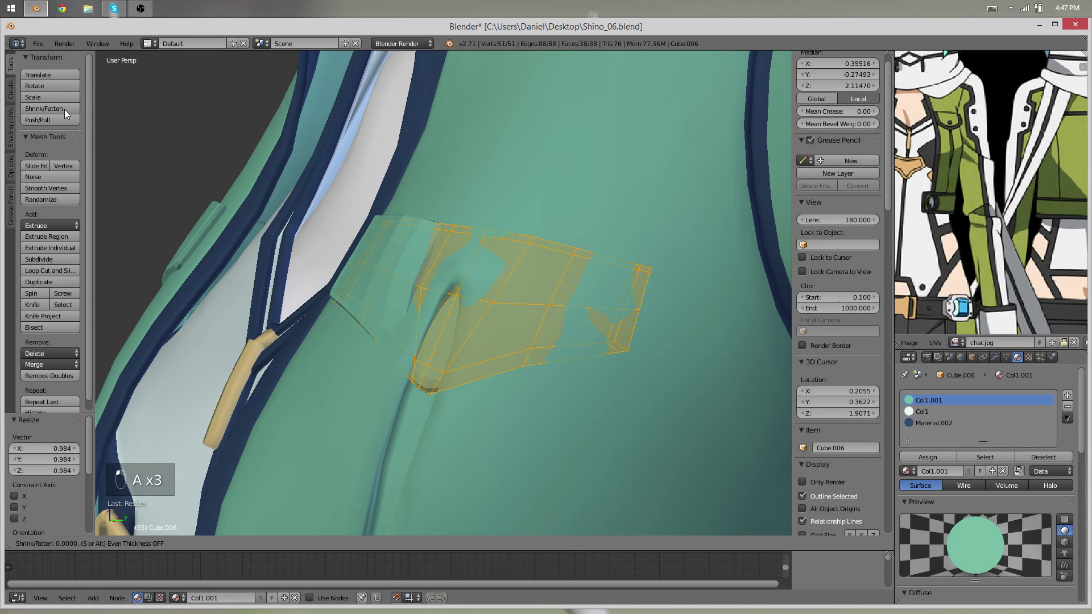
click(57, 108)
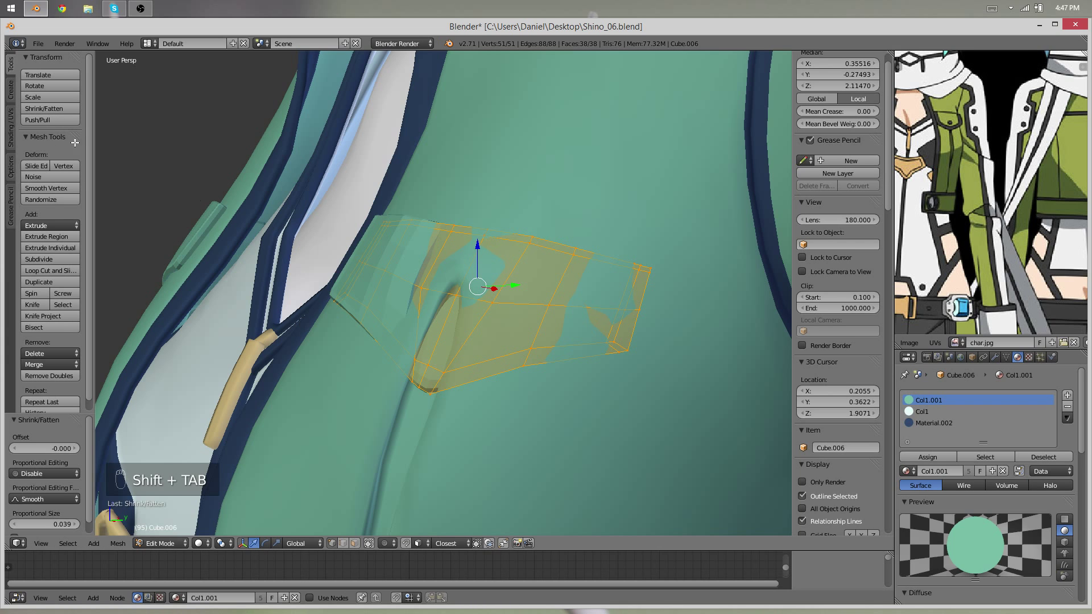
click(47, 108)
right_click(43, 108)
click(64, 110)
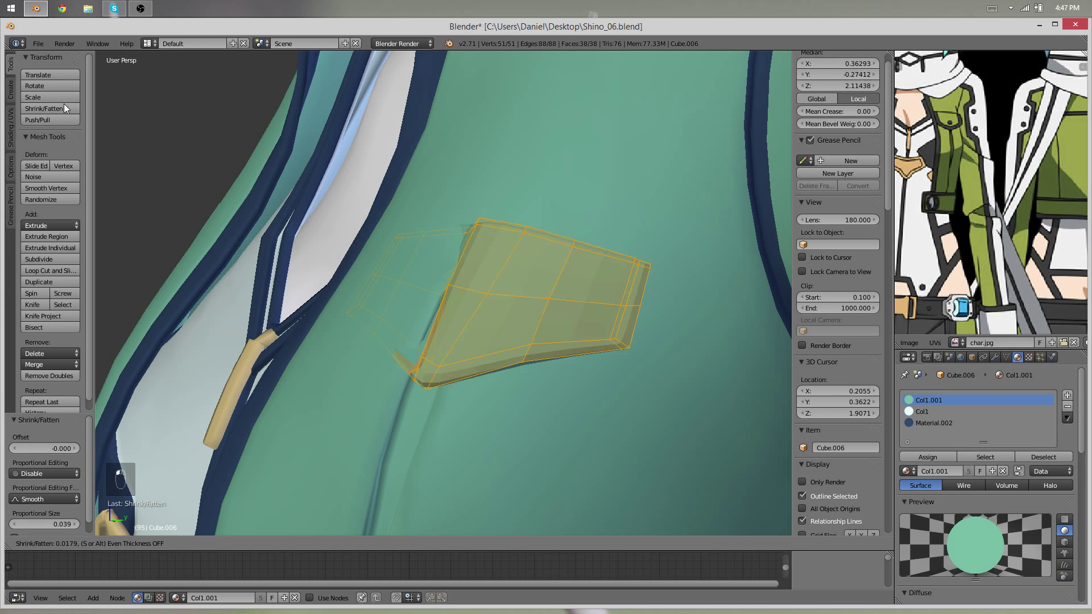
right_click(108, 159)
Recalculate the flap's normals and apply Shrink/Fatten to the whole mesh with an offset of -0.014
key(ctrl+n)
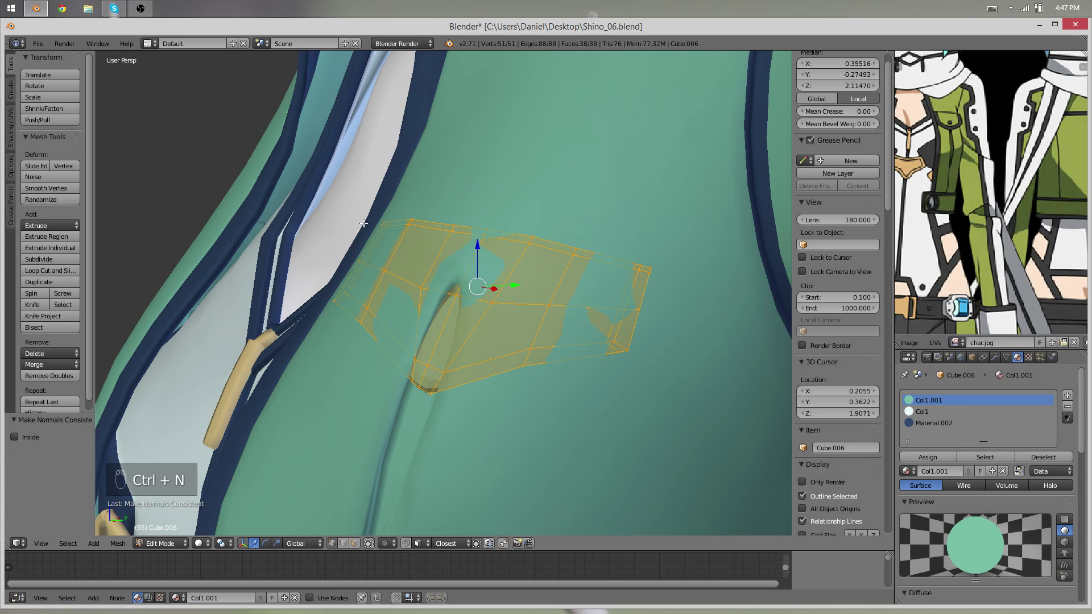
click(43, 108)
click(42, 116)
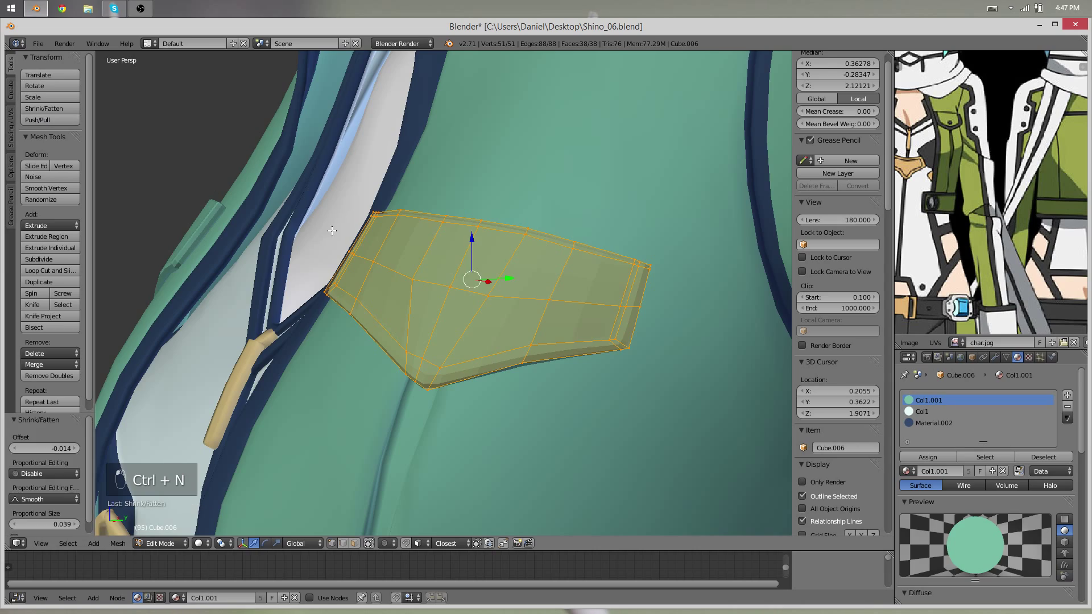
middle_drag(332, 230, 52, 216)
key(Tab)
middle_drag(383, 253, 553, 315)
Select the edge loops along the flap's sides and lower rim and assign the blue Material.002 to those faces
key(Tab)
alt+right_click(553, 315)
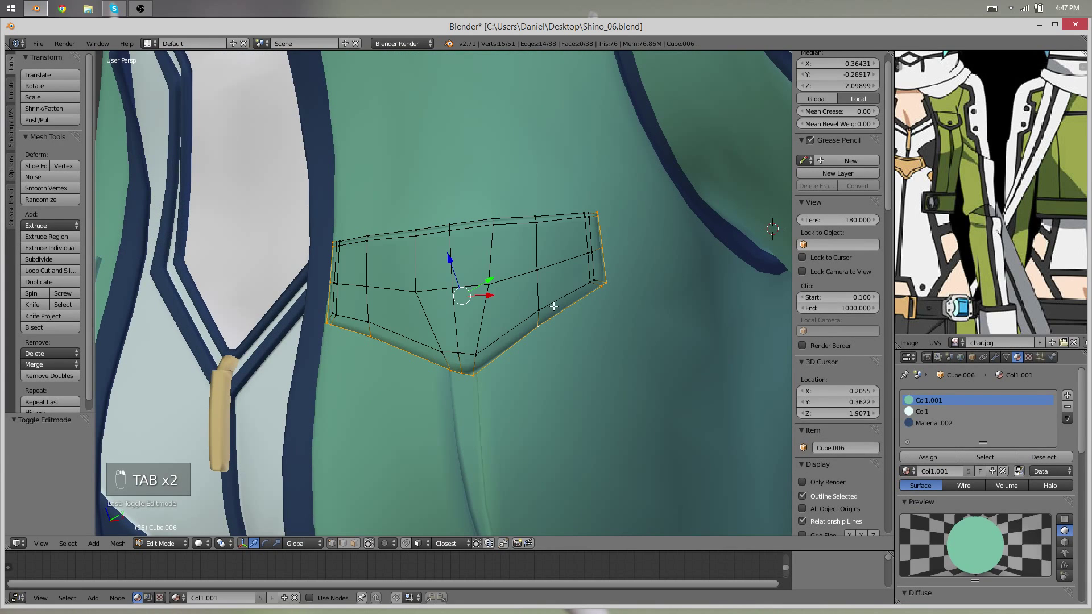
alt+shift+right_click(592, 240)
middle_drag(592, 240, 313, 275)
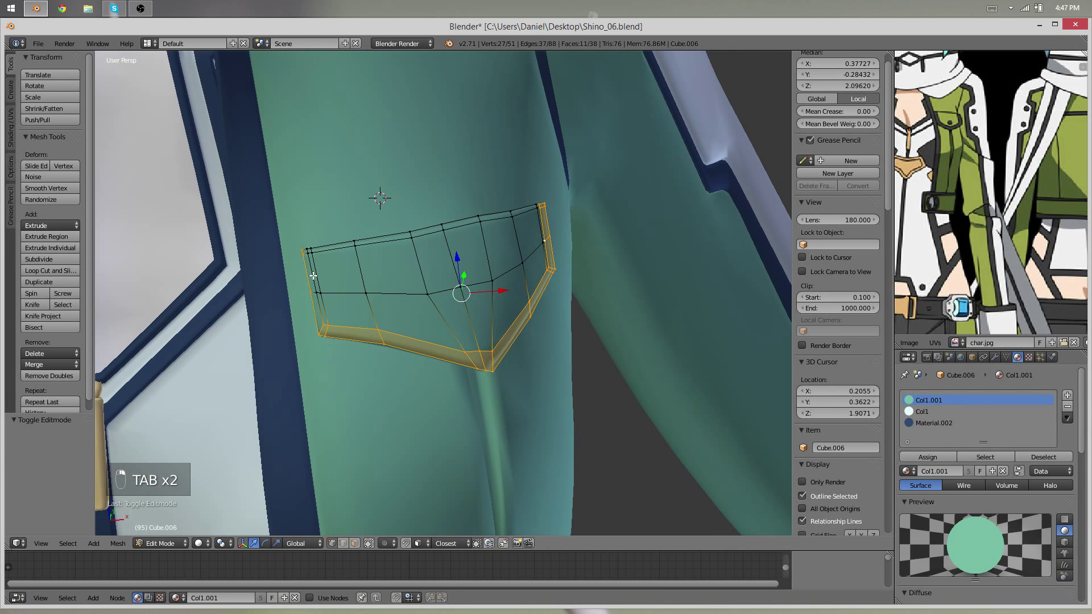
click(939, 421)
click(935, 455)
scroll(577, 405, down, 1)
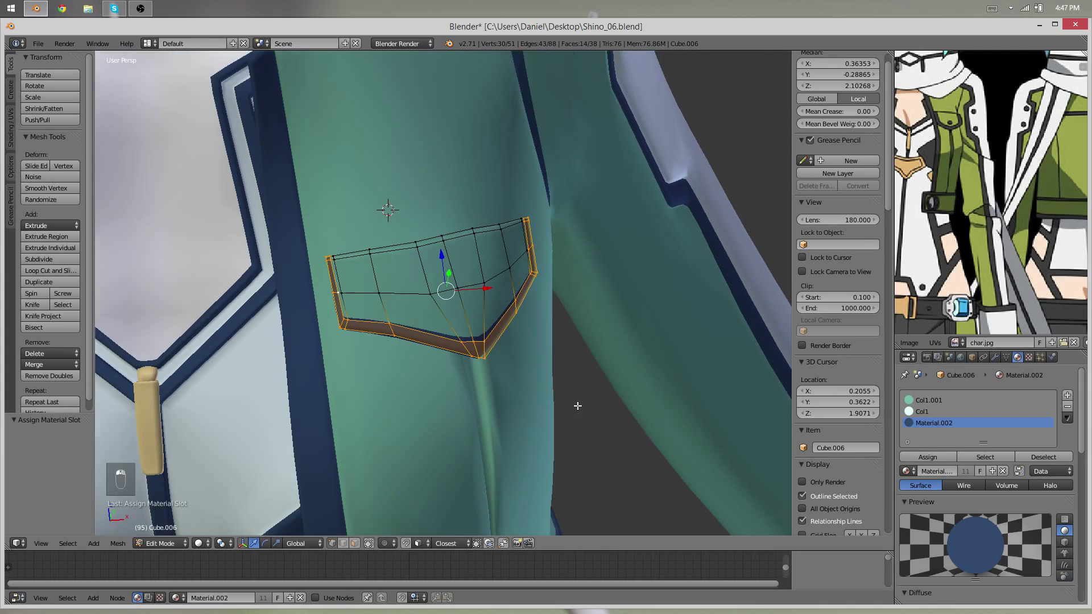
Add a loop cut across the flap's lower section and slide it down against the blue border
scroll(546, 376, up, 3)
key(ctrl+r)
click(509, 335)
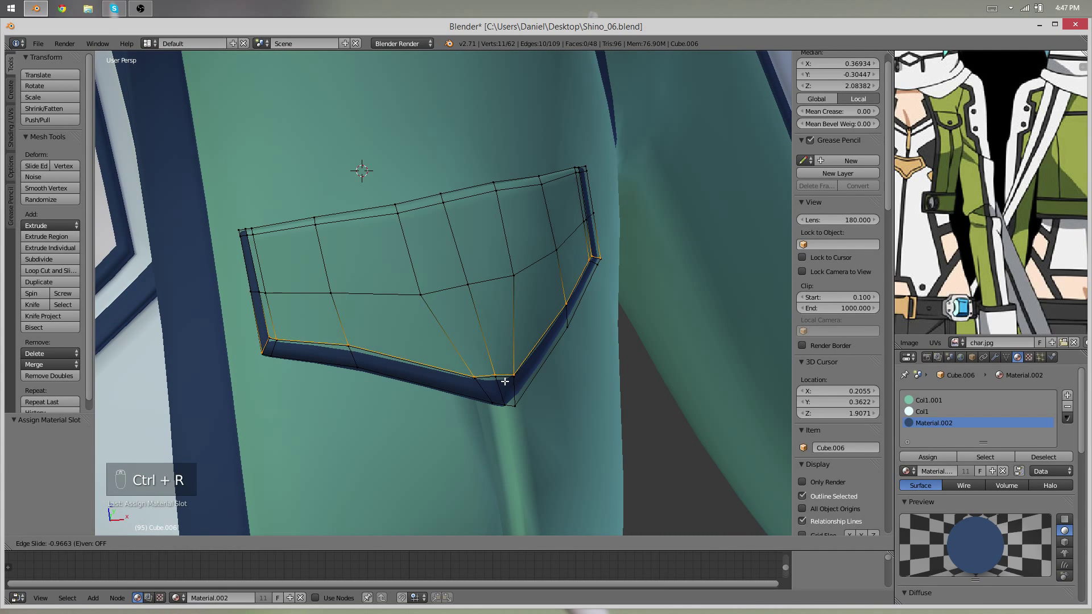
click(504, 382)
key(Tab)
middle_drag(535, 377, 651, 320)
key(Tab)
Move the new edge loop slightly up and shift the inner vertices at the border's lower right corner inward
scroll(477, 315, up, 3)
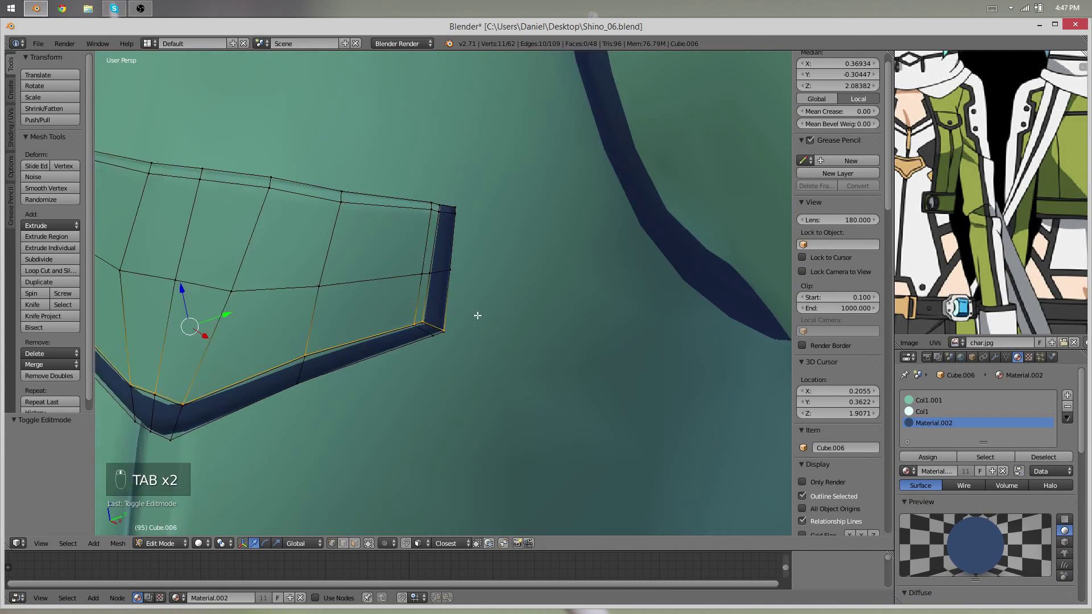
scroll(477, 315, up, 3)
scroll(370, 346, up, 1)
key(g)
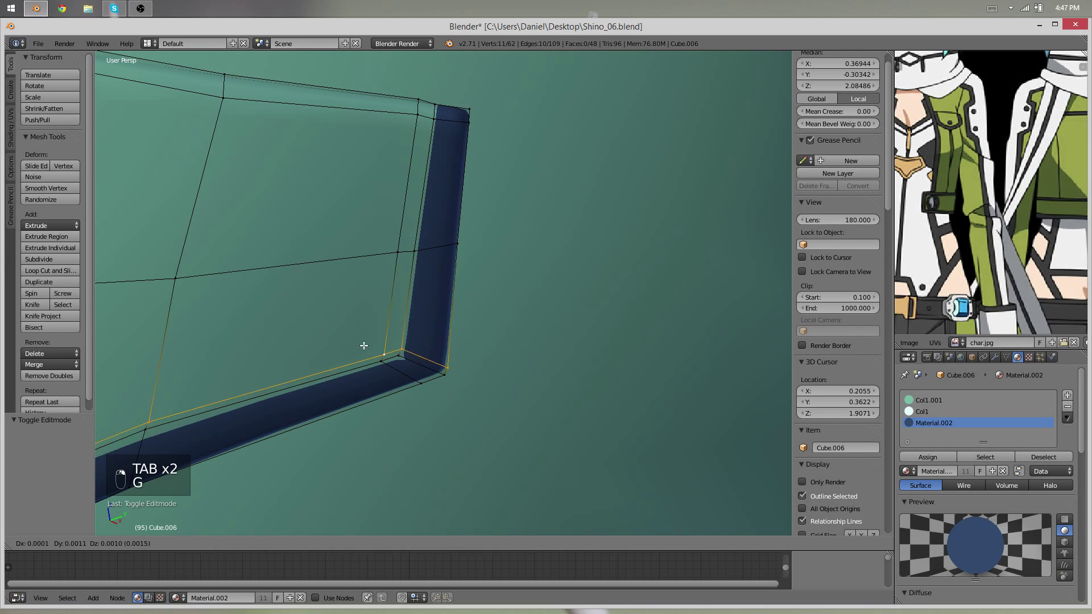
click(367, 343)
right_click(398, 356)
key(g)
click(392, 352)
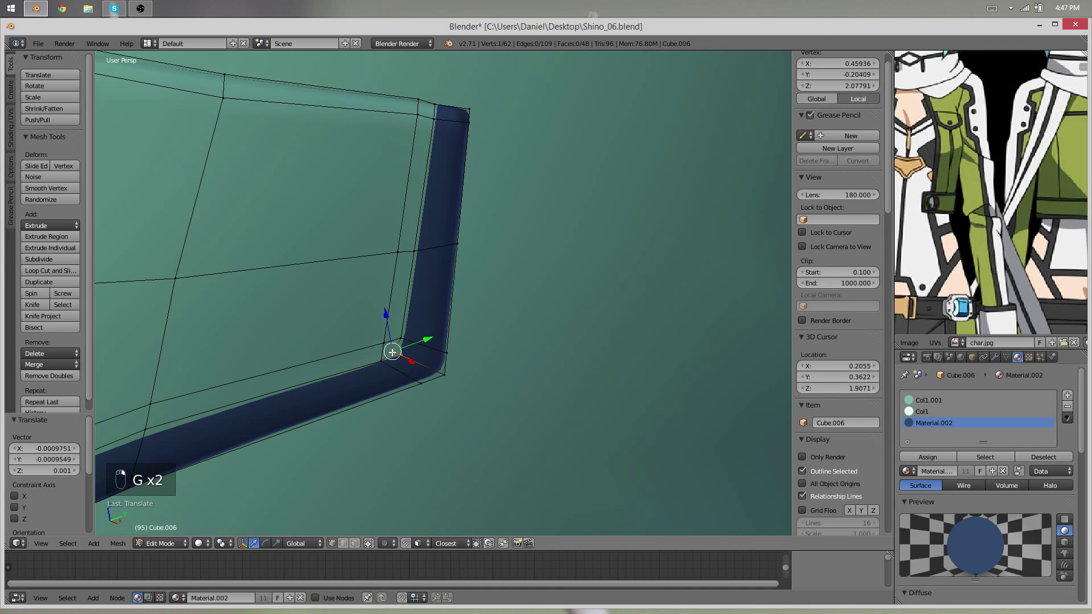
right_click(388, 348)
key(g)
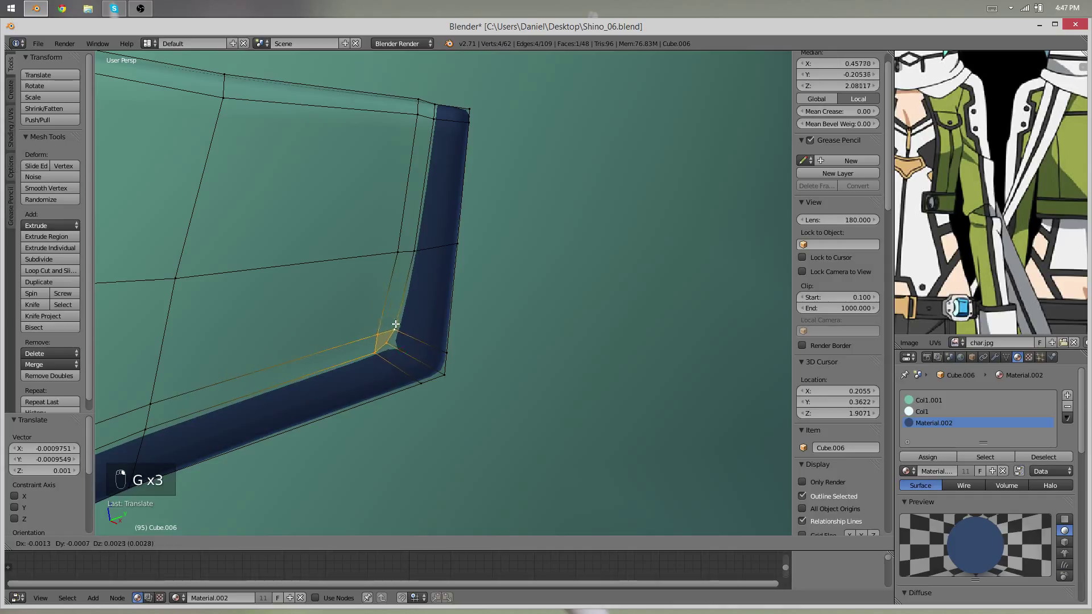
Slide the three-vertex edge beside the right blue border inward, then adjust its middle vertex along the horizontal edge
right_drag(417, 249, 436, 117)
right_click(435, 111)
right_click(418, 97)
shift+right_click(418, 115)
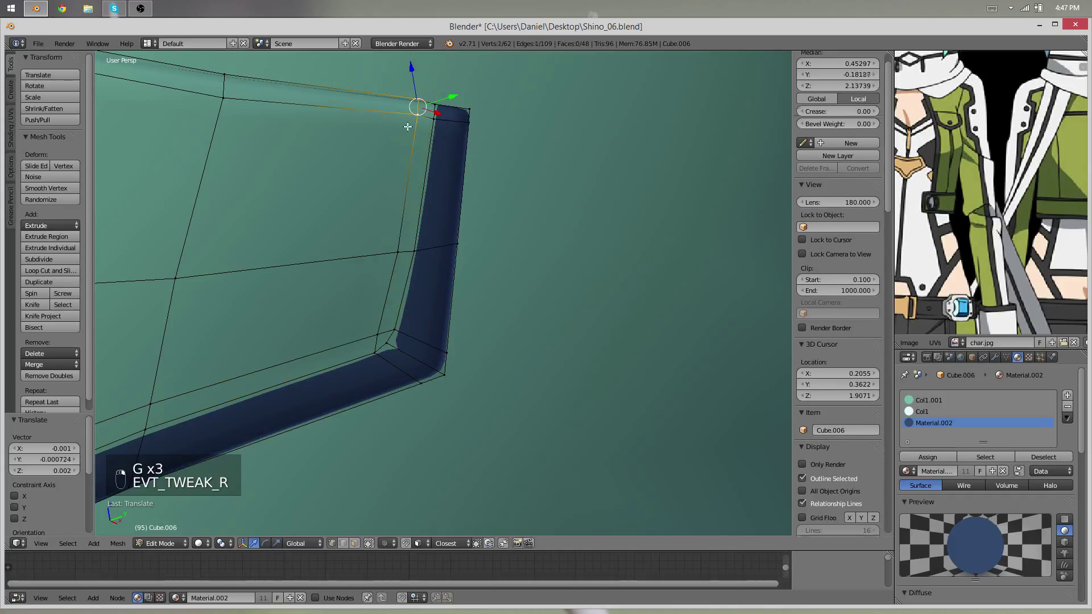
shift+right_click(400, 251)
key(g)
key(g)
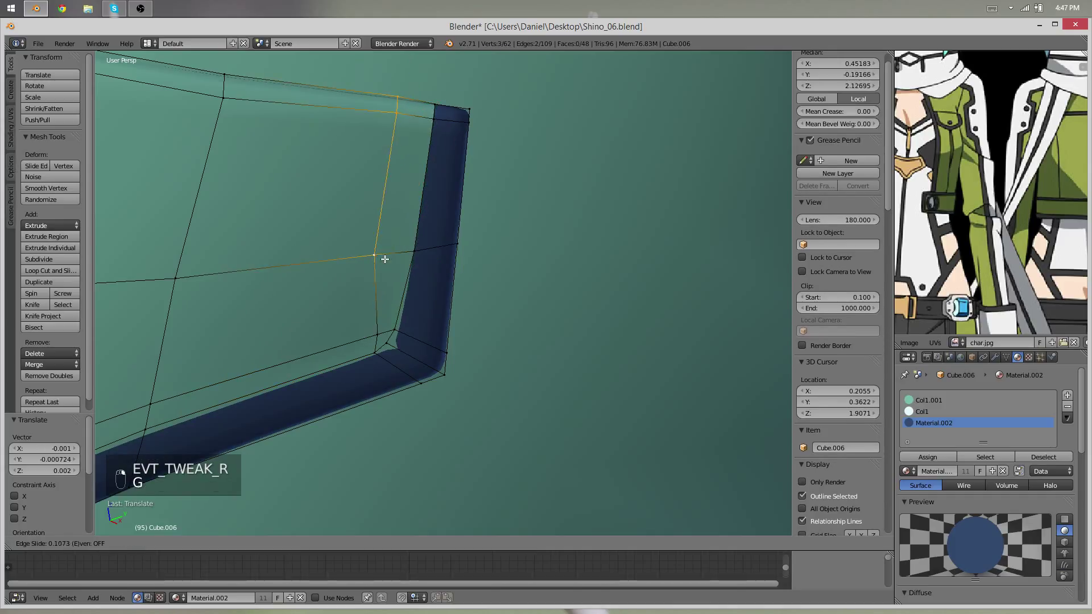
click(383, 260)
right_click(365, 263)
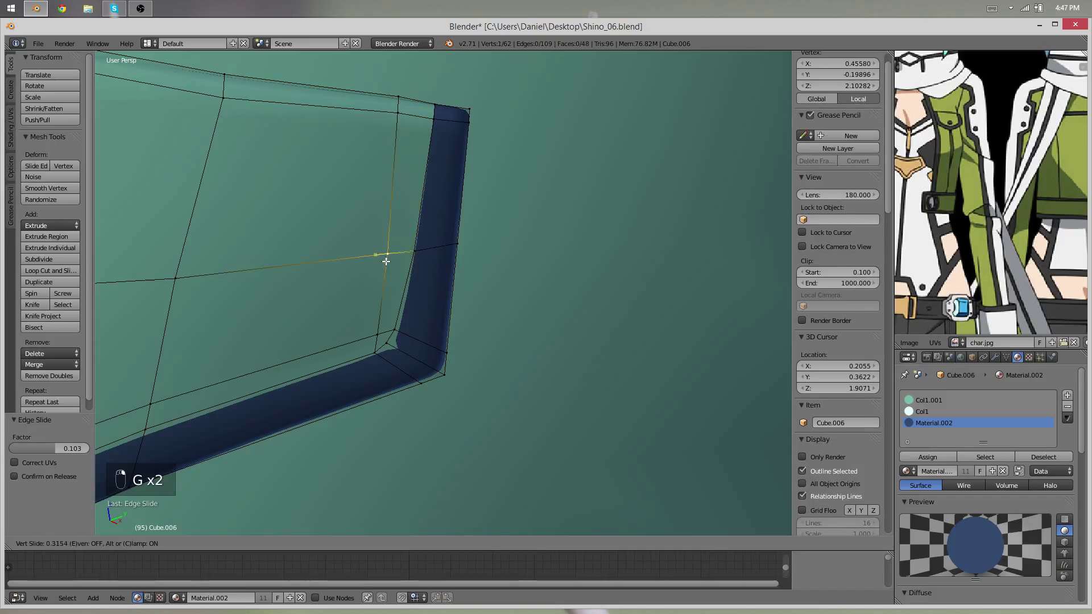
Move and rotate the inner edge of the right blue border to even out the trim's width
right_click(431, 104)
shift+right_click(431, 119)
shift+right_click(415, 247)
key(g)
click(411, 241)
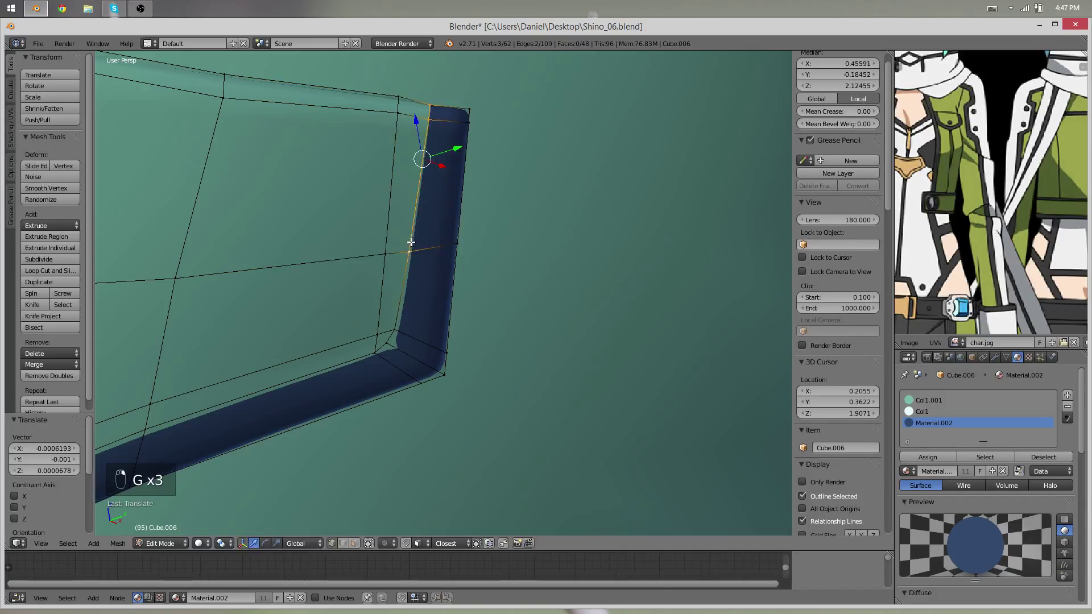
key(r)
click(519, 227)
key(r)
click(527, 249)
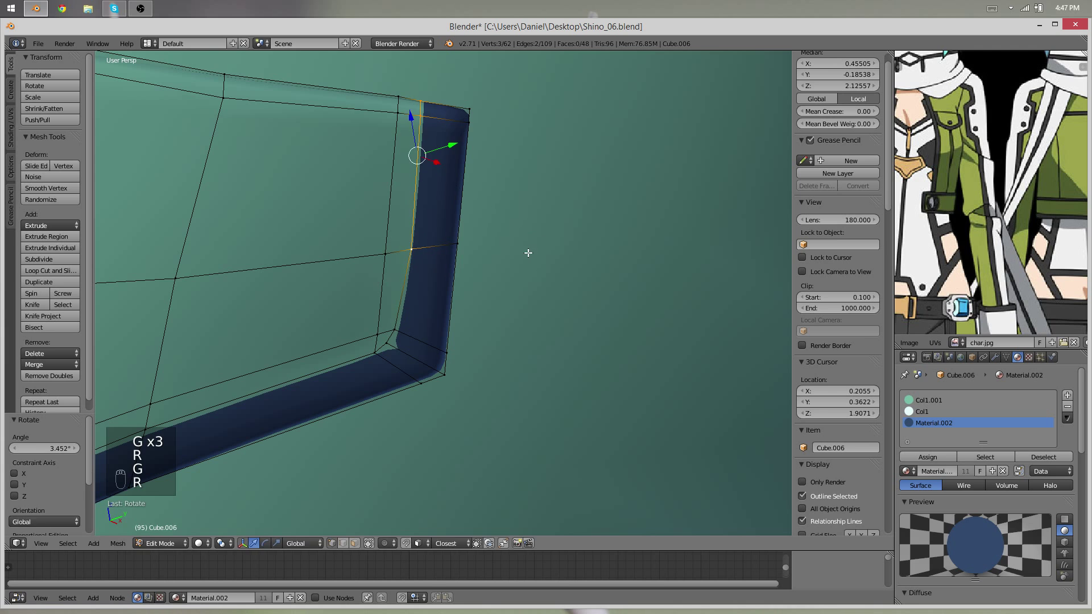
key(g)
key(Tab)
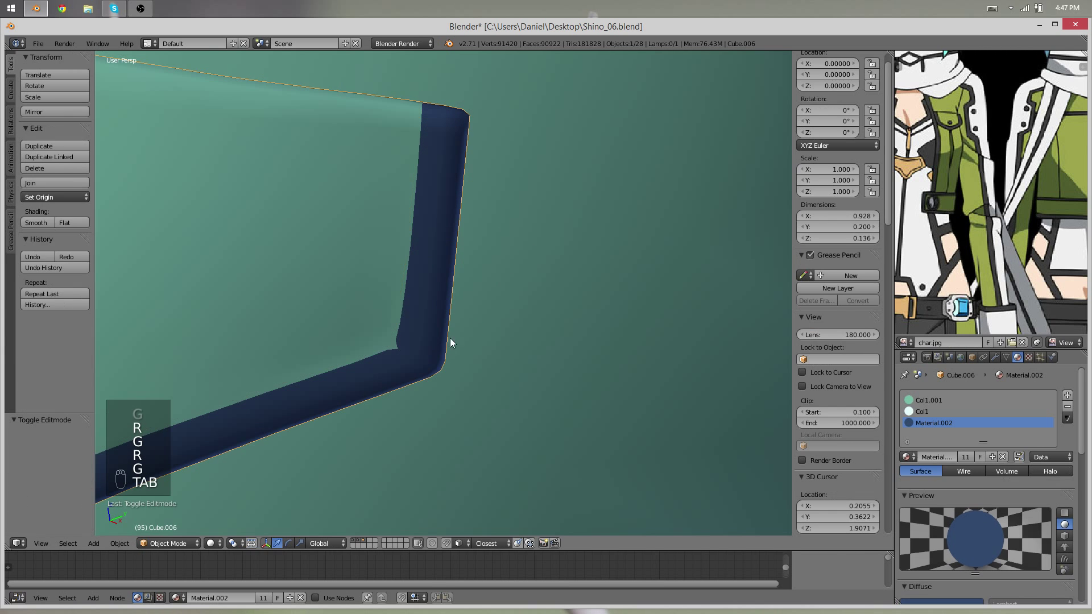
key(Tab)
right_click(387, 343)
key(Tab)
scroll(344, 327, down, 9)
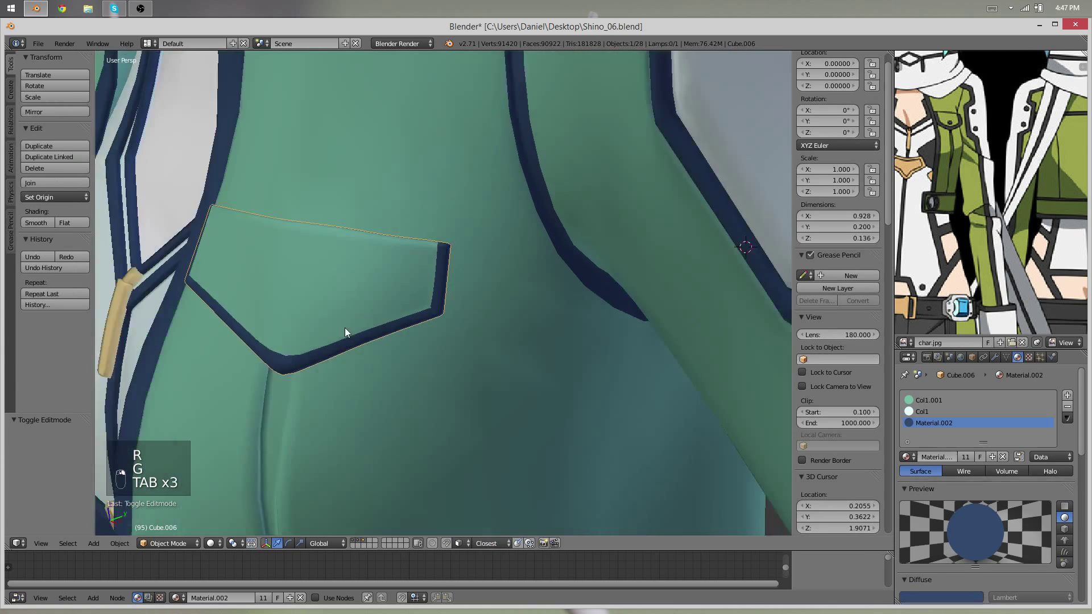
Scale the three inner border vertices at the flap's lower tip closer together and move them down into a sharper point
middle_drag(344, 327, 553, 339)
scroll(387, 327, up, 3)
key(Tab)
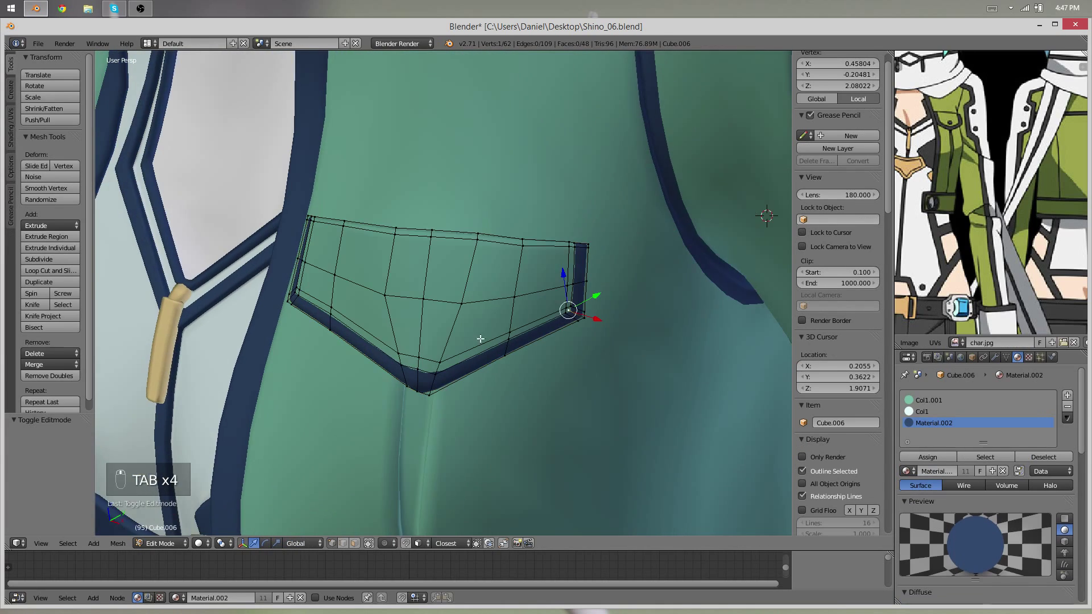
scroll(419, 320, up, 7)
shift+right_click(436, 294)
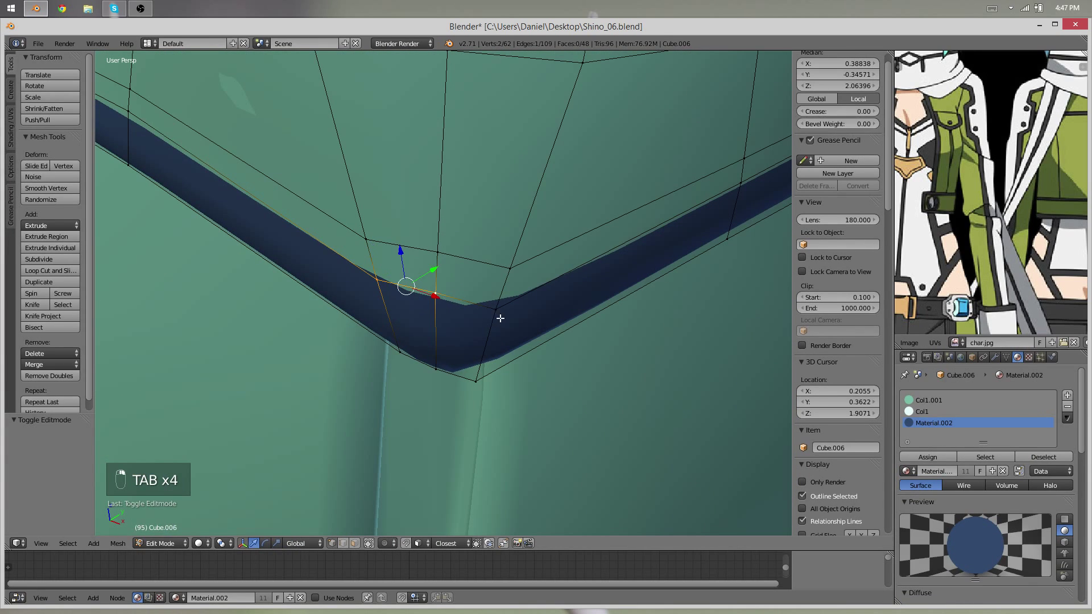
key(s)
click(460, 297)
key(g)
click(463, 318)
key(s)
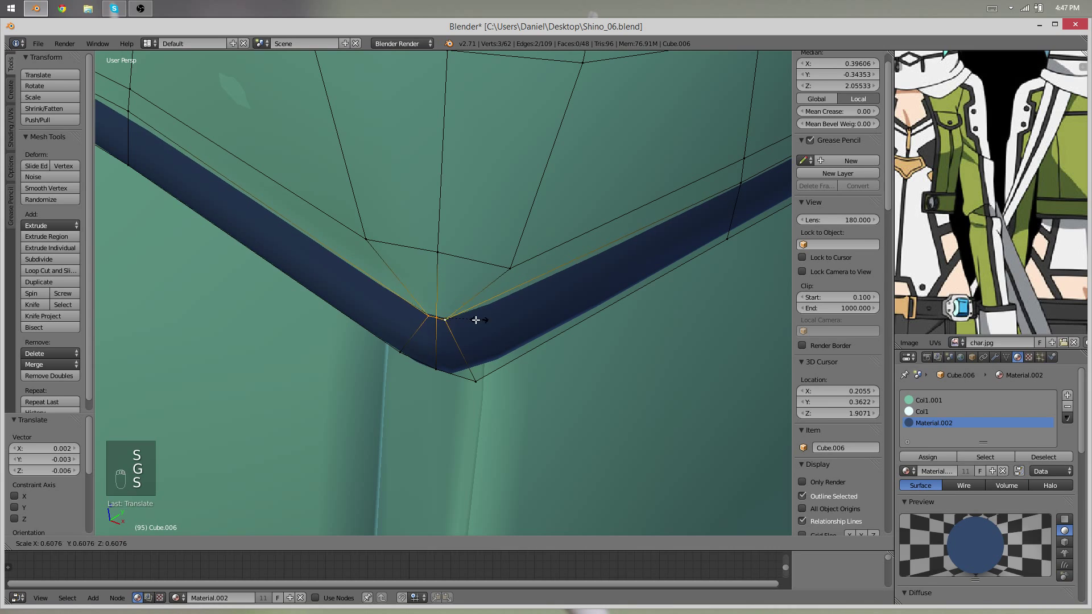
click(475, 319)
key(g)
click(481, 314)
Smooth the vertices of the inner row above the flap's lower tip and undo the last smoothing
key(Tab)
scroll(455, 319, down, 3)
key(Tab)
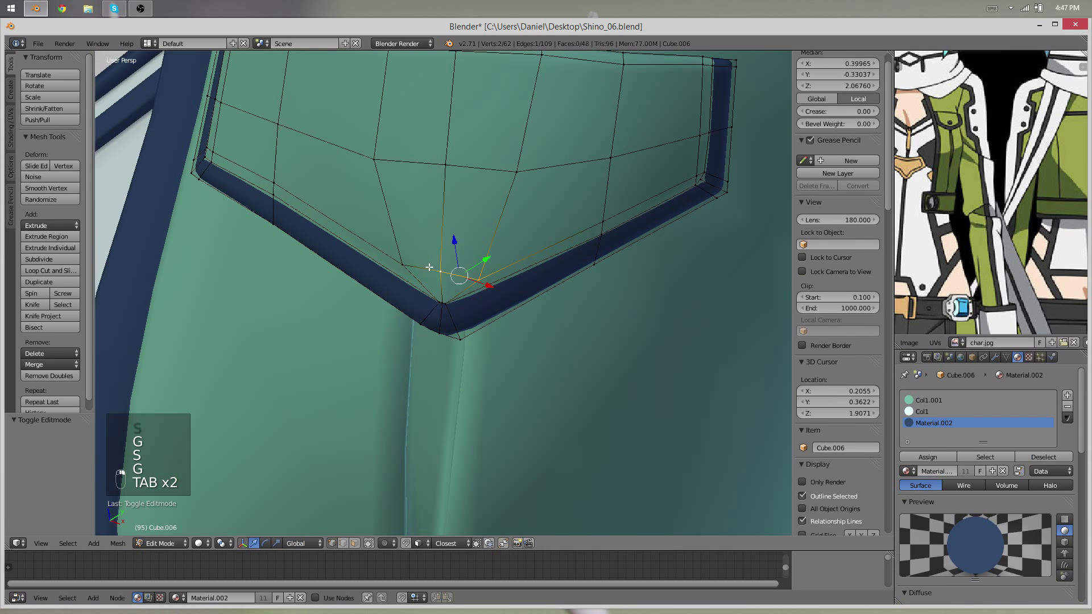
right_click(600, 221)
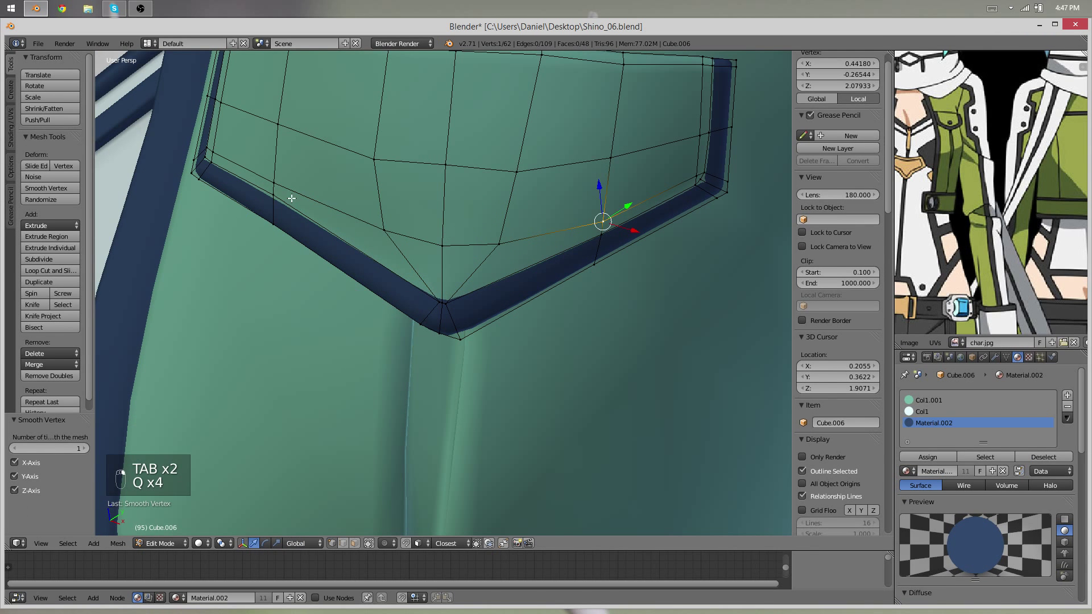
key(Tab)
middle_drag(363, 325, 418, 351)
key(Tab)
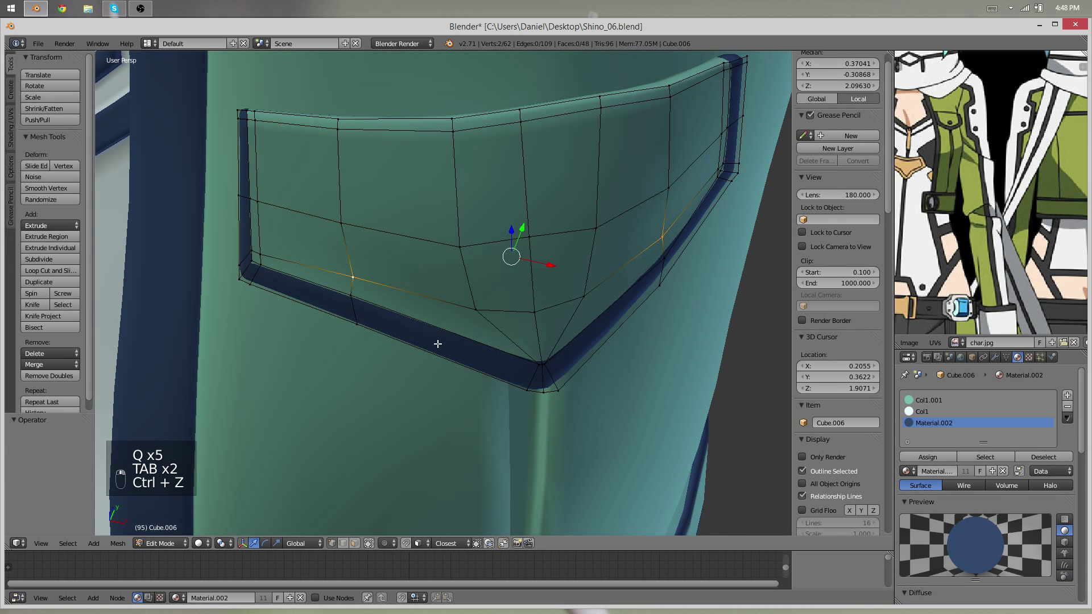
Inspect the pocket flap's smoothed shape and its fit on the jacket from the front and the side
middle_drag(672, 276, 652, 292)
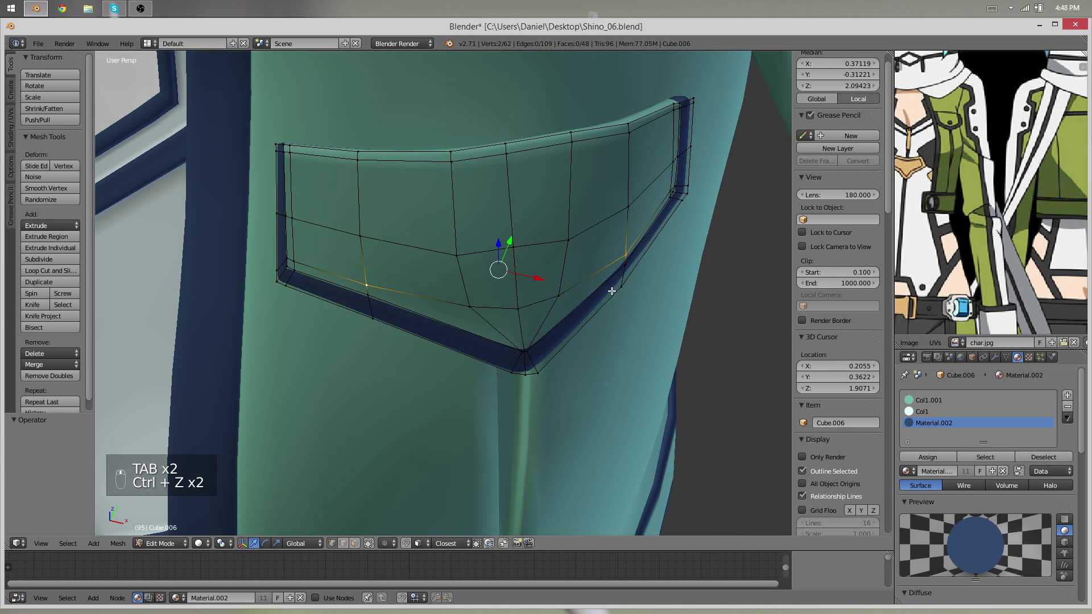
scroll(532, 363, down, 2)
key(Tab)
middle_drag(521, 404, 534, 242)
scroll(415, 271, down, 5)
key(a)
key(a)
scroll(461, 319, down, 2)
middle_drag(407, 345, 384, 291)
scroll(384, 291, up, 4)
Turn on proportional editing and move the flap's lower outer corner vertex about 0.036 units with smooth falloff
key(Tab)
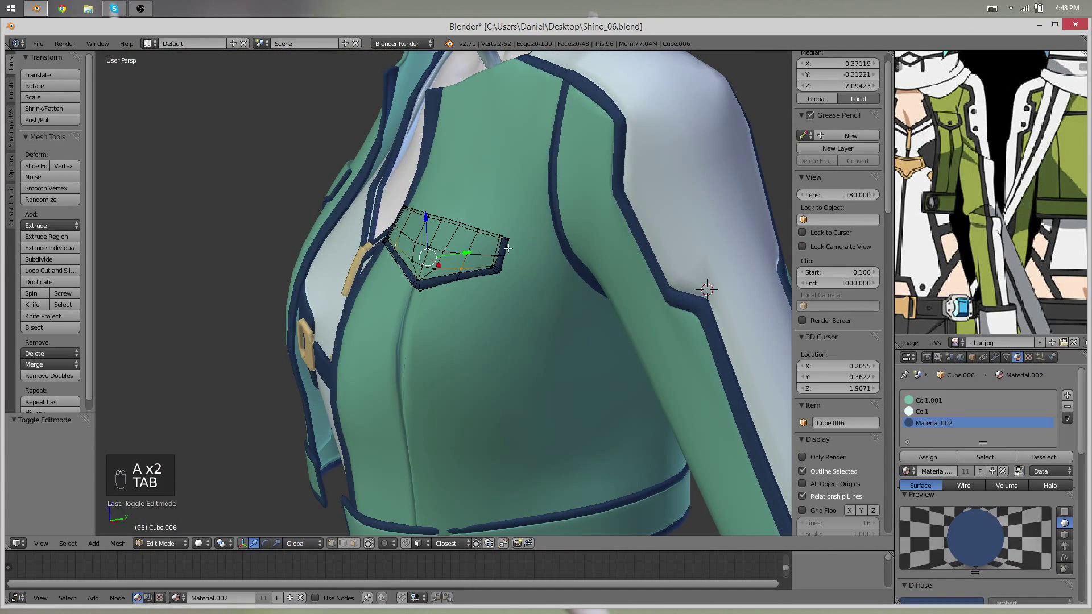
right_click(503, 266)
key(o)
middle_drag(500, 257, 529, 301)
key(h)
key(ctrl+z)
key(g)
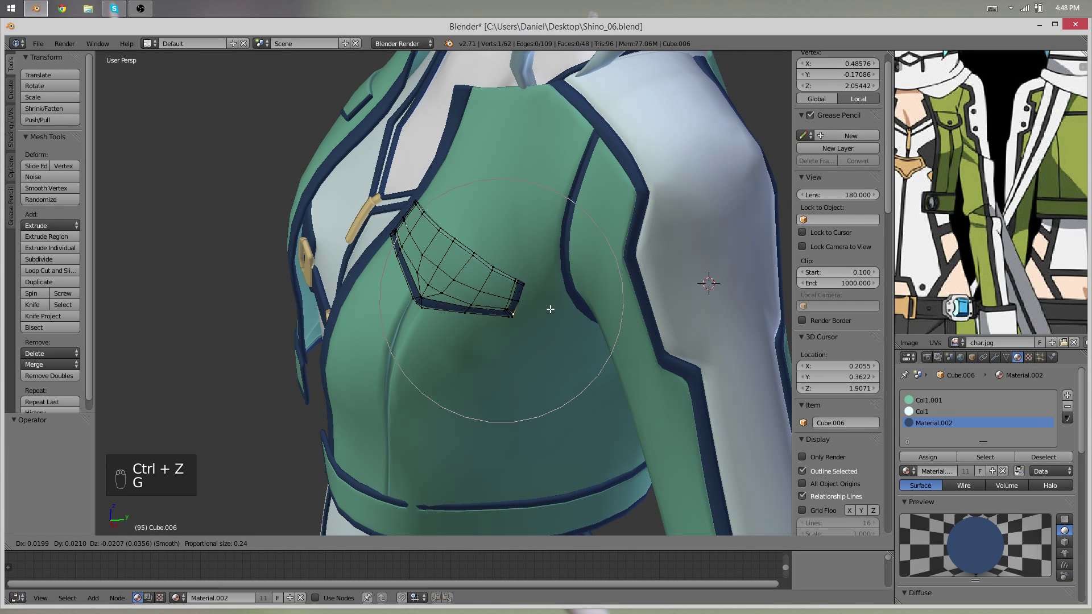
click(549, 309)
Move vertices along the pocket flap's upper edge with proportional falloff so the flap follows the jacket's chest curve
middle_drag(550, 308, 469, 273)
key(g)
right_click(463, 246)
key(g)
click(461, 241)
middle_drag(418, 230, 450, 276)
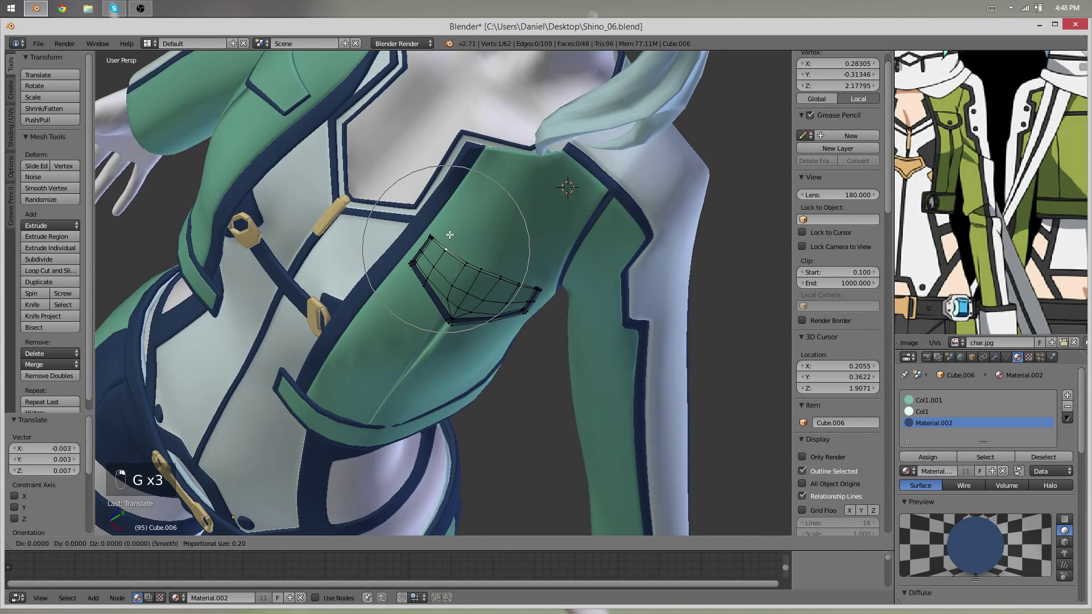
scroll(497, 330, down, 3)
key(Tab)
middle_drag(497, 330, 462, 289)
key(Tab)
key(g)
click(540, 284)
Edit the jacket body and move its vertices behind the pocket flap with proportional falloff
key(Tab)
right_click(440, 270)
key(Tab)
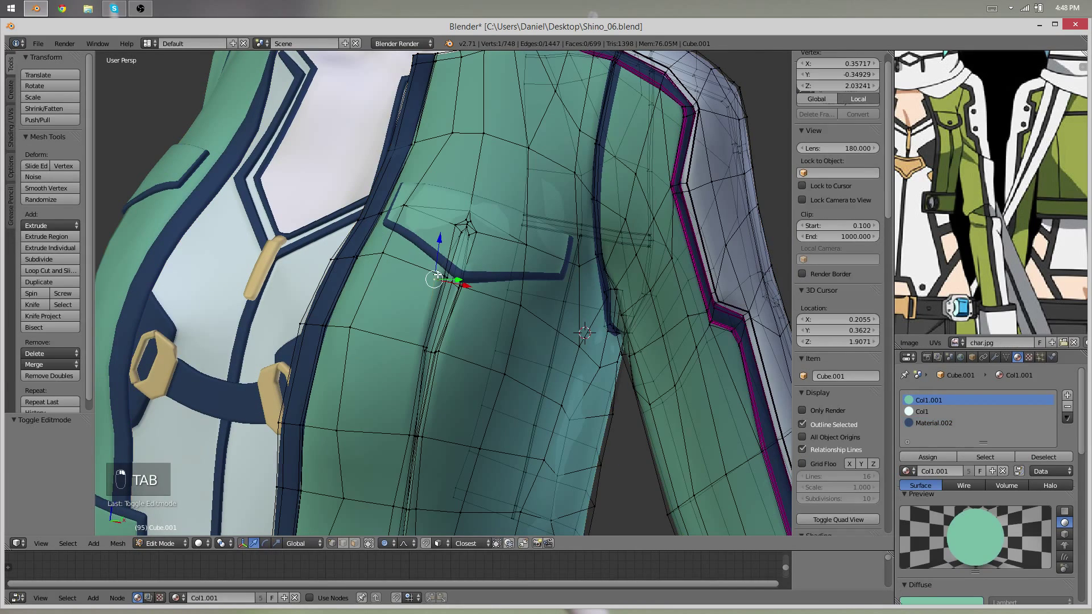
key(g)
click(474, 218)
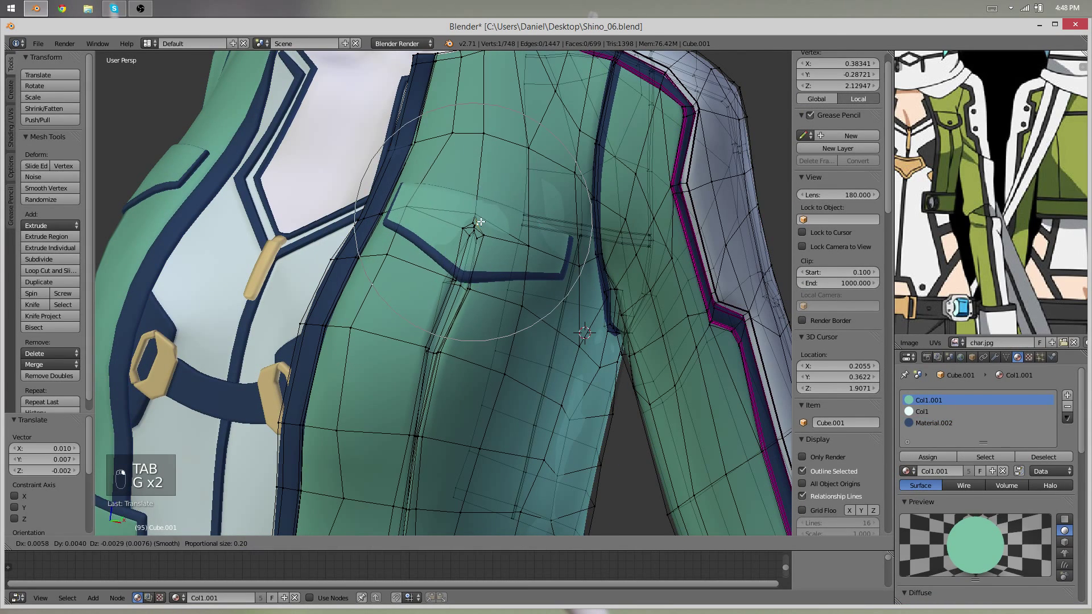
click(480, 222)
key(Tab)
Edit the jacket's hem band and move the part below the chest seam to fit against the jacket body
scroll(447, 264, down, 4)
middle_drag(447, 265, 441, 352)
key(Tab)
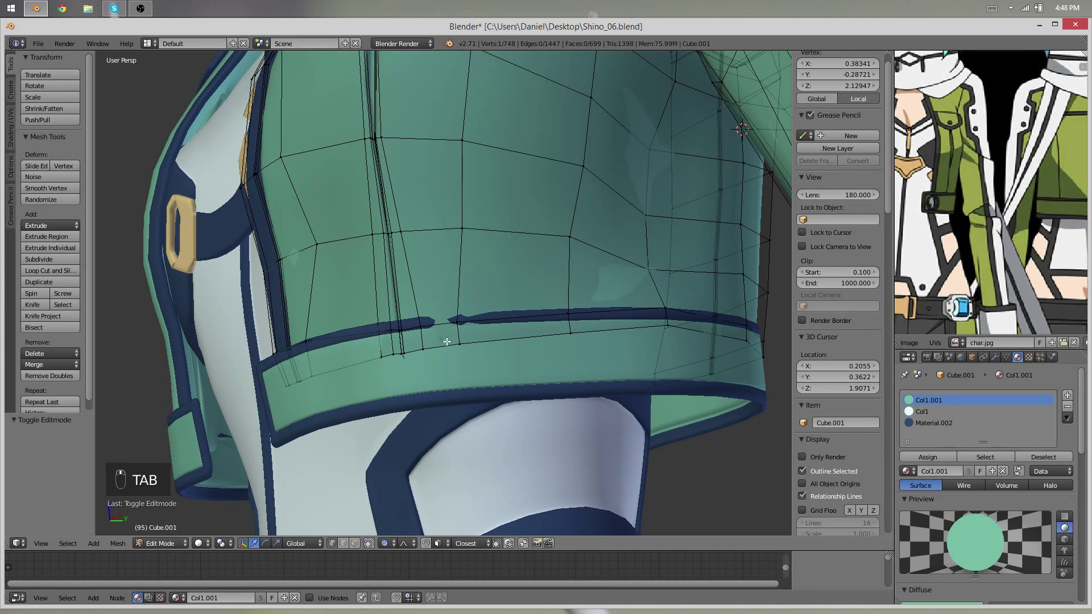
key(Tab)
right_click(508, 382)
key(Tab)
middle_drag(455, 428, 531, 447)
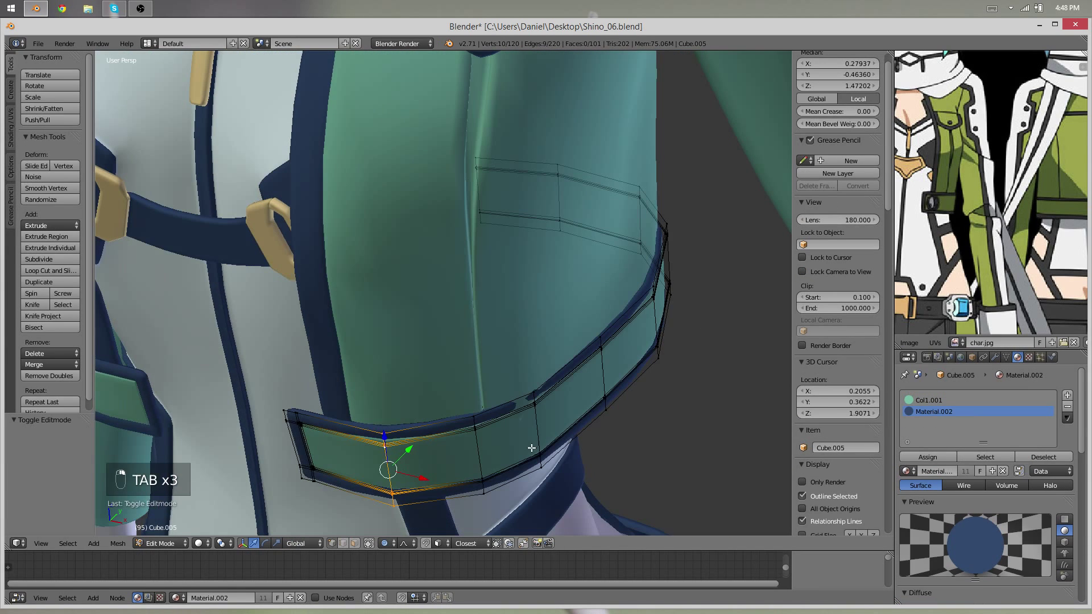
right_click(528, 401)
key(g)
middle_drag(529, 401, 403, 391)
click(527, 447)
Adjust the corner vertex at the front underside of the hem band with a small proportional move
key(Tab)
scroll(522, 446, down, 3)
key(a)
key(a)
key(Tab)
right_click(404, 391)
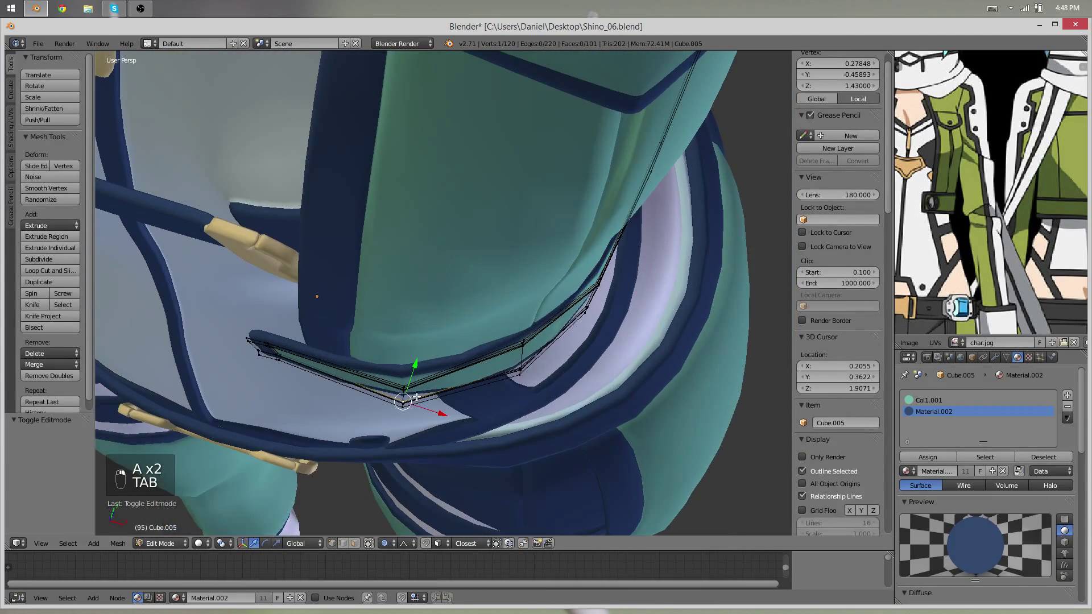
key(g)
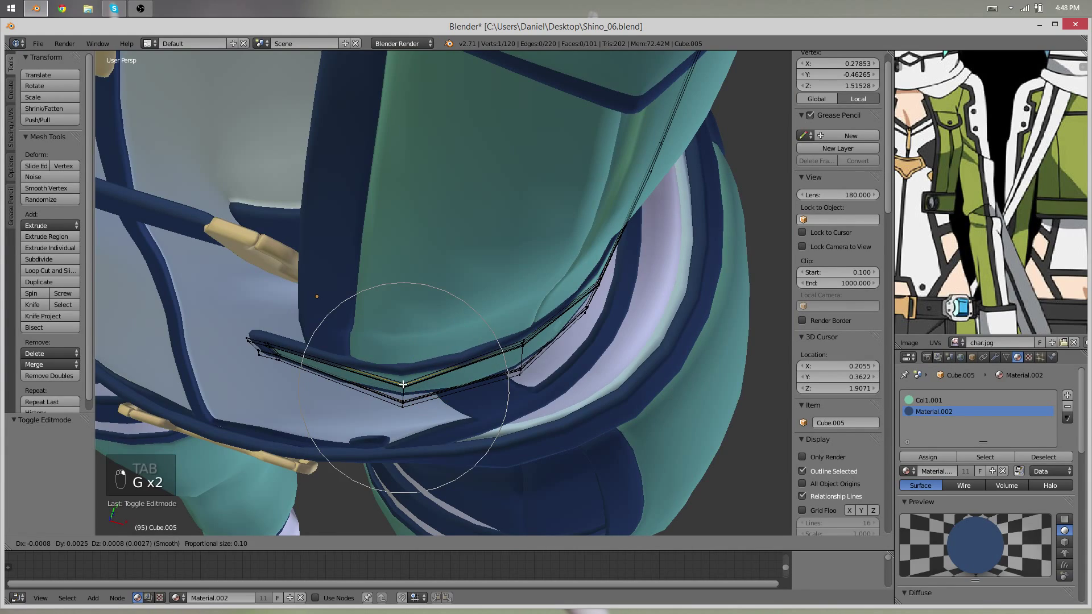
click(402, 385)
key(Tab)
Review the jacket from several angles and save the file over Shino_06.blend
scroll(434, 391, down, 5)
middle_drag(434, 391, 393, 269)
key(a)
key(a)
scroll(392, 270, down, 4)
key(a)
middle_drag(428, 227, 482, 267)
scroll(428, 248, up, 4)
scroll(443, 293, down, 5)
key(ctrl+s)
click(541, 335)
Switch editing to the jacket body and box-select the vertical column of vertices on its side beneath the arm
scroll(512, 282, up, 3)
key(Tab)
scroll(522, 299, up, 2)
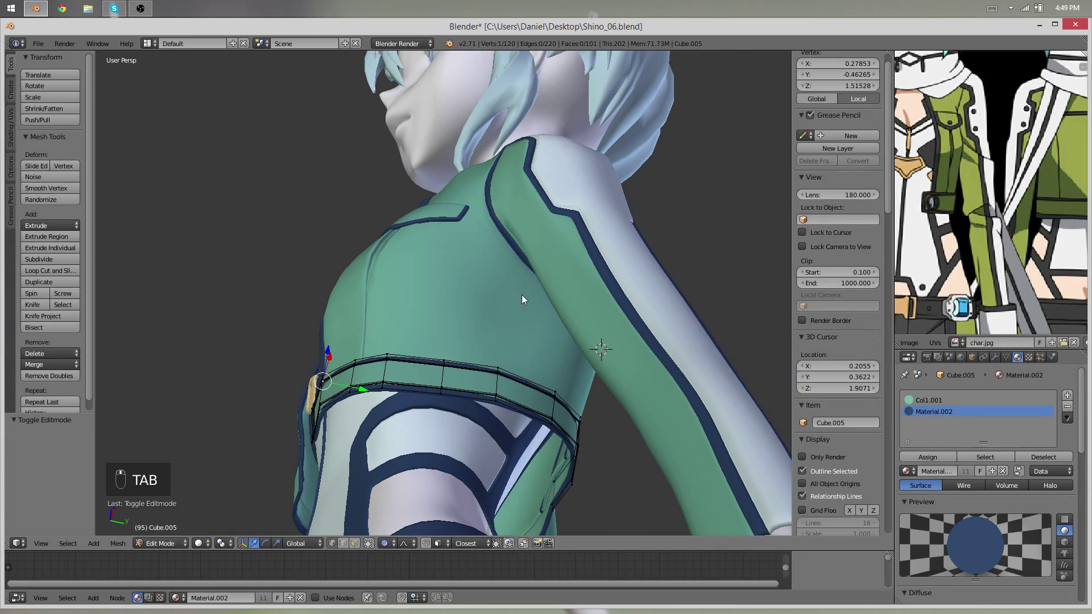
key(Tab)
right_click(520, 298)
key(Tab)
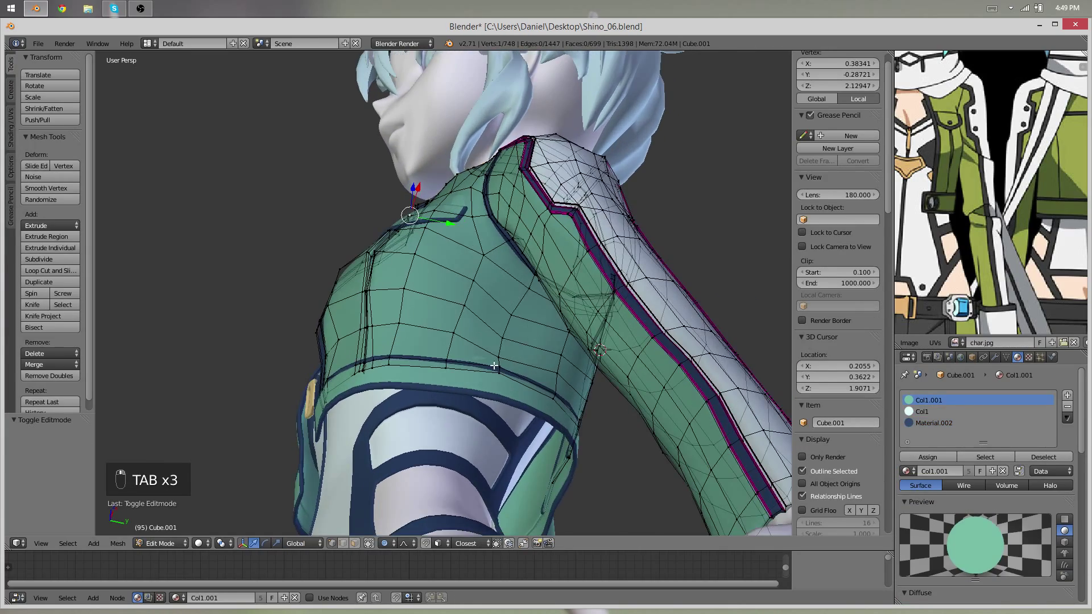
middle_drag(493, 365, 512, 296)
scroll(512, 295, up, 5)
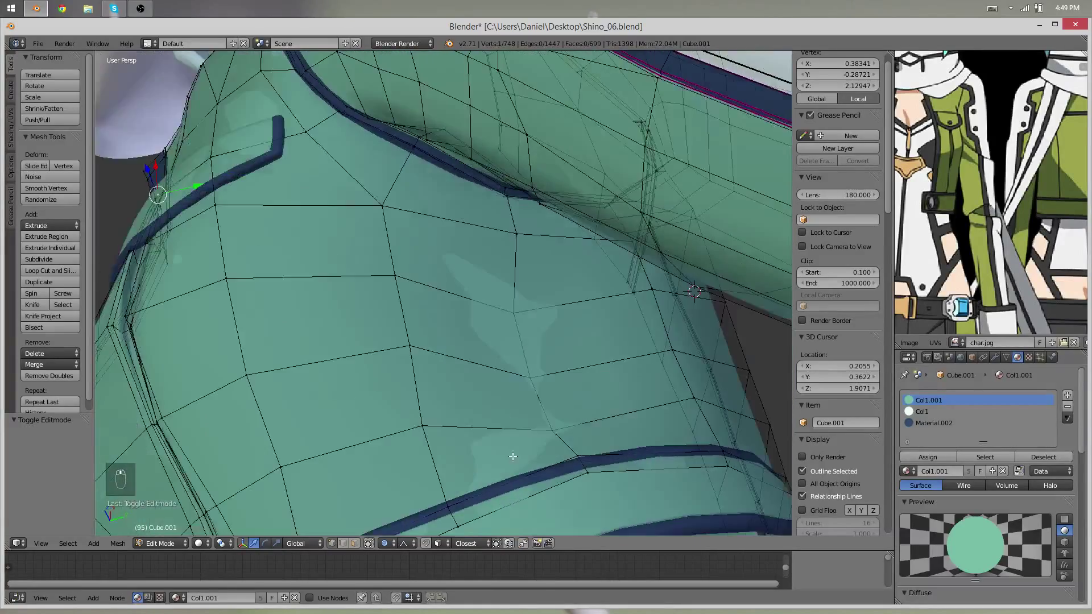
scroll(512, 456, down, 2)
drag(455, 253, 454, 248)
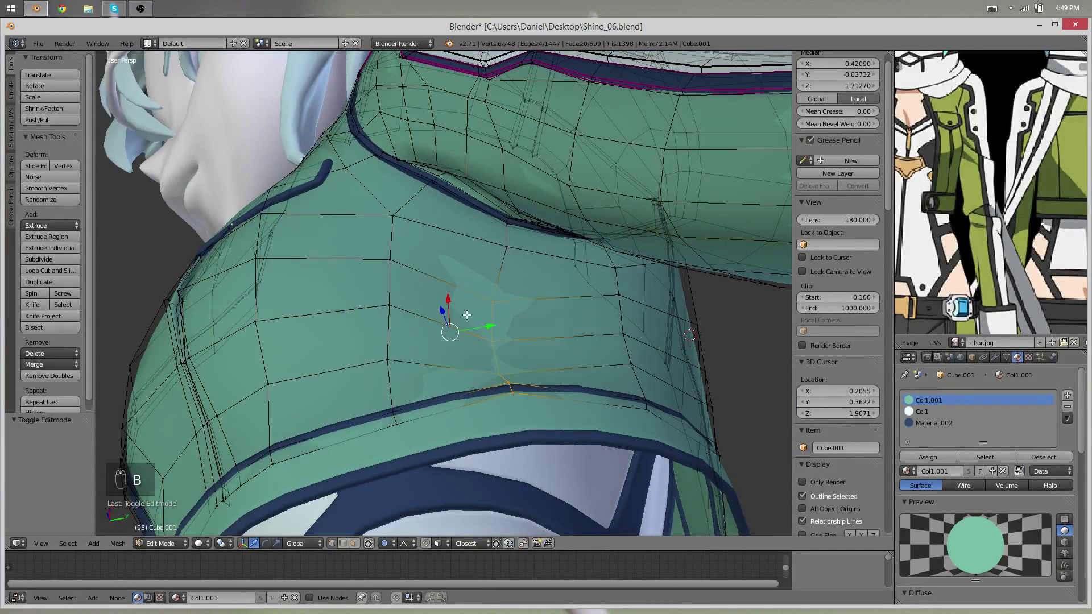
Box-select the next vertex up the column toward the armpit to add it to the selection
scroll(512, 296, up, 2)
key(b)
drag(523, 320, 506, 263)
scroll(459, 252, down, 4)
scroll(459, 252, up, 4)
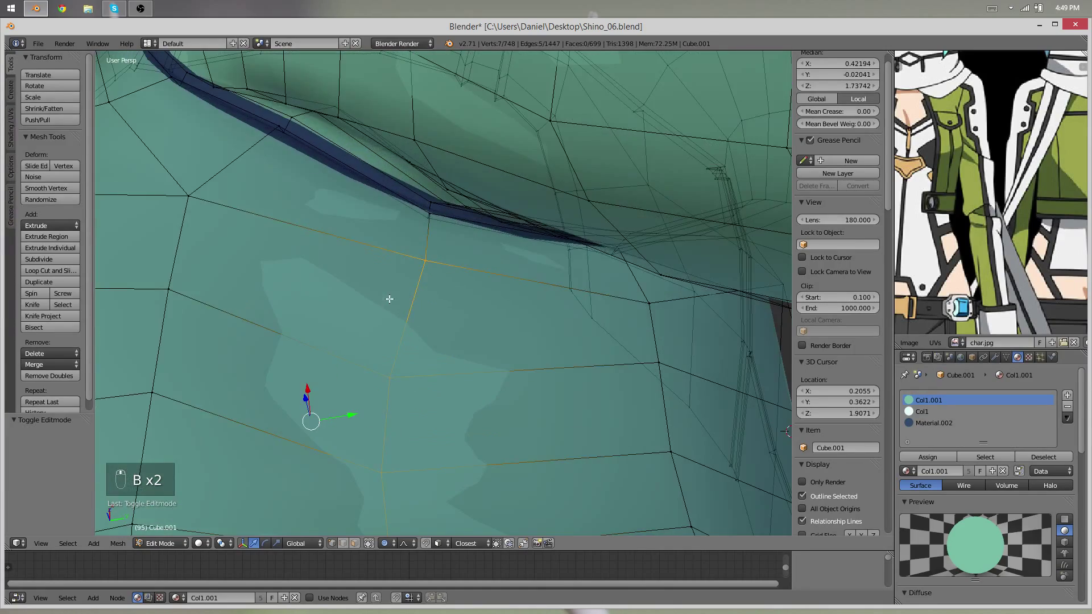
scroll(459, 252, down, 2)
Check the selected column in wireframe display and extend the selection to the vertex at the armpit trim
key(z)
key(t)
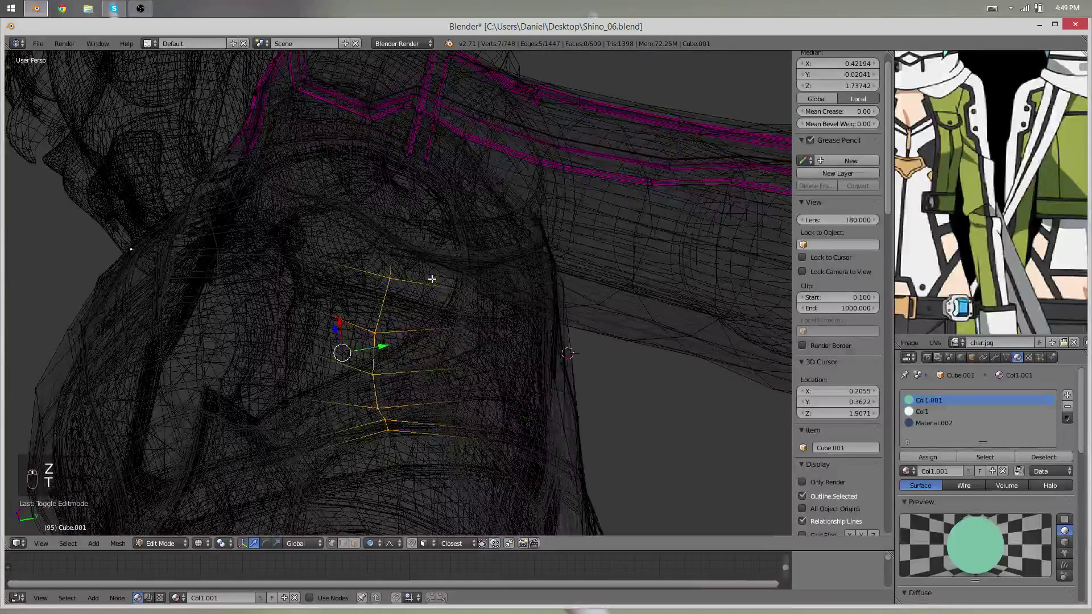
key(t)
key(z)
scroll(437, 281, up, 5)
key(minus)
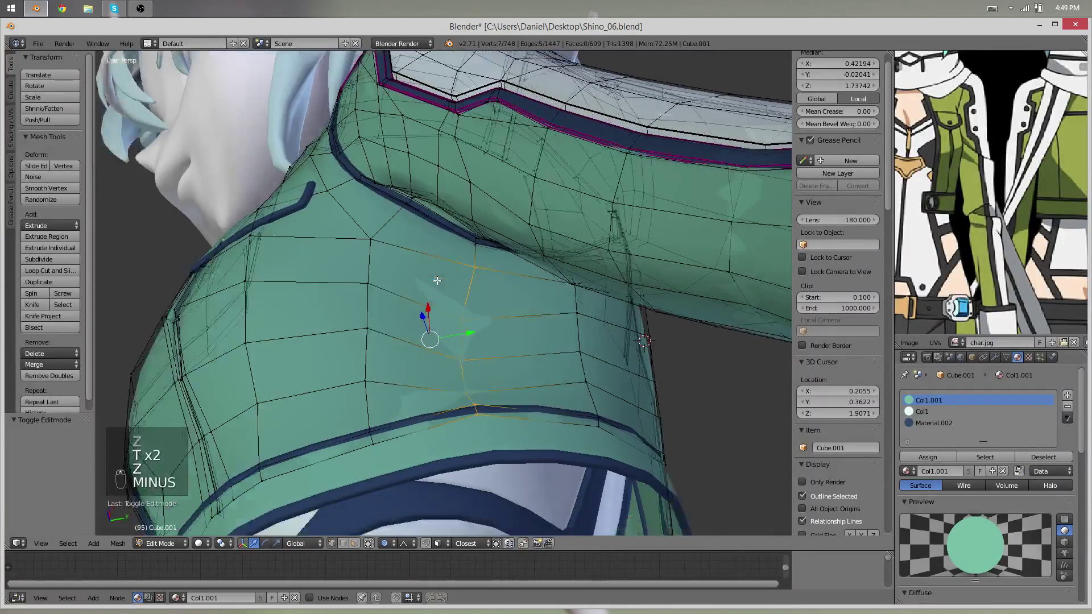
middle_drag(433, 384, 449, 294)
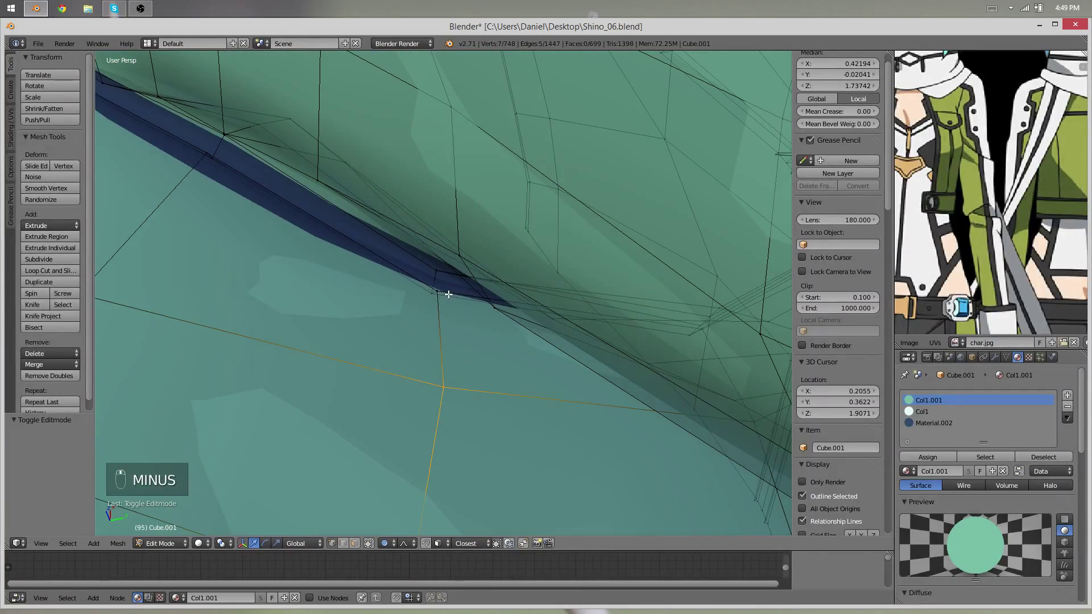
key(minus)
scroll(398, 347, up, 6)
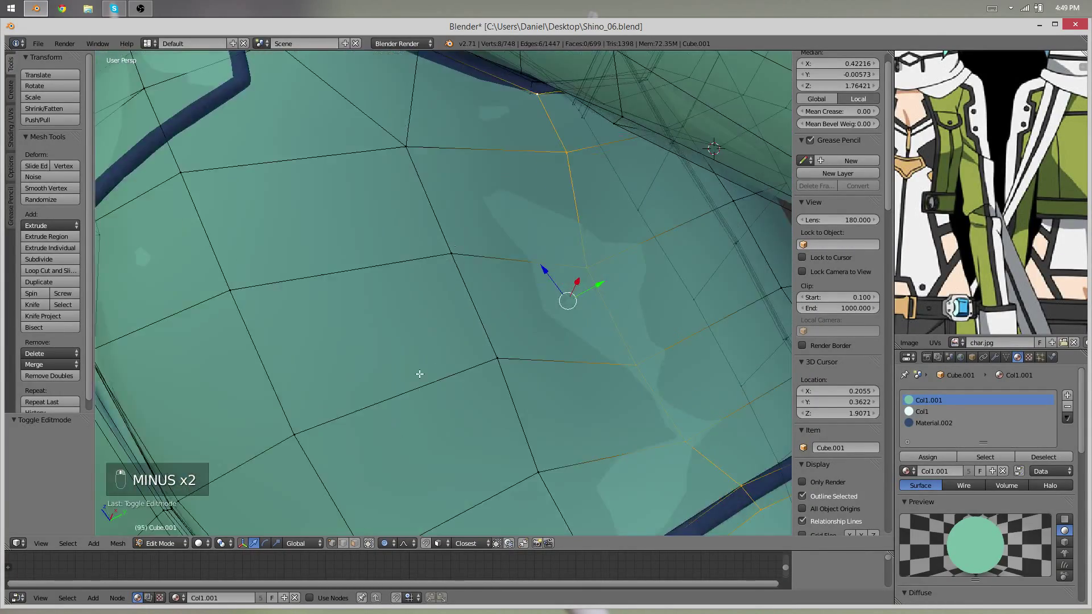
Bevel the selected side edge line by about 0.003 and add three loop cuts inside the resulting narrow strip
middle_drag(455, 372, 599, 297)
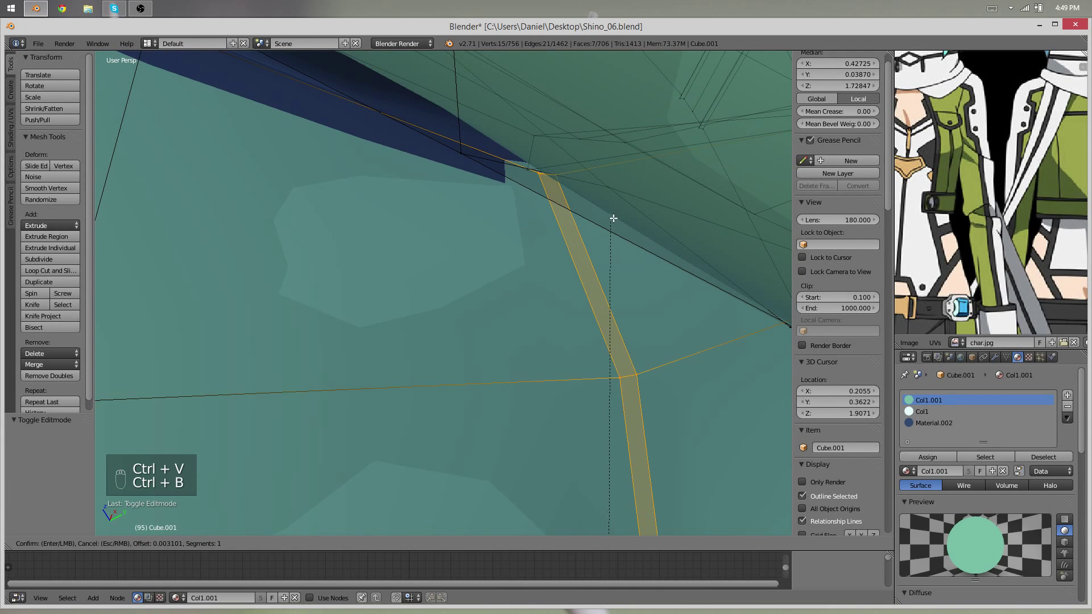
right_click(631, 374)
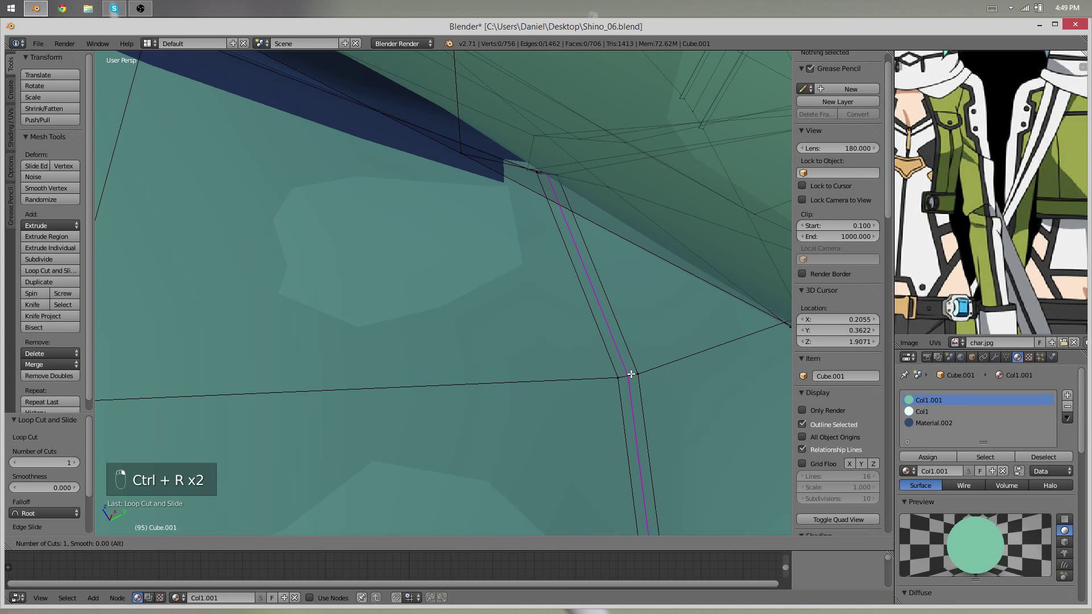
click(631, 374)
middle_drag(631, 372, 479, 297)
middle_drag(267, 264, 451, 260)
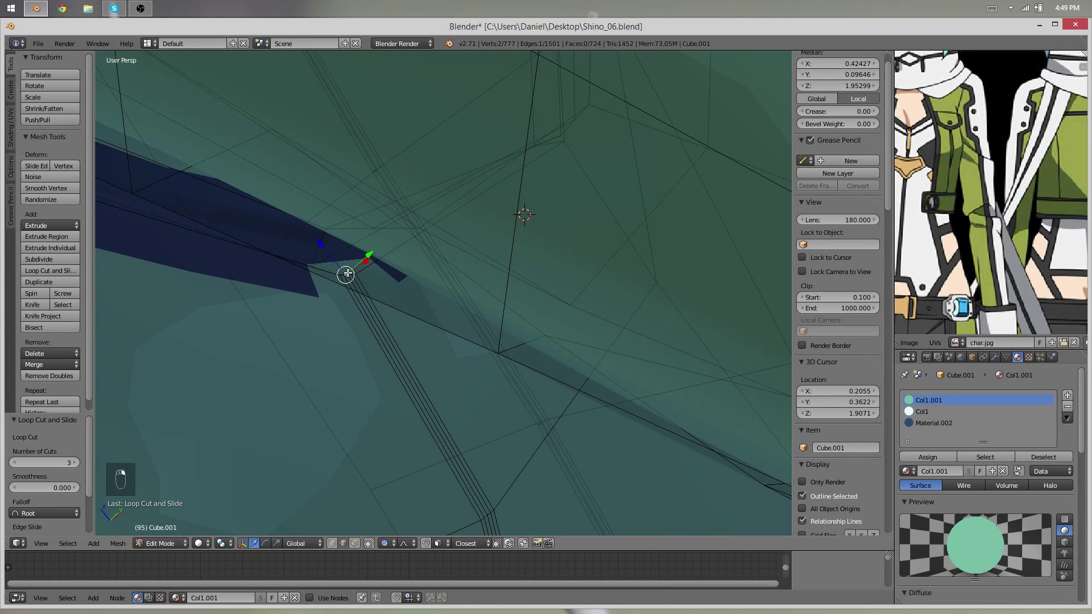
Select the three inner vertices at the strip's armpit end and move them slightly down with proportional editing off
key(minus)
middle_drag(355, 276, 441, 319)
key(f)
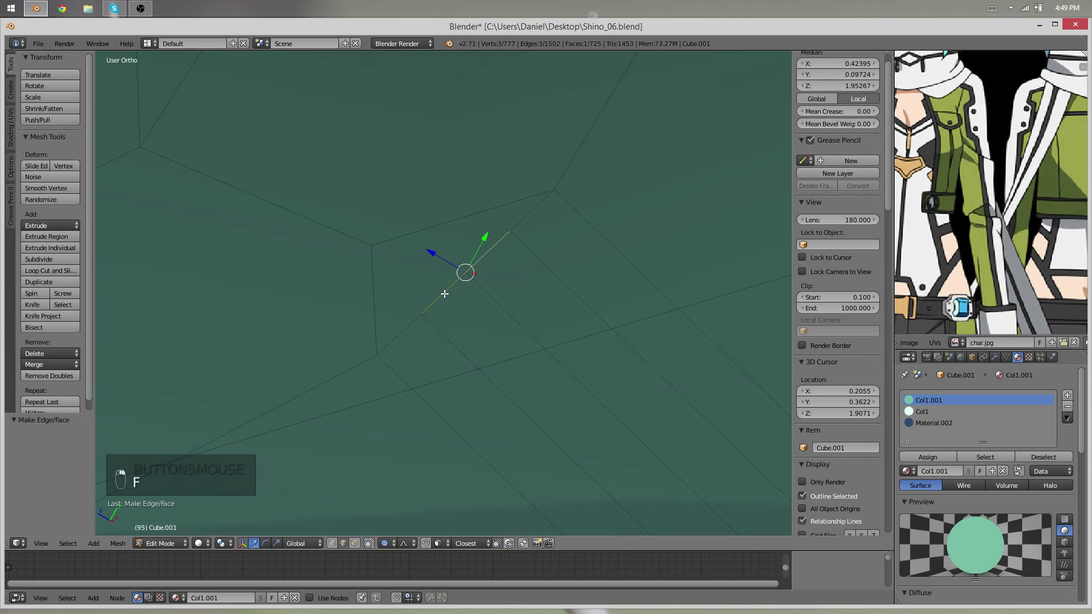
key(g)
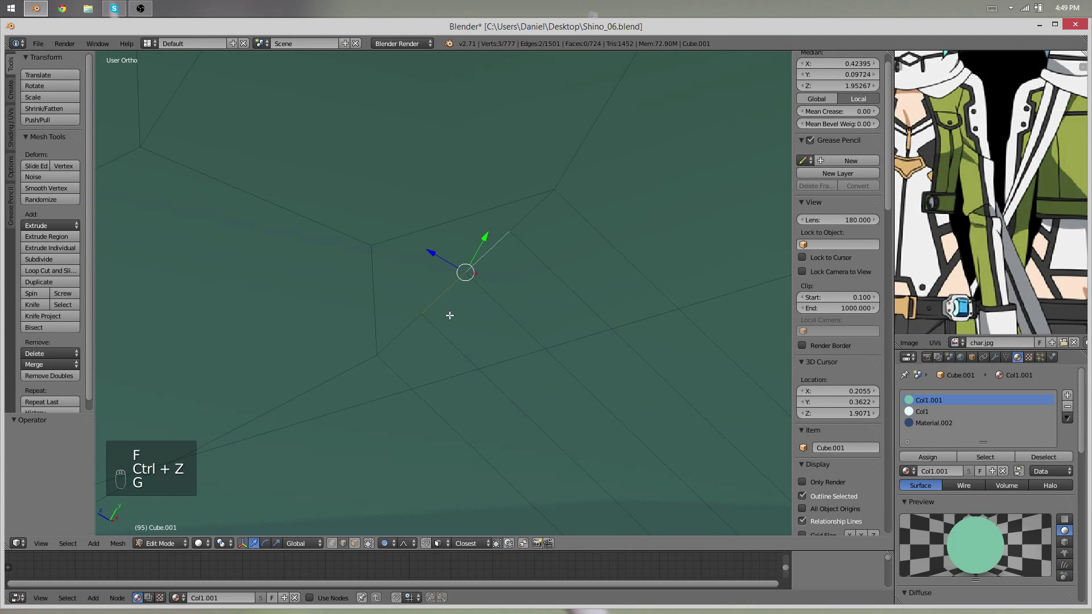
key(g)
click(449, 354)
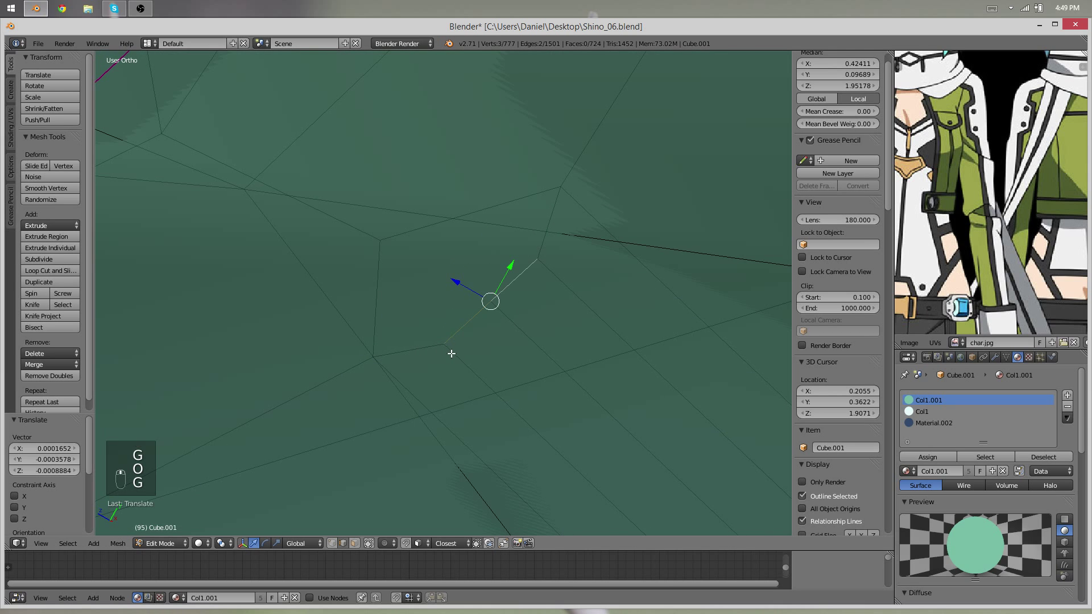
mouse_move(451, 353)
middle_down()
mouse_move(443, 360)
mouse_move(477, 300)
mouse_move(538, 251)
mouse_move(539, 302)
mouse_move(432, 319)
mouse_move(487, 377)
mouse_move(436, 300)
mouse_move(324, 312)
mouse_move(370, 304)
mouse_move(483, 329)
mouse_move(470, 305)
mouse_move(434, 305)
mouse_move(455, 389)
mouse_move(488, 383)
mouse_move(490, 364)
mouse_move(472, 431)
mouse_move(461, 336)
middle_up()
scroll(415, 328, down, 2)
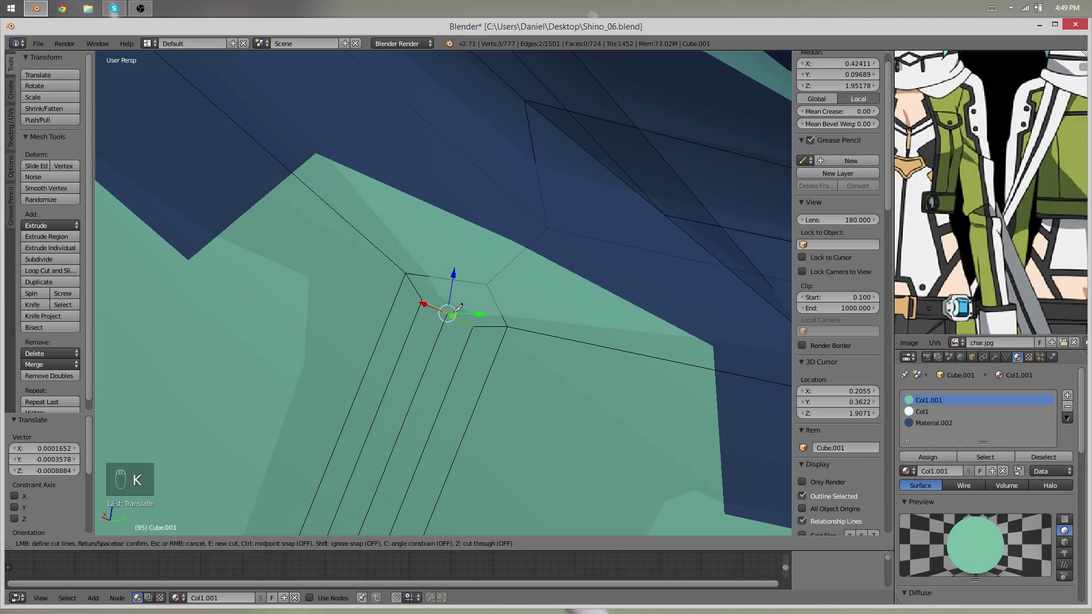
Knife-cut an edge from the middle vertex at the strip's armpit end to the opposite corner vertex, and deselect everything
click(486, 284)
key(Return)
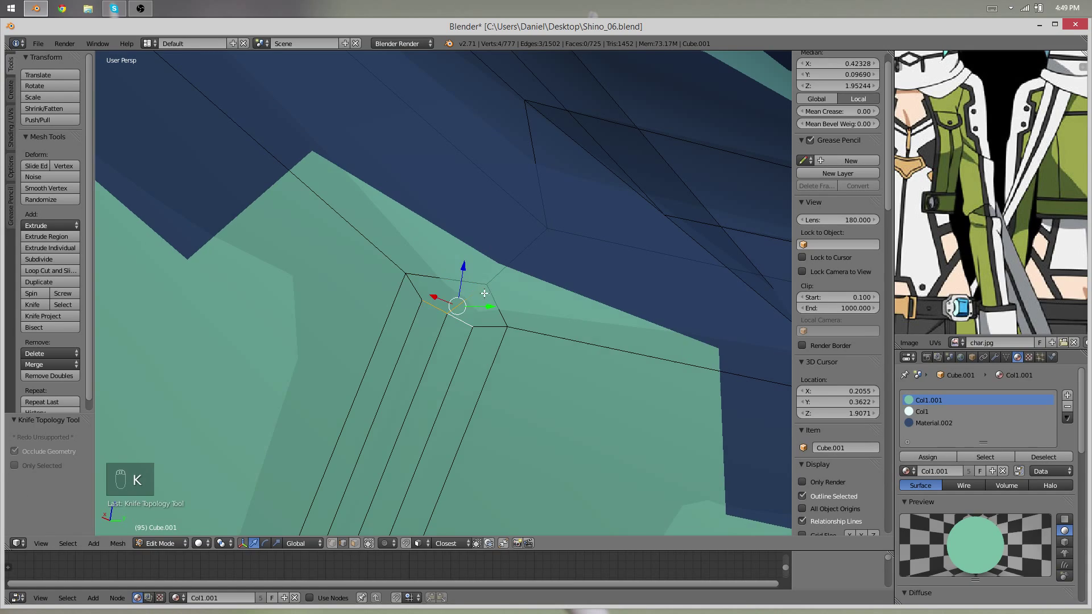
scroll(446, 328, down, 12)
key(a)
scroll(366, 408, down, 5)
Select the strip's central edge loop and Shrink/Fatten it by about 0.002 to form a seam groove
middle_drag(366, 408, 452, 274)
scroll(378, 392, up, 2)
scroll(451, 275, up, 2)
scroll(452, 275, up, 2)
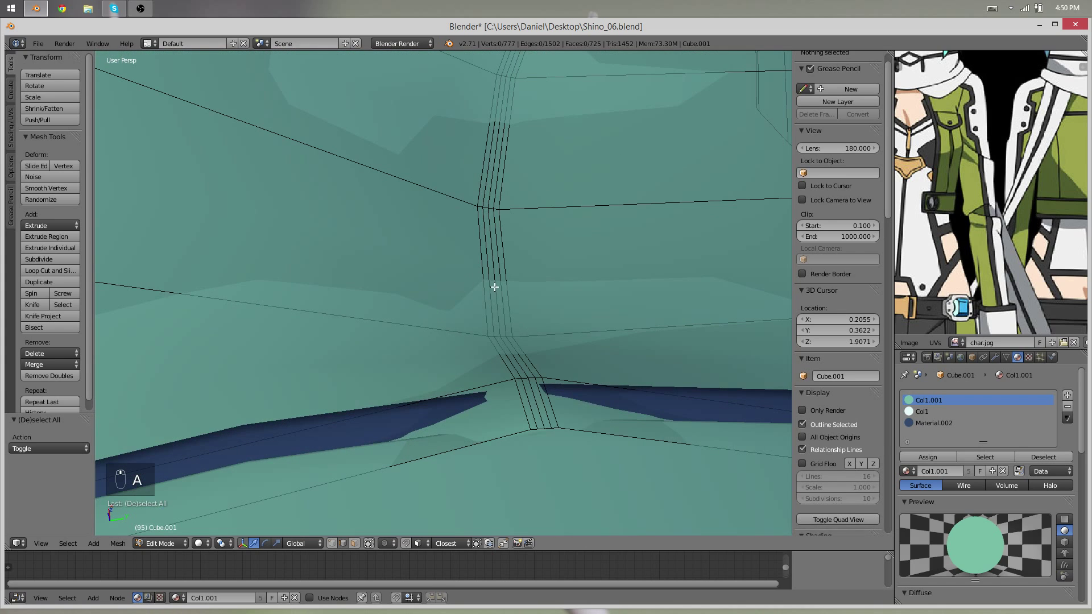
alt+click(495, 277)
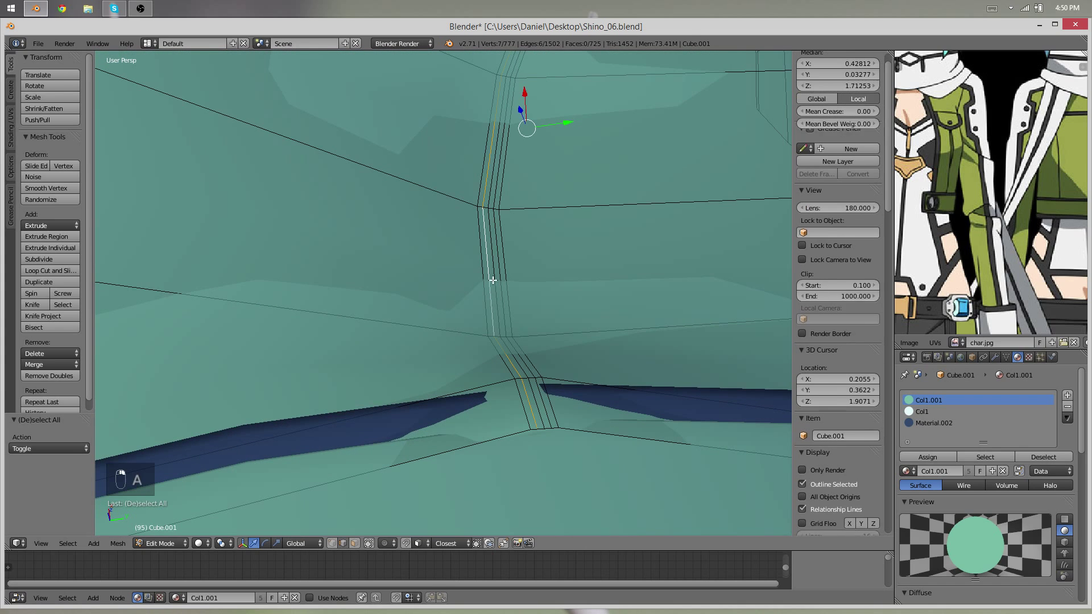
click(38, 107)
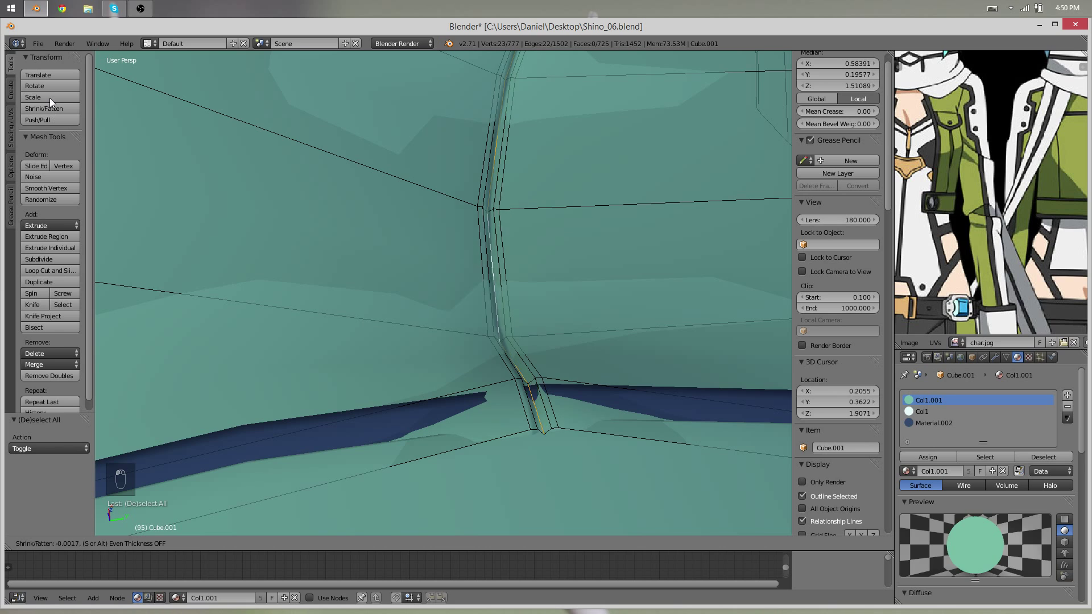
click(63, 121)
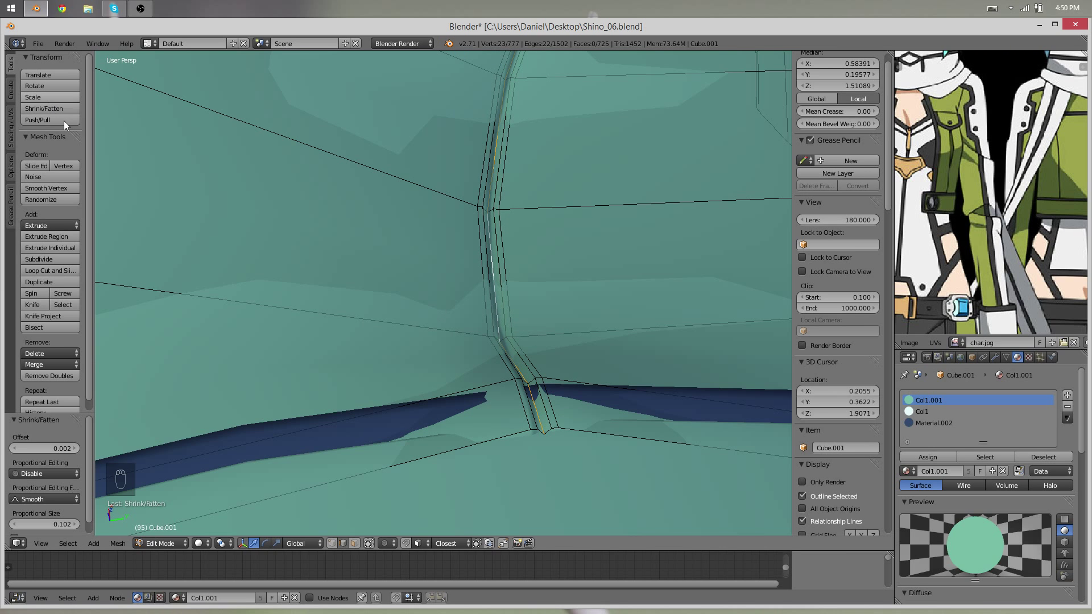
key(Tab)
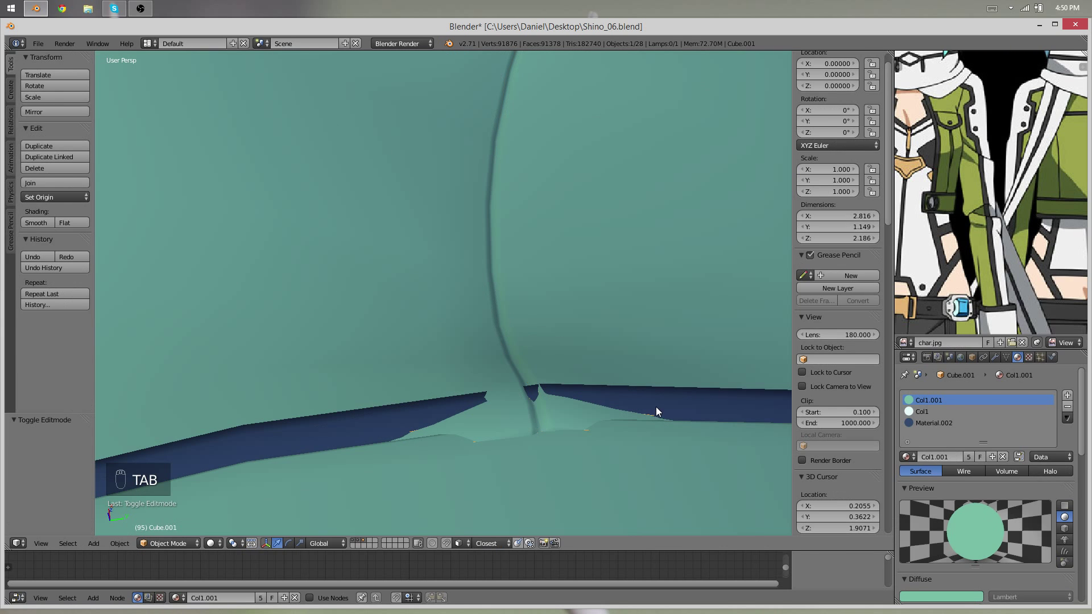
Edit the hem band and move its cross-section loop below the new side seam outward to cover the jacket body
right_click(585, 392)
key(Tab)
scroll(560, 367, down, 6)
key(Tab)
right_click(486, 379)
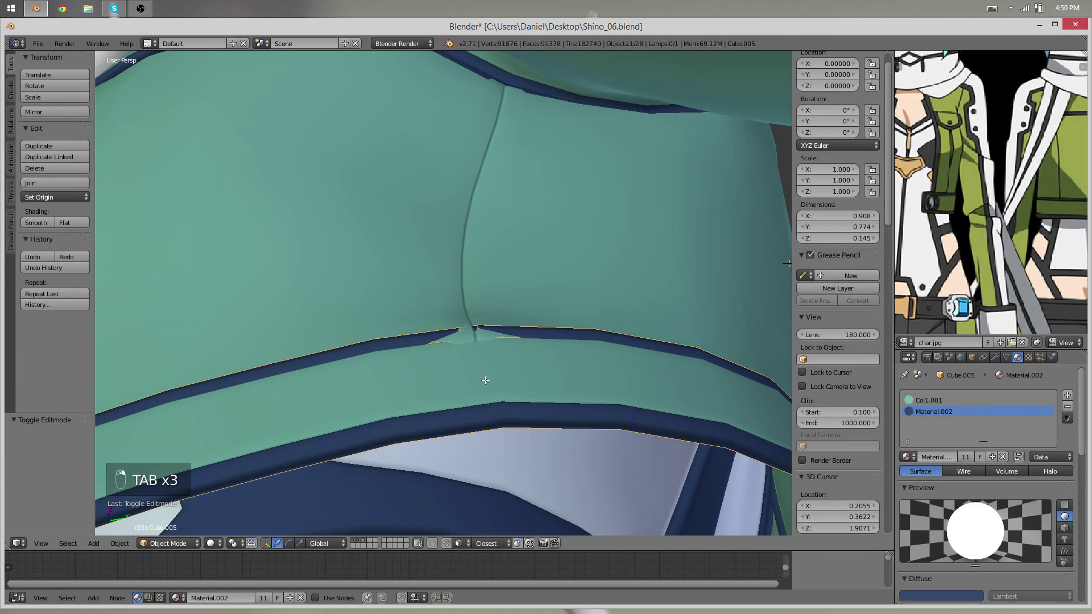
key(Tab)
alt+right_click(483, 366)
middle_drag(483, 366, 475, 310)
key(g)
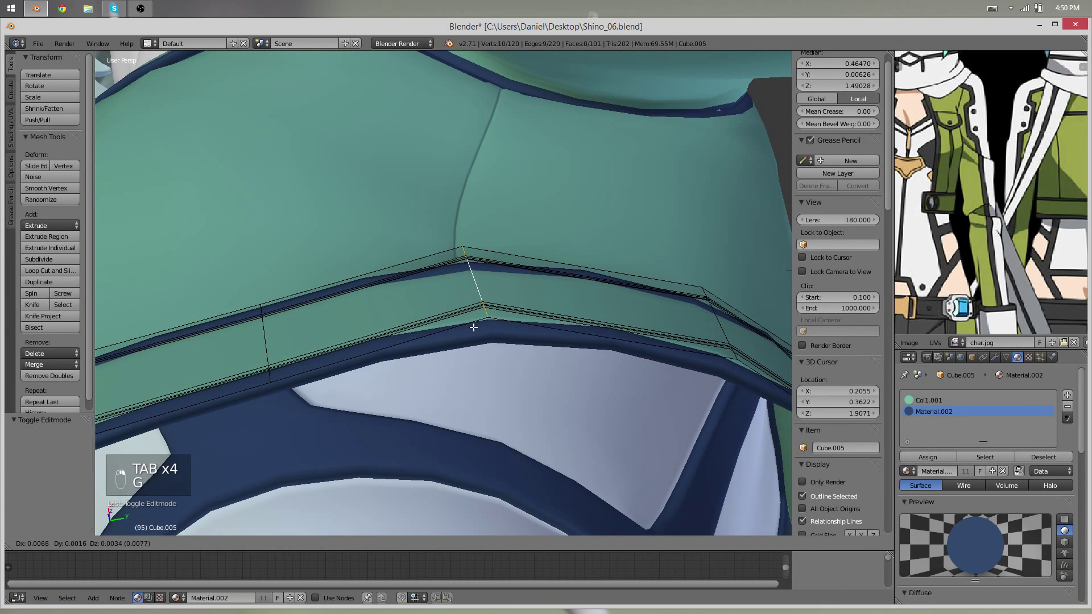
key(Tab)
scroll(449, 341, up, 5)
key(Tab)
key(Tab)
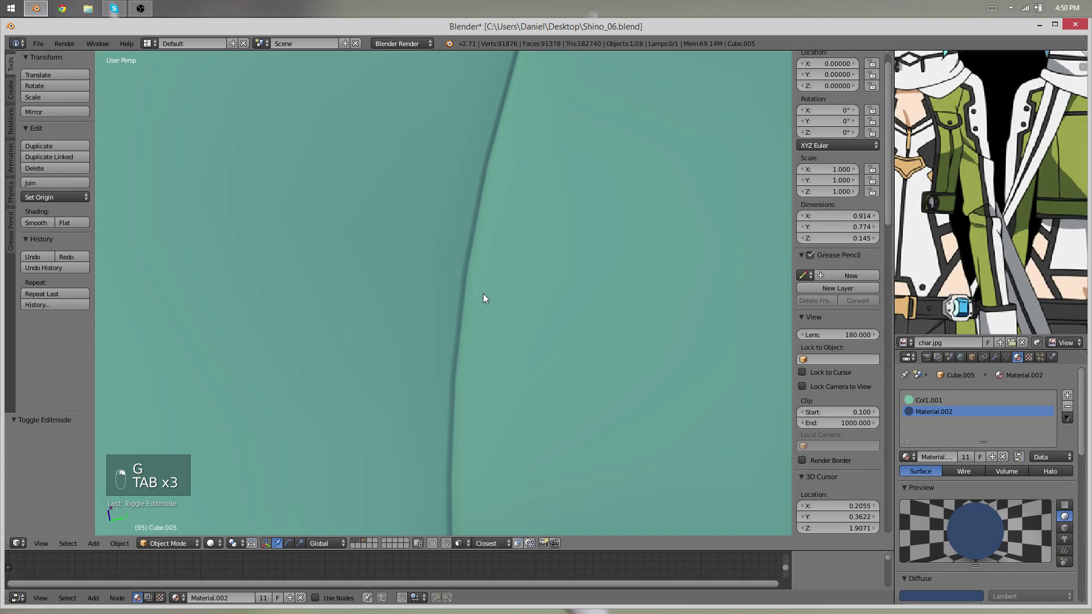
Edit the jacket mesh and select the edges bordering the side seam groove, closing the selection at the armpit end
right_click(482, 293)
key(Tab)
scroll(477, 293, down, 2)
scroll(462, 305, up, 2)
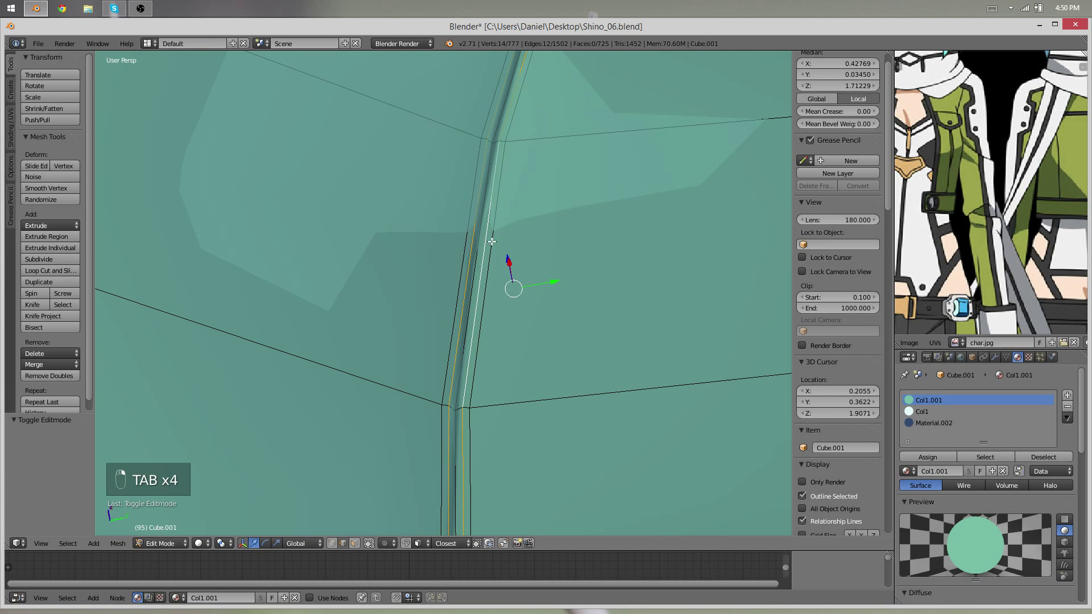
middle_drag(492, 241, 494, 363)
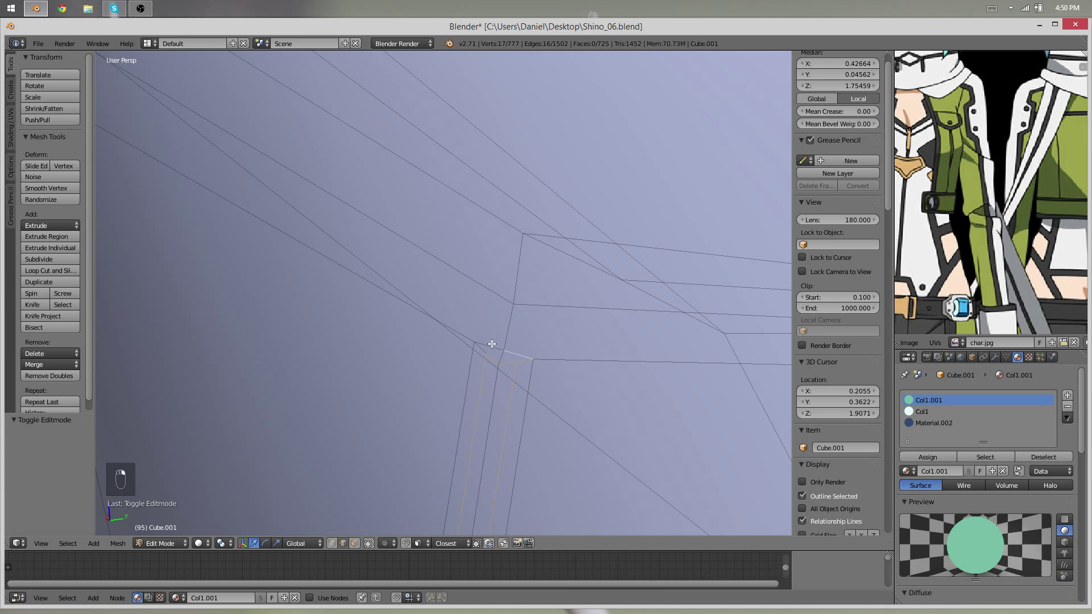
middle_drag(483, 350, 542, 280)
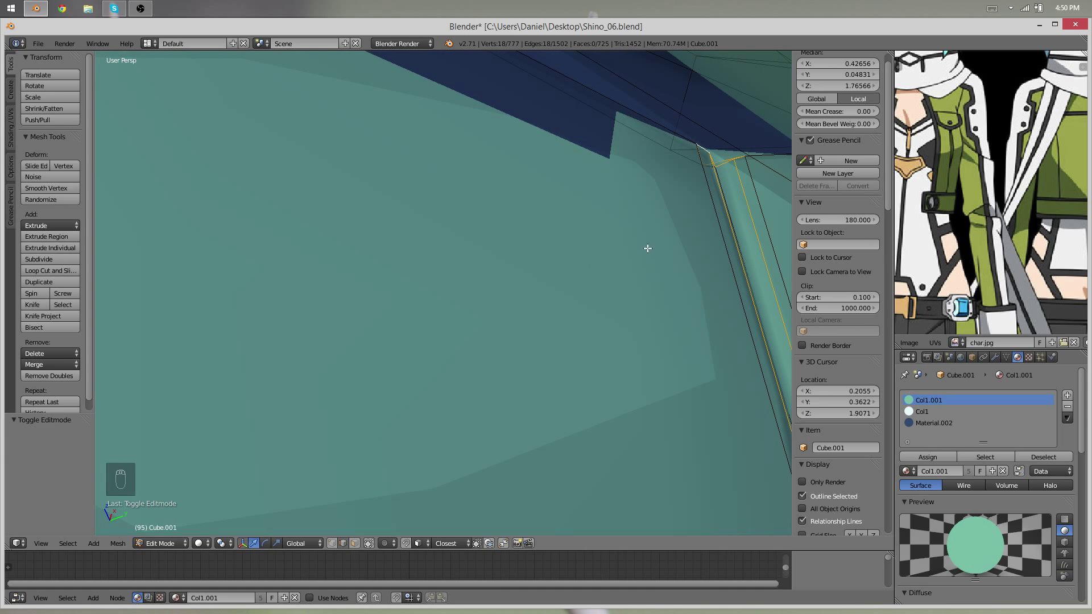
key(ctrl+e)
click(635, 314)
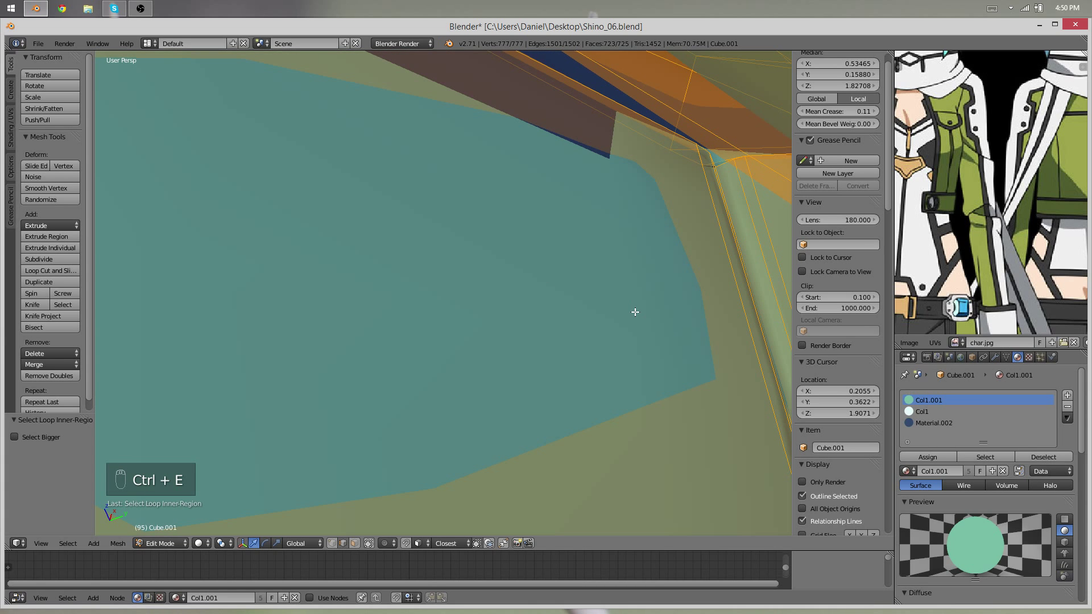
key(ctrl+z)
Select the faces inside the side seam's border loop and assign Material.002 to them
middle_drag(636, 292, 434, 344)
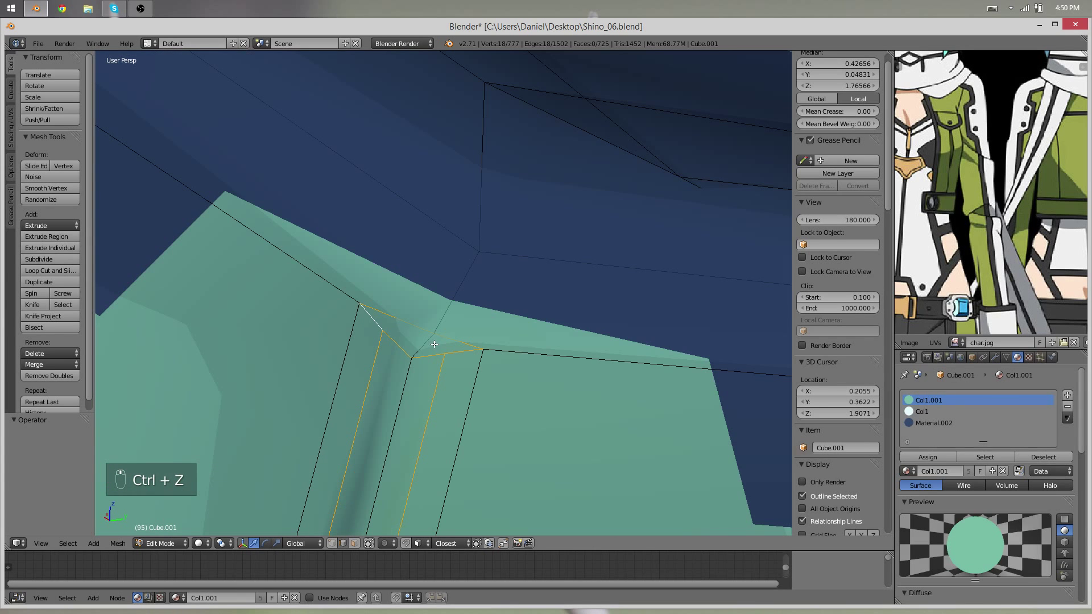
key(ctrl+e)
click(398, 350)
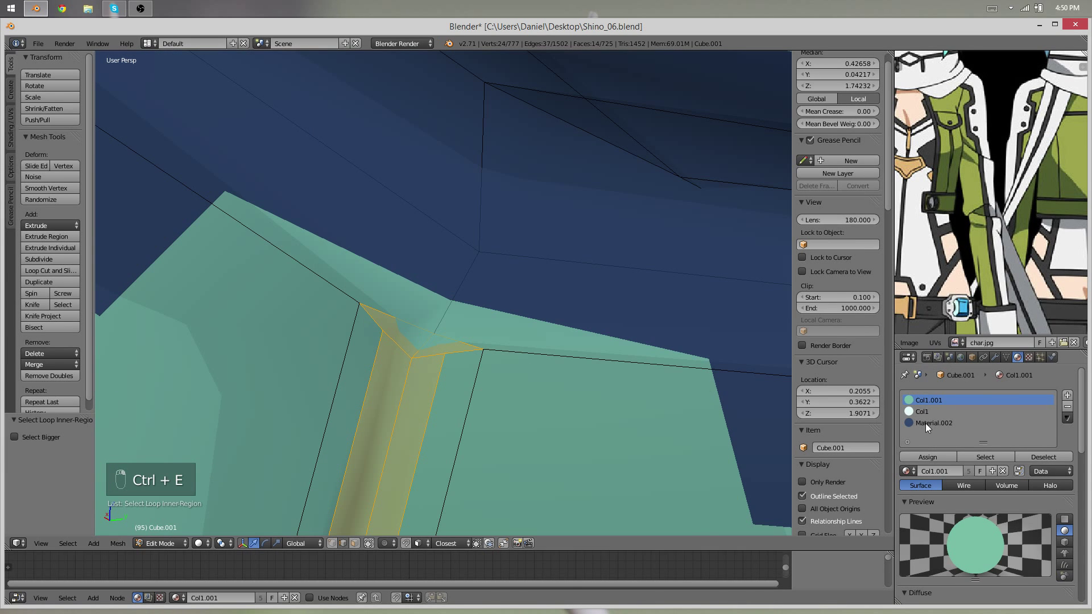
click(924, 455)
scroll(421, 272, down, 6)
key(Tab)
Move the side seam's middle edge about 0.030 along Y and adjust its lower edge, using proportional editing at size 0.10
middle_drag(421, 272, 479, 346)
scroll(469, 201, down, 6)
key(Tab)
right_click(440, 375)
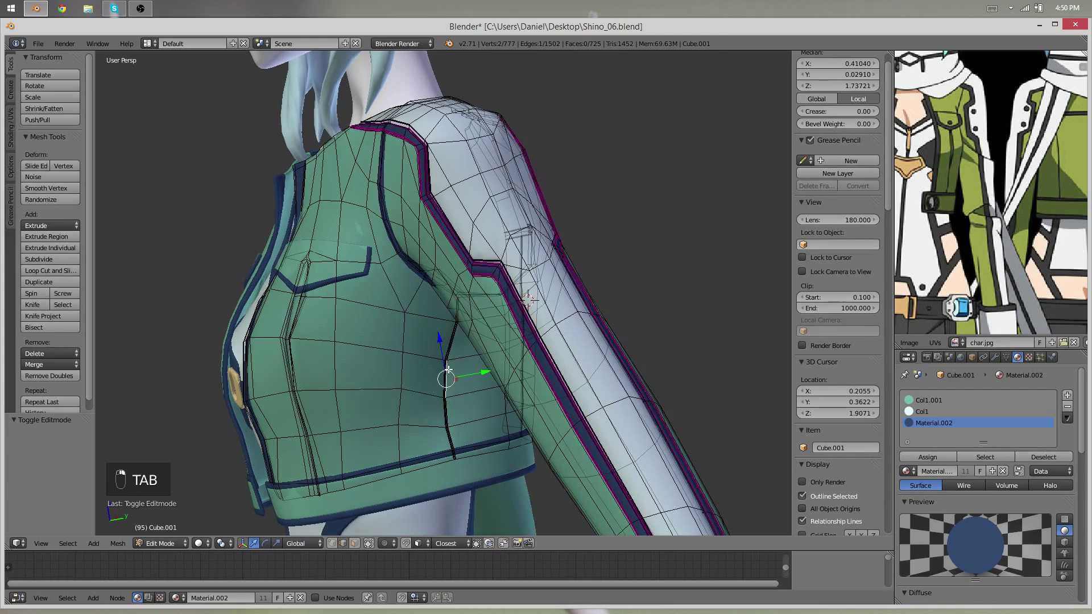
middle_drag(442, 375, 437, 373)
key(g)
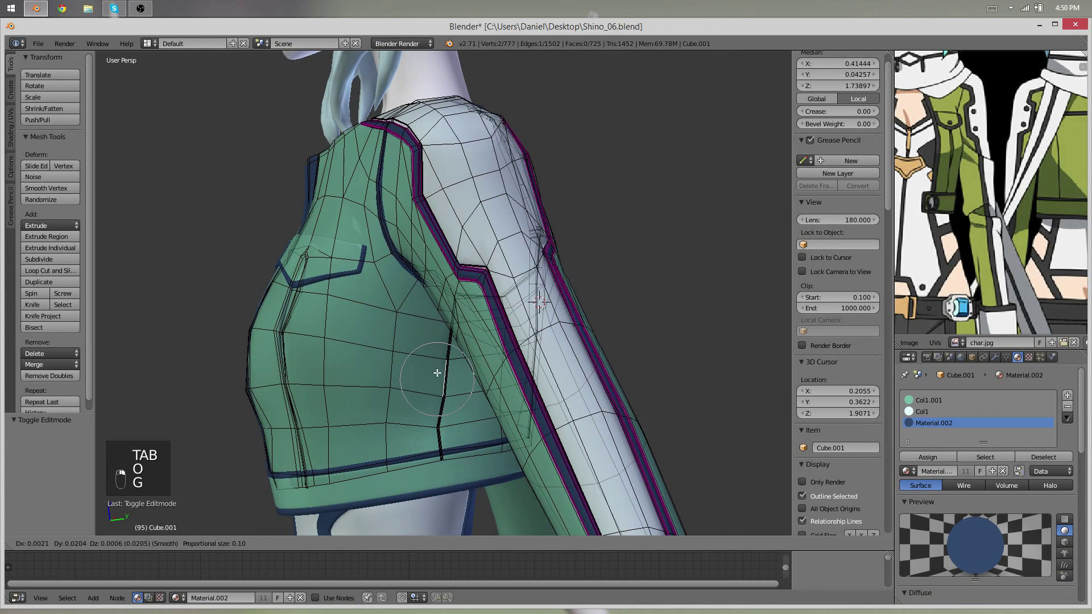
click(438, 372)
middle_drag(491, 421, 512, 366)
key(g)
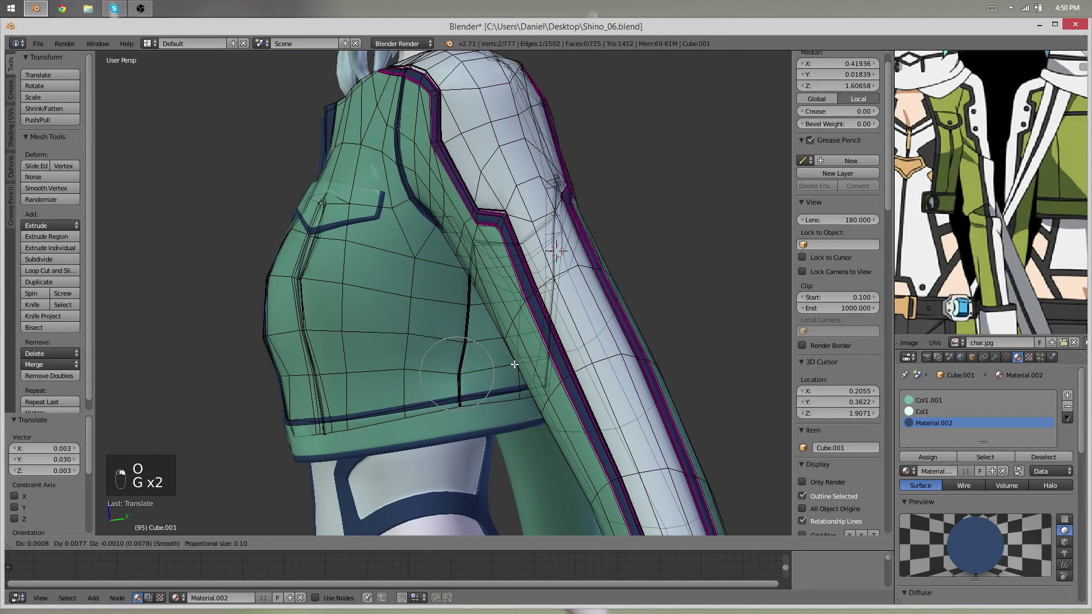
click(500, 337)
key(Tab)
scroll(445, 312, down, 1)
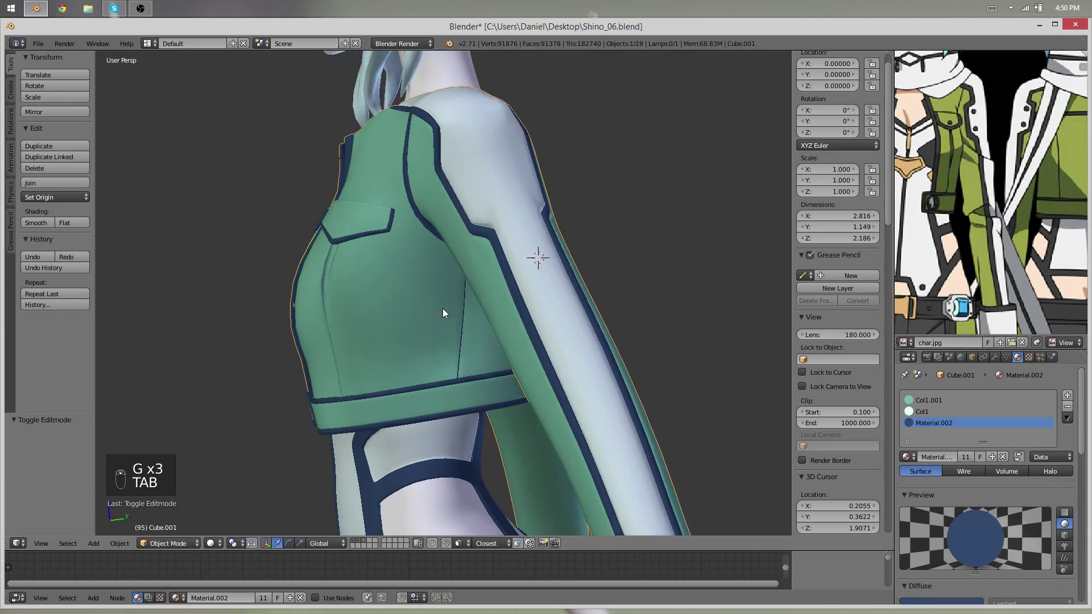
Inspect the recoloured side seam and the jacket's silhouette from several angles, both close up and at full-figure distance
middle_drag(445, 311, 514, 285)
scroll(449, 309, up, 3)
key(Tab)
key(Tab)
scroll(428, 294, down, 6)
middle_drag(428, 294, 558, 339)
scroll(558, 339, up, 4)
scroll(558, 340, down, 4)
middle_drag(380, 342, 432, 336)
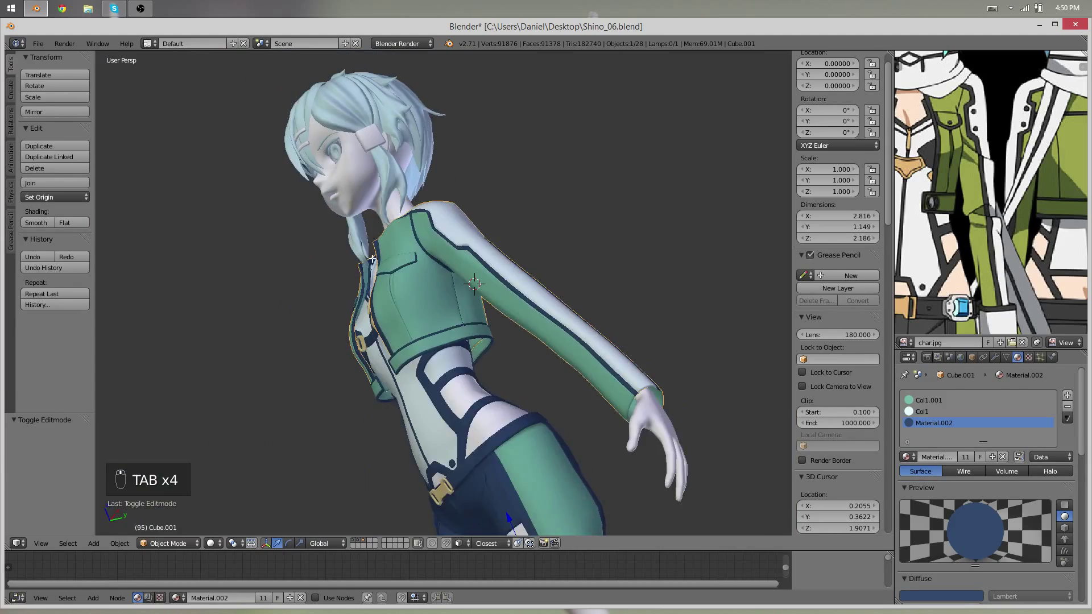
Rotate an edge on the jacket's side panel below the pocket about -8.92° and move it with proportional editing
key(Tab)
scroll(432, 335, up, 3)
right_click(392, 344)
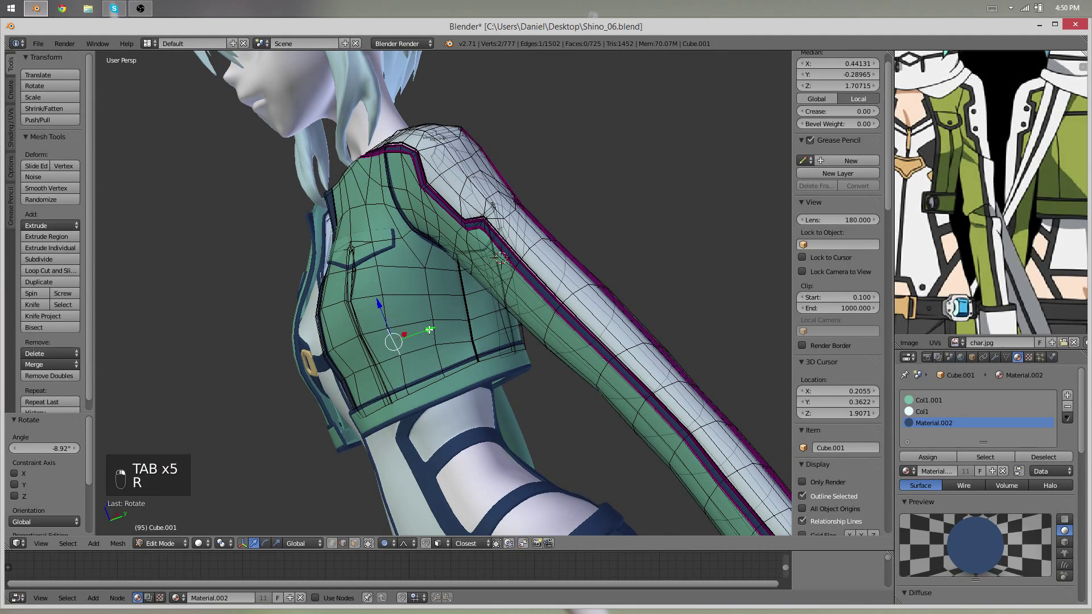
key(Tab)
middle_drag(446, 328, 524, 292)
key(Tab)
click(418, 345)
key(Tab)
scroll(462, 276, down, 3)
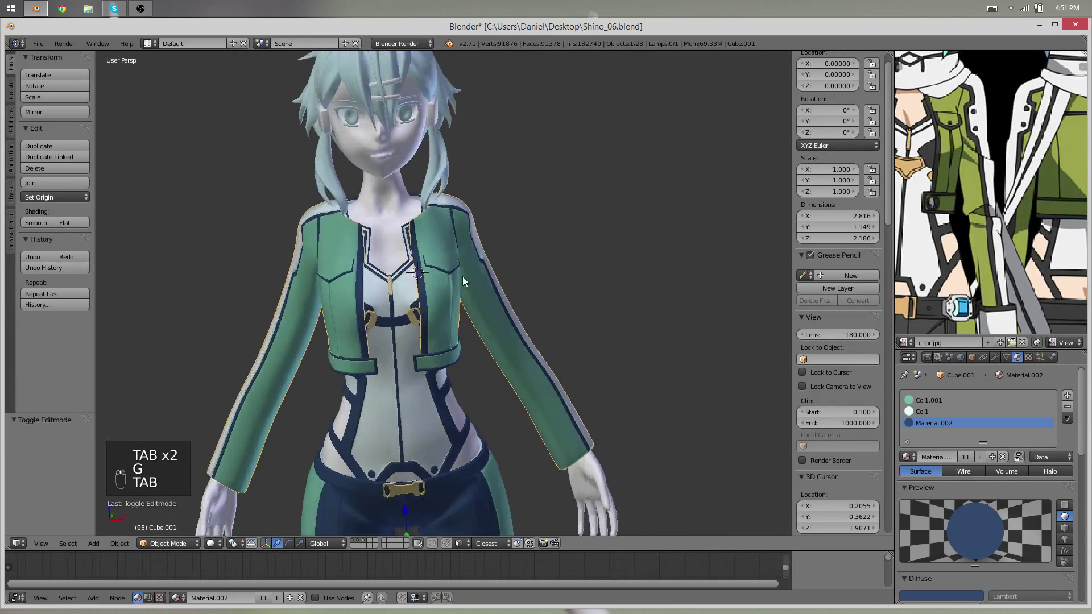
Reshape the jacket's side between pocket and side seam by rotating and moving edges with proportional editing
scroll(508, 261, up, 2)
middle_drag(462, 276, 505, 350)
scroll(385, 362, up, 4)
key(Tab)
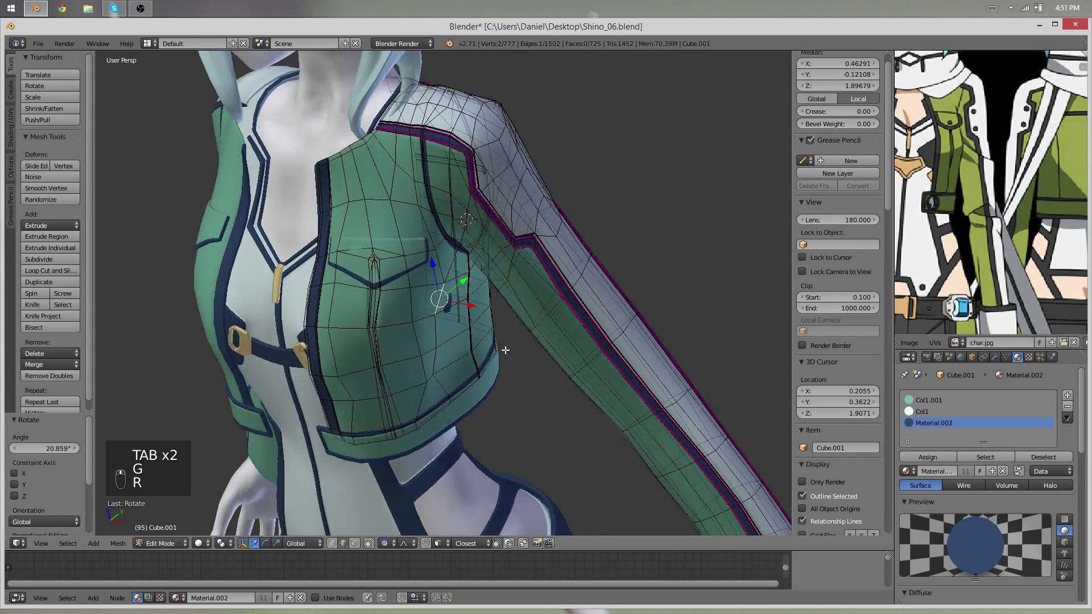
middle_drag(431, 369, 564, 345)
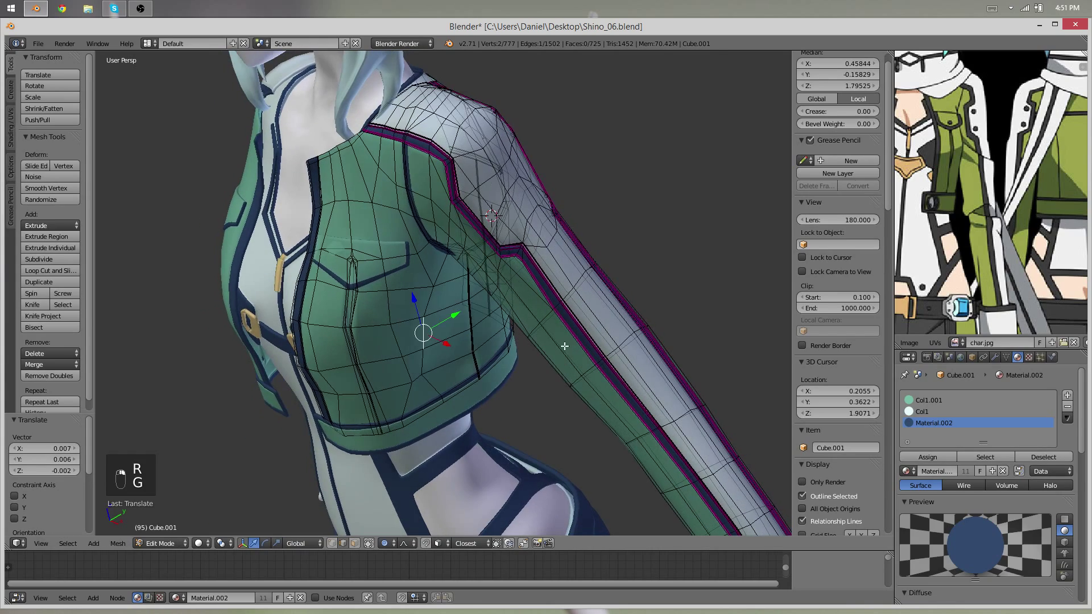
middle_drag(443, 345, 458, 319)
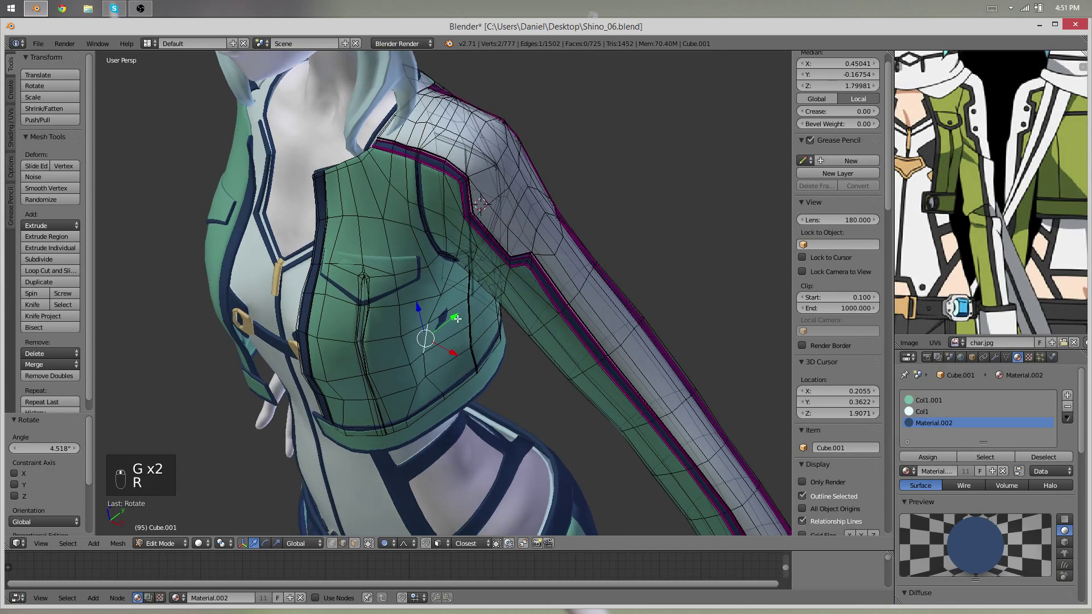
click(439, 308)
key(Tab)
middle_drag(404, 373, 515, 233)
scroll(516, 234, down, 5)
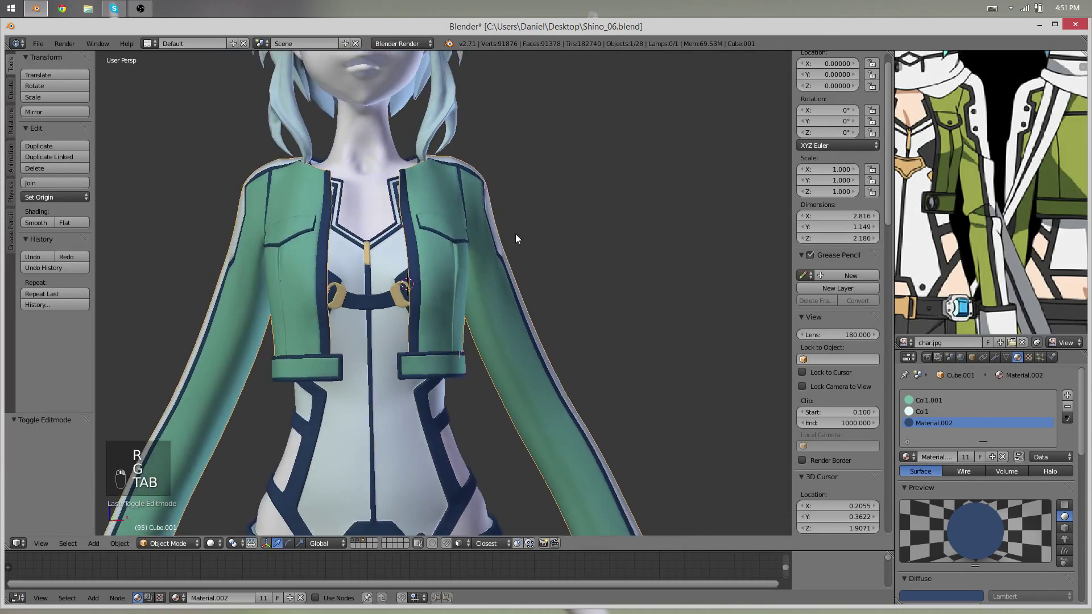
Edge Slide a vertical edge on the jacket's front panel near the opening by a factor of about -0.285
middle_drag(398, 335, 165, 312)
scroll(483, 279, up, 5)
scroll(445, 265, down, 4)
scroll(279, 303, up, 6)
key(Tab)
shift+middle_drag(280, 303, 376, 322)
key(Tab)
key(Tab)
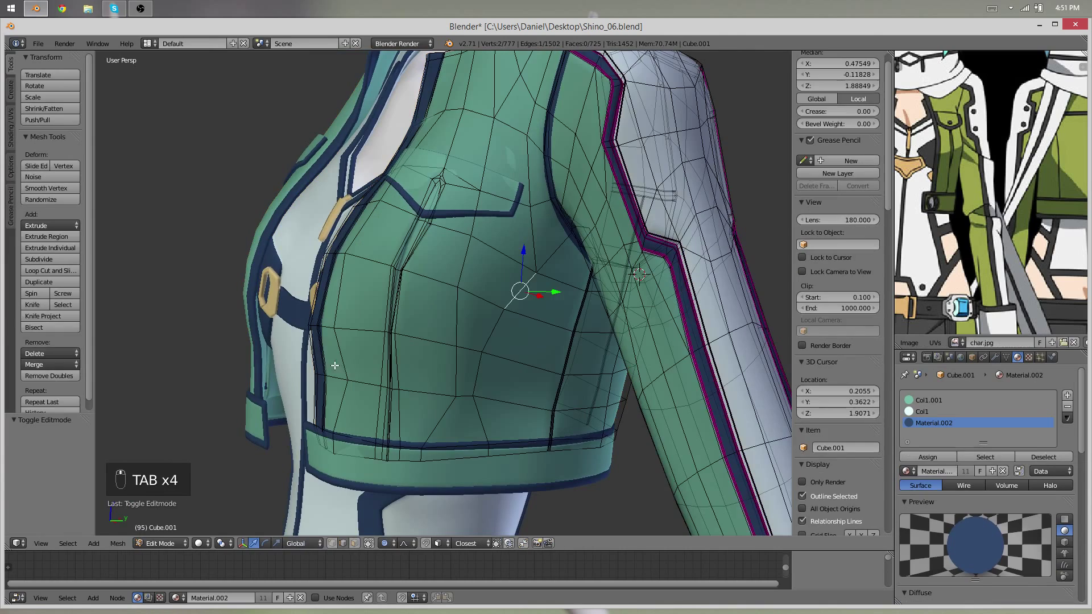
right_click(331, 442)
key(space)
middle_drag(448, 315, 376, 451)
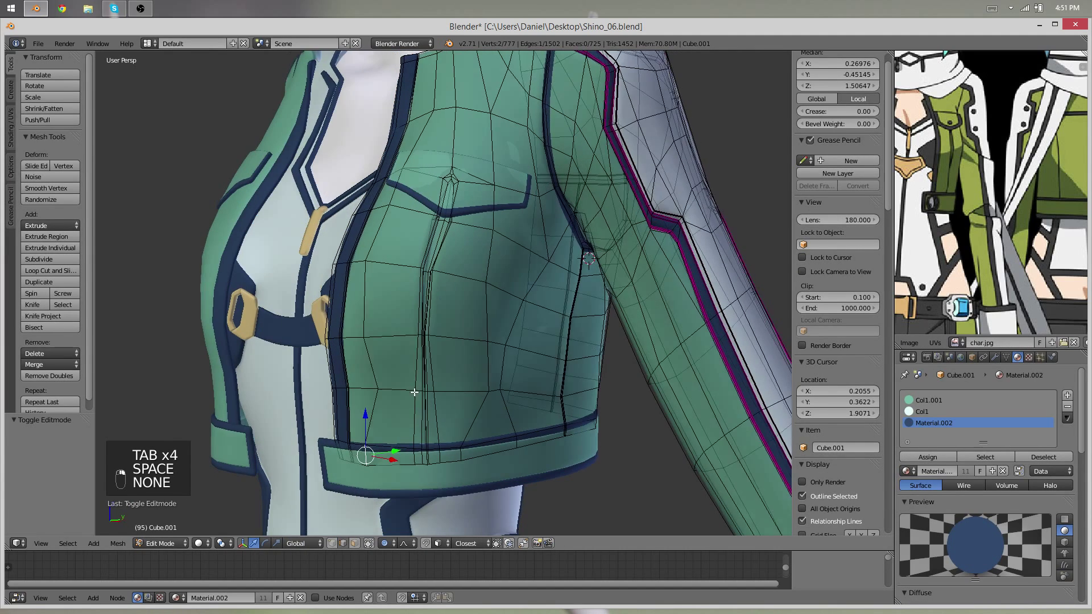
key(g)
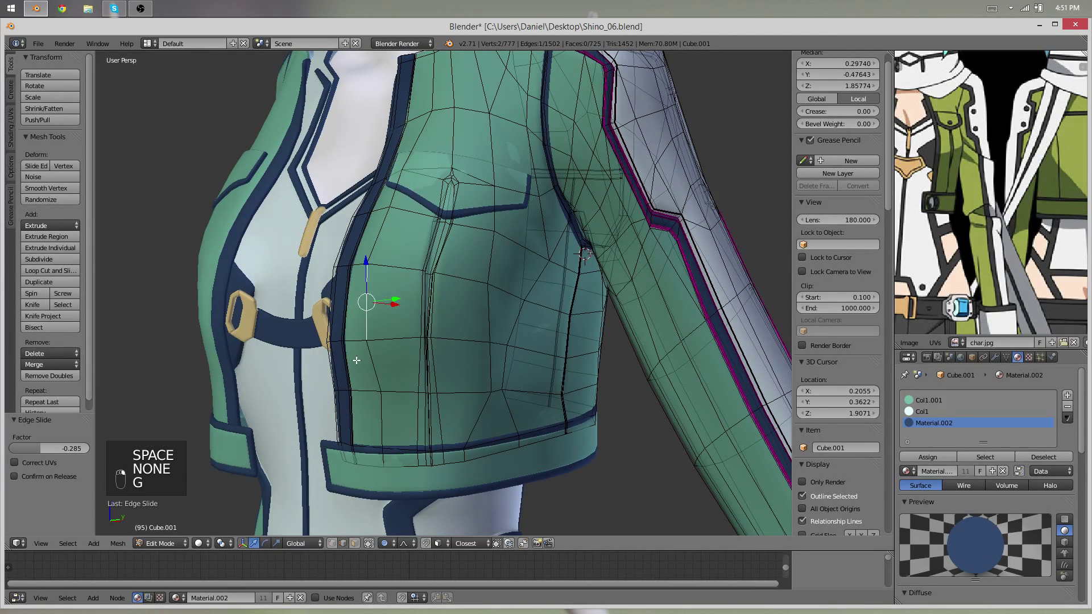
Move the front panel edge beside the jacket opening about -0.002, 0.020, 0.010 in X, Y and Z with proportional editing
key(g)
right_click(367, 359)
right_click(369, 359)
middle_drag(370, 360, 455, 497)
click(402, 422)
key(g)
click(456, 489)
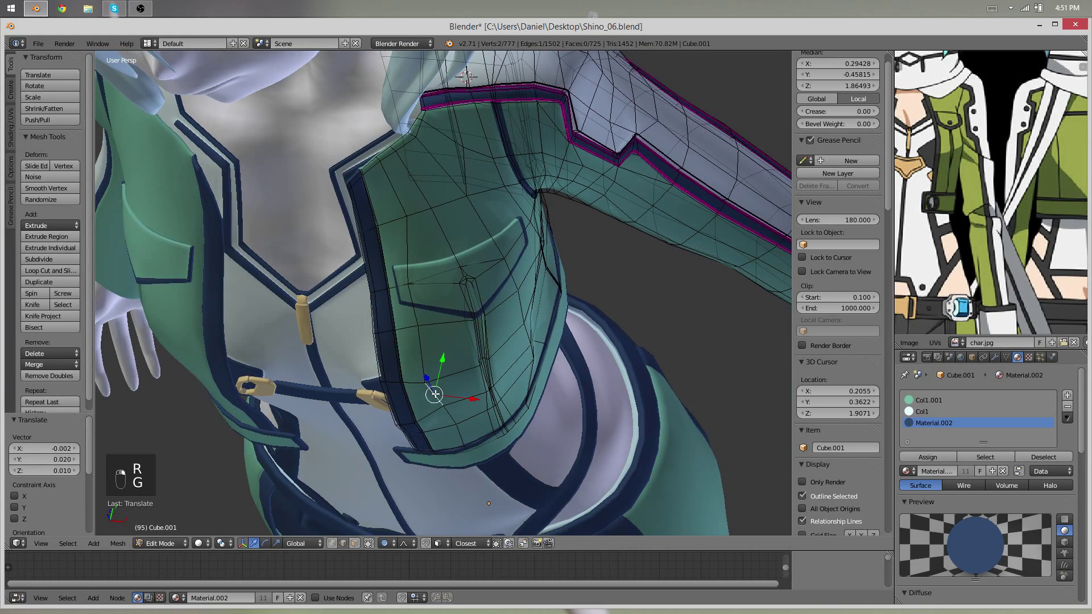
key(Tab)
middle_drag(436, 420, 435, 365)
Move the edge at the jacket's lower front corner about 0.014 along Y and rotate it about 24.82° to fit the hem band
key(Tab)
scroll(409, 336, up, 4)
key(Tab)
key(Tab)
scroll(447, 353, up, 2)
click(466, 361)
key(r)
key(r)
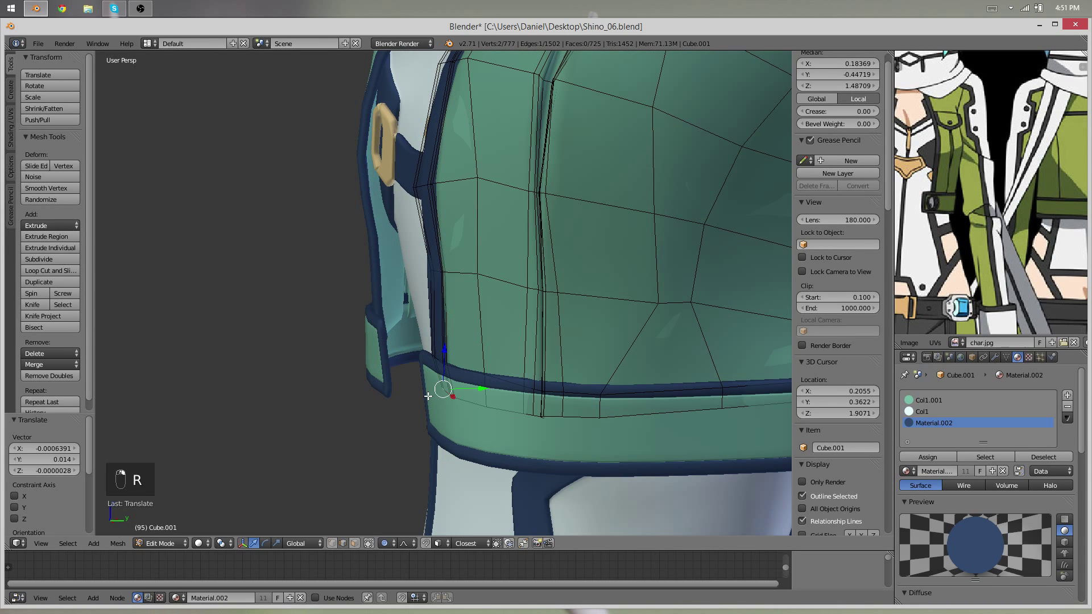
key(r)
click(442, 423)
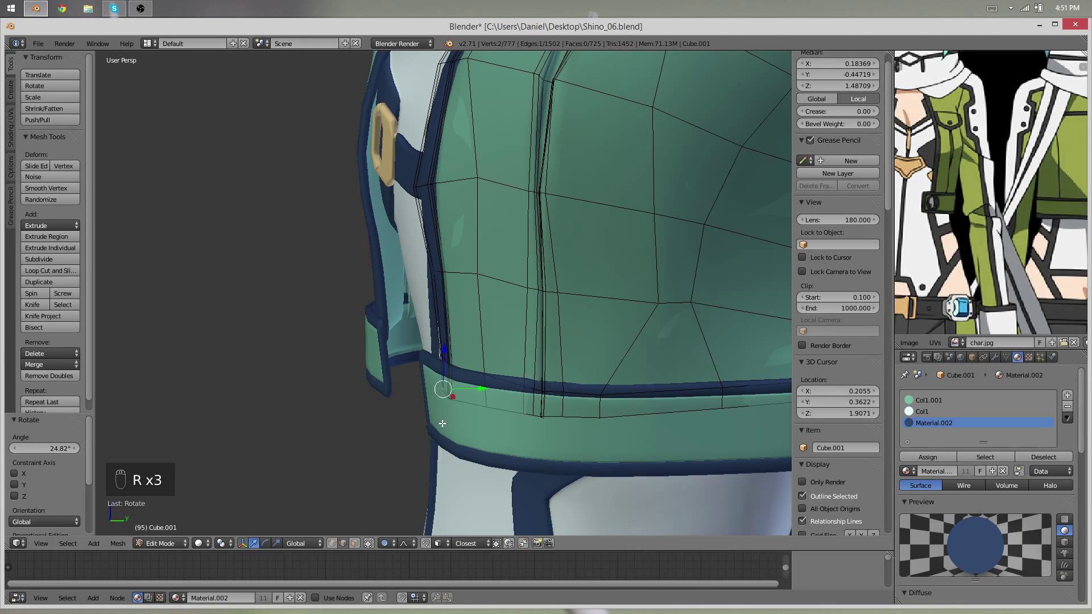
click(420, 427)
key(Tab)
Shift the lower front corner edge further from an underside view, and deselect all objects
middle_drag(421, 426, 410, 307)
key(Tab)
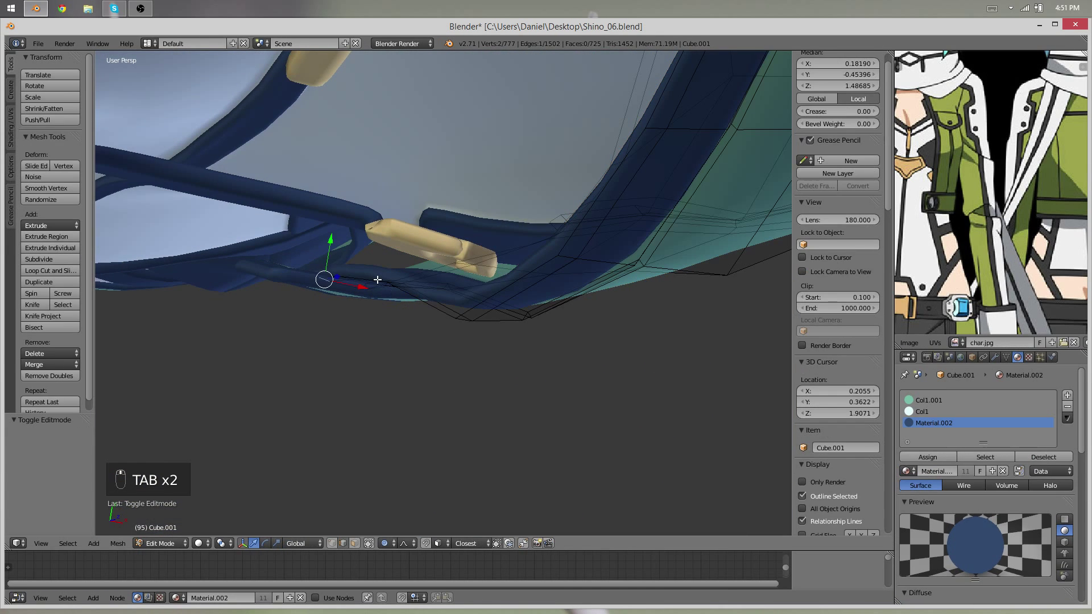
key(g)
click(372, 289)
key(Tab)
scroll(384, 355, down, 2)
key(a)
key(a)
middle_drag(384, 355, 420, 322)
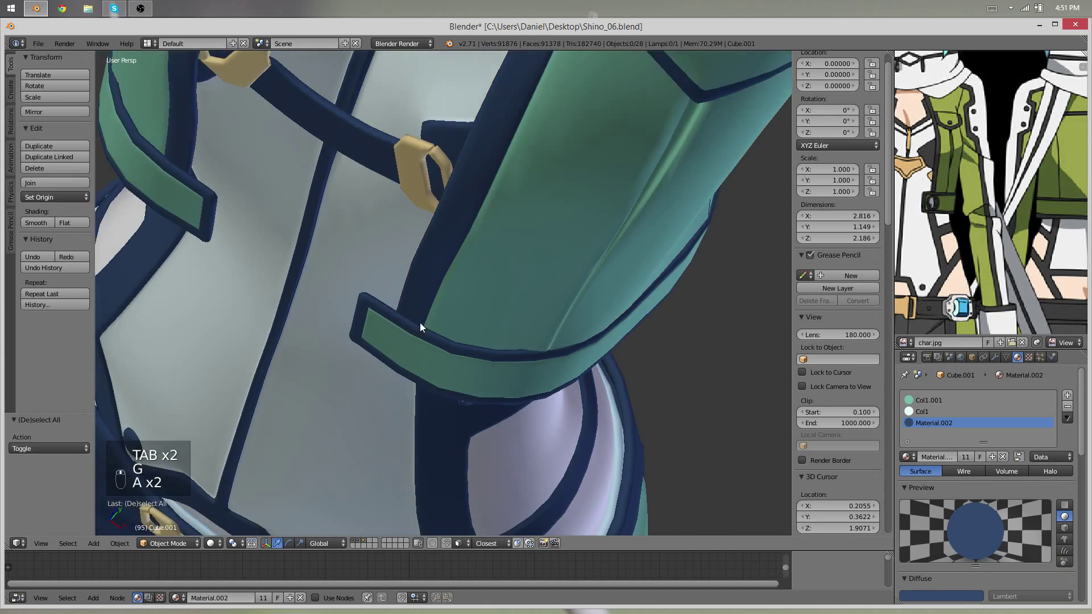
Move the edge on the jacket's front opening above the hem band with proportional editing to smooth its outline
scroll(420, 323, down, 3)
middle_drag(506, 241, 408, 267)
key(Tab)
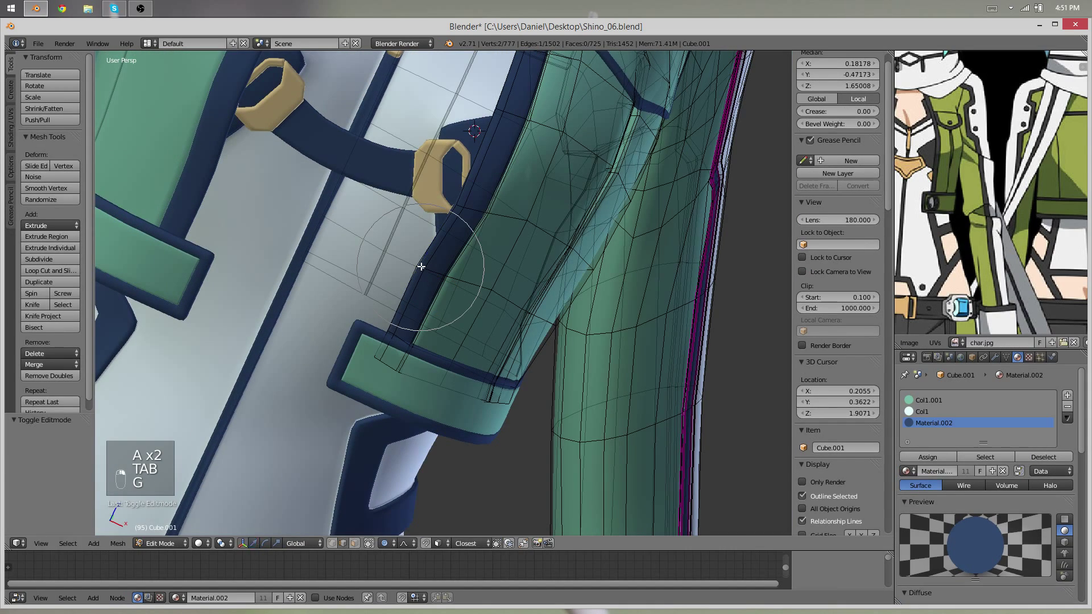
click(511, 292)
key(Tab)
middle_drag(511, 291, 415, 239)
scroll(414, 239, down, 5)
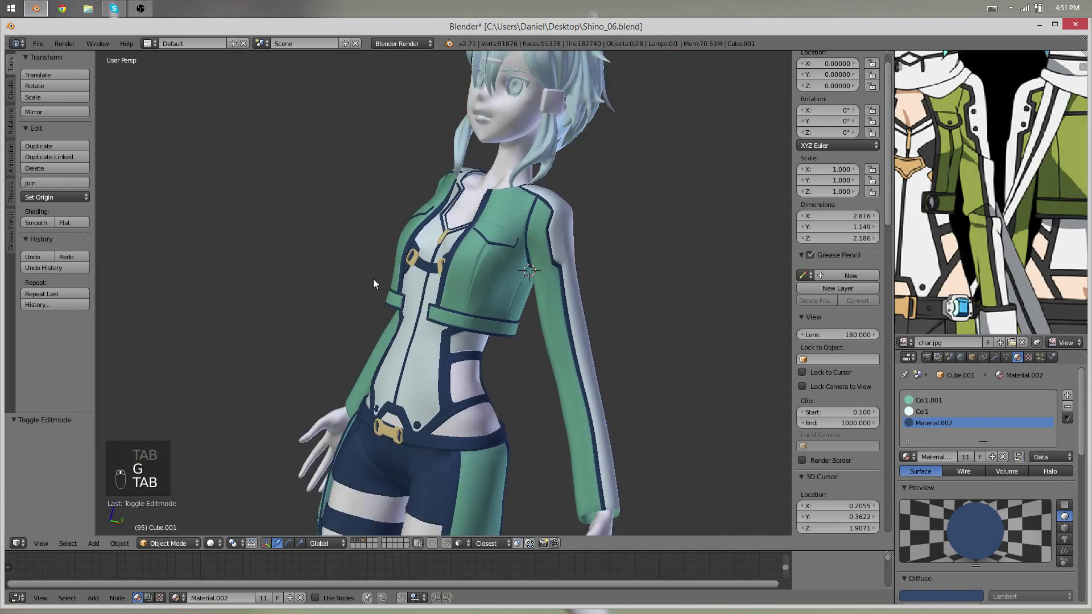
Examine the jacket's fit on the whole figure and the sleeve cuff in the reference image
key(a)
key(a)
middle_drag(405, 364, 510, 227)
scroll(446, 363, up, 3)
key(a)
middle_drag(446, 364, 474, 292)
scroll(511, 256, up, 1)
shift+middle_drag(586, 185, 547, 325)
scroll(555, 318, down, 4)
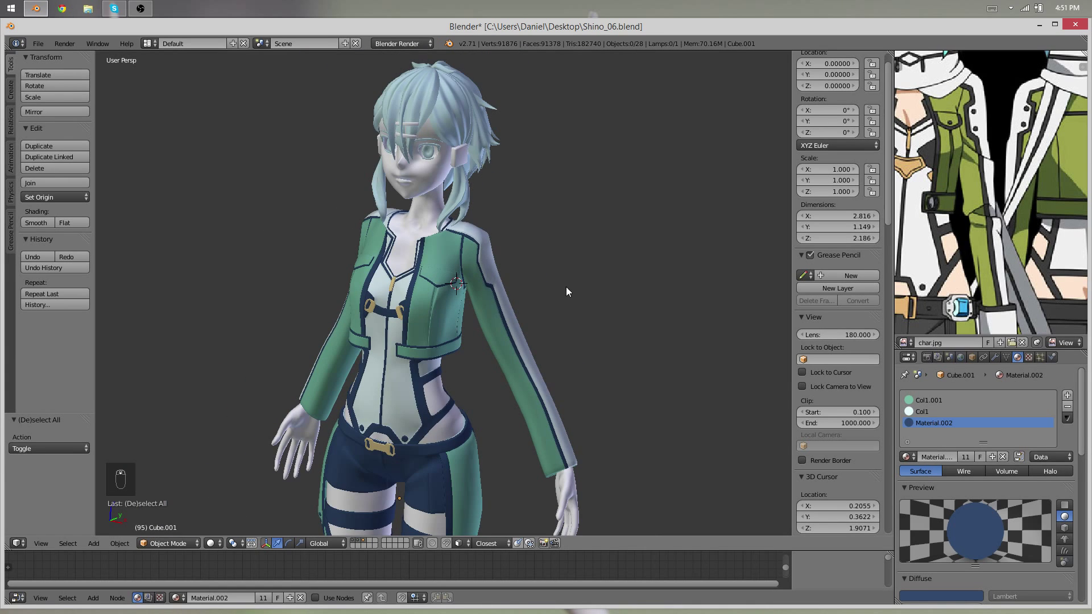
scroll(565, 287, down, 3)
scroll(568, 306, up, 3)
scroll(630, 328, up, 1)
shift+middle_drag(594, 323, 530, 238)
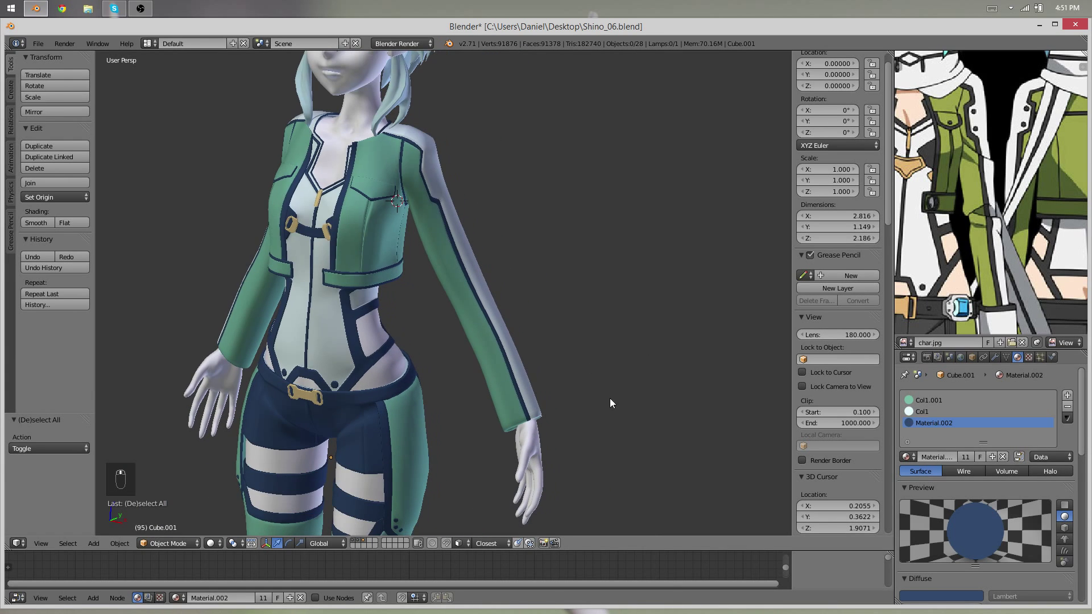
shift+middle_drag(684, 428, 609, 352)
middle_drag(984, 247, 1001, 209)
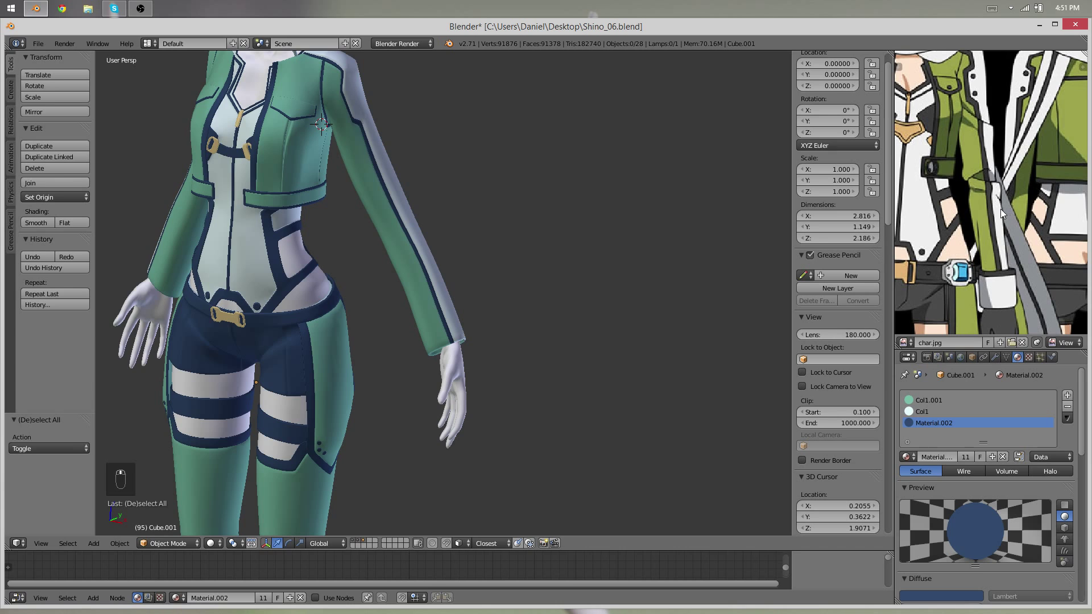
Duplicate the edge loop at the sleeve's wrist opening in place and separate it into its own object
key(KP_1)
key(Tab)
scroll(398, 320, up, 2)
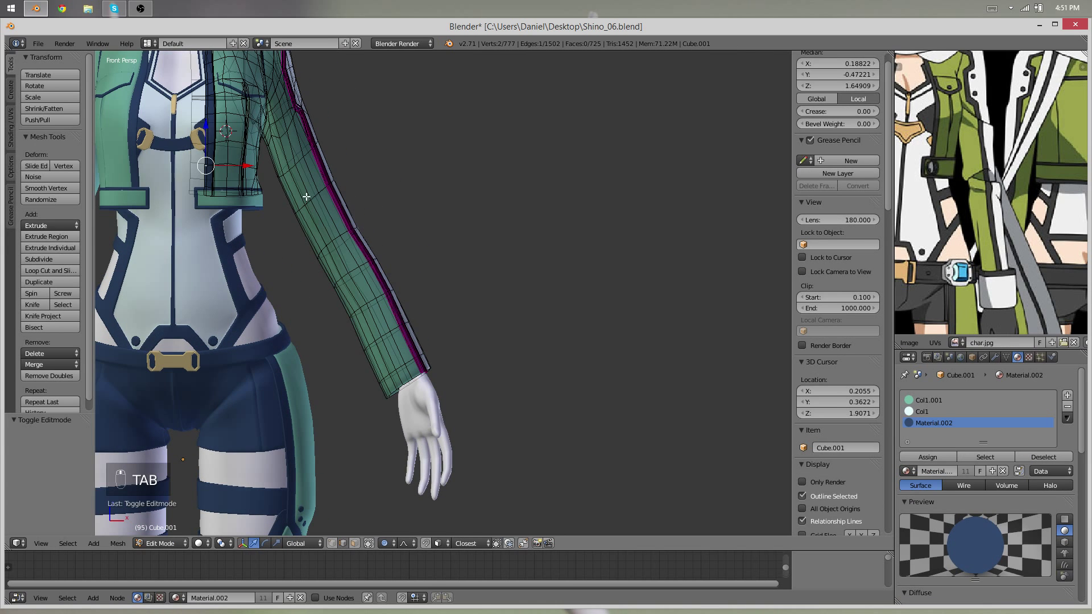
shift+middle_drag(392, 431, 488, 398)
scroll(402, 392, up, 1)
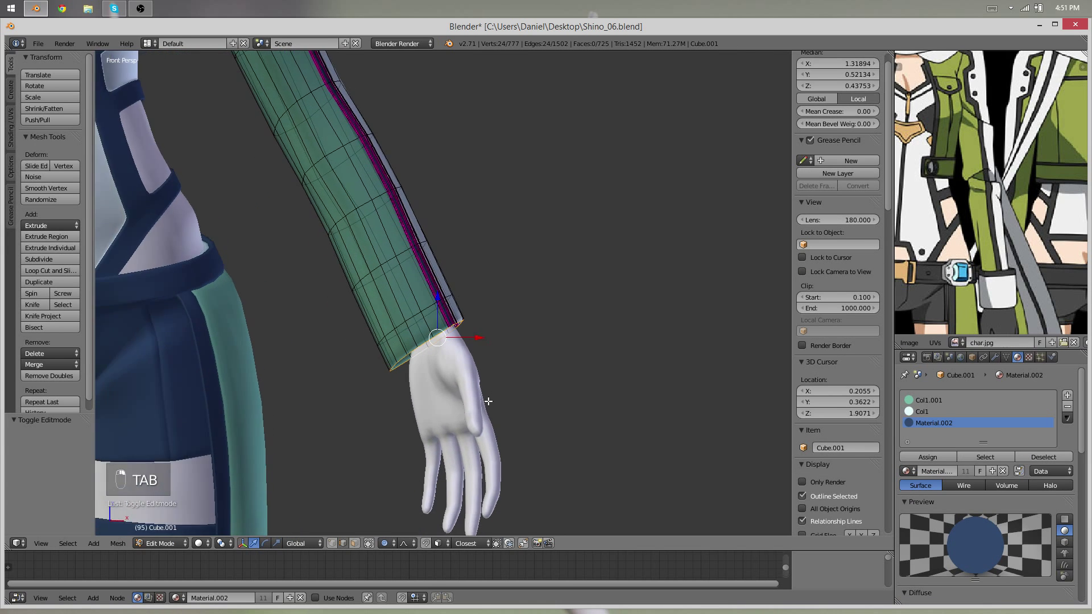
scroll(490, 404, up, 3)
key(shift+d)
right_click(551, 382)
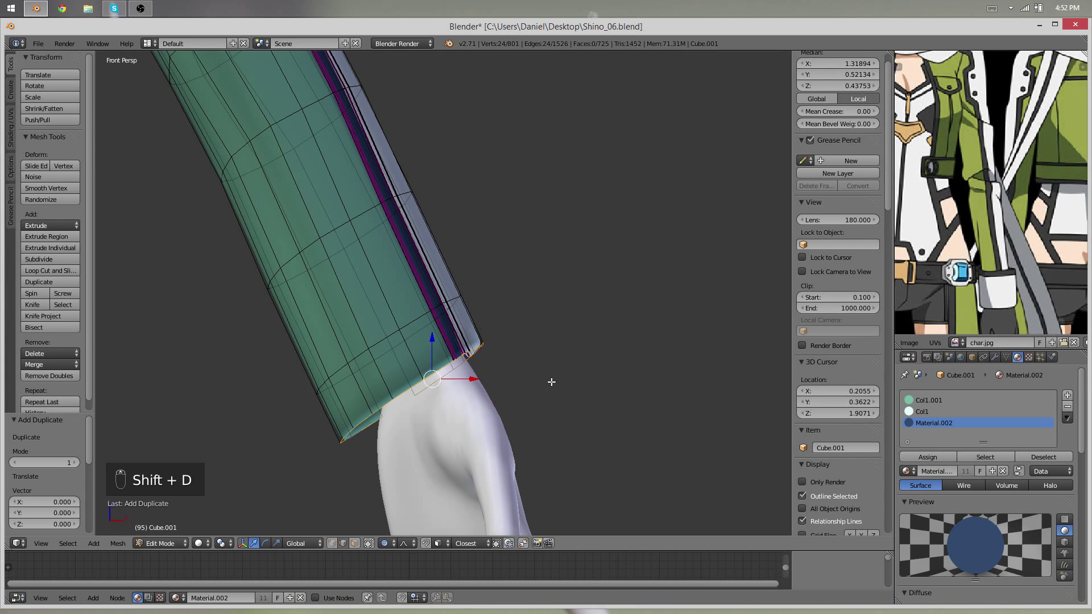
key(p)
click(548, 382)
key(Tab)
right_click(445, 366)
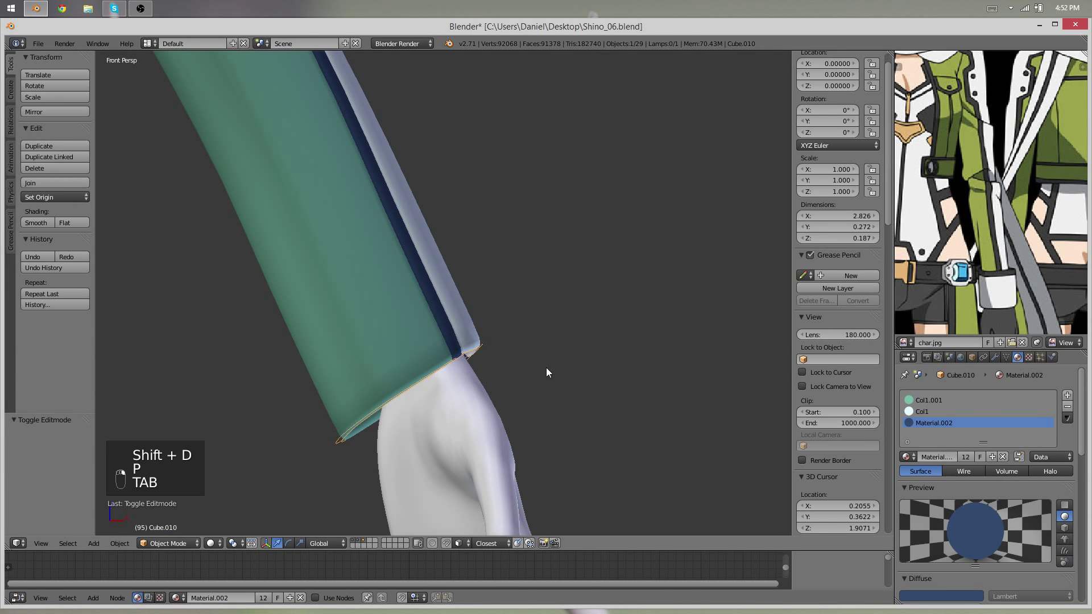
Select the cluster of vertices where the front dark seam meets the separated wrist loop and merge them at their center
middle_drag(546, 367, 493, 315)
key(Tab)
scroll(493, 315, up, 2)
key(a)
key(a)
key(a)
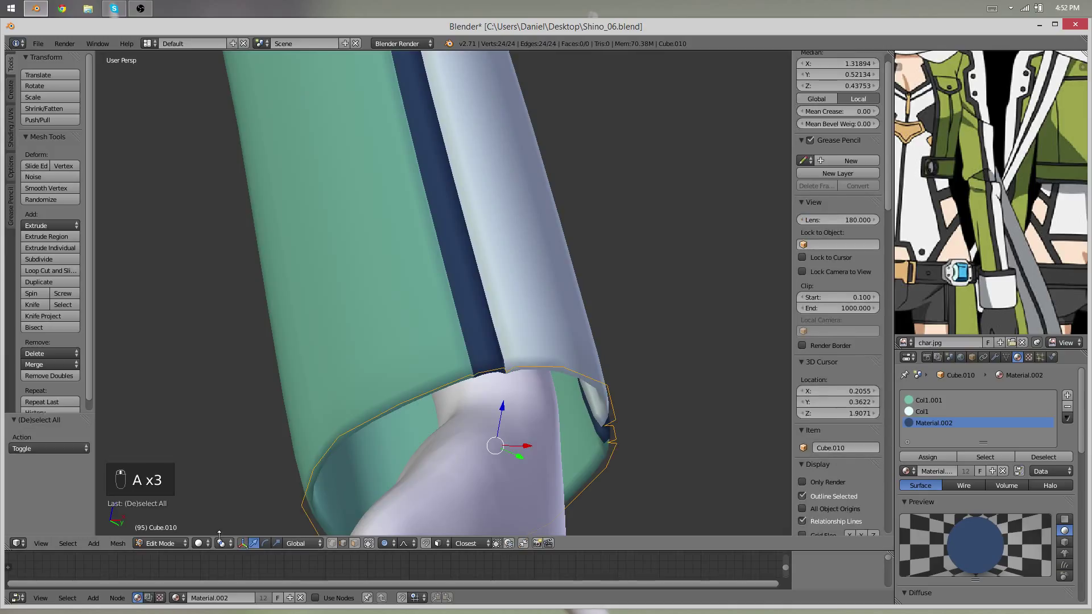
click(333, 545)
middle_drag(481, 466, 506, 500)
key(a)
key(b)
drag(560, 462, 495, 412)
key(s)
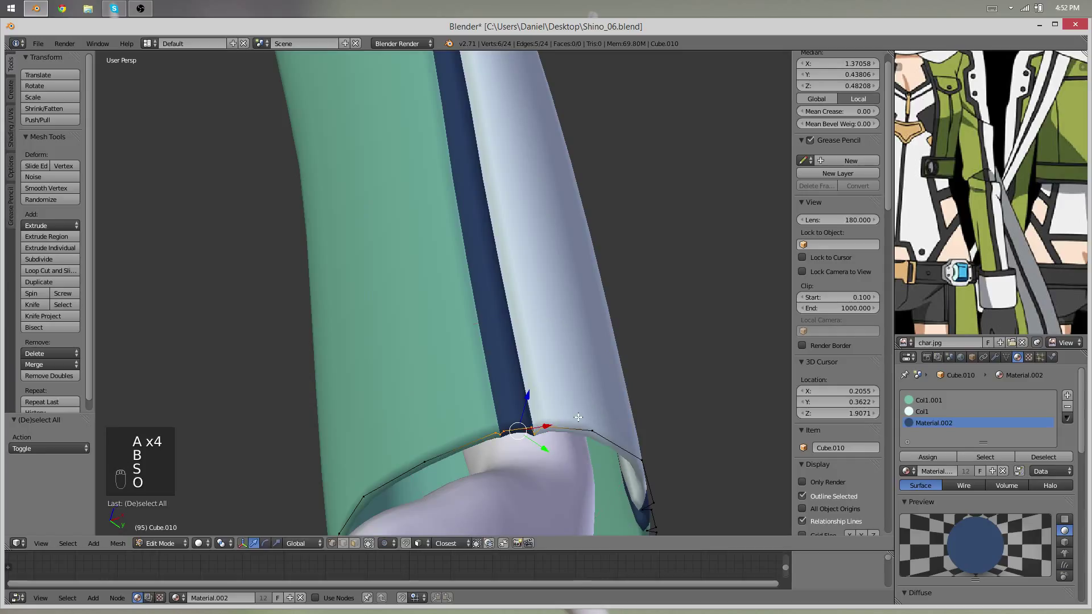
key(w)
click(561, 360)
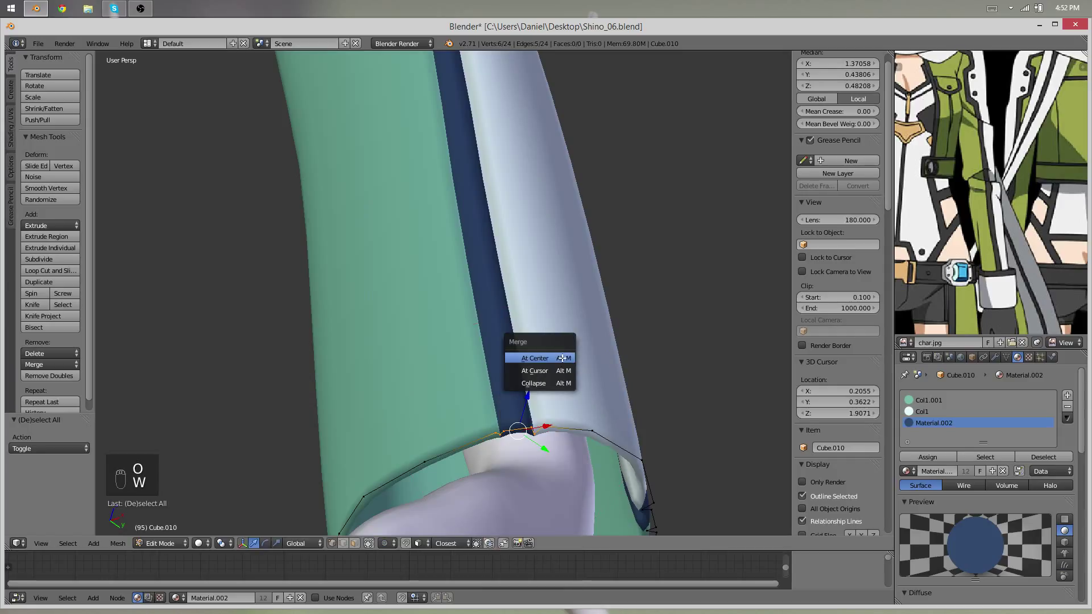
click(534, 358)
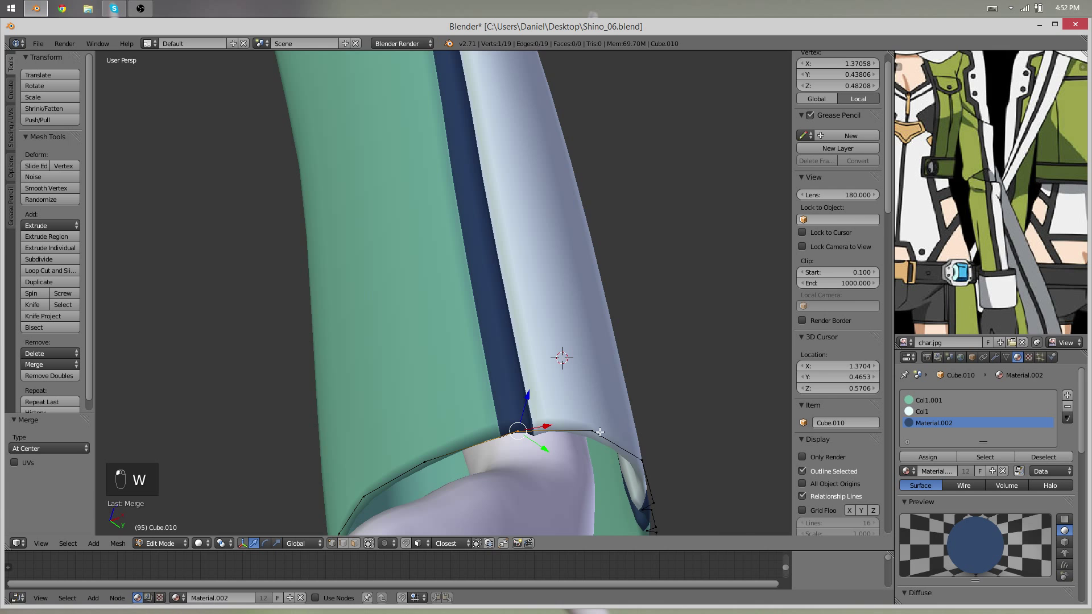
Merge the cluster of wrist-loop vertices at the other dark seam's end to their center
middle_drag(600, 432, 530, 362)
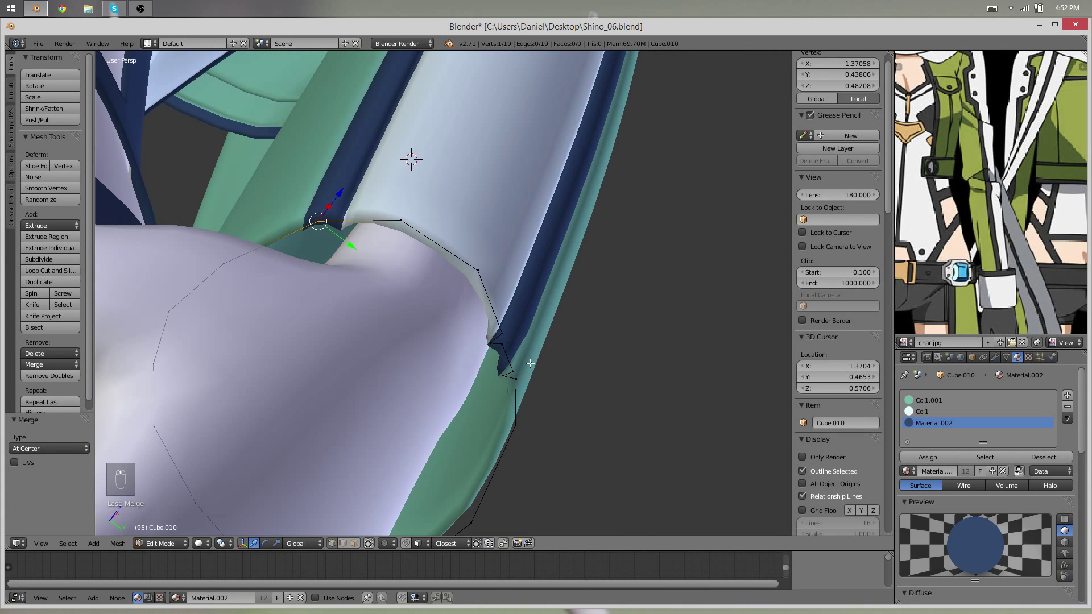
key(a)
key(b)
drag(534, 401, 446, 300)
key(w)
click(450, 313)
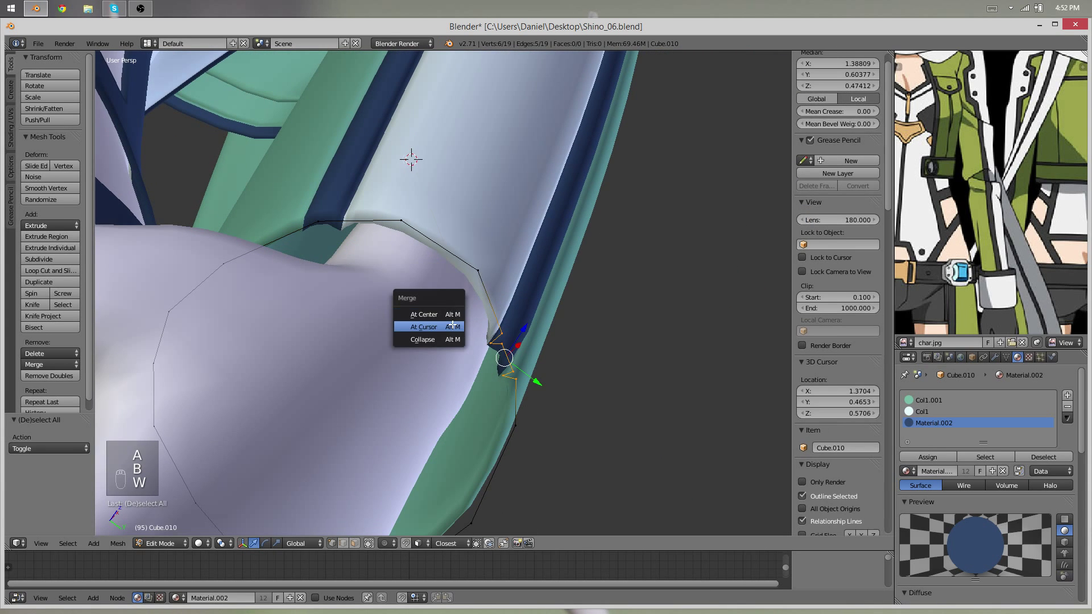
click(452, 326)
key(ctrl+z)
key(w)
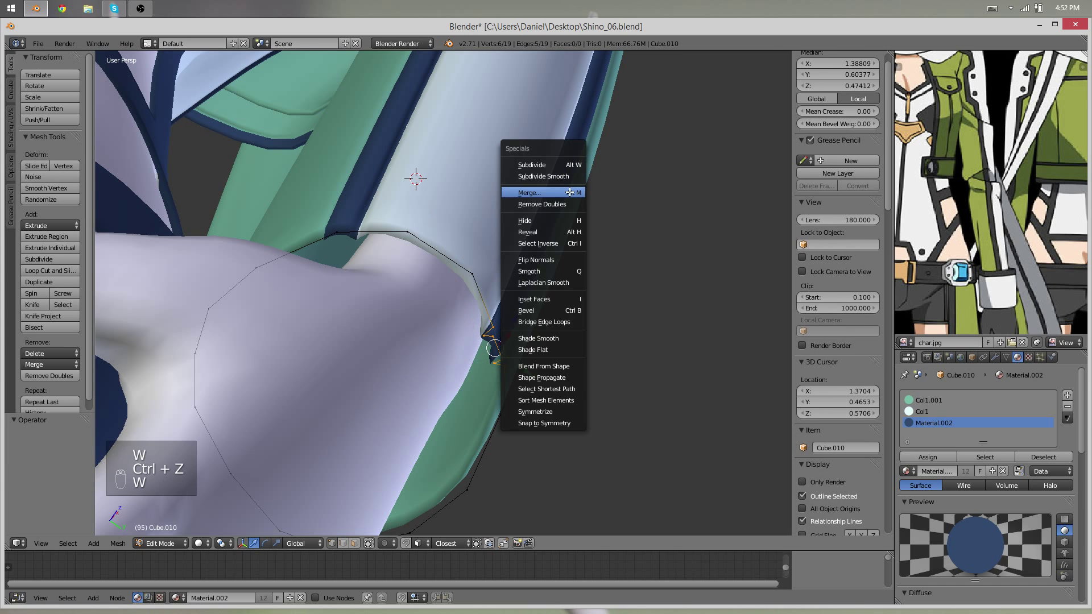
click(569, 192)
click(569, 179)
Select the whole wrist loop, scale it down slightly, and move it to sit inside the sleeve opening
middle_drag(569, 179, 640, 220)
key(a)
key(a)
key(a)
key(minus)
scroll(392, 363, down, 3)
scroll(604, 282, up, 2)
key(s)
key(s)
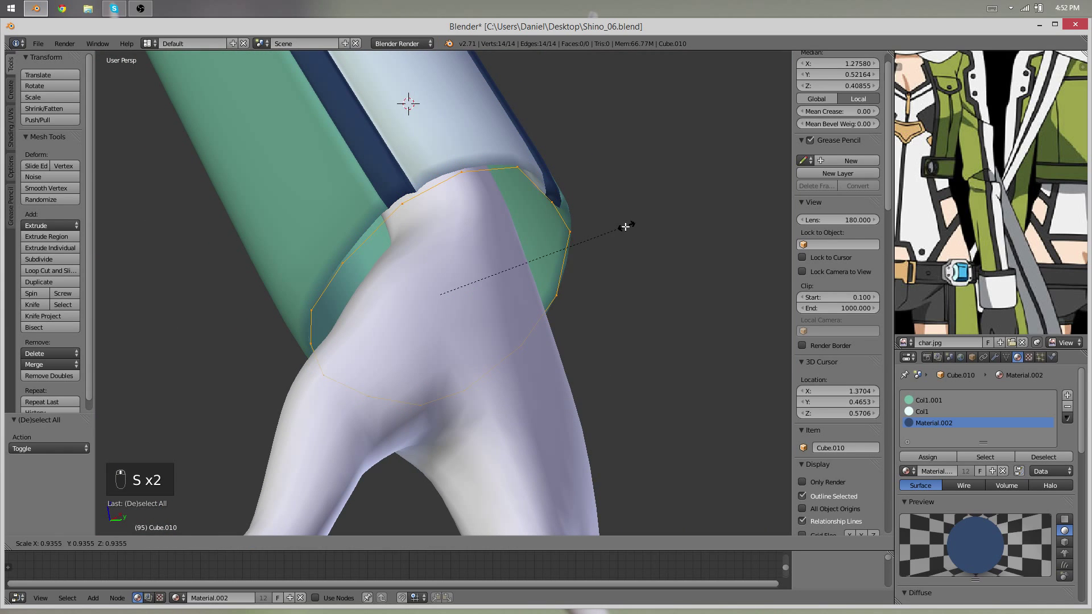
click(562, 287)
key(g)
click(584, 279)
Fine-tune the wrist loop's size and position against the sleeve end from the side
middle_drag(489, 278, 578, 393)
key(s)
click(604, 269)
key(g)
click(603, 268)
Extrude the loop just past the sleeve end, extrude it again, and scale it outward to 1.327 as the cuff's lower rim
key(e)
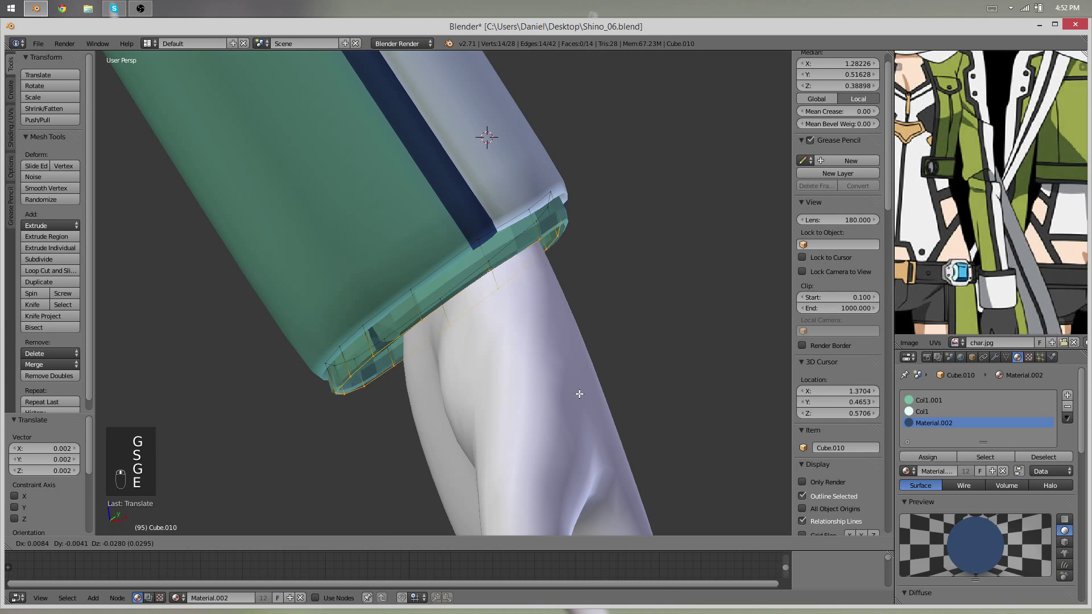
click(596, 370)
key(s)
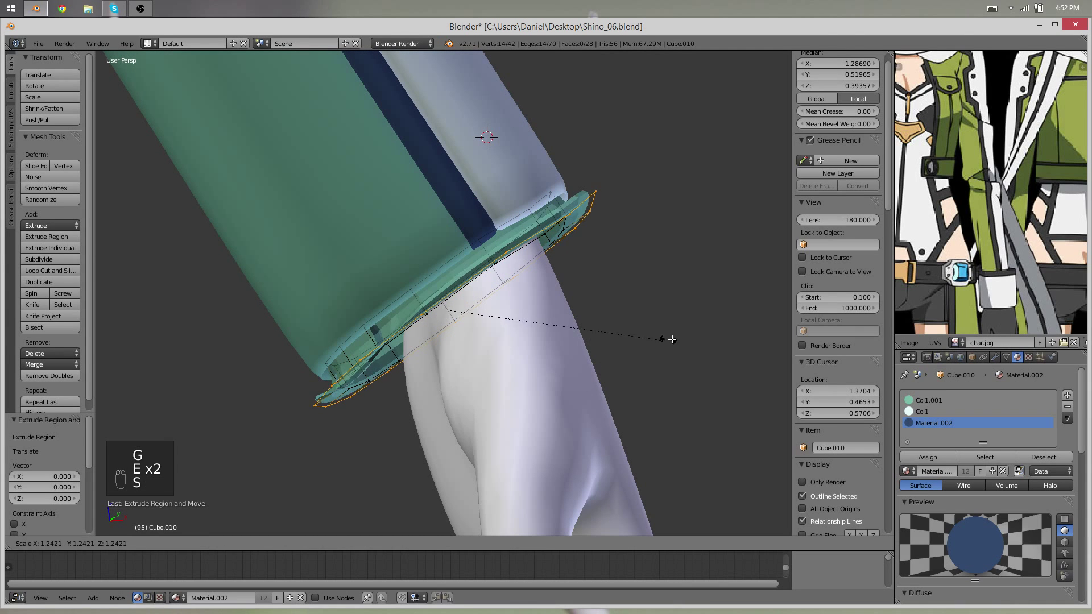
click(680, 338)
Extrude the outer rim loop back up over the sleeve to form the cuff's outer wall
key(e)
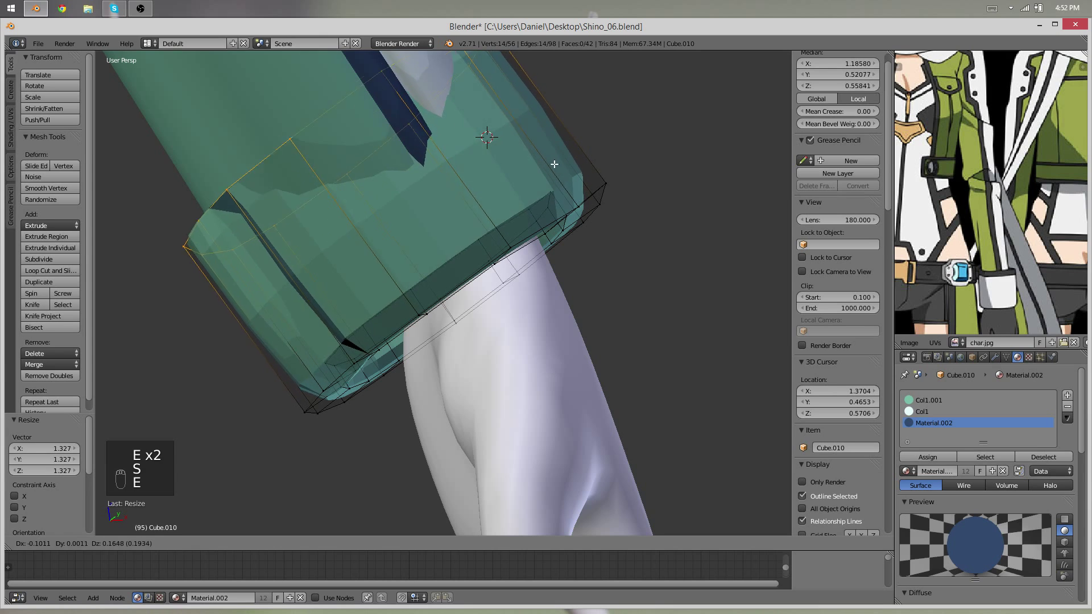
click(581, 349)
scroll(581, 350, down, 7)
middle_drag(495, 402, 419, 365)
scroll(400, 366, up, 4)
Select the cuff's entire mesh, make its normals consistent, and show its modifier settings
key(Tab)
key(Tab)
key(a)
key(a)
key(a)
key(a)
key(a)
key(a)
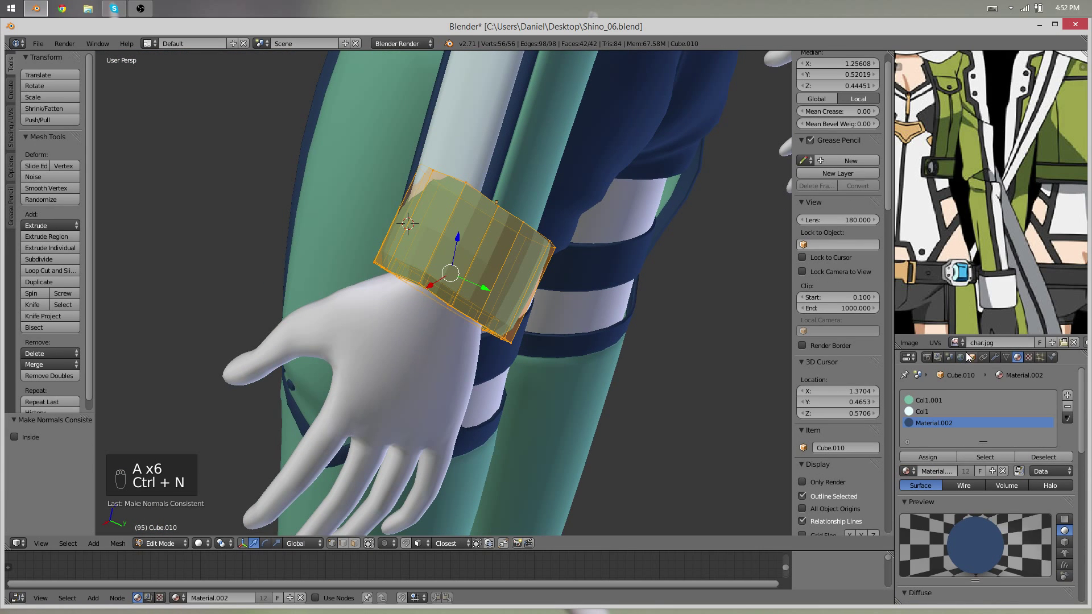
click(994, 356)
key(Tab)
key(Tab)
Select the cuff's upper edge loop, then move and rotate it to line up with the sleeve
middle_drag(526, 435, 663, 422)
alt+right_click(422, 276)
alt+right_click(419, 257)
middle_drag(420, 255, 461, 223)
key(g)
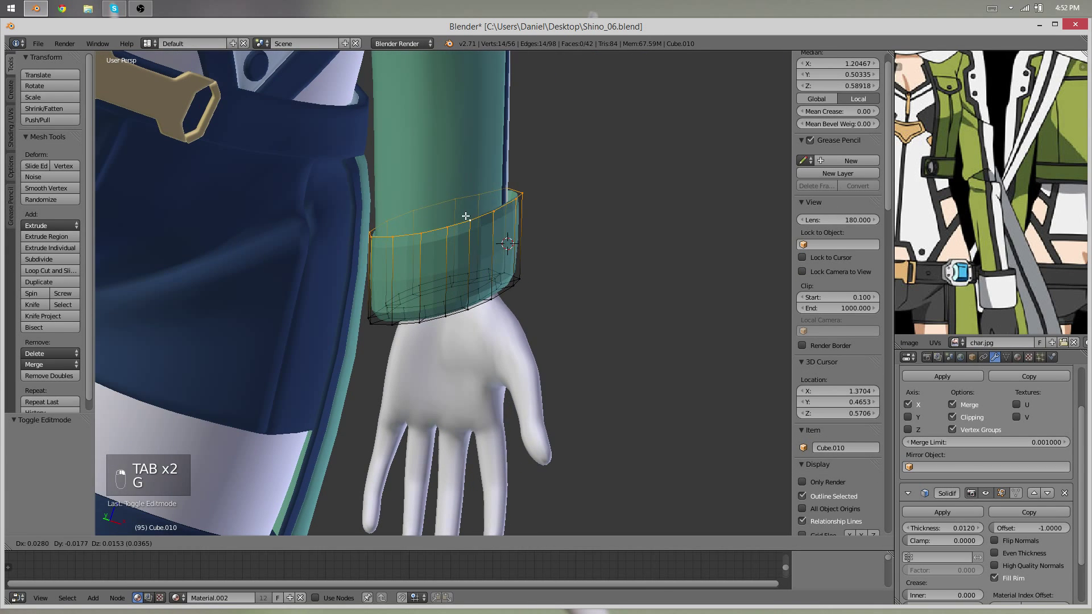
click(469, 216)
key(r)
click(609, 265)
middle_drag(571, 300, 468, 287)
key(Tab)
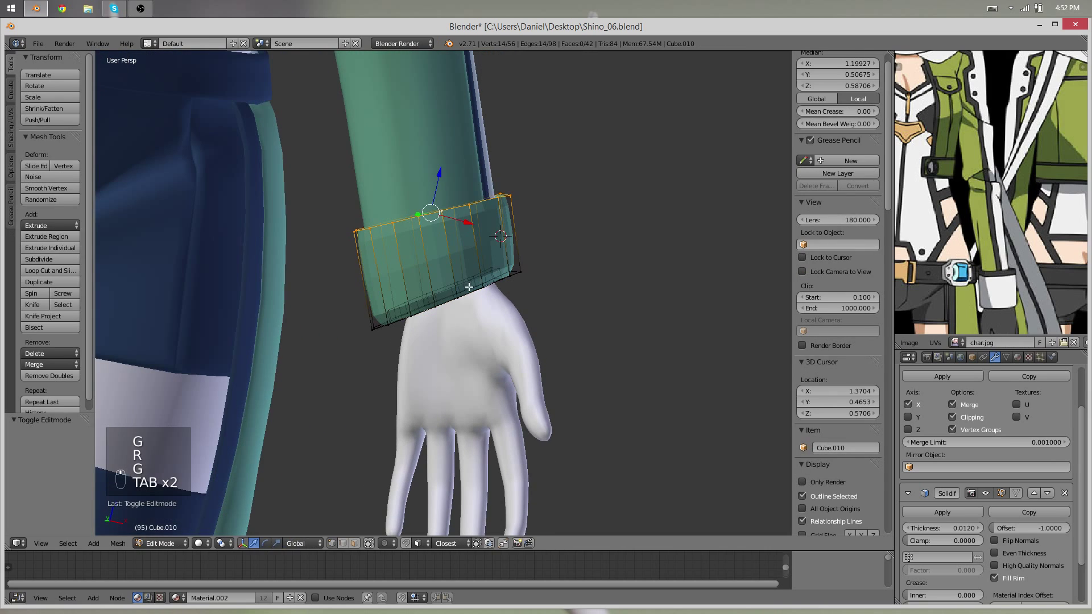
click(536, 212)
Shift the inner lower loop slightly, then rotate and move the cuff's lower rim loops around the wrist
key(g)
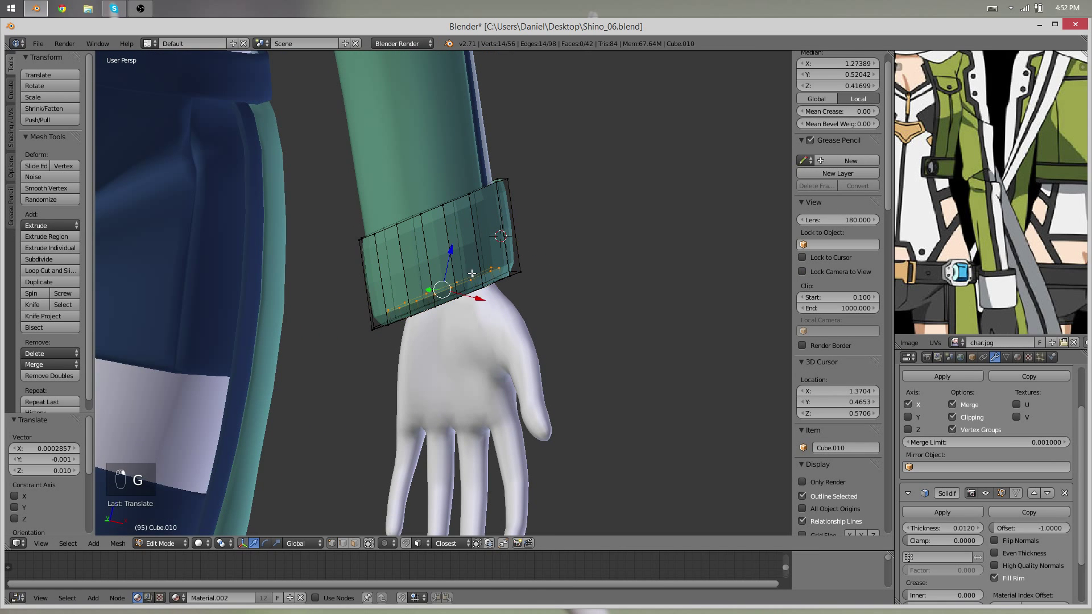
middle_drag(523, 310, 459, 237)
scroll(492, 324, up, 3)
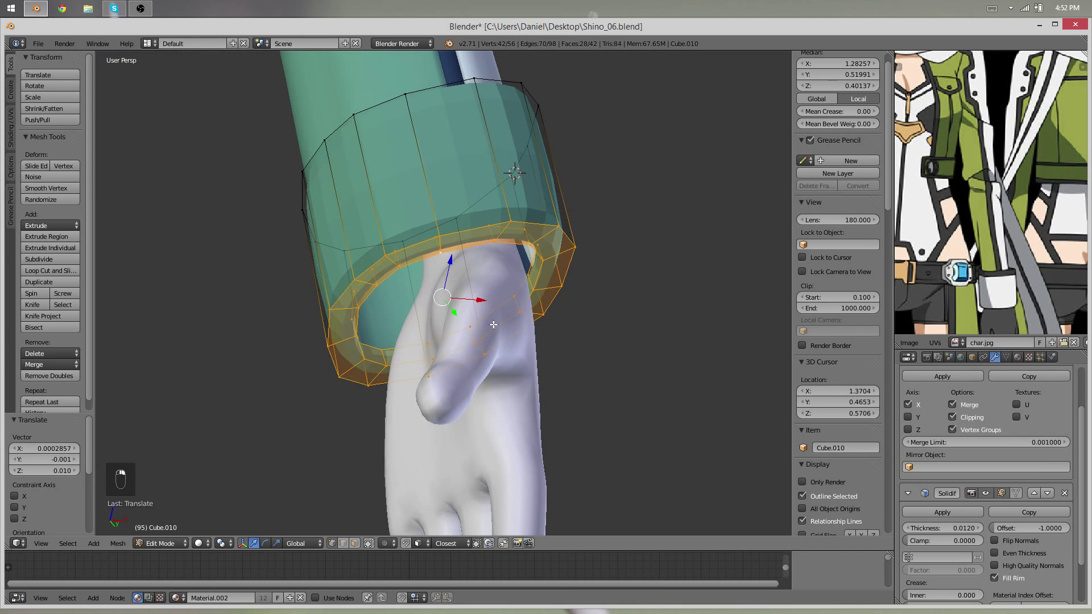
mouse_move(493, 324)
alt+middle_down()
mouse_move(537, 318)
mouse_move(504, 330)
alt+middle_up()
click(594, 274)
key(g)
click(600, 292)
key(Tab)
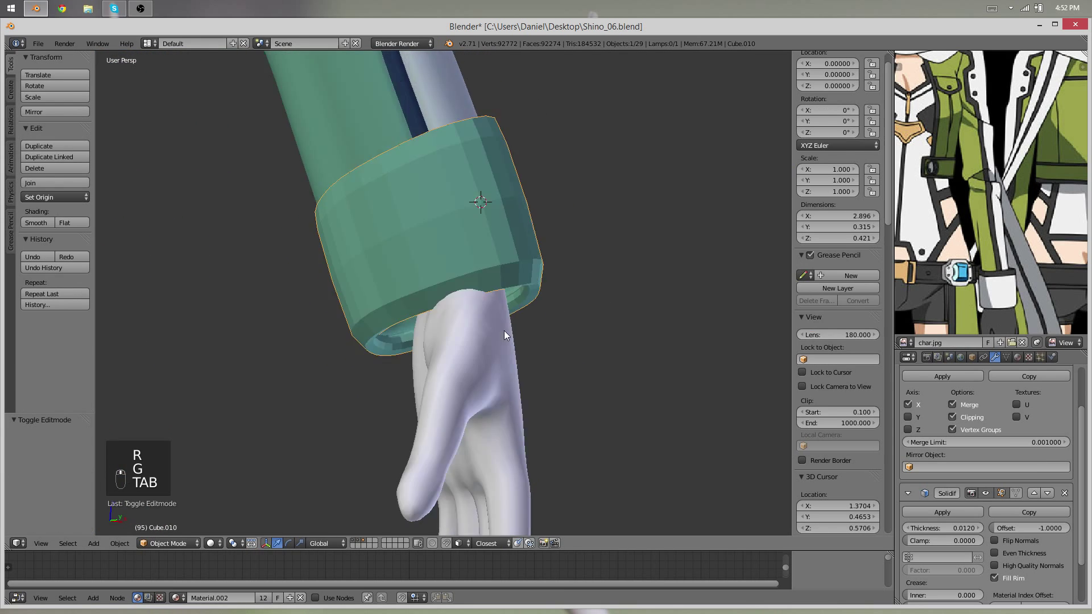
Rotate and reposition the cuff's upper edge loop so the cuff follows the forearm's direction
middle_drag(597, 302, 556, 284)
key(Tab)
key(r)
key(g)
key(Tab)
key(Tab)
key(r)
key(r)
click(541, 280)
click(539, 286)
key(Tab)
Trackball-rotate the cuff's upper edge loop by about -1.7° and -12° and adjust its placement around the sleeve
middle_drag(500, 303, 410, 319)
scroll(456, 289, up, 4)
key(Tab)
key(Tab)
key(Tab)
key(Tab)
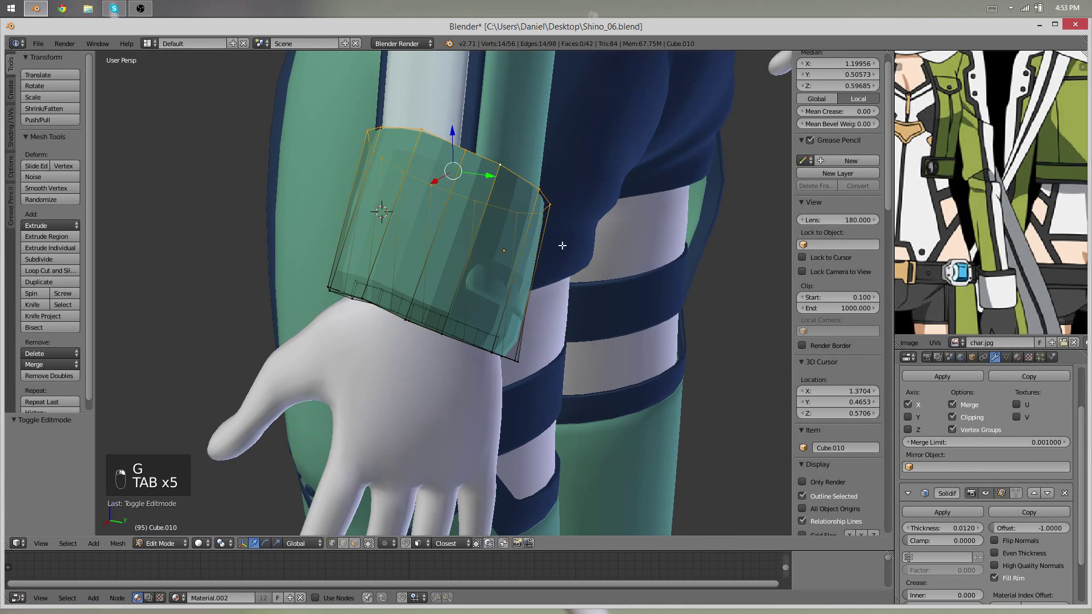
middle_drag(563, 245, 549, 287)
key(r)
click(520, 275)
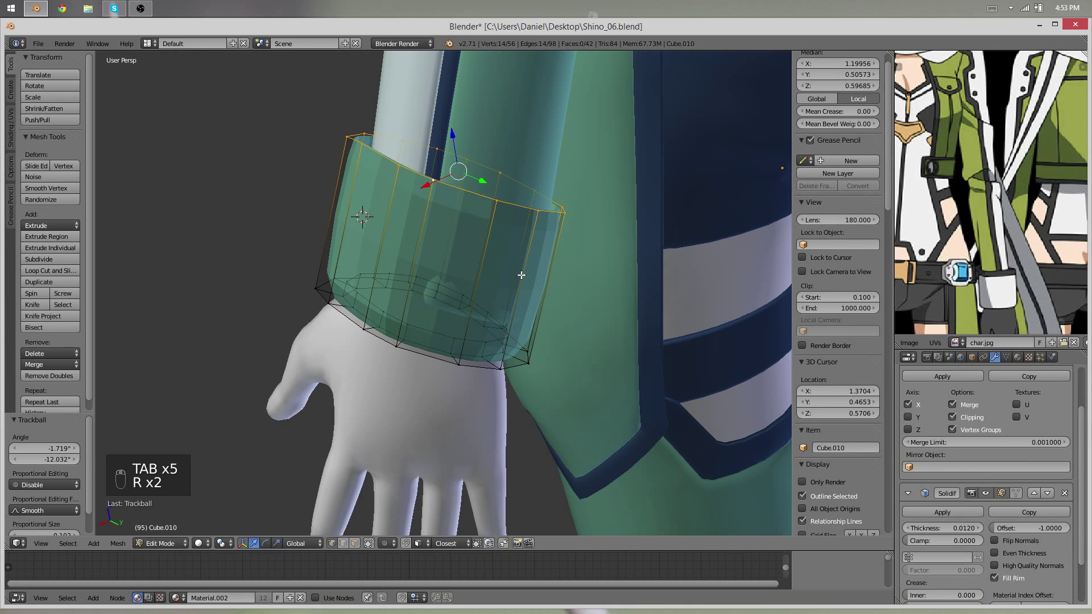
middle_drag(458, 330, 417, 309)
key(Tab)
scroll(492, 275, down, 4)
Add an edge loop around the middle of the cuff's outer wall and adjust its position
key(Tab)
key(ctrl+r)
click(513, 281)
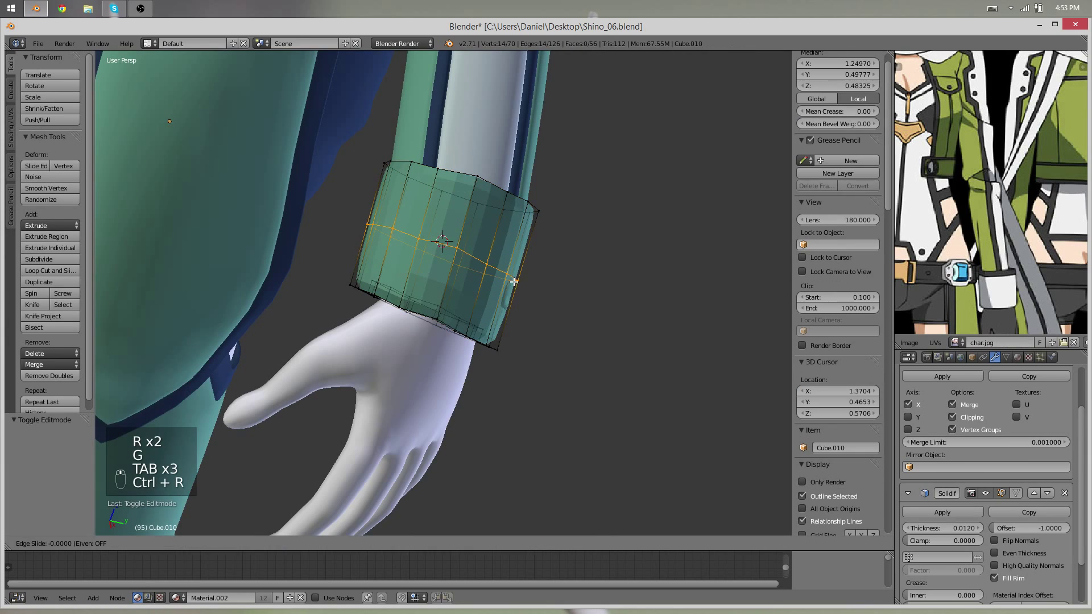
key(g)
click(522, 302)
key(Tab)
Move the cuff's middle edge loop and widen it along the Y axis by about 1.1
middle_drag(526, 316, 364, 181)
key(Tab)
right_click(462, 181)
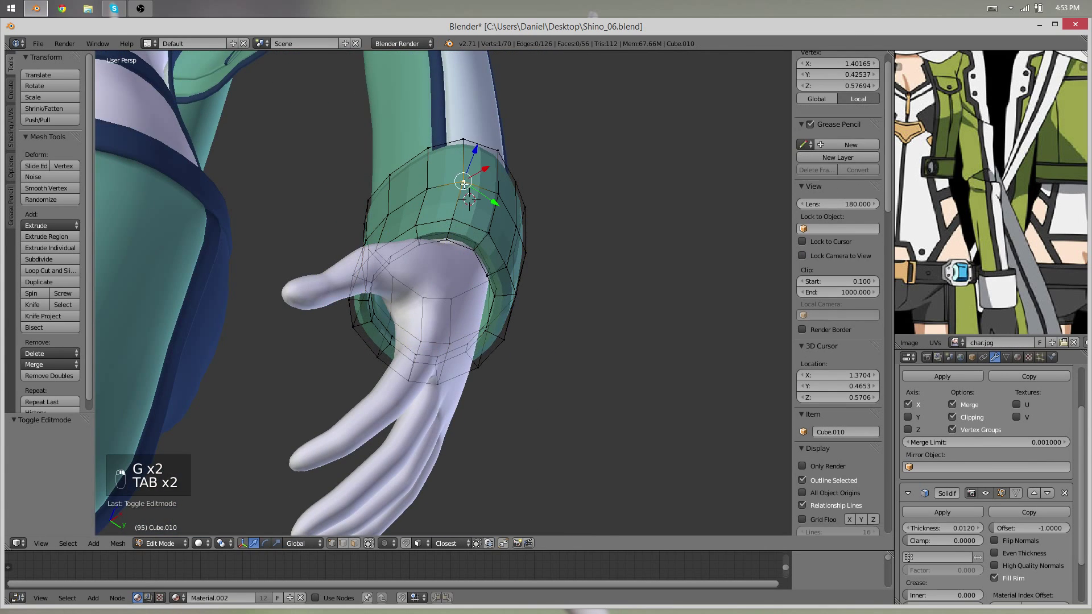
alt+right_click(456, 181)
key(g)
click(542, 222)
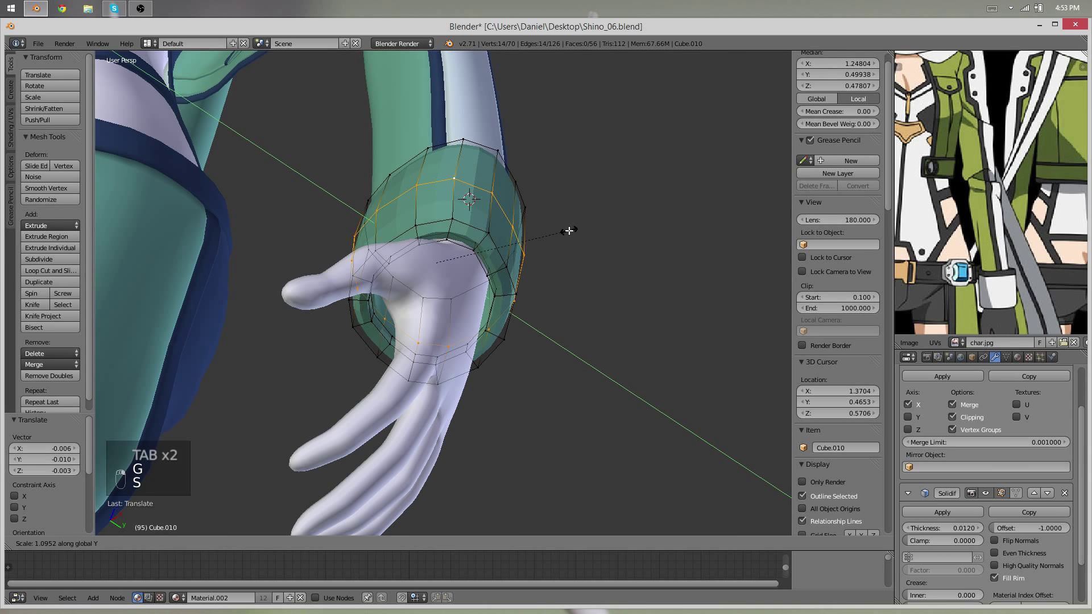
click(562, 228)
Apply smooth shading to the cuff
middle_drag(562, 227, 394, 288)
key(Tab)
scroll(489, 353, down, 2)
scroll(394, 287, up, 1)
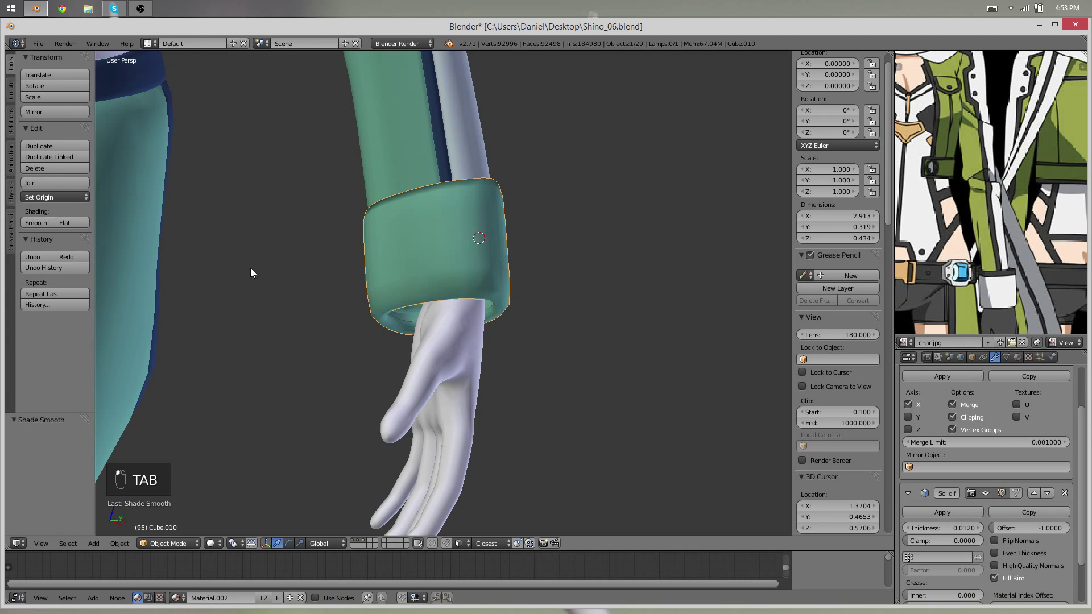
middle_drag(251, 273, 432, 164)
Enable proportional editing and move the upper part of the cuff near the sleeve's white stripe closer to the sleeve
key(Tab)
key(p)
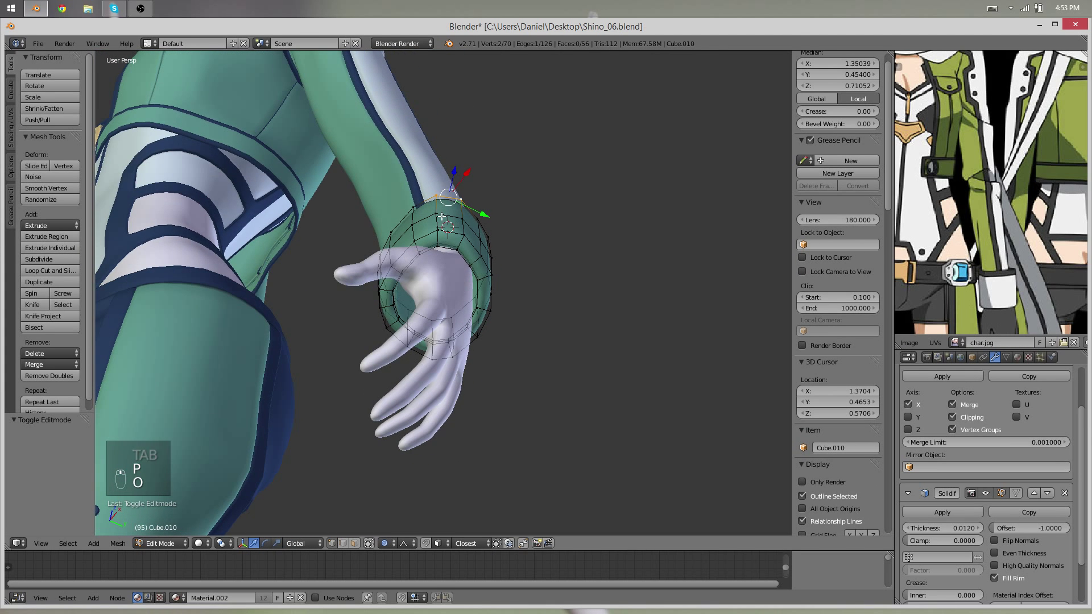
click(460, 222)
middle_drag(460, 221, 411, 256)
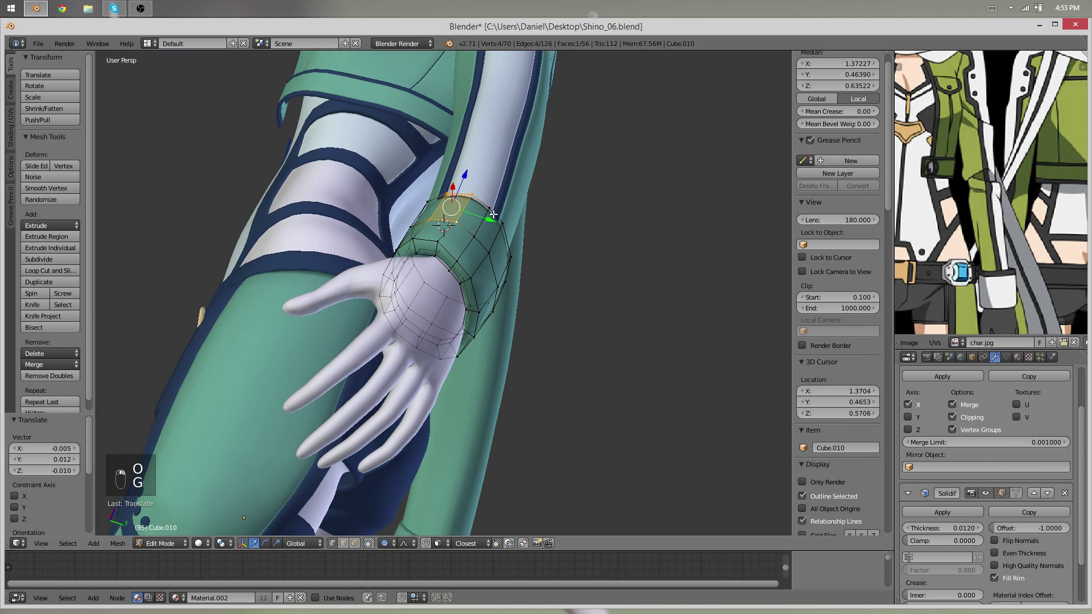
Edge-slide the edge of the cuff's middle loop on the outer side of the wrist by a factor of -0.262
right_click(496, 223)
shift+right_click(486, 259)
key(g)
key(g)
click(489, 274)
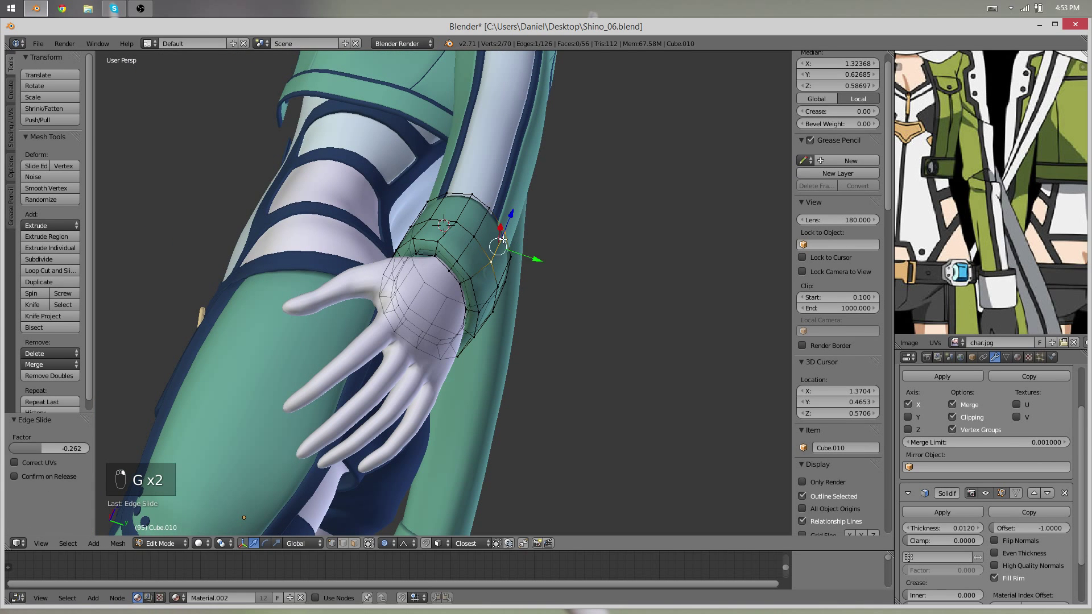
Move individual vertices along the cuff's upper area with proportional editing to even out its outline
right_click(504, 228)
key(g)
click(508, 229)
middle_drag(402, 293, 401, 222)
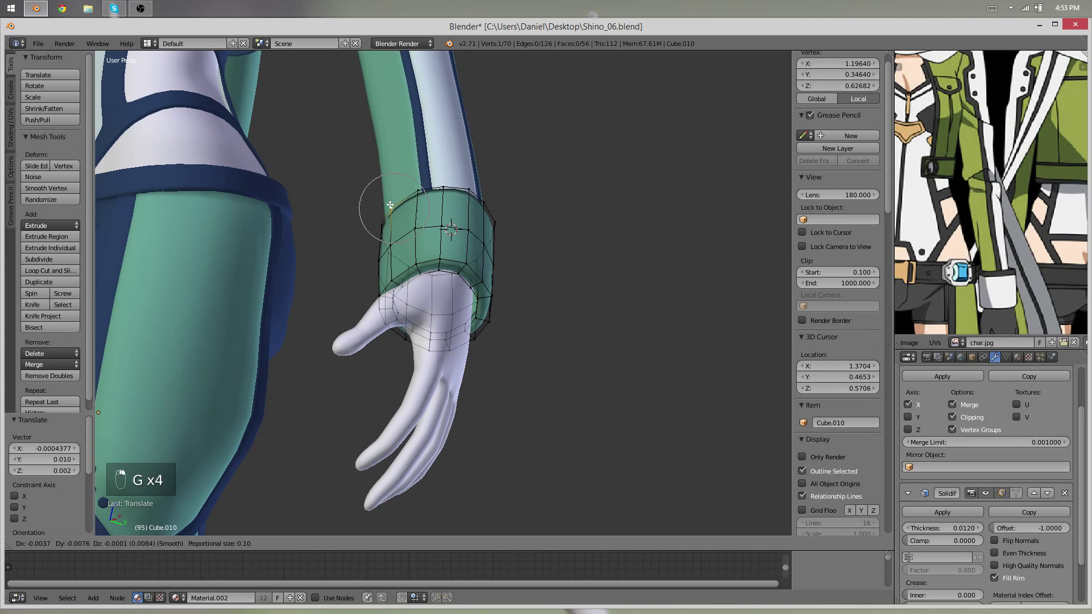
click(385, 203)
key(Tab)
Select vertices on the cuff's lower rim above the hand and shift them to smooth the lower outline
middle_drag(402, 318, 330, 356)
scroll(469, 297, up, 3)
key(Tab)
right_click(432, 320)
middle_drag(432, 320, 514, 286)
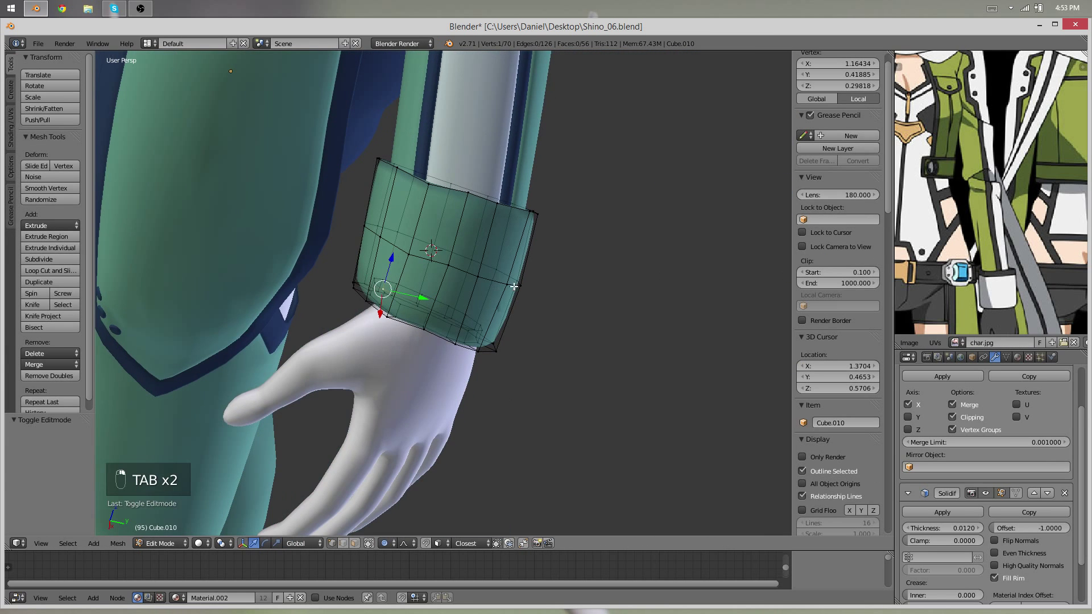
shift+right_click(468, 365)
key(g)
click(483, 366)
key(Tab)
Select another vertex on the cuff's lower rim at the thumb side and move it to round the opening
middle_drag(483, 365, 456, 309)
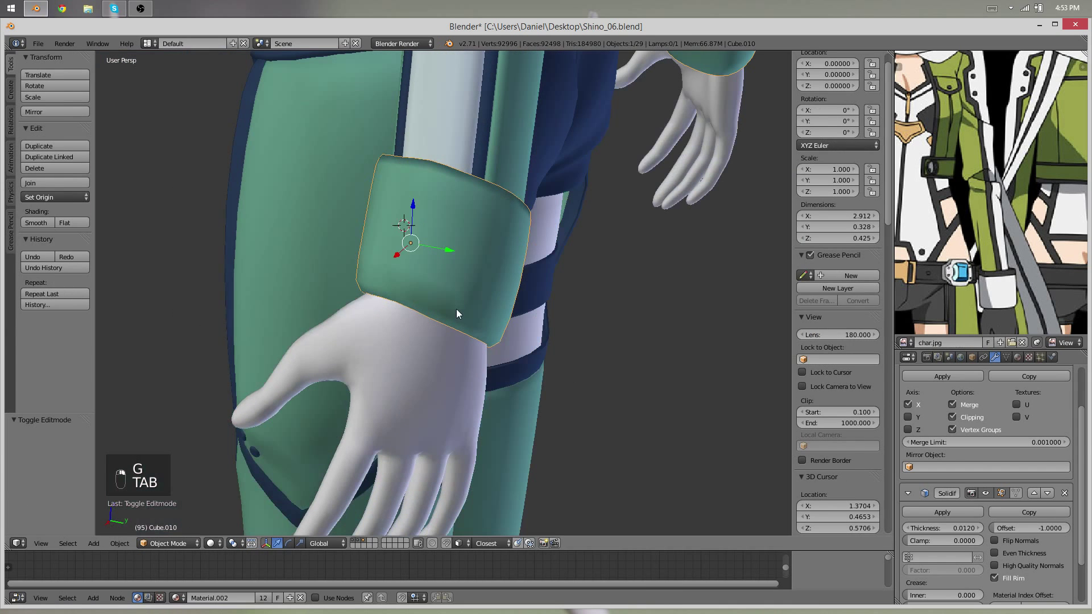
key(Tab)
right_click(408, 300)
middle_drag(392, 295, 446, 258)
click(408, 362)
key(Tab)
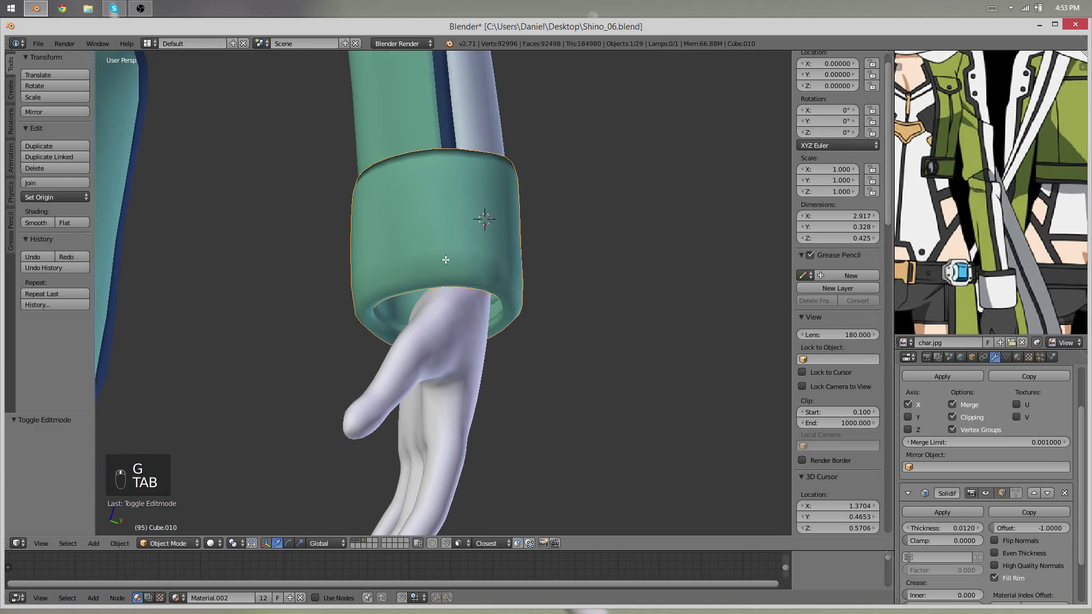
Add an edge loop around the cuff's outer wall between its middle loop and lower rim
scroll(445, 257, up, 3)
key(Tab)
key(ctrl+r)
click(440, 243)
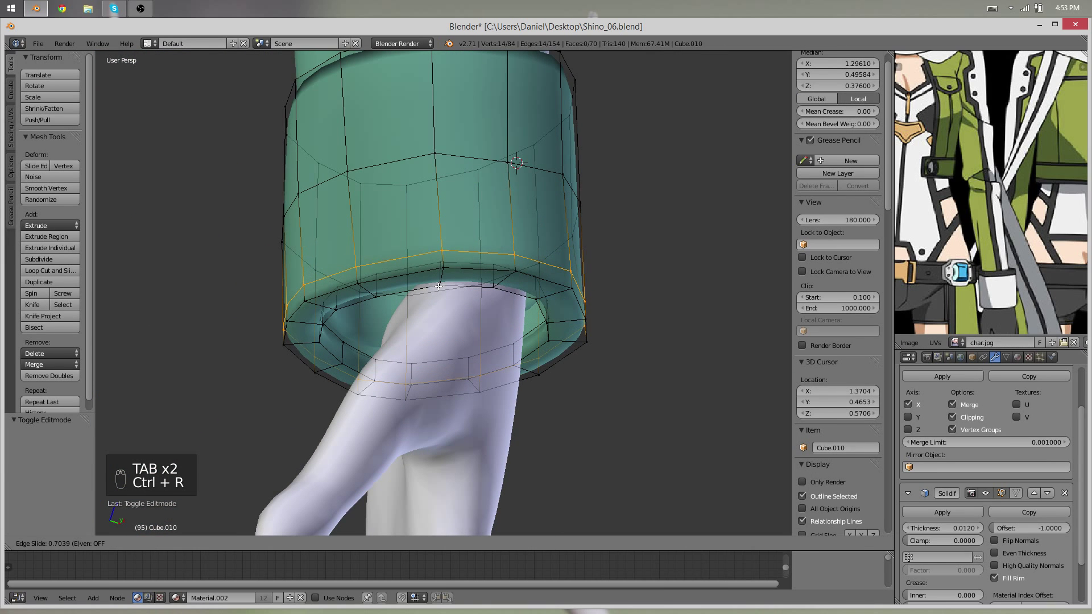
click(440, 278)
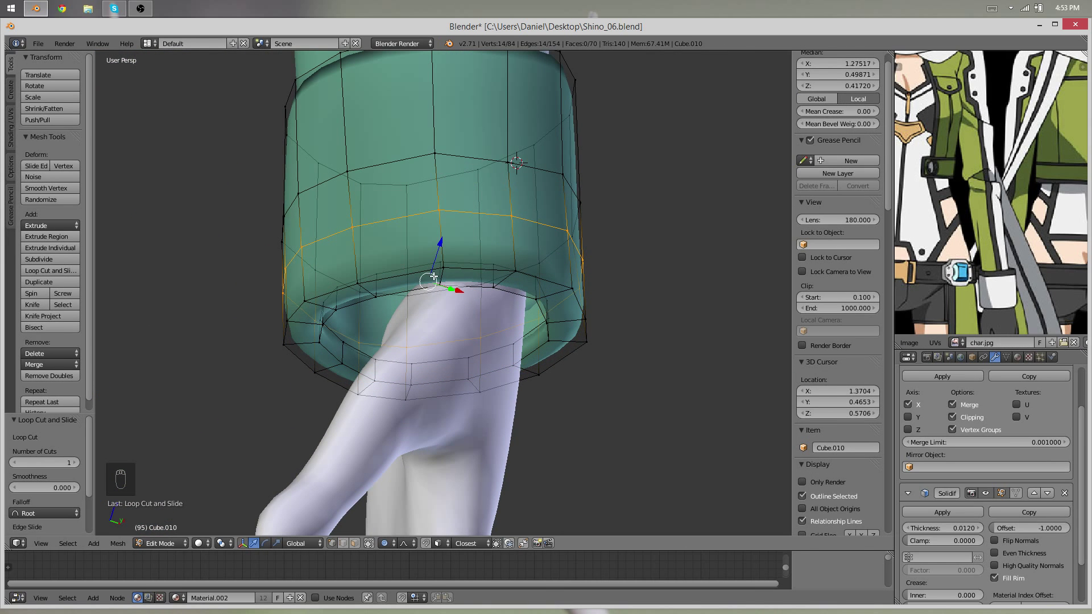
Undo the last edge loop and instead add one around the underside of the cuff's lower rim
key(ctrl+z)
key(ctrl+r)
click(455, 269)
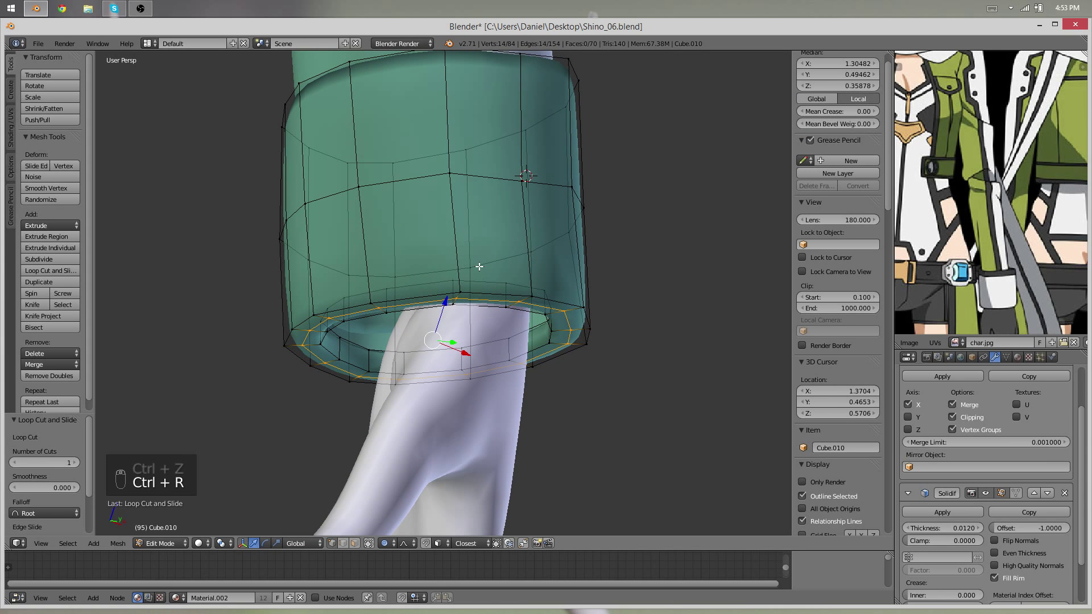
middle_drag(482, 261, 491, 274)
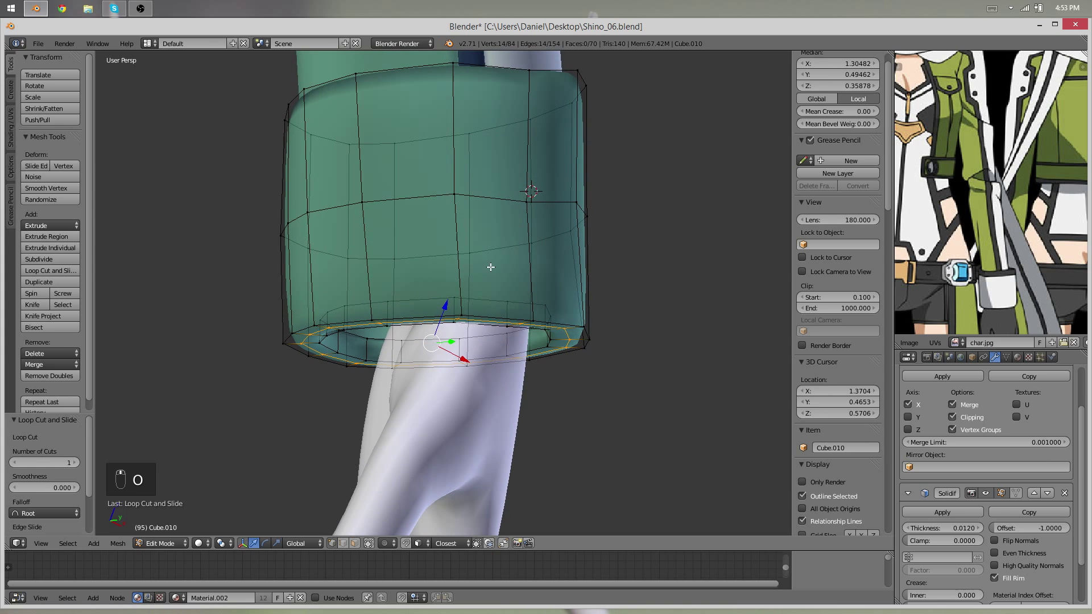
key(f)
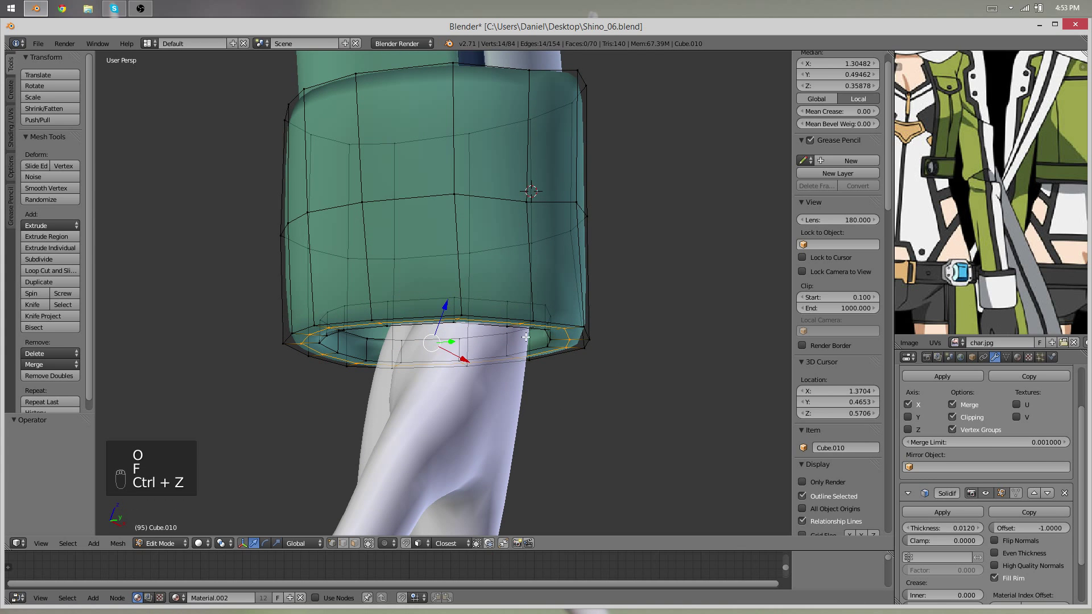
Move the geometry on the underside of the cuff's lower rim without proportional editing to adjust the opening
key(g)
right_click(530, 358)
middle_drag(531, 360, 419, 298)
key(g)
click(536, 417)
Select the cuff's middle edge loop and slide it along the outer wall
scroll(455, 307, up, 1)
alt+right_click(459, 290)
key(g)
key(g)
click(344, 298)
key(Tab)
key(Tab)
Move the lower rim vertex at the thumb side with proportional editing and check the cuff's outline
right_click(330, 352)
key(o)
key(o)
key(g)
click(289, 221)
key(Tab)
key(a)
key(a)
key(Tab)
scroll(567, 278, up, 5)
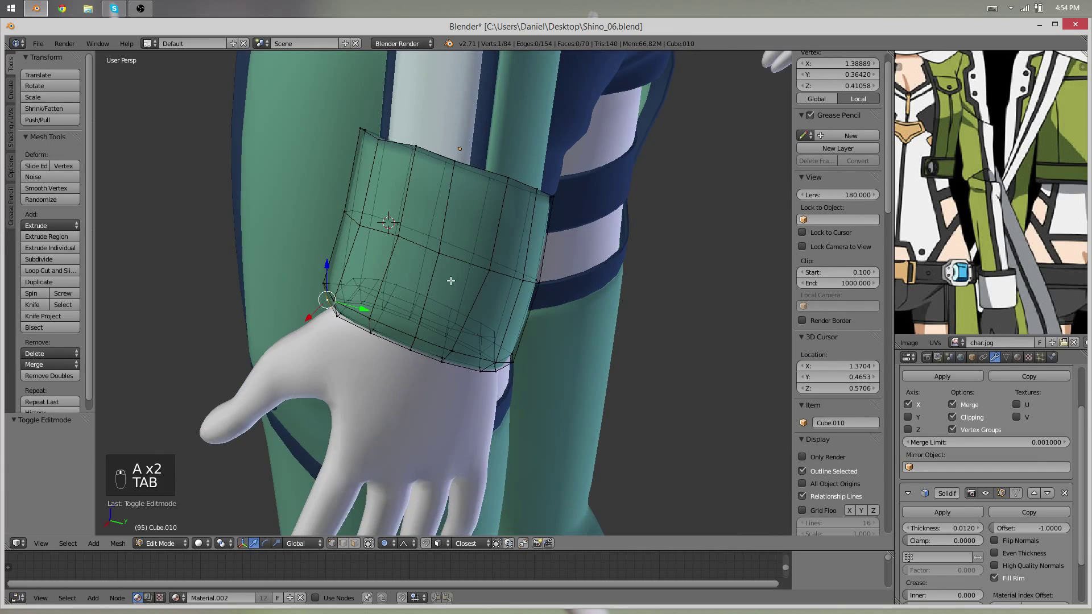
key(Tab)
middle_drag(658, 244, 529, 182)
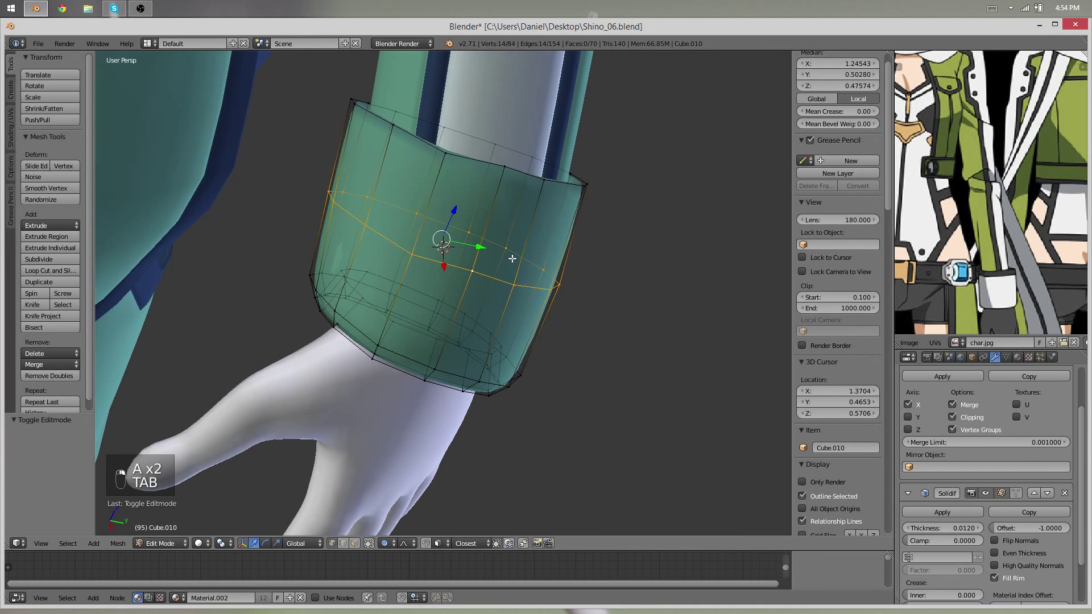
key(Tab)
right_click(500, 166)
key(g)
key(g)
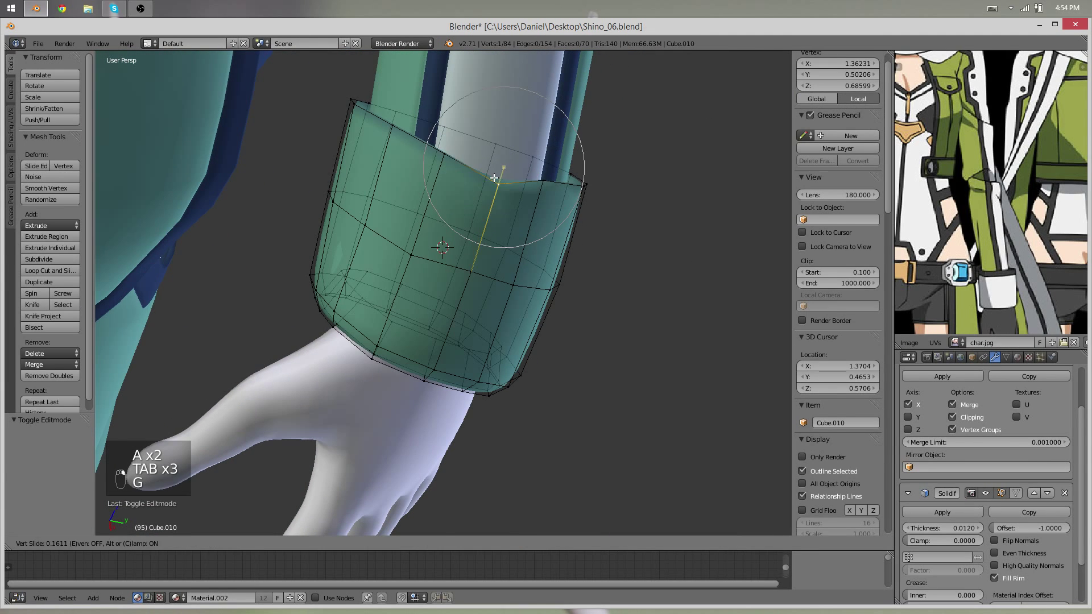
click(497, 182)
key(ctrl+r)
click(503, 205)
right_click(506, 216)
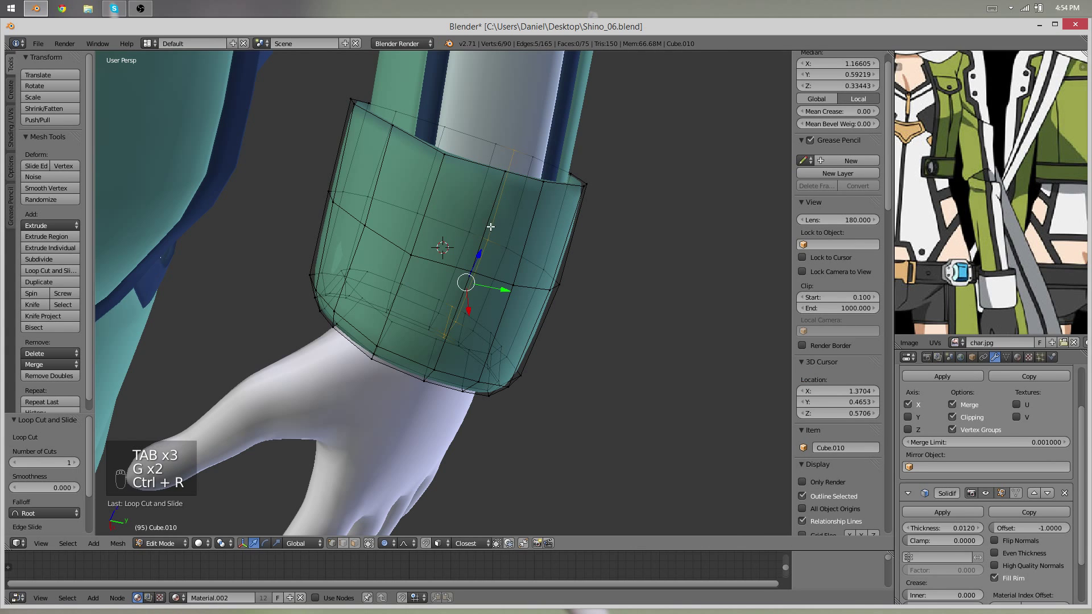
key(ctrl+z)
Add an edge loop around the cuff, midway between its upper rim and middle loop
key(ctrl+r)
click(481, 219)
right_click(481, 219)
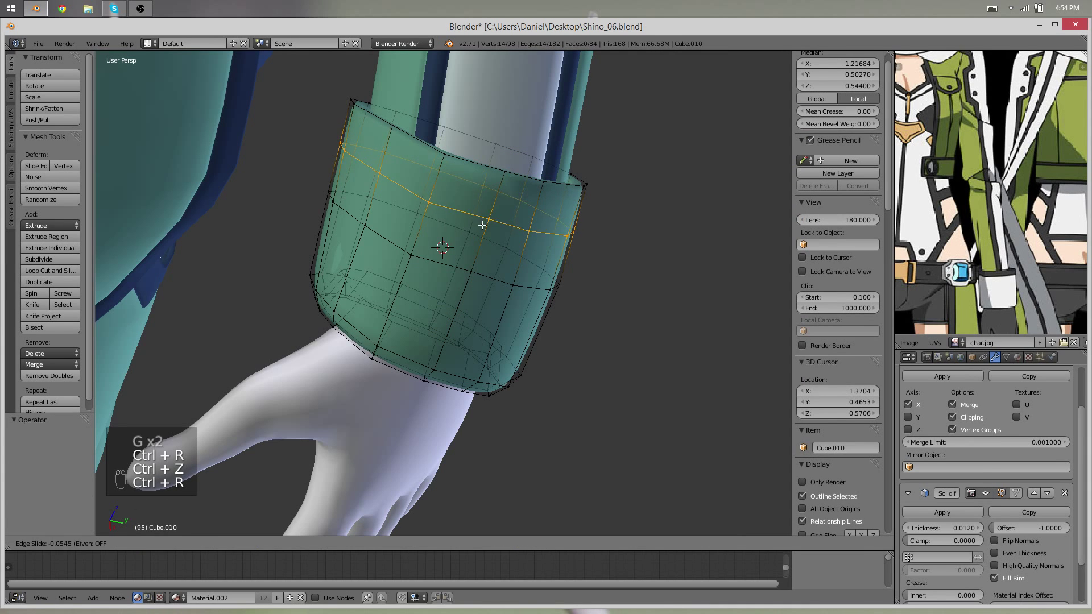
Select a vertex on the cuff's upper rim and nudge it with proportional editing
right_click(445, 156)
key(g)
click(448, 157)
key(Tab)
key(Tab)
Slide the cuff's middle edge loop down toward the hand
scroll(485, 215, down, 2)
middle_drag(536, 261, 470, 300)
scroll(470, 300, up, 1)
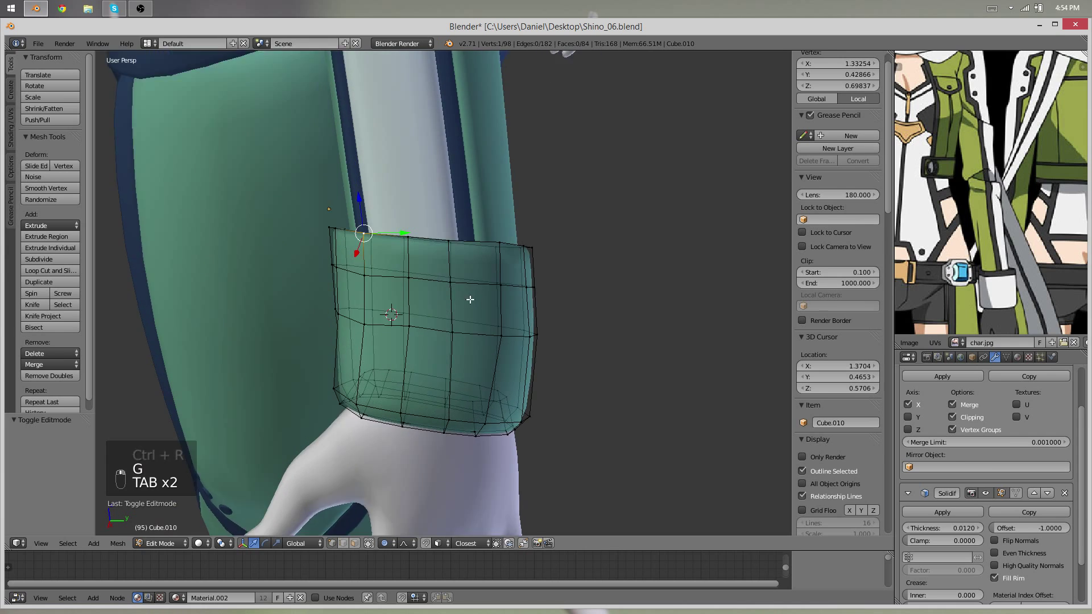
scroll(470, 299, up, 1)
alt+right_click(450, 336)
key(g)
key(g)
click(439, 380)
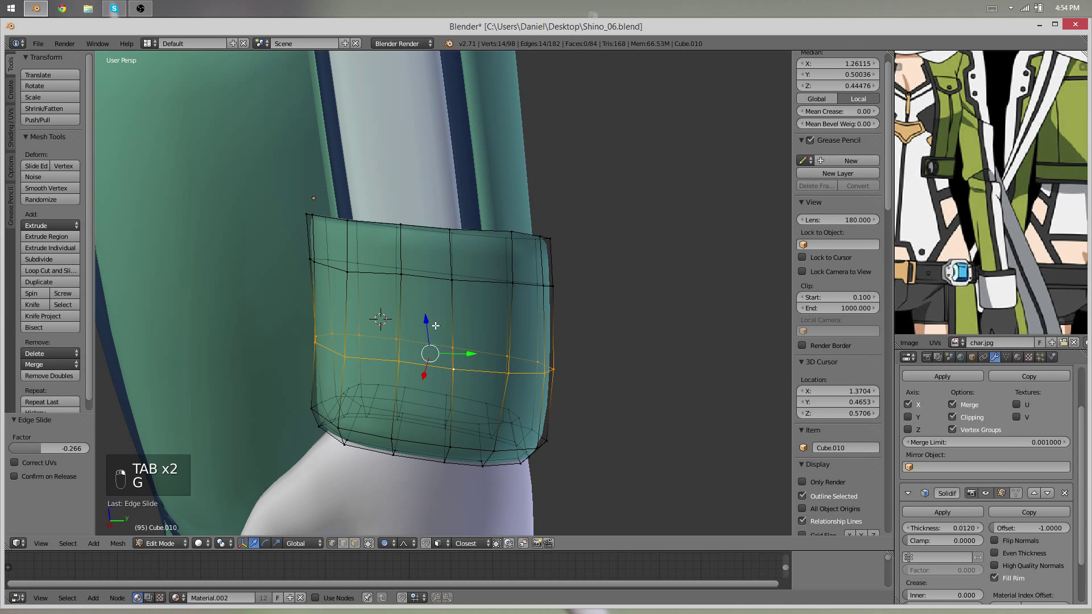
Add an edge loop just below the cuff's upper loop and nudge a short edge between them at the thumb side
key(ctrl+r)
click(453, 312)
click(428, 277)
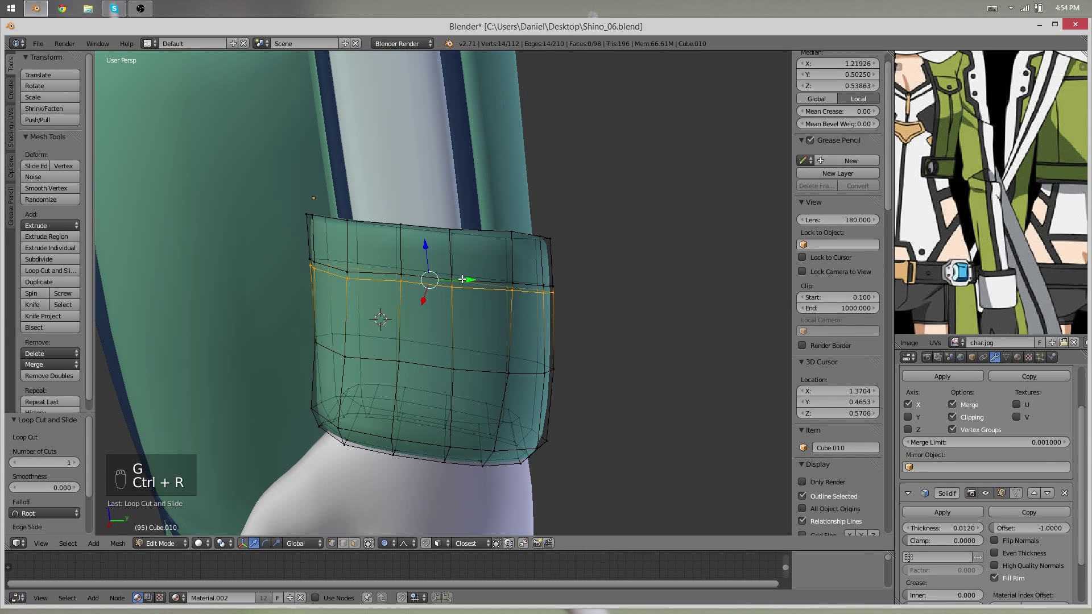
scroll(427, 277, up, 1)
right_click(326, 265)
key(g)
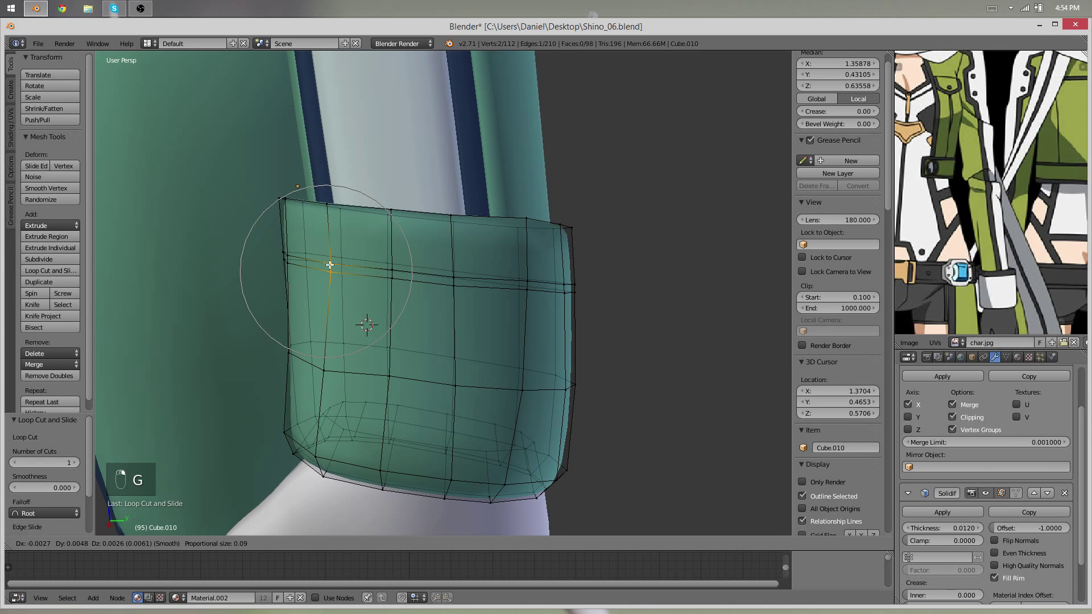
click(330, 264)
Add a loop between the two close upper loops and scale it to 0.96 to form a groove
scroll(355, 276, up, 3)
key(ctrl+r)
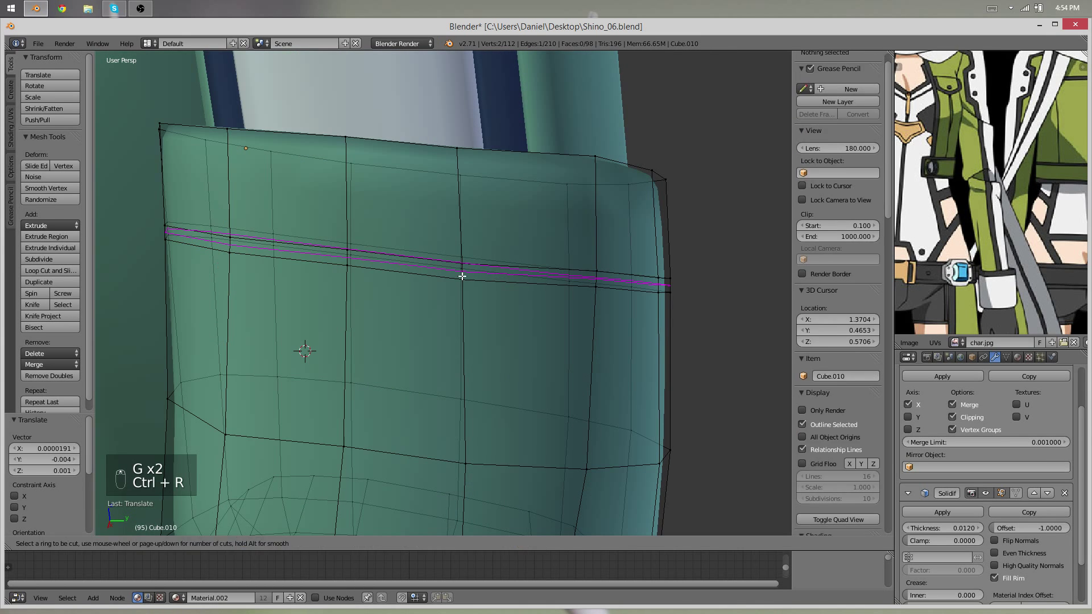
click(469, 276)
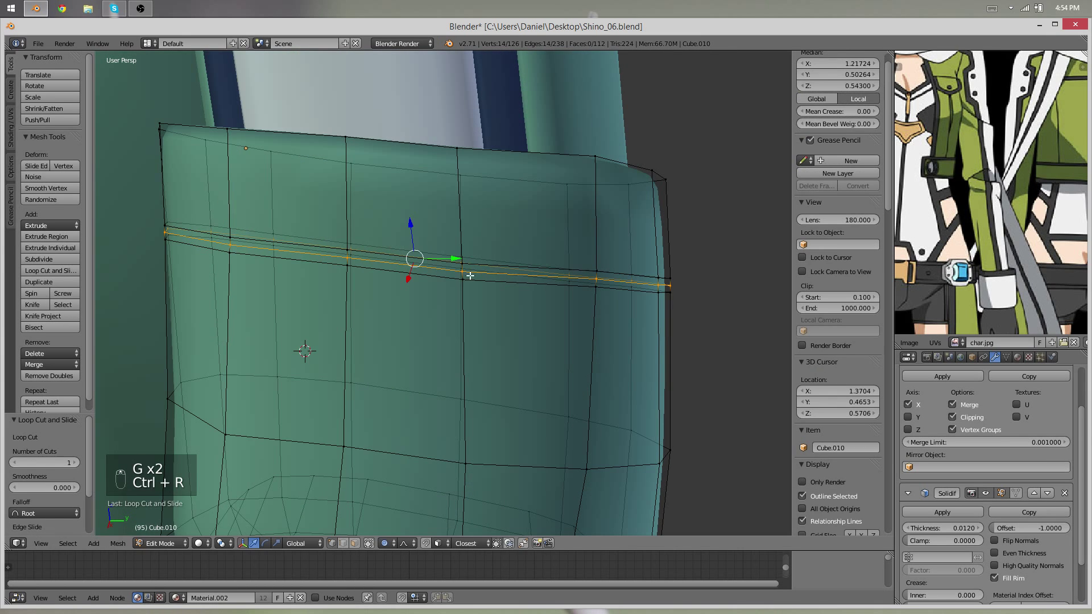
click(701, 153)
key(ctrl+w)
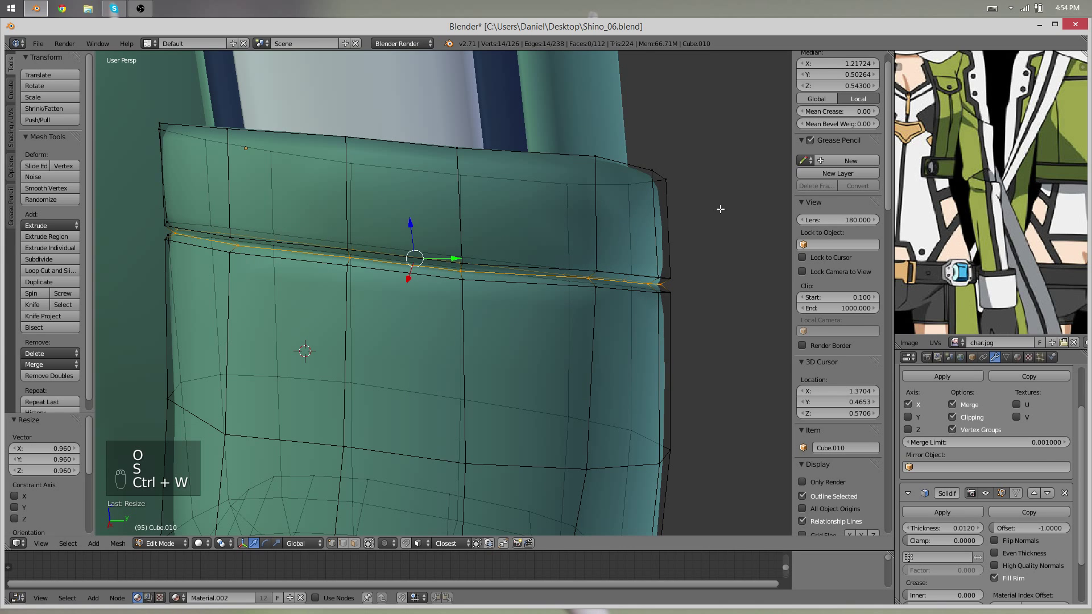
Select the loop inner region above the groove and assign Material.002 to this upper band
key(ctrl+e)
click(701, 319)
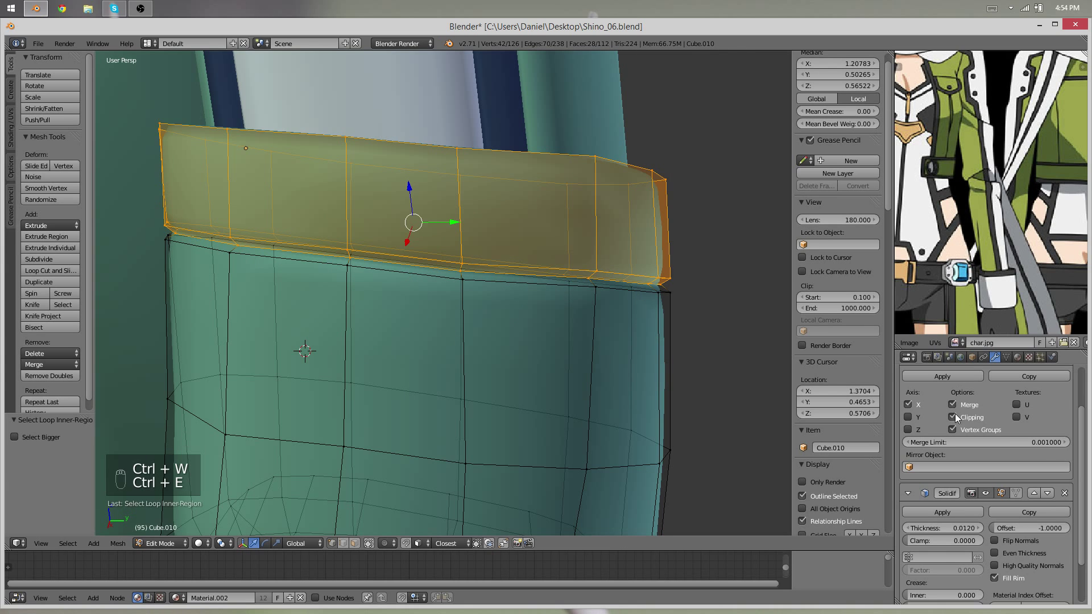
click(1017, 357)
click(937, 456)
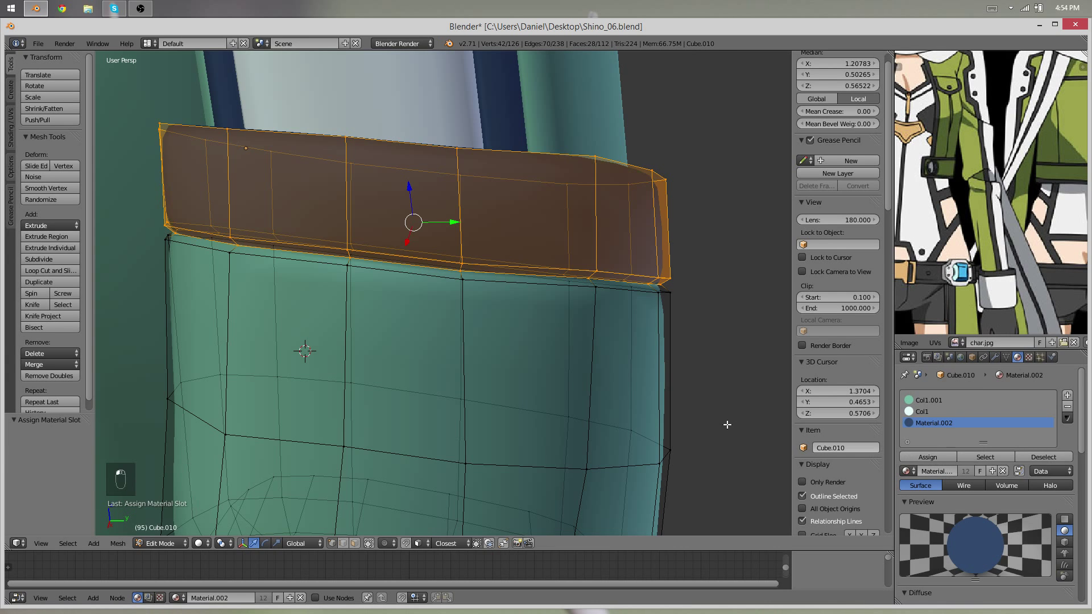
key(Tab)
key(Tab)
key(ctrl+e)
click(648, 239)
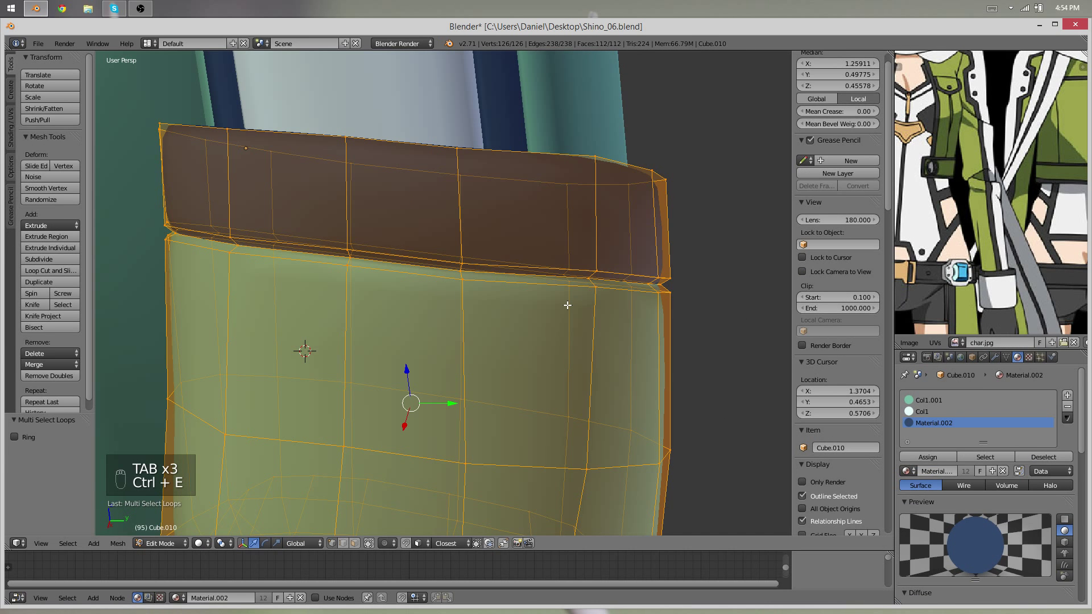
key(ctrl+z)
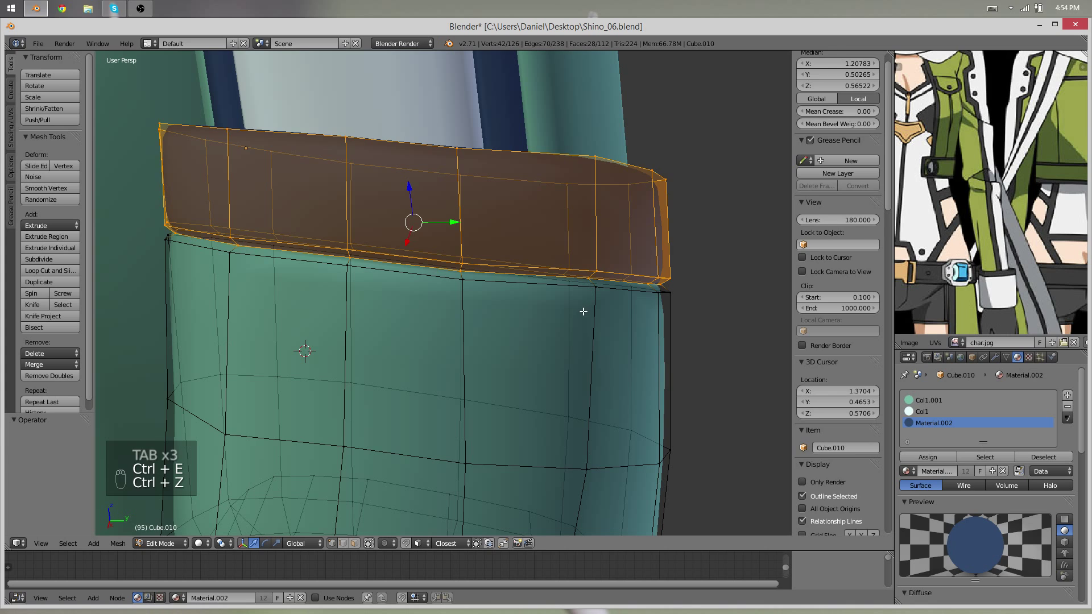
Add supporting edge loops near the blue band's upper rim and just below the groove
key(a)
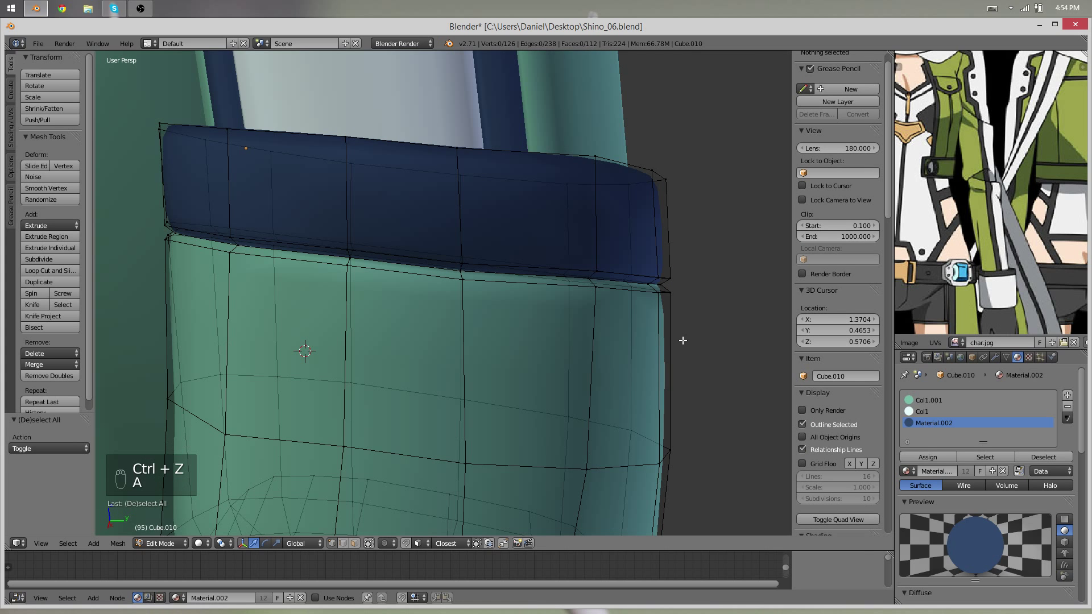
click(664, 219)
click(670, 179)
key(ctrl+r)
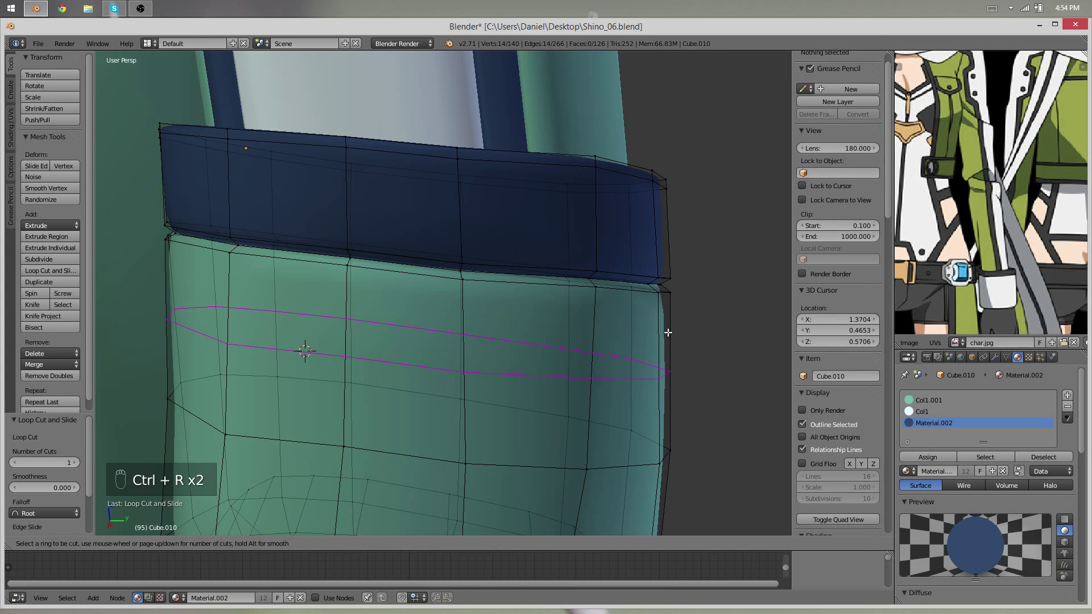
click(668, 330)
click(669, 280)
Select the region above the groove loop and invert the selection to get the cuff's lower part
key(Tab)
scroll(427, 313, down, 3)
middle_drag(428, 313, 486, 296)
key(Tab)
scroll(487, 297, up, 5)
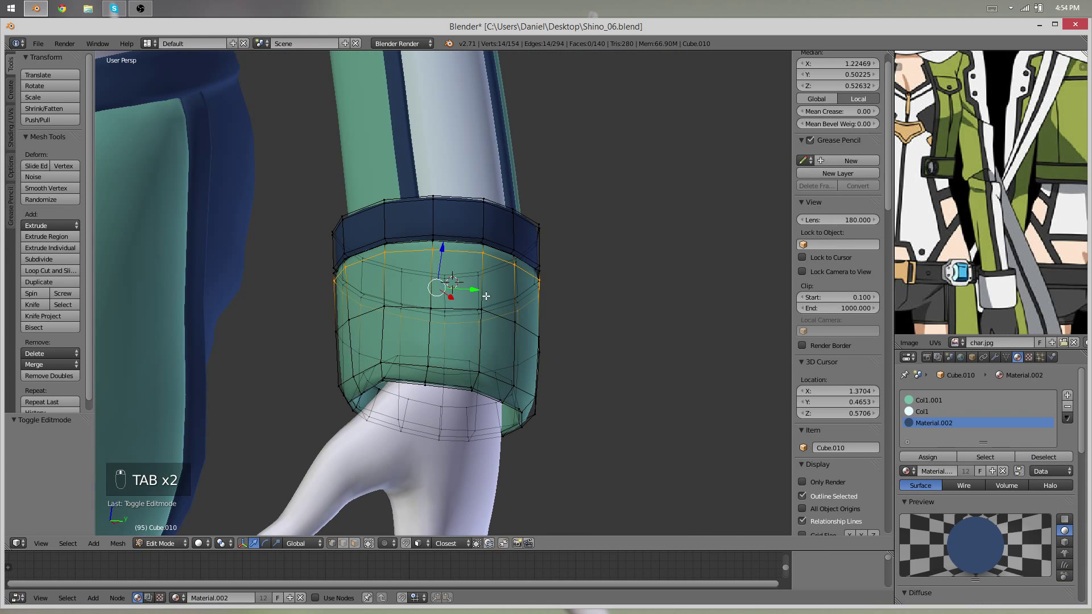
scroll(474, 240, up, 4)
key(ctrl+e)
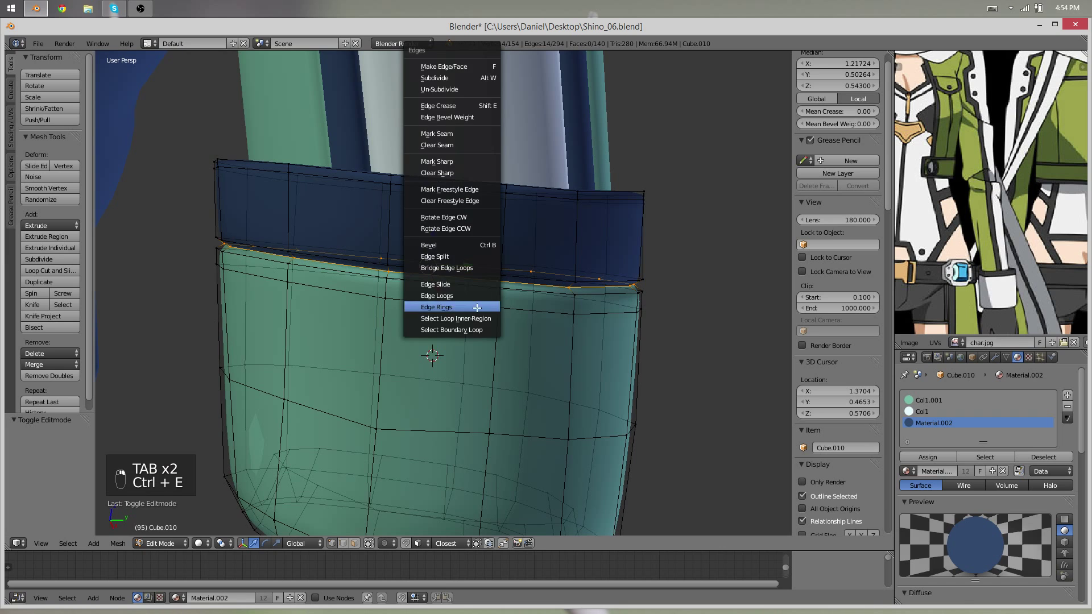
click(479, 317)
key(ctrl+i)
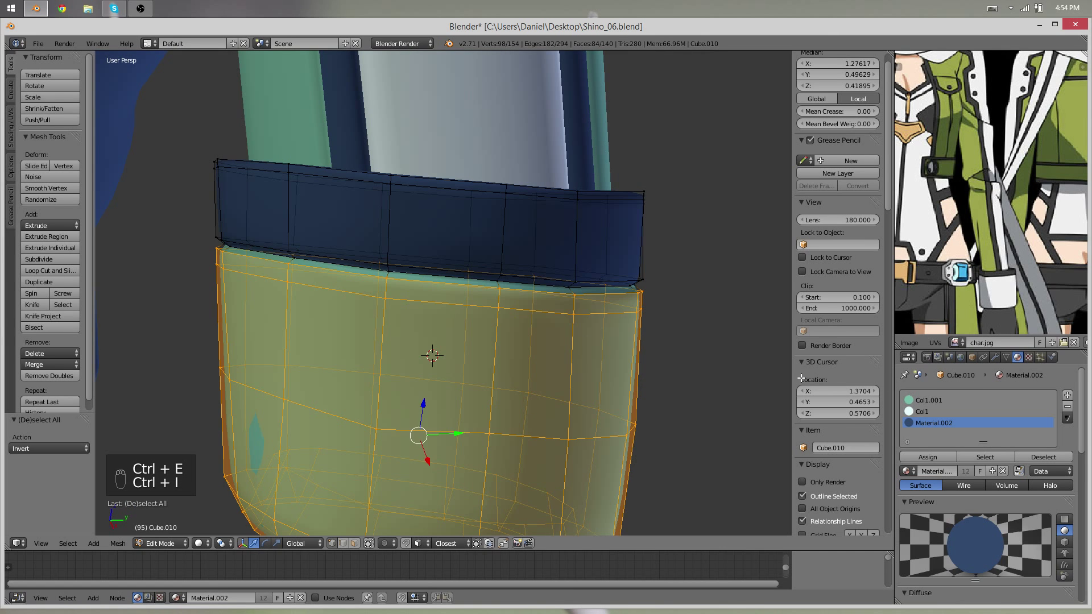
Add the groove loop to the selection and assign the white Col1 material to the lower cuff
scroll(507, 273, up, 3)
alt+shift+right_click(486, 265)
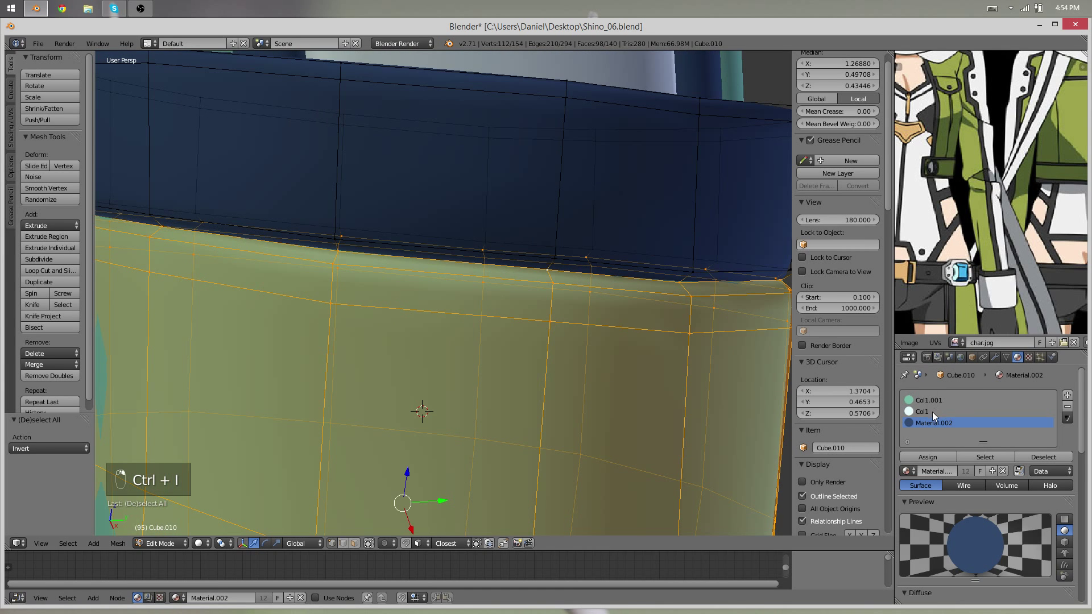
click(924, 458)
key(Tab)
scroll(520, 403, down, 5)
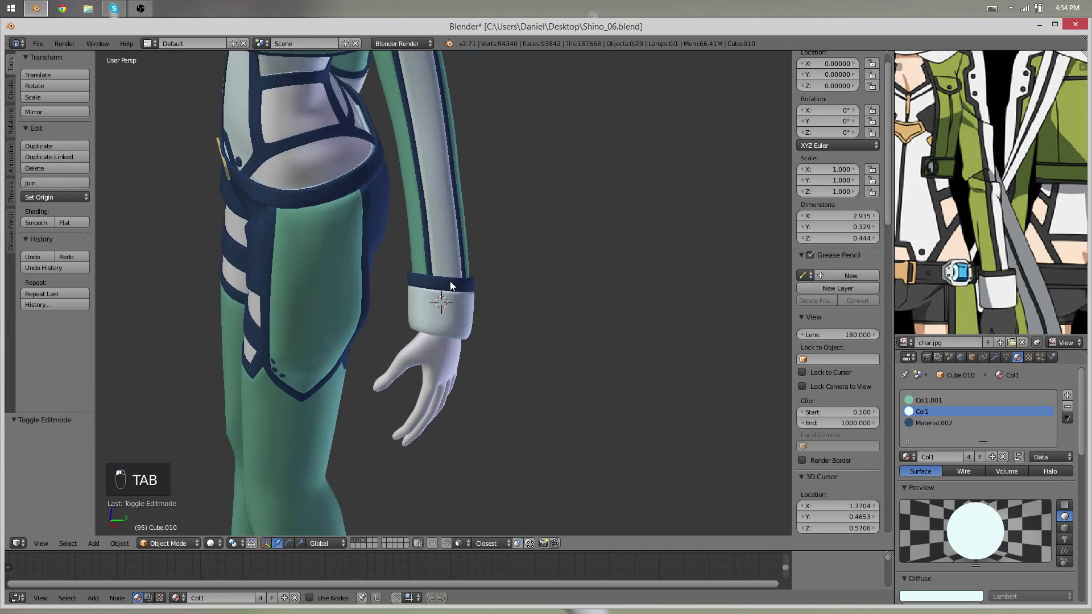
Select the outer edge loop just above the cuff's lower rim and scale it to 0.93
scroll(398, 302, up, 3)
middle_drag(383, 323, 429, 344)
key(Tab)
scroll(428, 342, up, 8)
alt+right_click(445, 322)
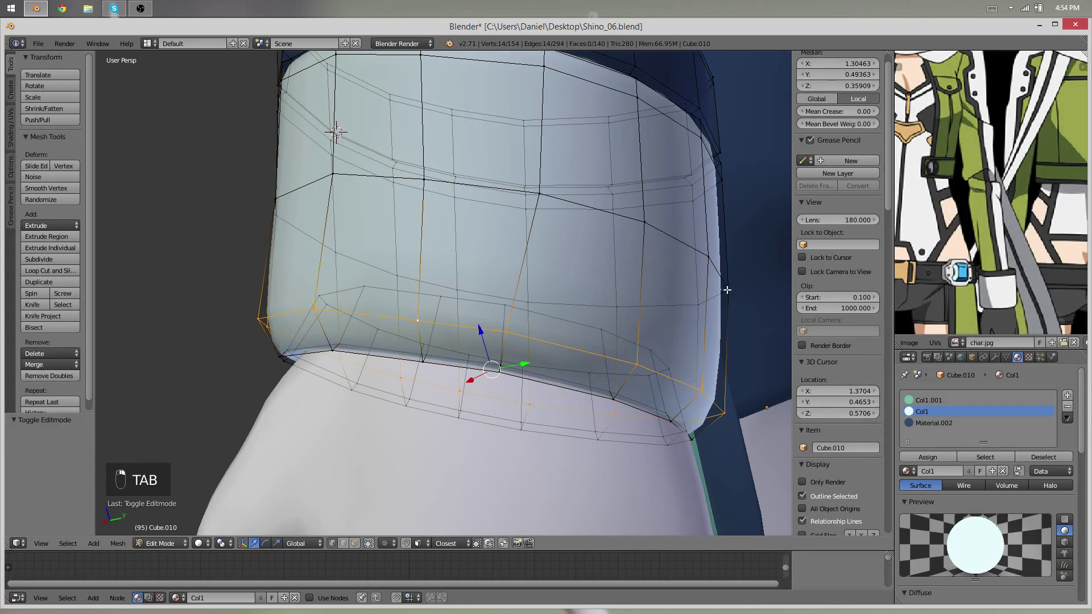
key(s)
click(708, 301)
Scale up the cuff's lower rim loop by about 1.05 with proportional editing and check the result
middle_drag(708, 301, 599, 402)
key(s)
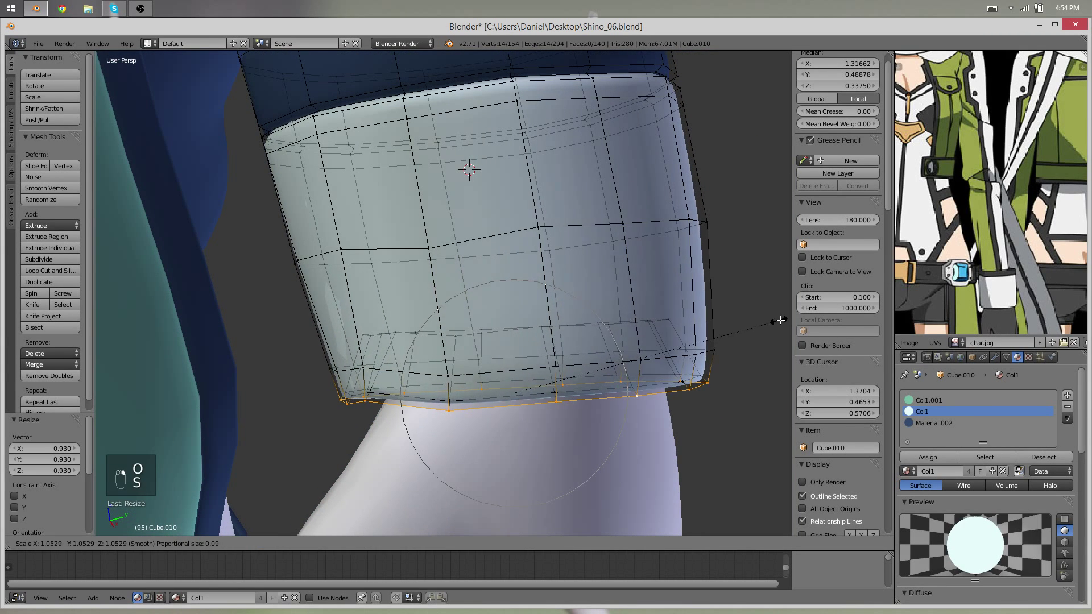
click(779, 320)
key(Tab)
middle_drag(779, 321, 653, 212)
scroll(628, 304, down, 4)
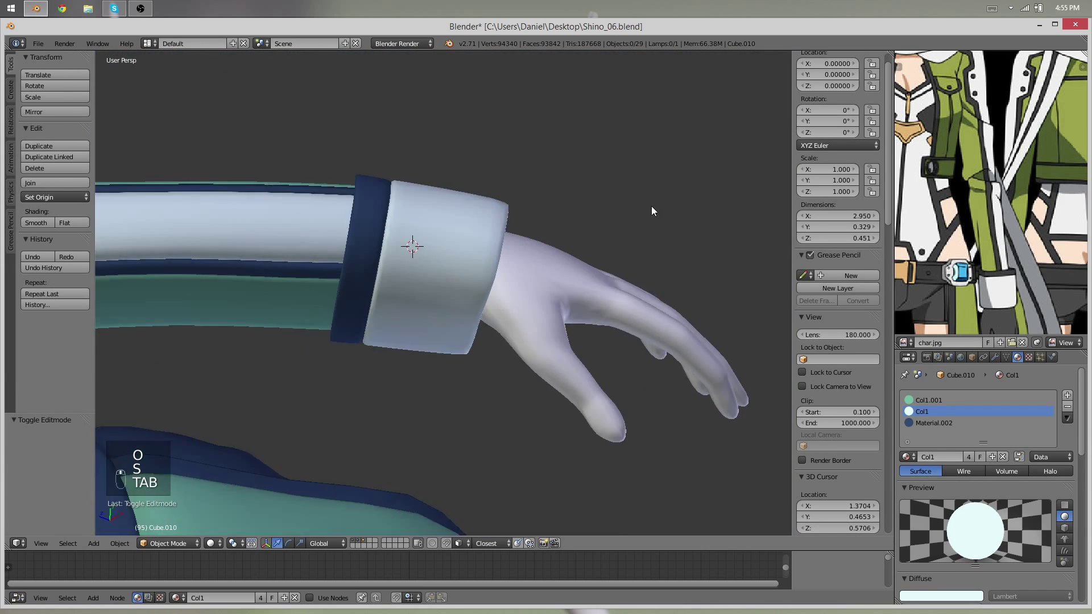
Move a vertex on the cuff's lower rim beside the hand with proportional editing to smooth the opening
scroll(653, 212, up, 5)
key(Tab)
right_click(552, 240)
key(g)
click(550, 241)
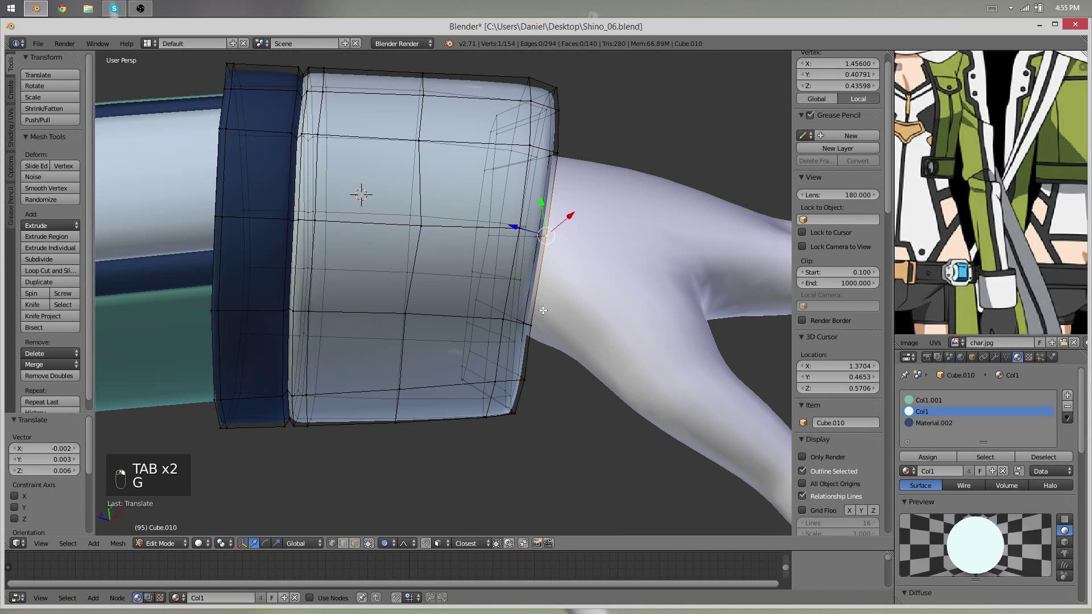
key(Tab)
middle_drag(532, 352, 341, 284)
Select the edge loop inside the cuff's opening
key(Tab)
alt+right_click(525, 135)
alt+right_click(525, 135)
key(Tab)
Edit the jacket mesh and move a sleeve vertex inside the cuff near the wrist with proportional editing
right_click(426, 346)
key(Tab)
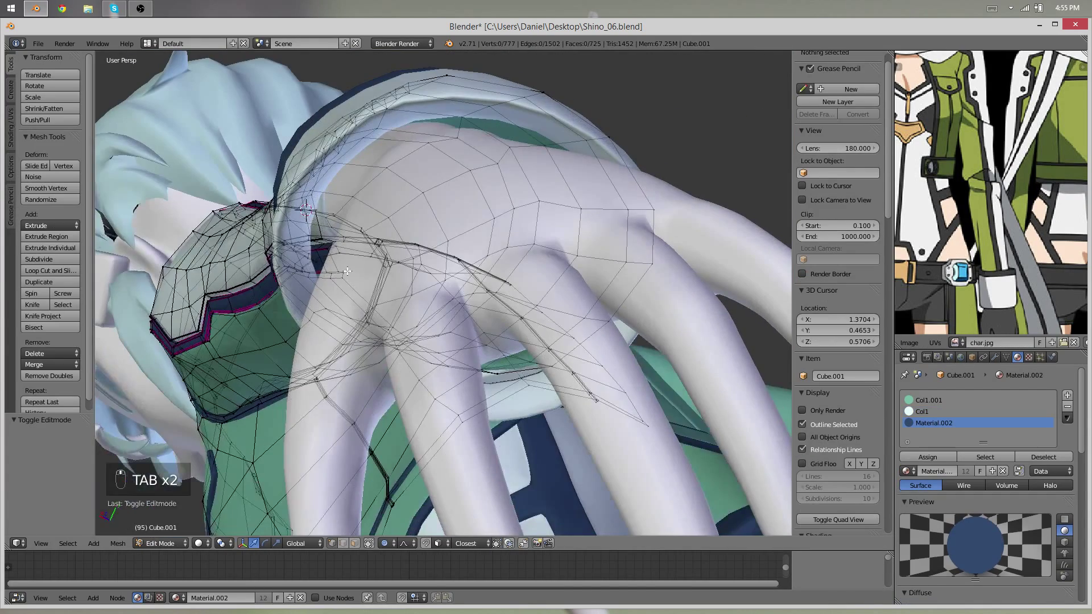
right_click(319, 278)
key(g)
click(319, 287)
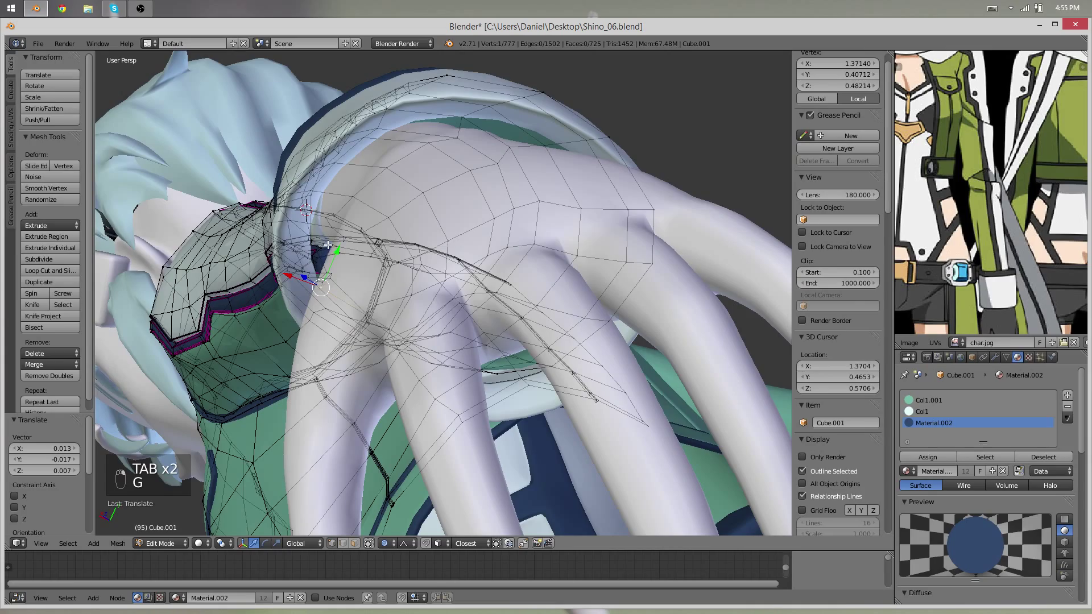
middle_drag(305, 287, 282, 311)
key(Tab)
right_click(299, 290)
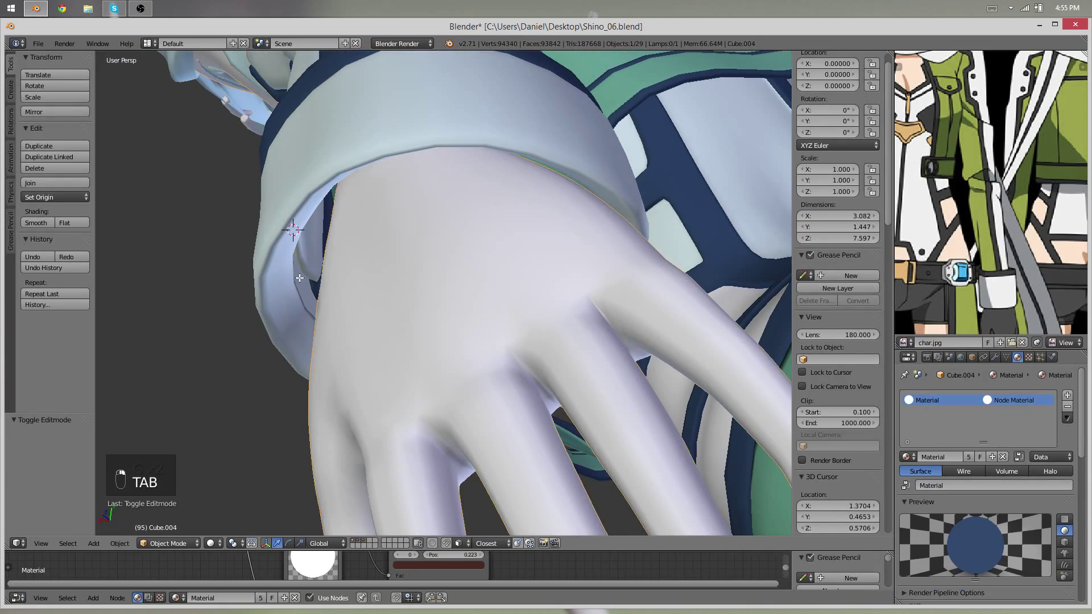
key(Tab)
key(Tab)
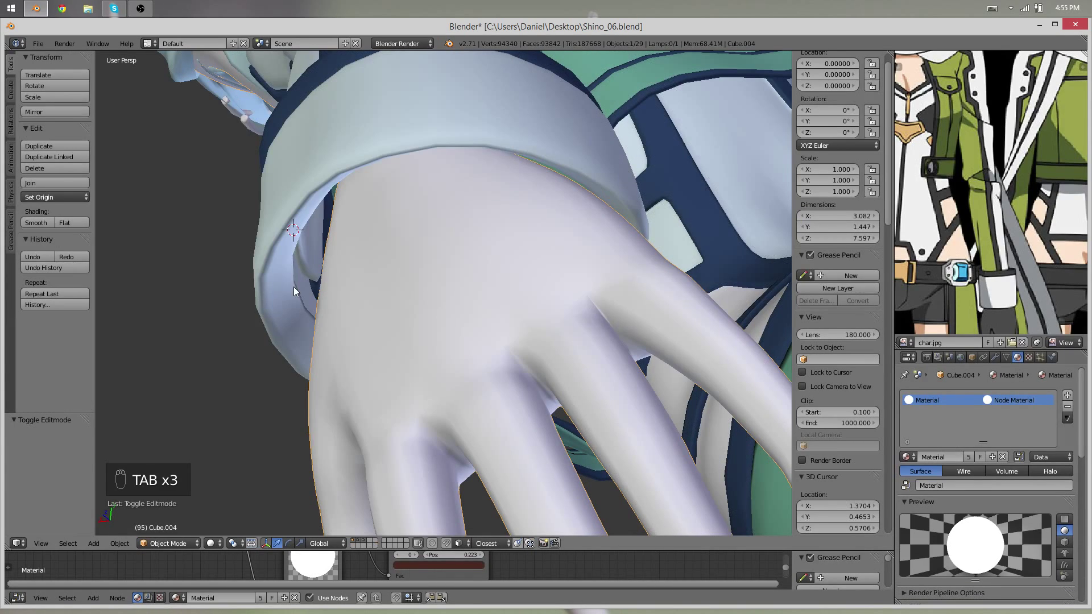
Edit the cuff mesh, extrude the edge loop inside its opening, and reposition the new inner loop around the wrist
middle_drag(296, 281, 523, 415)
key(a)
right_click(373, 322)
key(Tab)
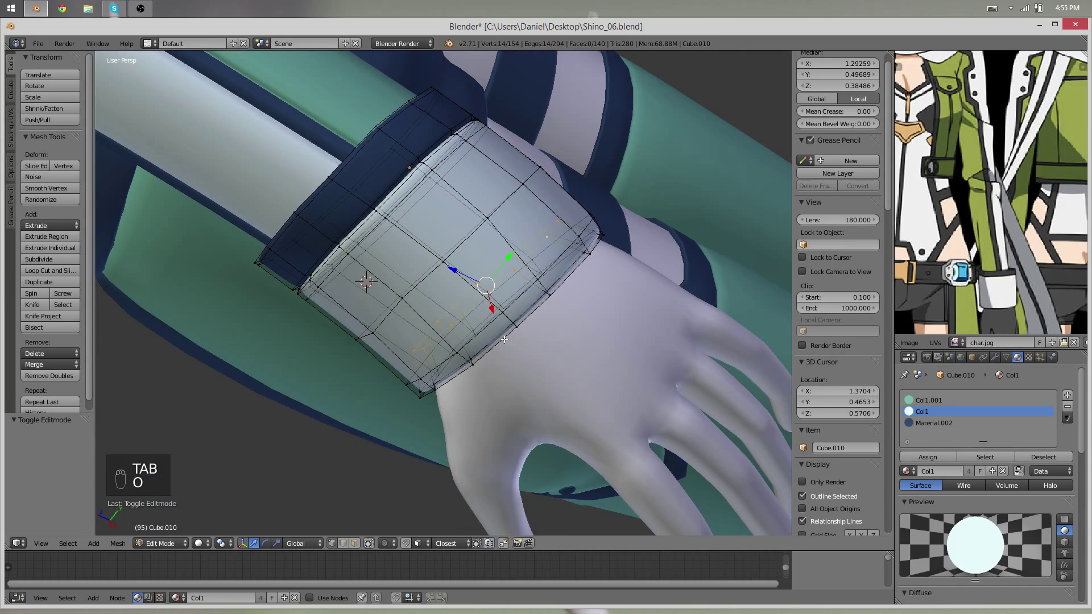
middle_drag(503, 339, 419, 246)
key(e)
click(551, 313)
click(426, 192)
key(g)
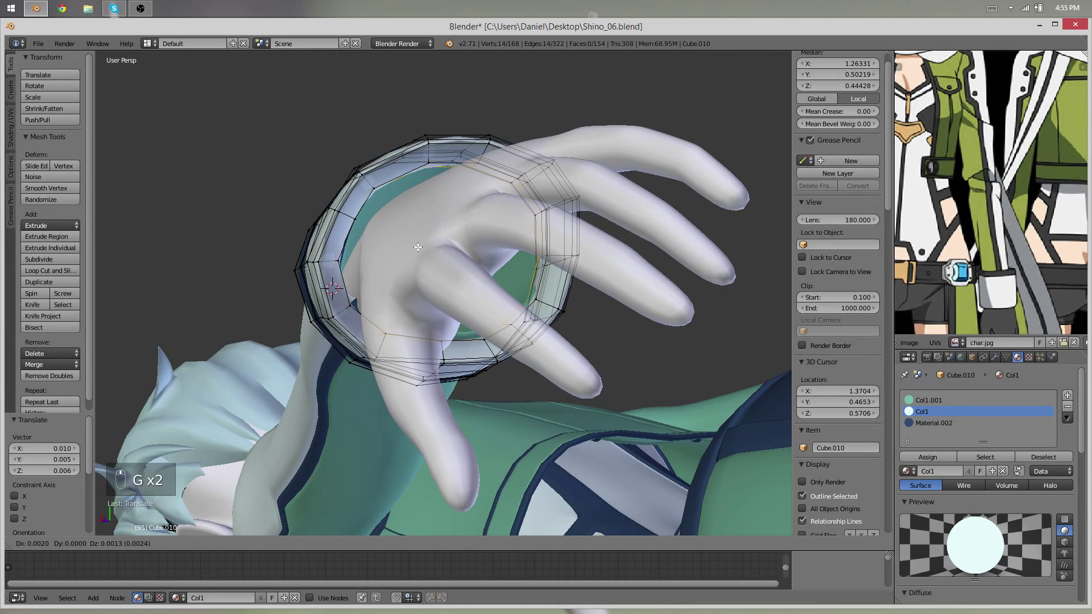
Move a vertex of the cuff's new inner loop with proportional editing at size 0.10 to adjust the opening
middle_drag(480, 301, 484, 324)
right_click(476, 336)
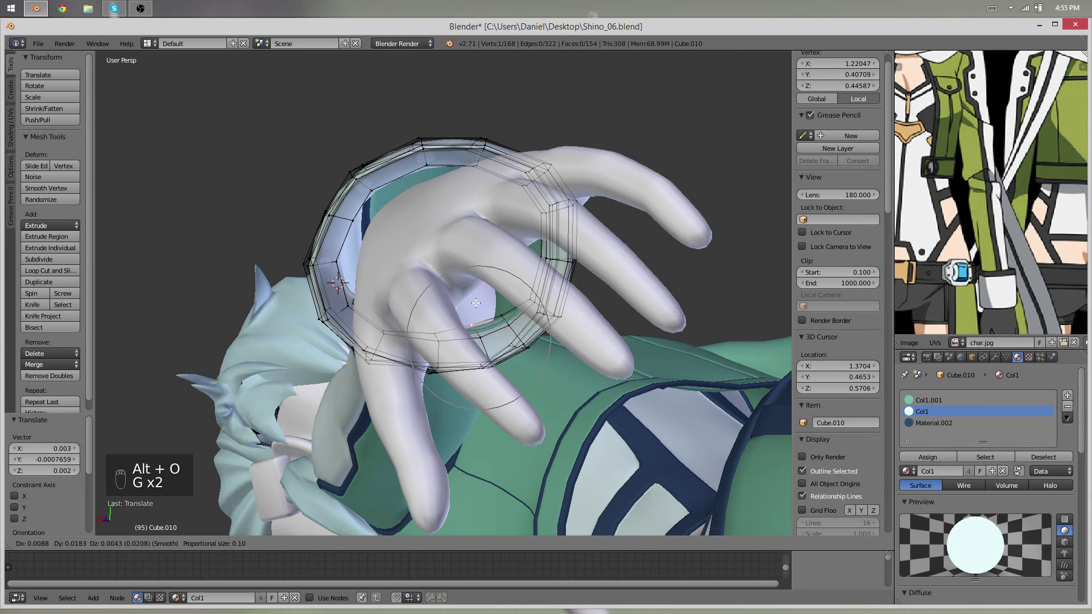
middle_drag(460, 341, 362, 312)
key(g)
click(364, 303)
key(Tab)
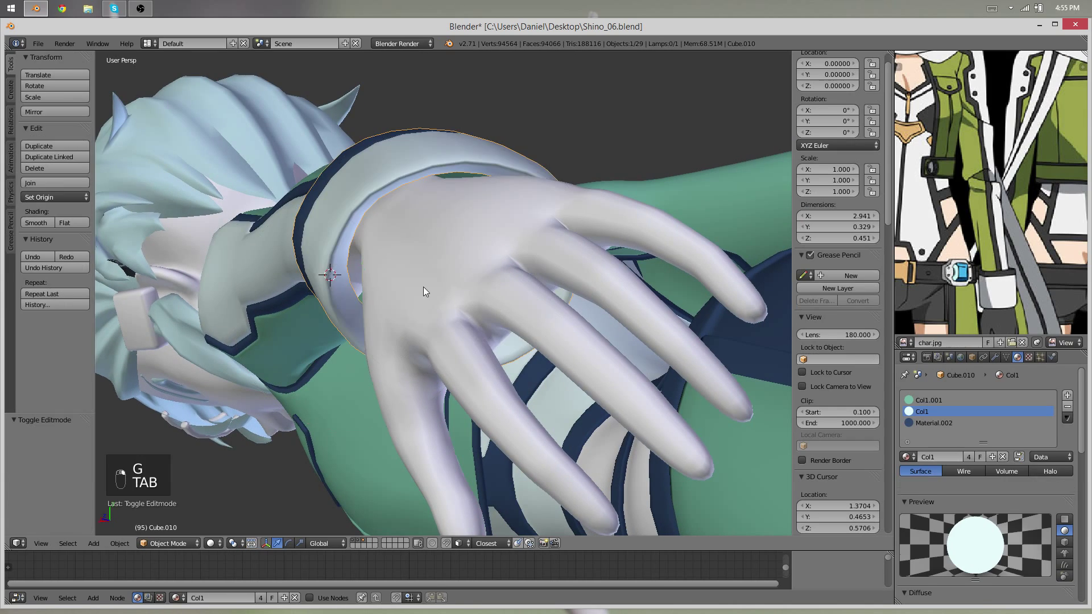
Move two adjacent inner-loop vertices on the cuff's underside with proportional editing at size 0.20
middle_drag(423, 286, 454, 327)
key(Tab)
shift+right_click(460, 324)
key(g)
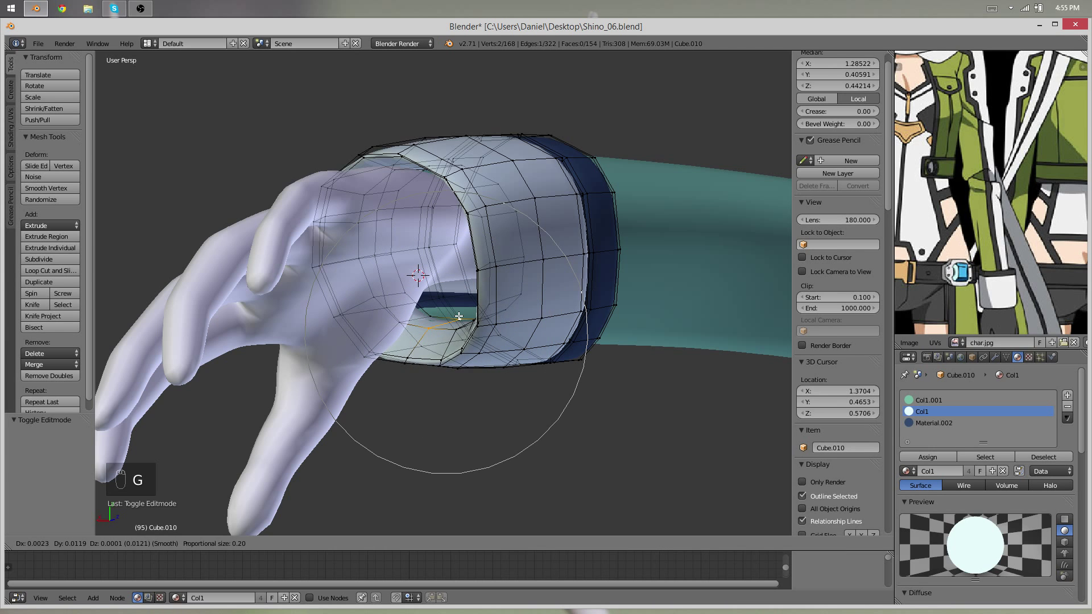
click(459, 316)
key(Tab)
middle_drag(479, 313, 527, 247)
In orthographic view, smooth the cuff's lower rim by moving two of its vertices with proportional editing, starting at size 0.26
key(KP_5)
scroll(455, 366, down, 5)
scroll(456, 316, down, 3)
scroll(456, 316, up, 3)
key(Tab)
right_click(543, 335)
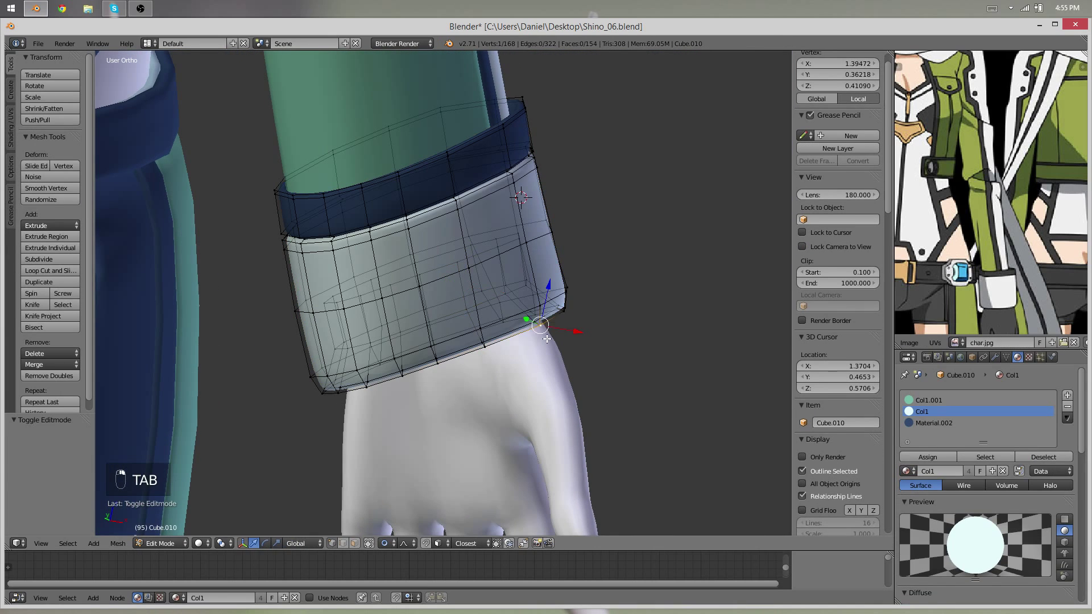
key(g)
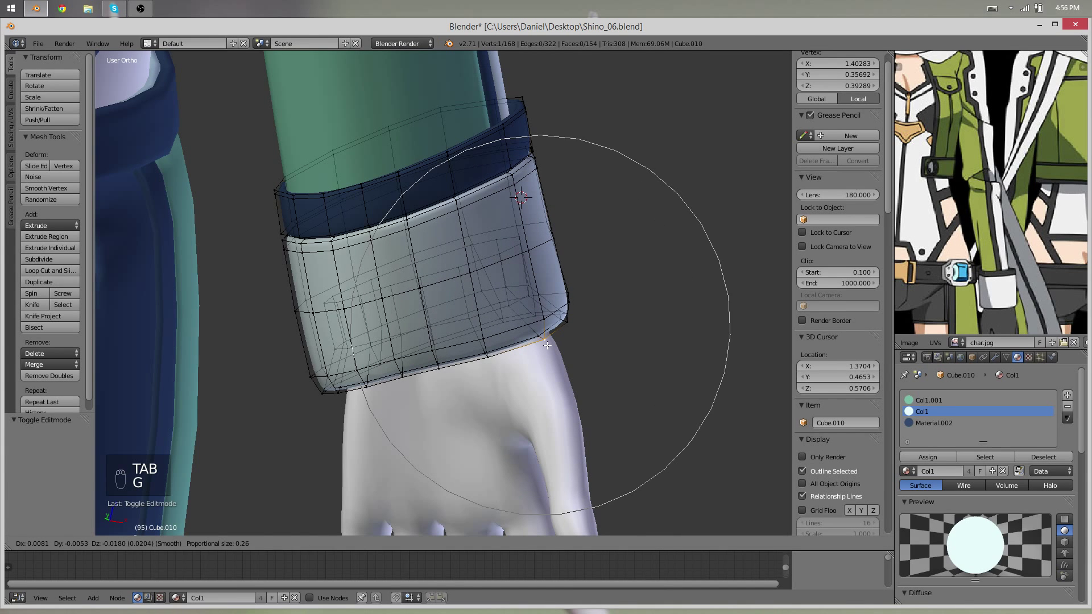
click(546, 345)
right_click(481, 360)
key(g)
click(455, 364)
key(Tab)
Examine the cuffs and the whole jacket from several angles with nothing selected
middle_drag(454, 364, 425, 222)
key(a)
key(a)
middle_drag(385, 302, 535, 293)
scroll(368, 287, up, 2)
scroll(367, 287, down, 2)
middle_drag(367, 287, 555, 320)
scroll(535, 332, down, 6)
scroll(534, 332, down, 1)
key(KP_1)
scroll(565, 279, down, 1)
scroll(544, 255, up, 4)
middle_drag(555, 319, 721, 247)
scroll(409, 279, up, 3)
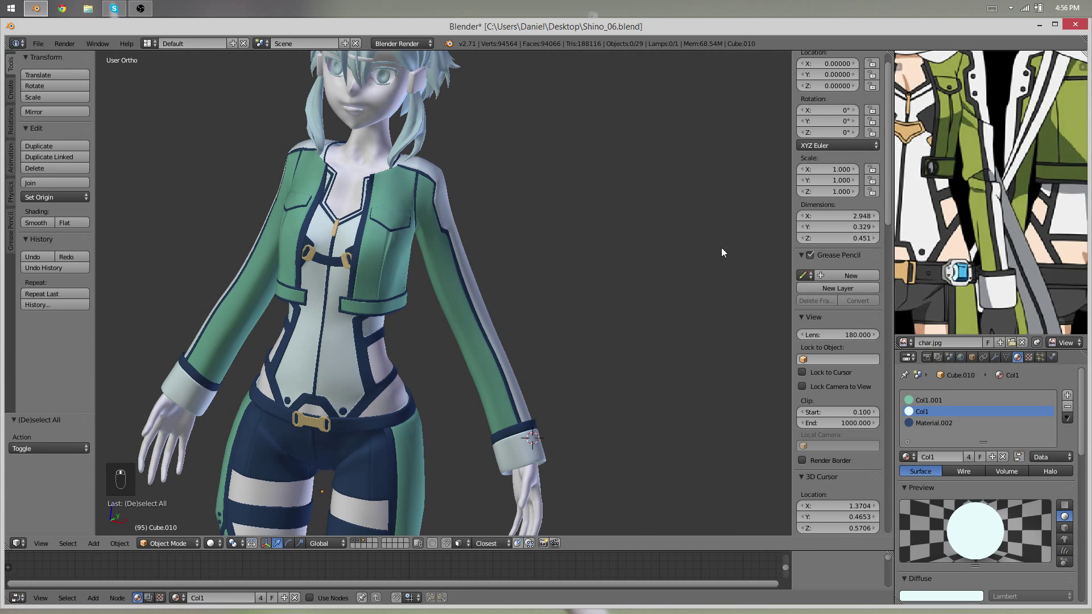
scroll(495, 301, down, 4)
scroll(493, 297, up, 4)
scroll(500, 363, down, 4)
middle_drag(506, 389, 546, 319)
In front view, duplicate the round studs above the belt, offset the copy beside the jacket, and separate it into its own object
key(KP_1)
scroll(541, 335, down, 2)
scroll(428, 304, up, 2)
key(KP_1)
scroll(545, 319, up, 8)
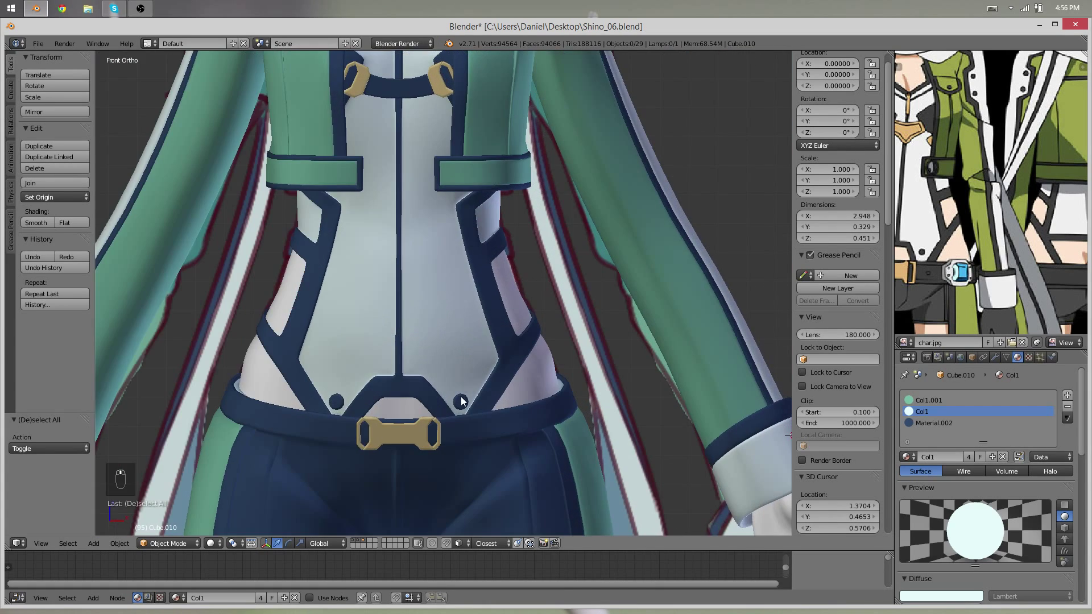
right_click(465, 402)
scroll(487, 398, up, 1)
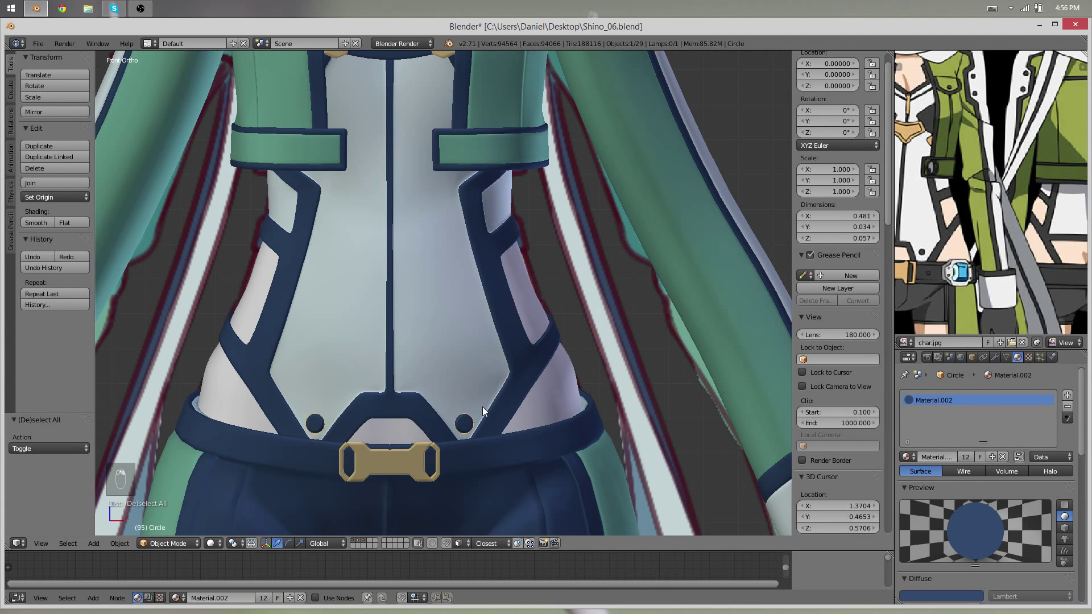
key(Tab)
key(a)
key(a)
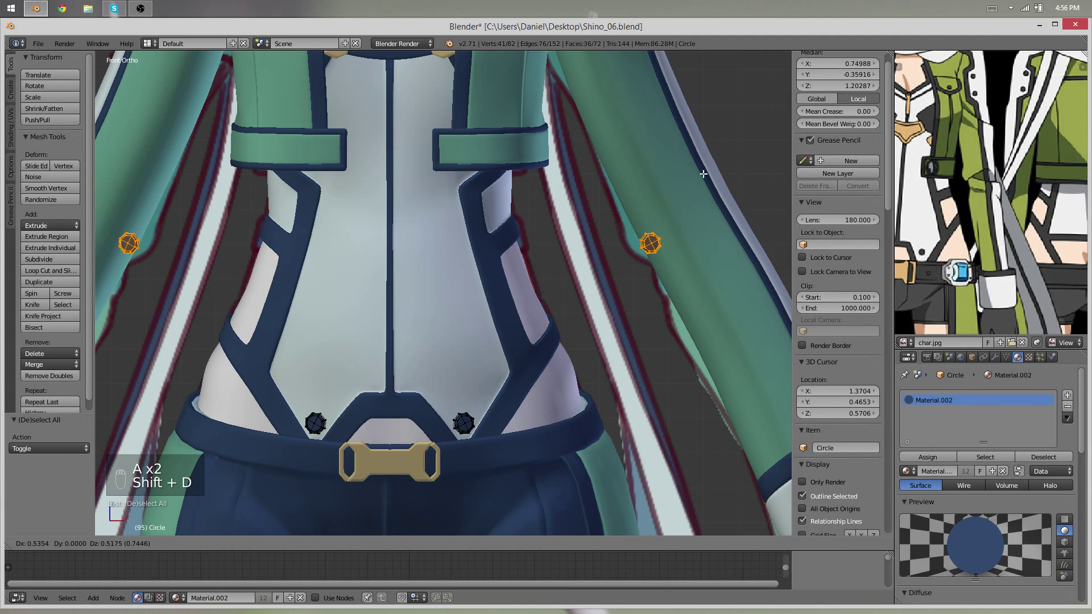
click(734, 136)
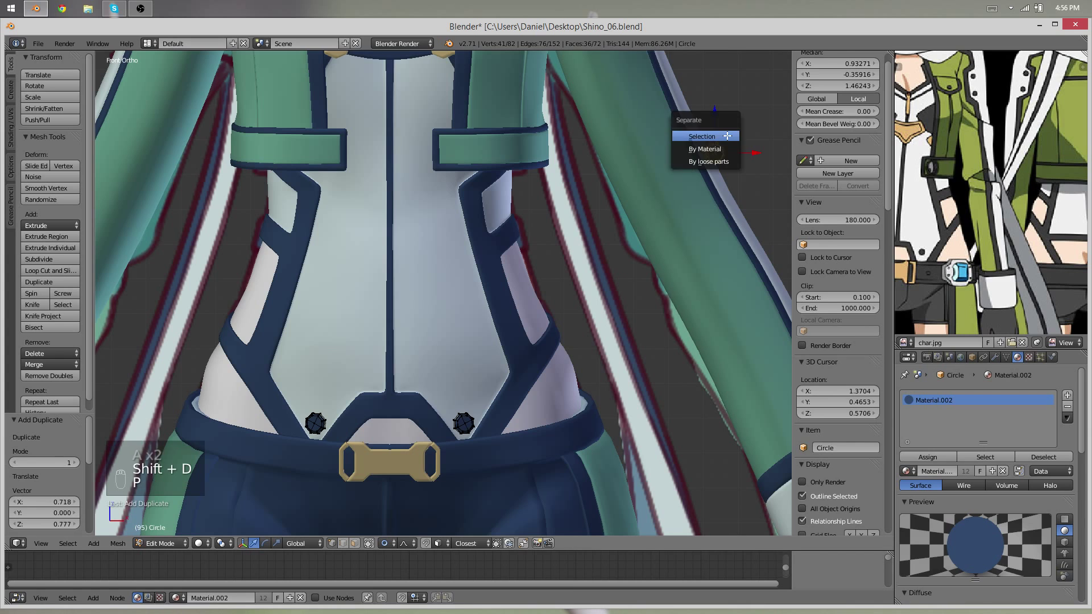
click(726, 136)
key(Tab)
Edit the separated studs and move the whole mesh up to the upper arms at chest height
scroll(699, 183, down, 1)
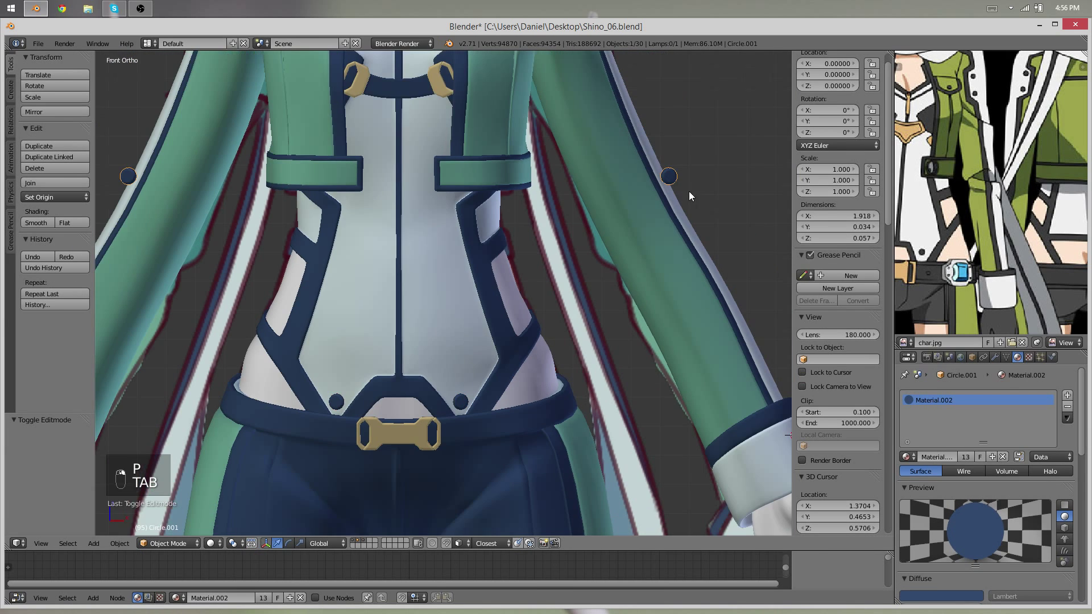
scroll(689, 197, down, 3)
key(Tab)
shift+middle_drag(626, 217, 588, 323)
key(a)
key(a)
key(a)
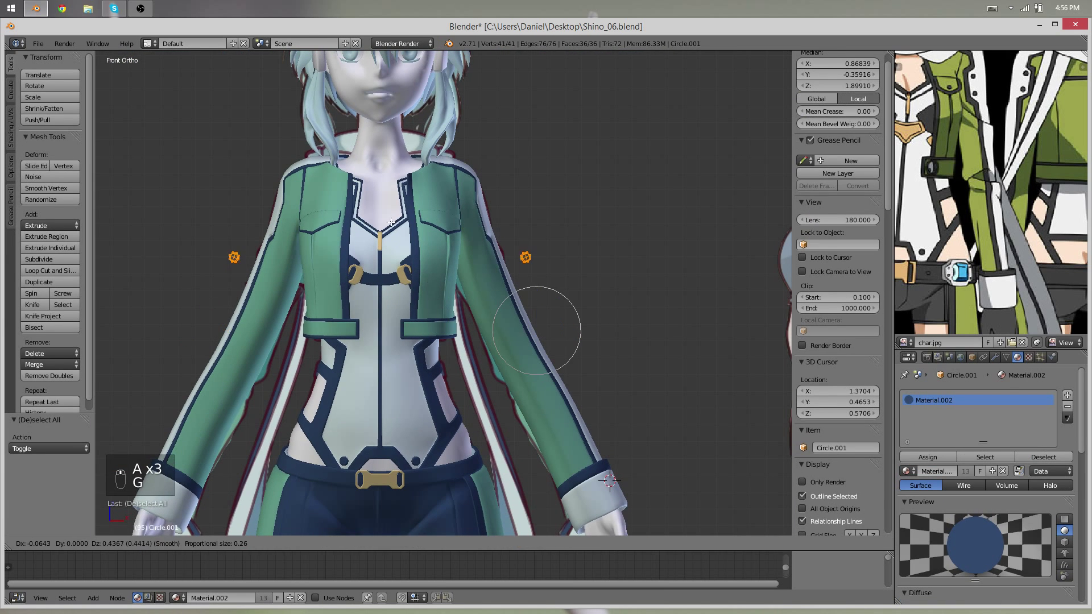
click(381, 210)
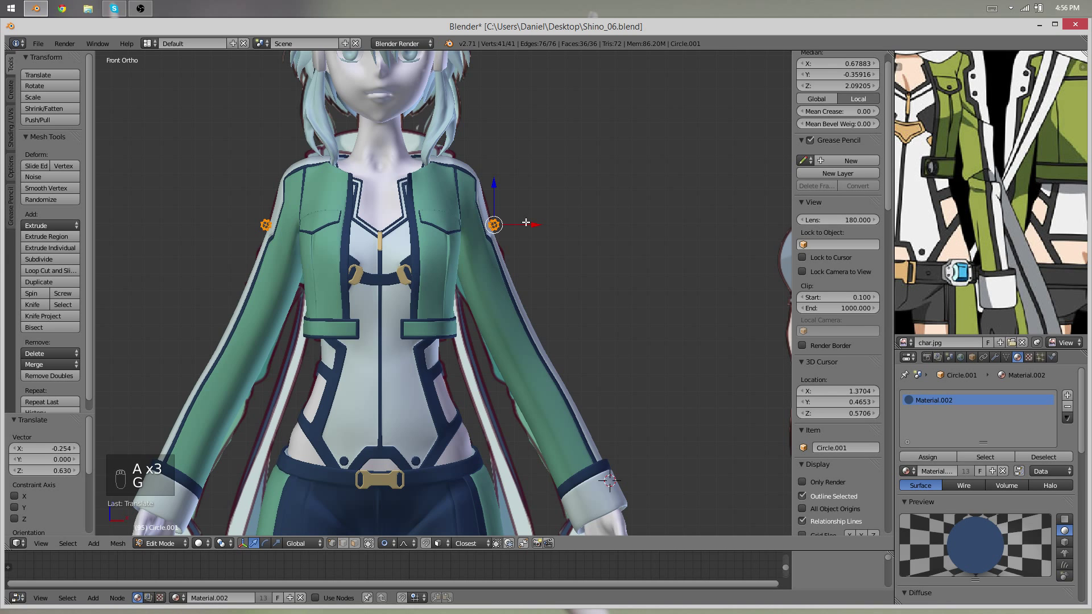
Move the studs without proportional editing onto the jacket's breast pocket flaps and seat them close to the fabric
middle_drag(603, 237, 543, 285)
scroll(516, 269, up, 3)
shift+middle_drag(465, 267, 487, 360)
key(g)
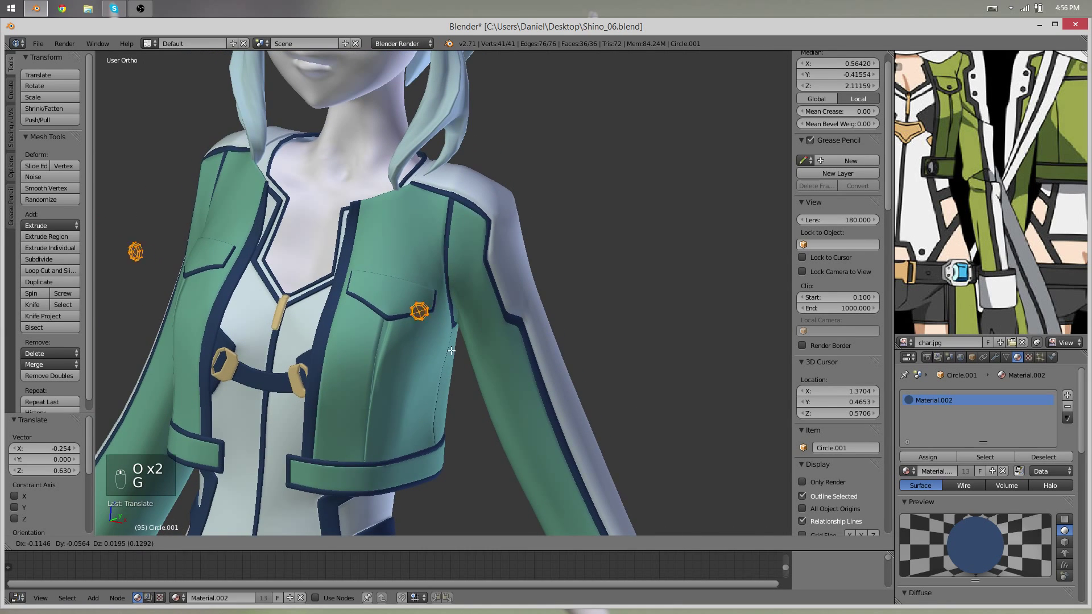
middle_drag(423, 349, 492, 178)
scroll(412, 343, down, 3)
scroll(470, 310, up, 6)
key(g)
key(g)
key(g)
click(420, 349)
key(Tab)
key(Tab)
key(g)
click(443, 421)
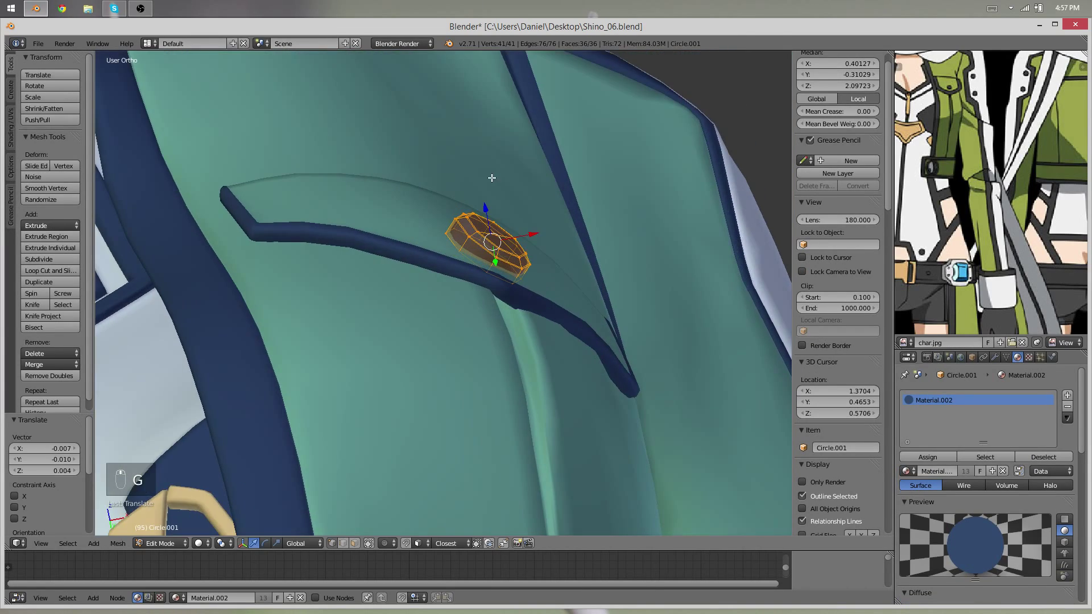
Rotate the pocket studs to follow the slope of the flaps and check them from the front
key(r)
middle_drag(581, 206, 544, 392)
click(546, 173)
key(Tab)
scroll(399, 286, down, 6)
scroll(543, 392, down, 5)
middle_drag(318, 304, 483, 368)
scroll(485, 371, up, 2)
Scale the pocket studs down to 0.866 and check their size on the jacket
key(Tab)
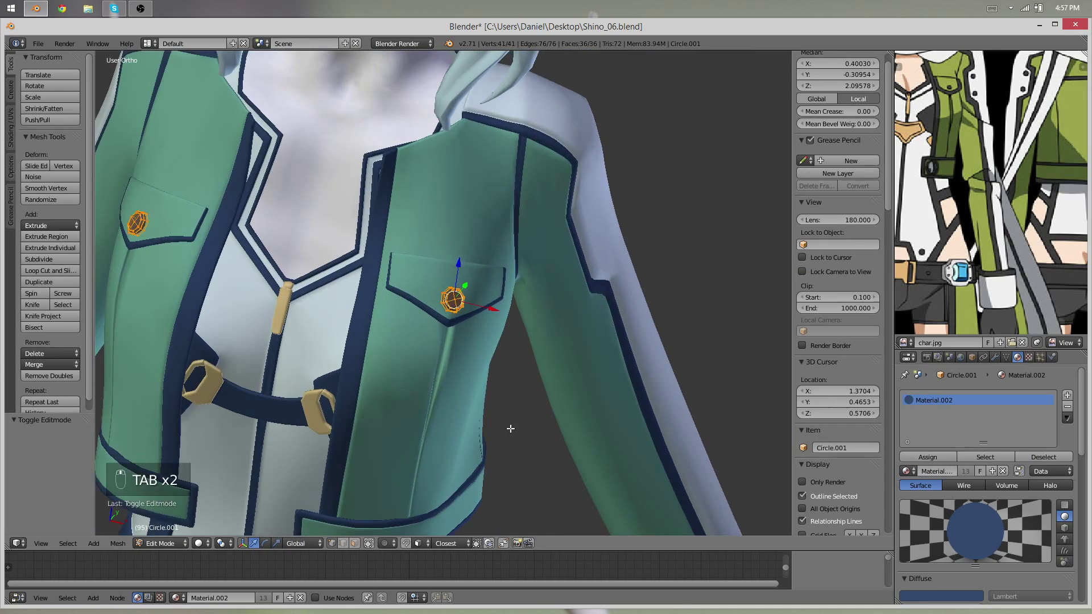
scroll(569, 364, down, 4)
scroll(608, 225, up, 2)
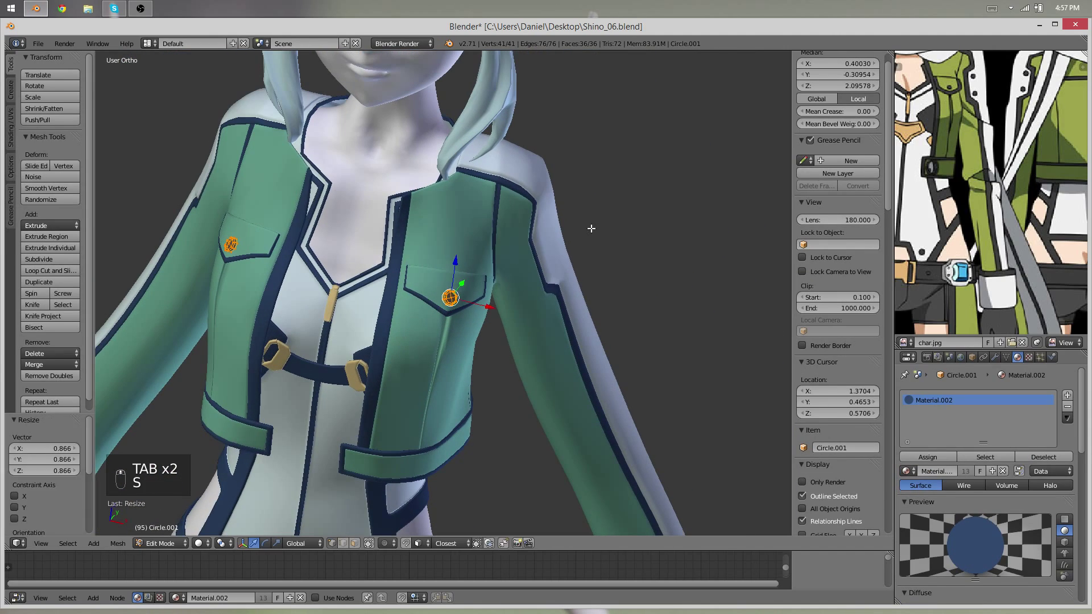
key(Tab)
scroll(534, 288, down, 3)
middle_drag(535, 288, 498, 303)
Duplicate the pocket studs and place the copies near the front ends of the jacket's hem straps
key(Tab)
scroll(498, 303, up, 2)
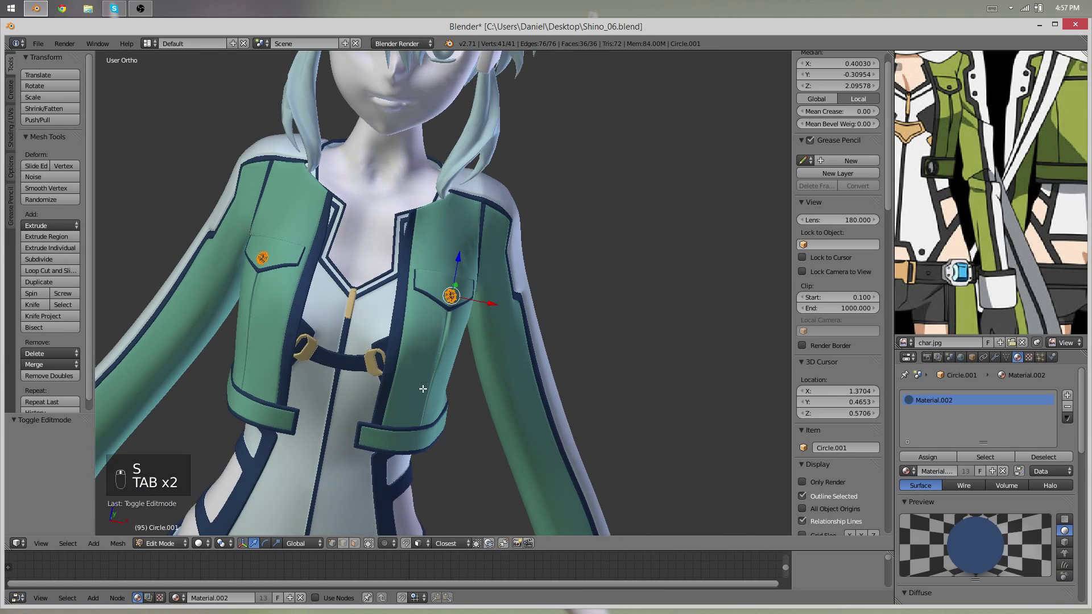
shift+middle_drag(423, 389, 466, 263)
key(shift+d)
click(418, 407)
scroll(417, 407, up, 4)
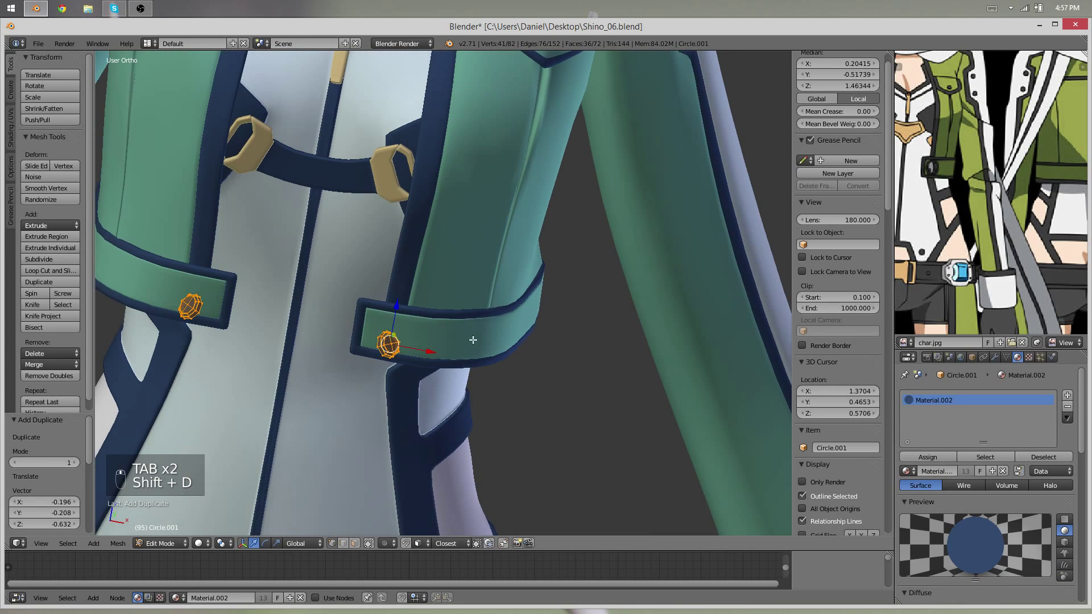
scroll(1078, 199, down, 3)
scroll(1078, 199, up, 4)
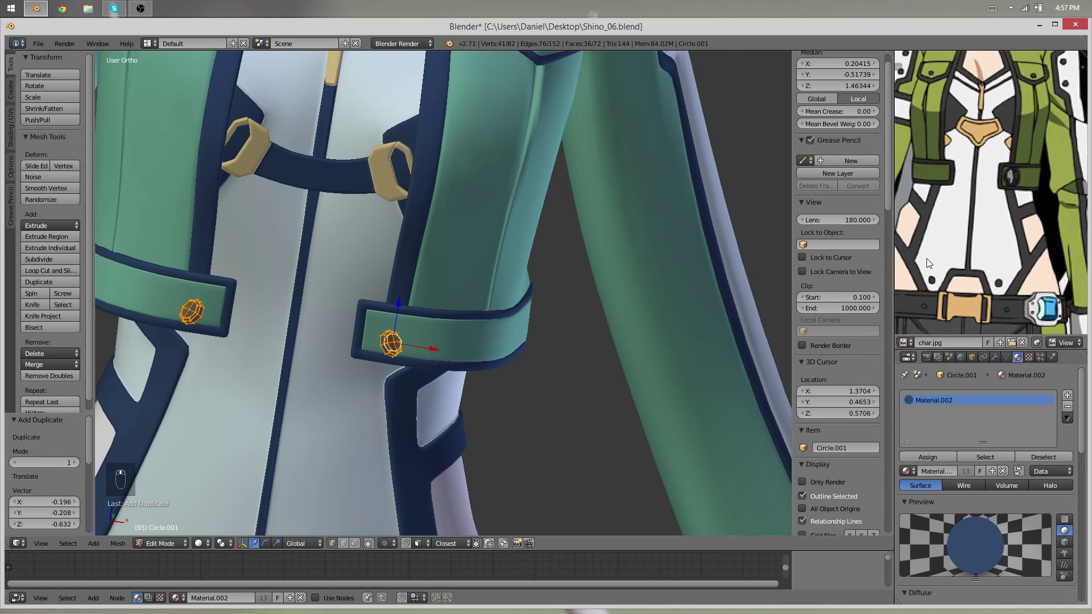
Rotate the hem studs and move them in a side view so they sit against the strap surface
key(r)
middle_drag(487, 348, 341, 332)
key(g)
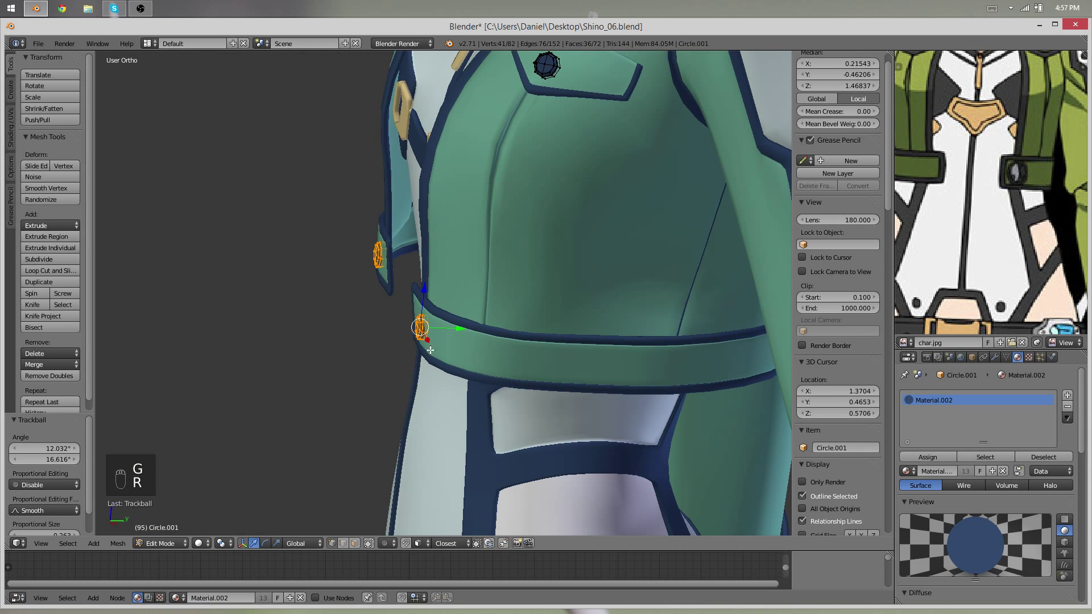
middle_drag(431, 350, 421, 361)
scroll(540, 310, up, 5)
click(517, 299)
Refine the hem studs' rotation so they lie flat on the straps, leave mesh editing, and review the jacket
middle_drag(518, 299, 427, 390)
key(r)
click(638, 298)
key(Tab)
scroll(305, 324, down, 8)
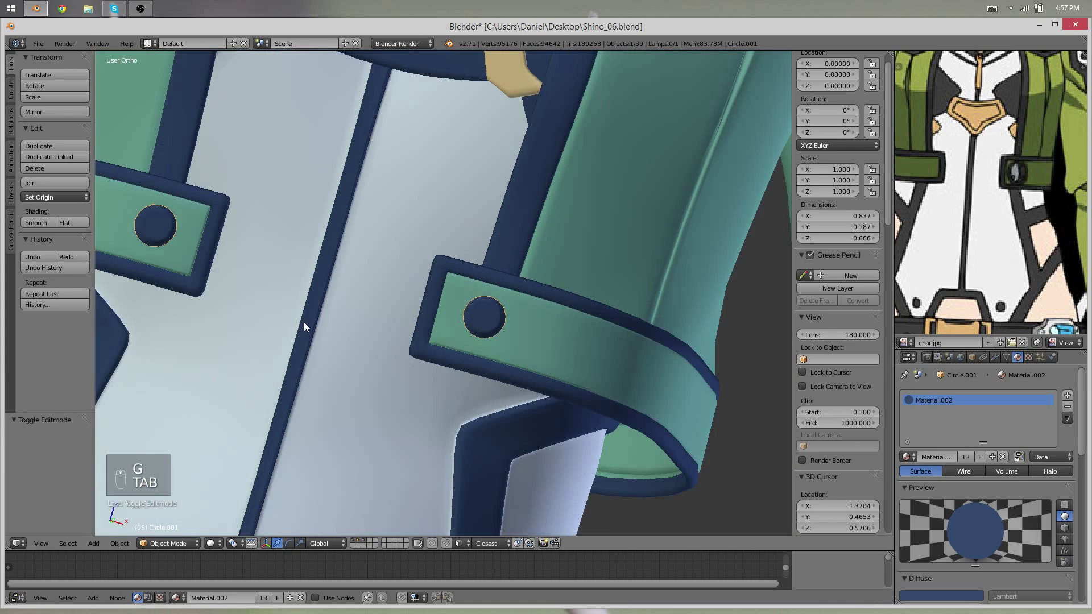
key(a)
key(a)
scroll(367, 366, up, 8)
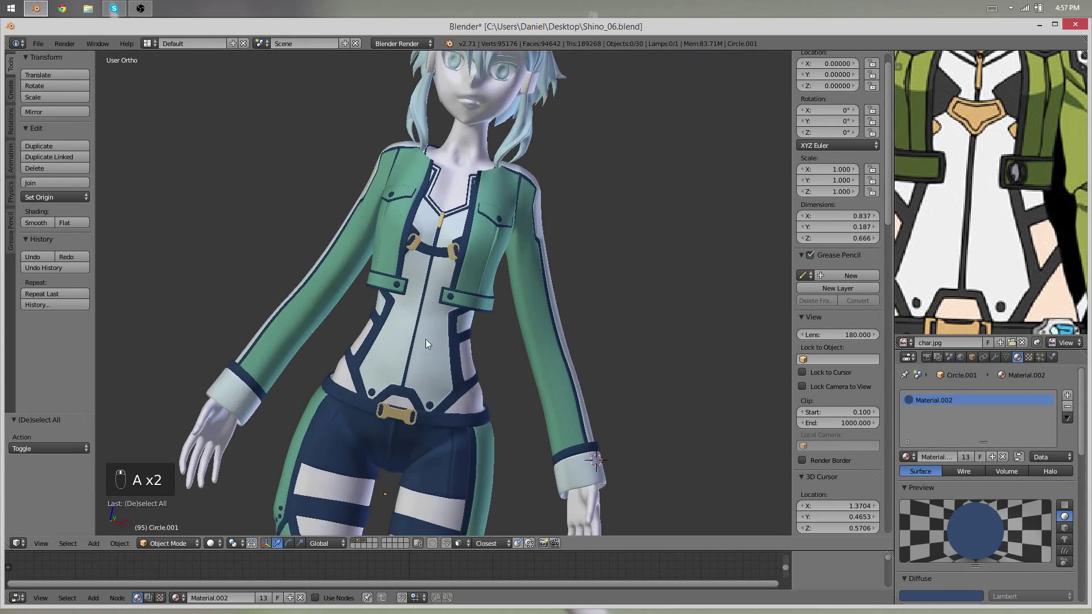
Duplicate the hem studs and move the copies to the white panels on the upper sleeves
key(Tab)
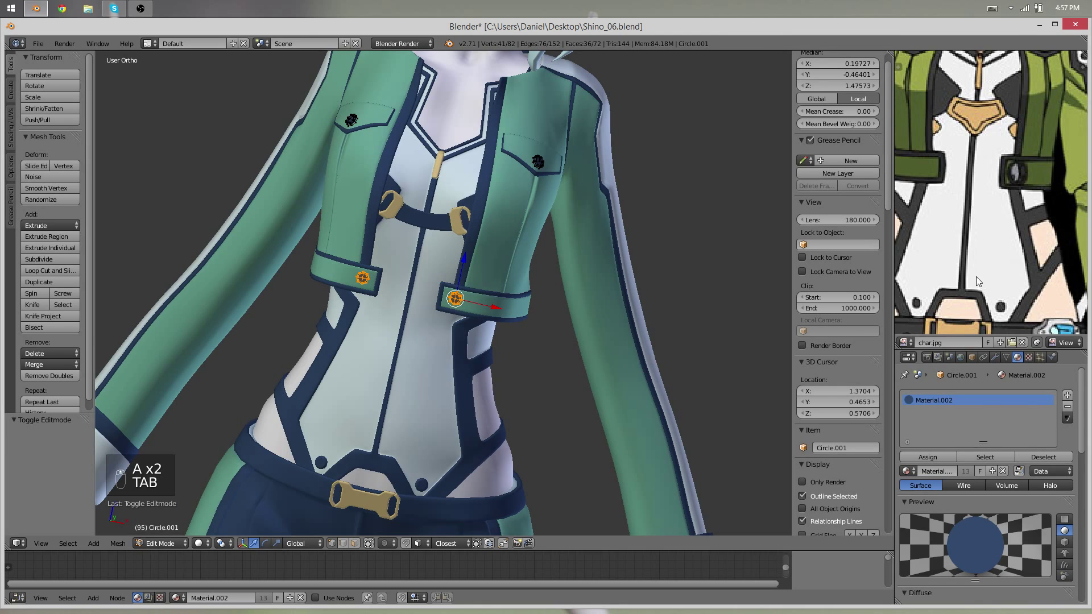
scroll(976, 276, down, 1)
middle_drag(623, 293, 682, 250)
key(shift+d)
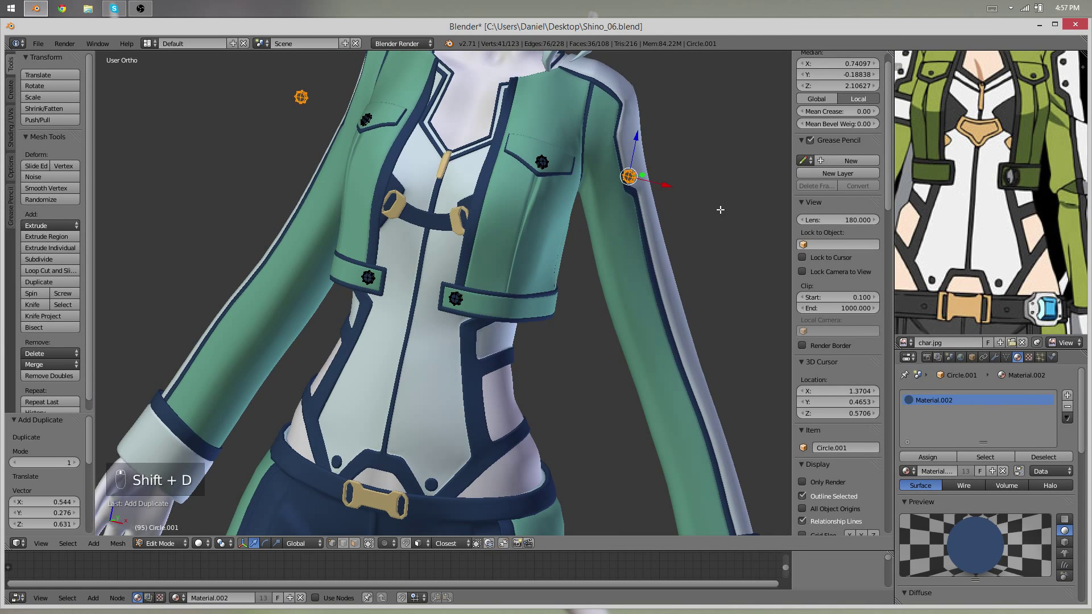
middle_drag(720, 210, 568, 261)
key(g)
click(494, 275)
Rotate, resize and move the sleeve studs to fit the lower front corner of the white shoulder panels
scroll(527, 273, up, 5)
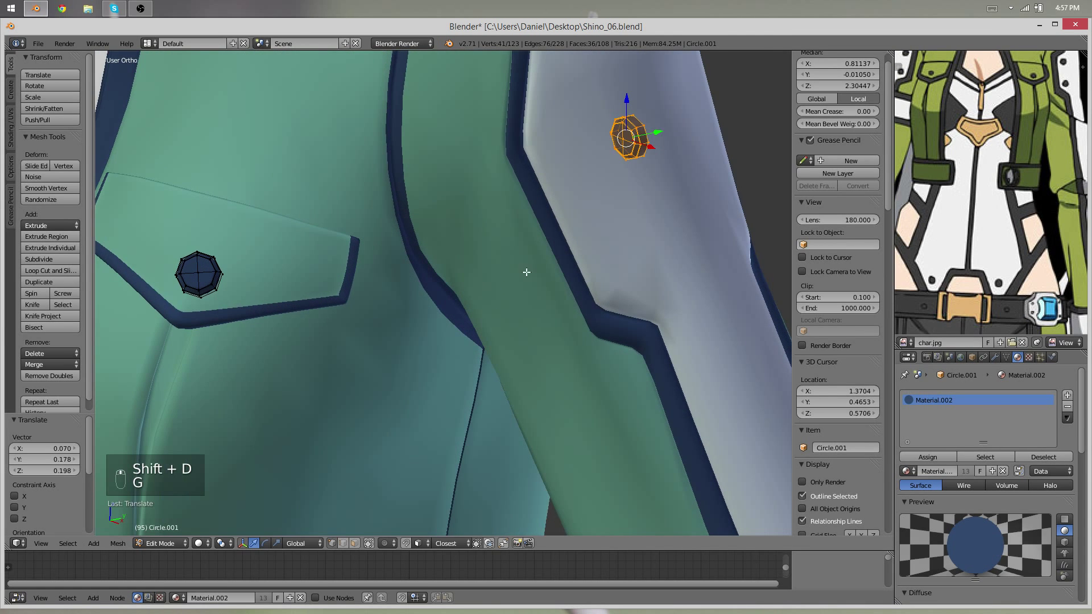
click(641, 362)
middle_drag(642, 362, 583, 376)
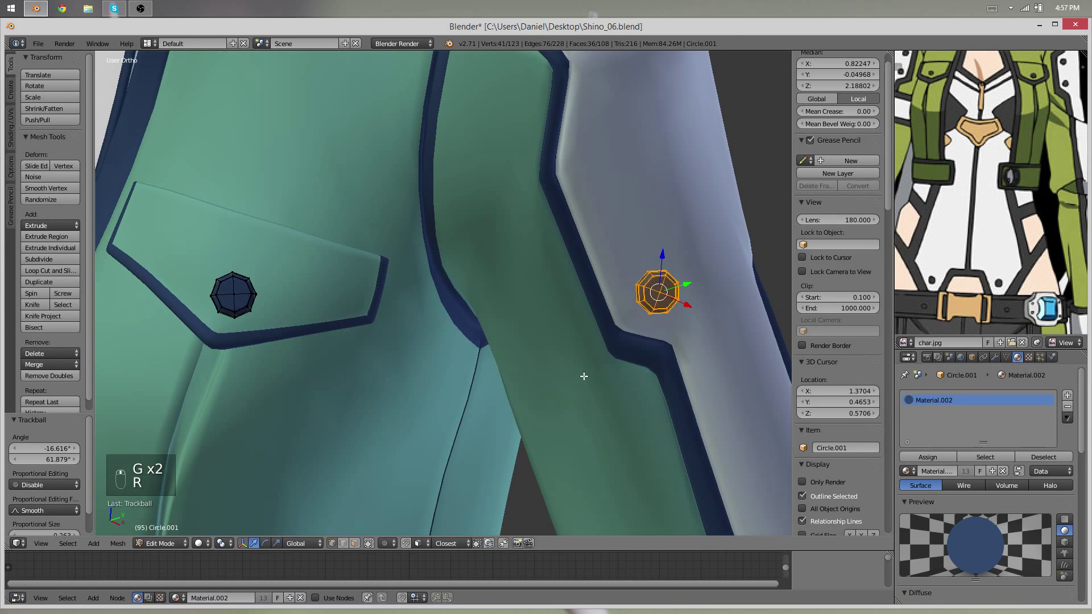
middle_drag(623, 408, 543, 435)
key(g)
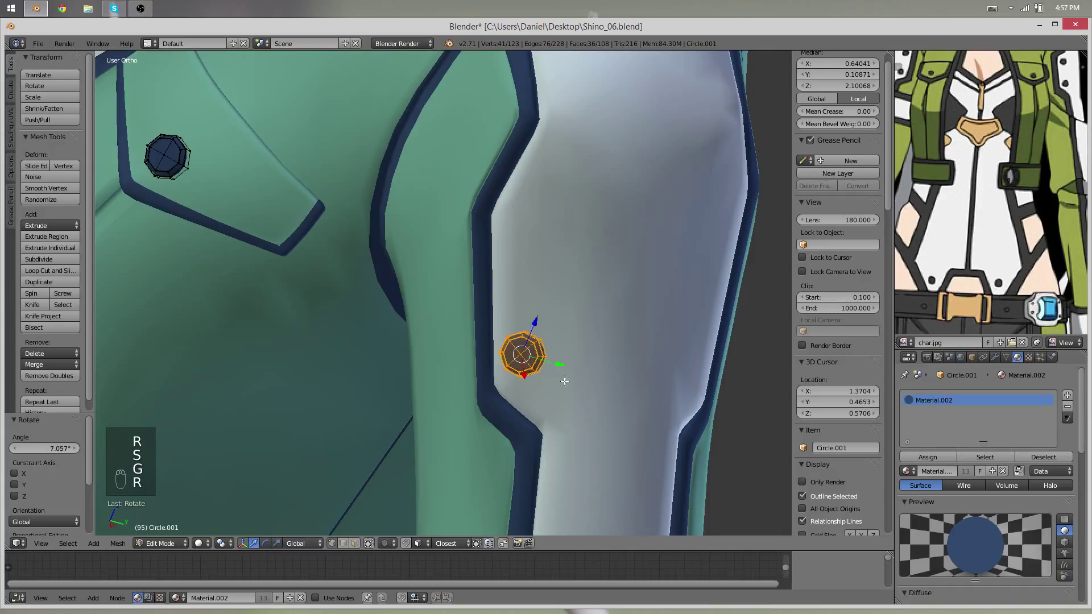
Duplicate the sleeve stud, place the copy above it along the panel's front edge, and tilt it to the surface
middle_drag(564, 381, 570, 373)
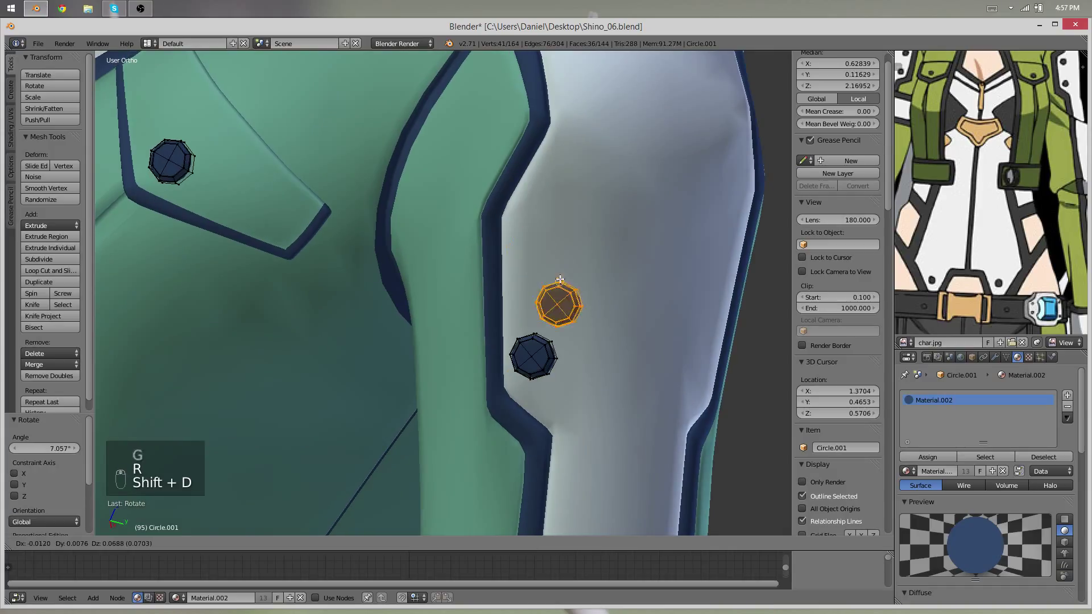
click(542, 249)
click(546, 253)
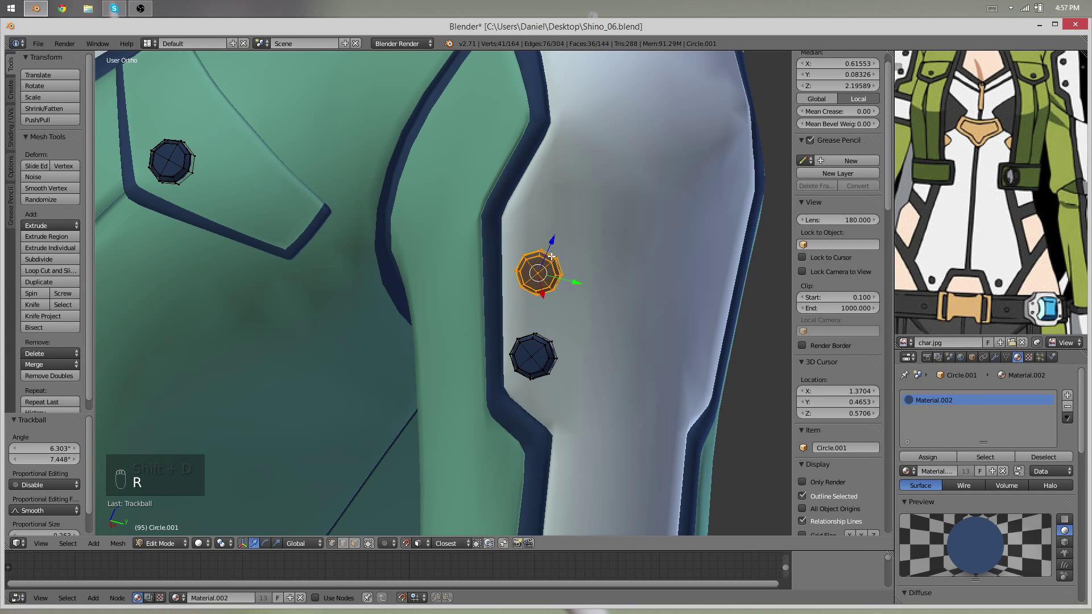
Turn off snapping, then rotate and move the upper sleeve stud flush with the arm's surface
middle_drag(547, 254, 435, 339)
scroll(434, 339, up, 3)
key(shift+Tab)
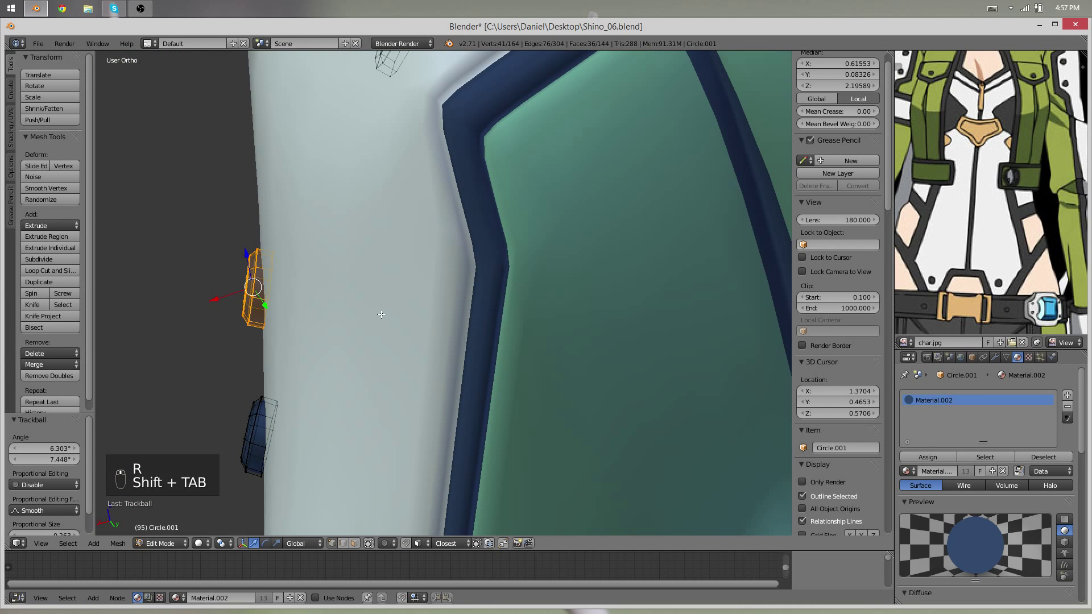
shift+middle_drag(423, 285, 469, 250)
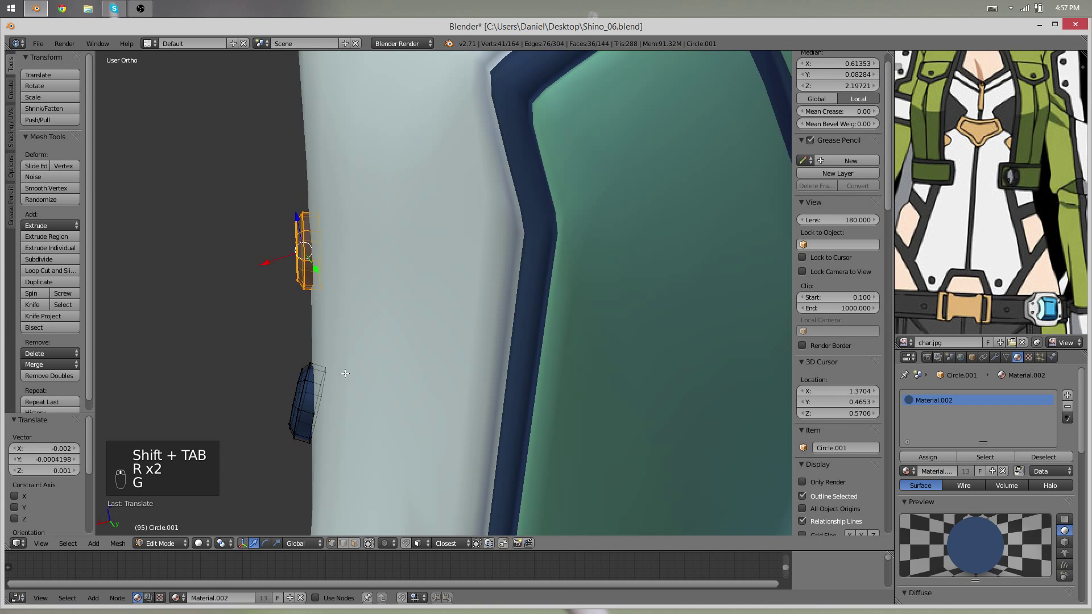
Rotate the lower stud on the front edge of the white shoulder panel and move it flush with the arm
key(a)
key(l)
key(r)
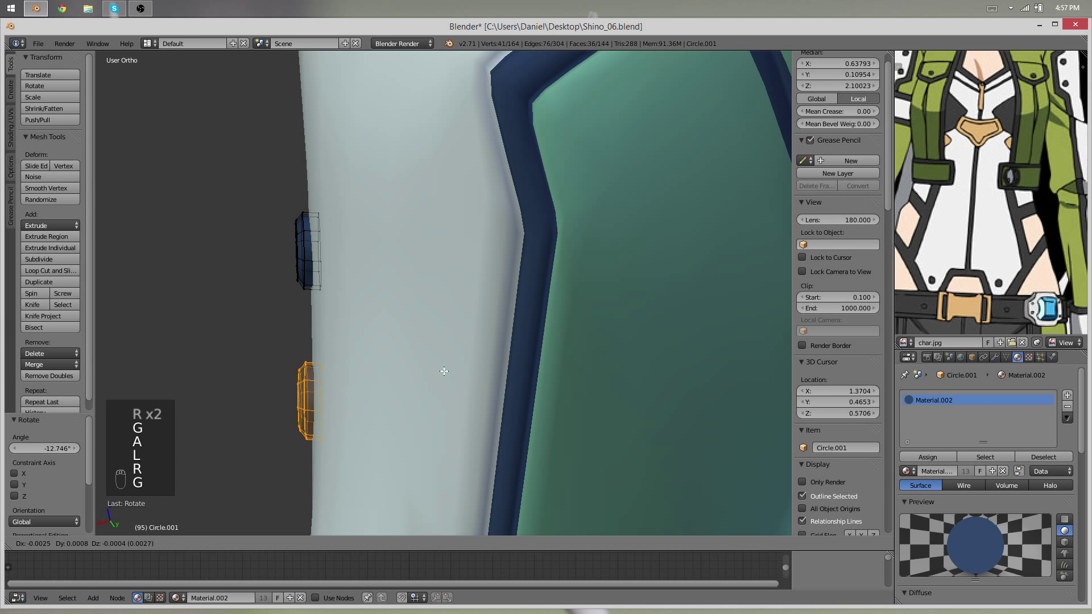
click(445, 374)
scroll(438, 370, down, 1)
middle_drag(403, 358, 536, 346)
Adjust the positions of the lower and upper studs along the front edge of the white shoulder panel
key(Tab)
scroll(446, 359, down, 4)
scroll(536, 345, up, 2)
key(Tab)
key(g)
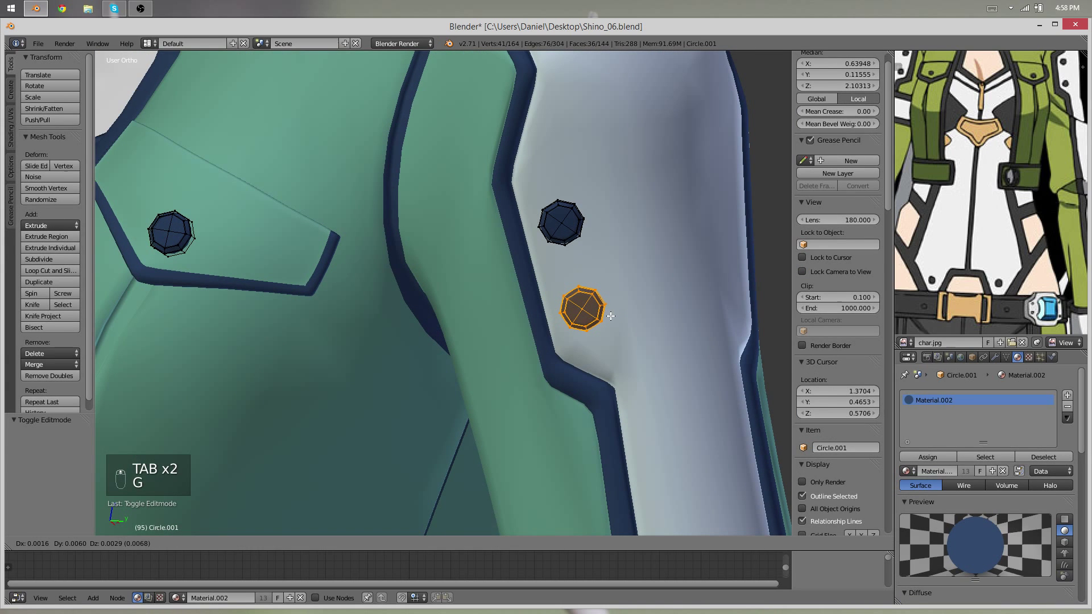
key(a)
key(l)
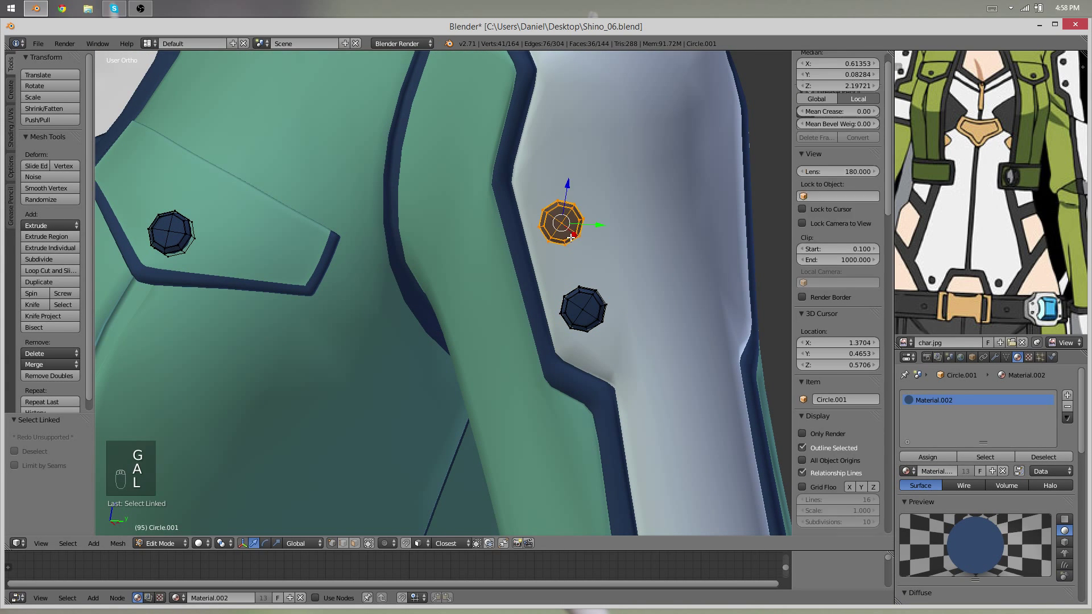
key(g)
click(567, 208)
Duplicate both front studs and move the copies 0.22 along Y to the panel's rear edge
key(a)
scroll(567, 208, down, 2)
middle_drag(567, 208, 498, 308)
key(l)
key(l)
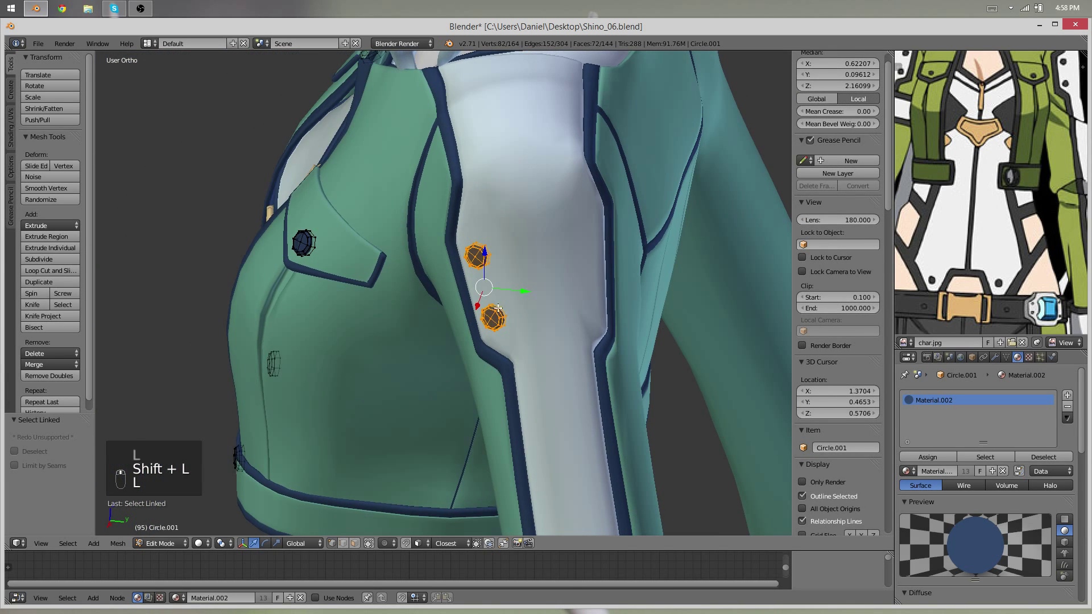
click(613, 295)
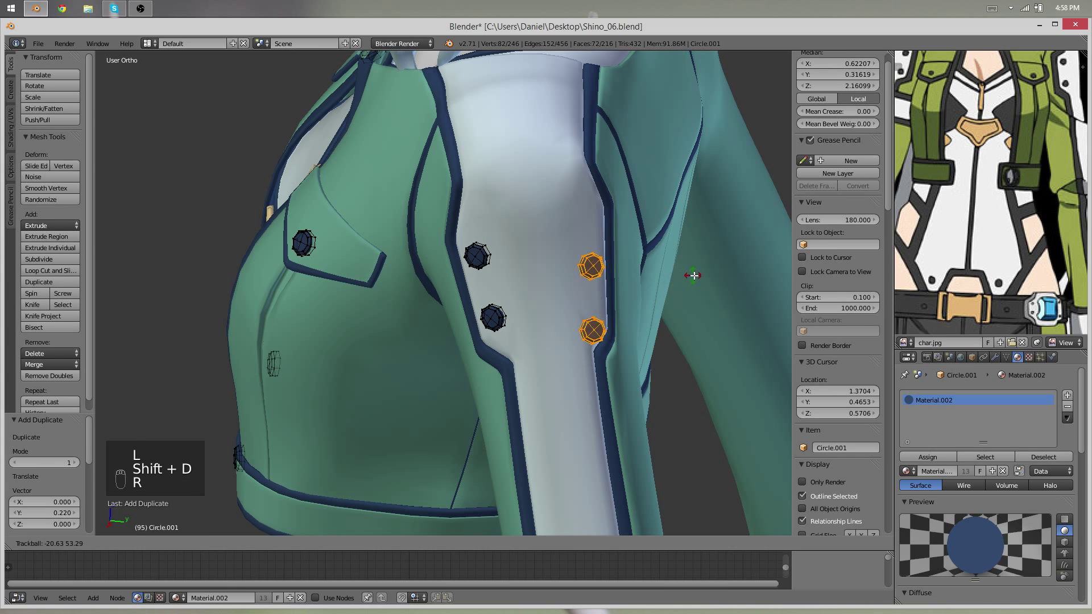
Rotate and move the pair of rear studs to follow the slanted rear edge of the white shoulder panel
key(g)
click(694, 273)
middle_drag(693, 273, 616, 337)
click(474, 328)
key(r)
click(627, 335)
key(g)
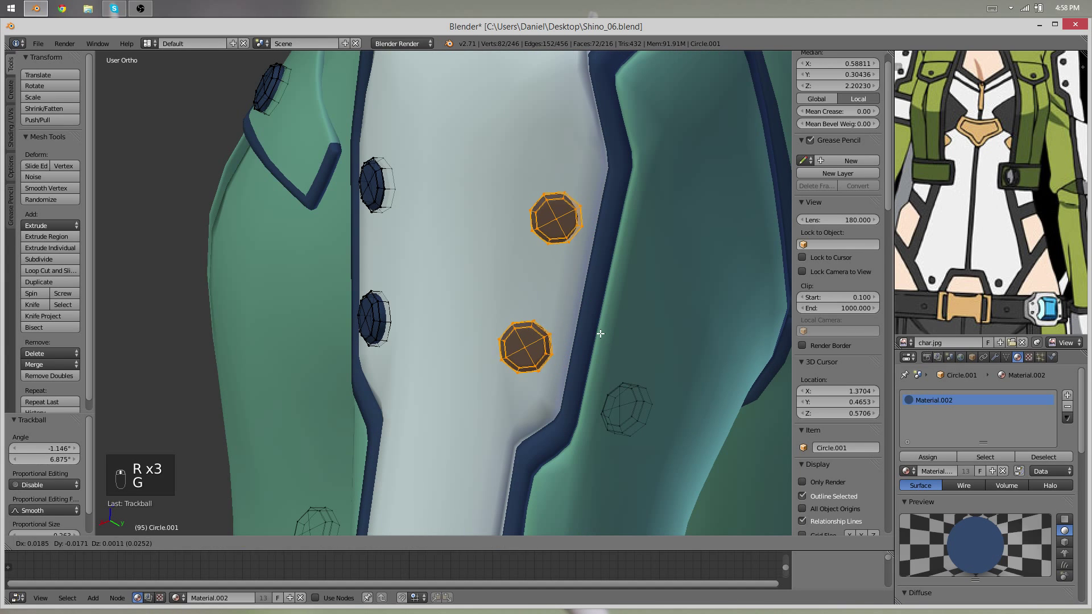
click(594, 323)
key(r)
click(657, 335)
Fine-tune the rear studs' rotation and position so they sit flush with the curved arm surface
middle_drag(657, 335, 446, 355)
key(r)
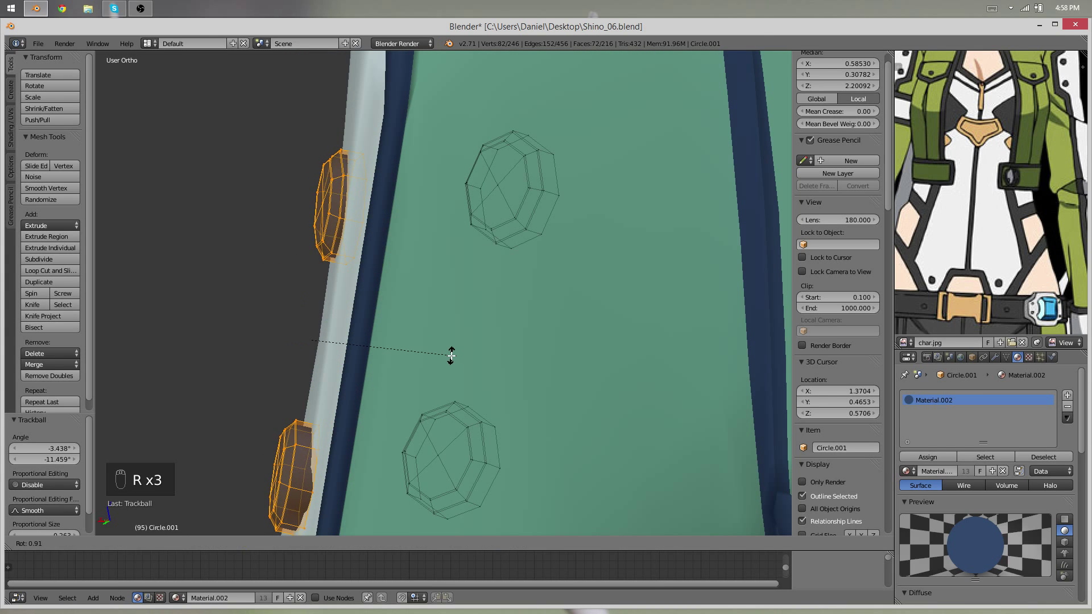
click(454, 351)
middle_drag(454, 351, 691, 332)
key(r)
click(715, 282)
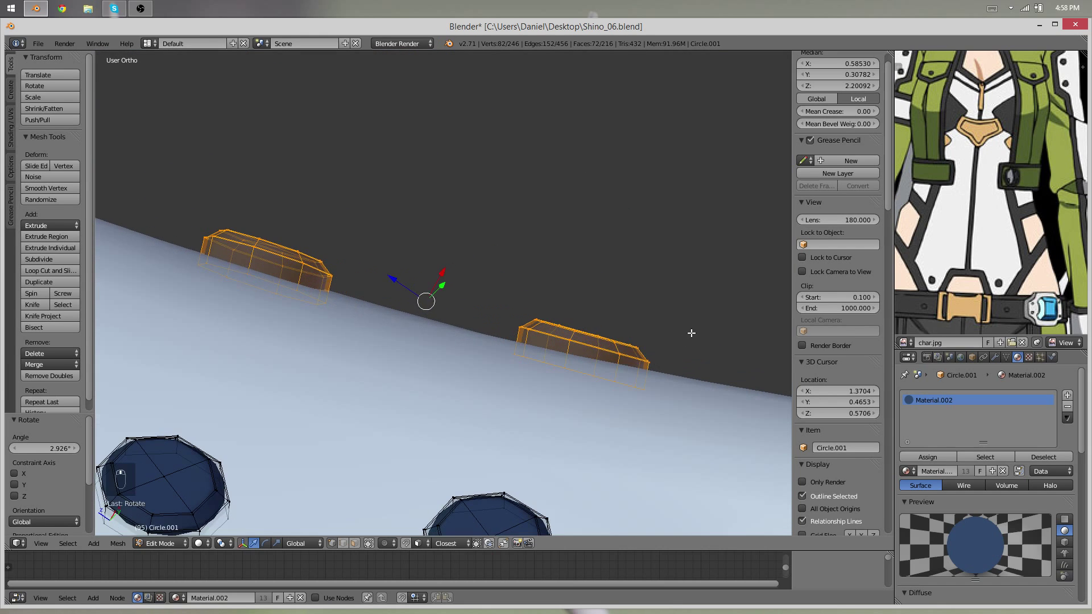
key(Tab)
middle_drag(551, 323, 478, 347)
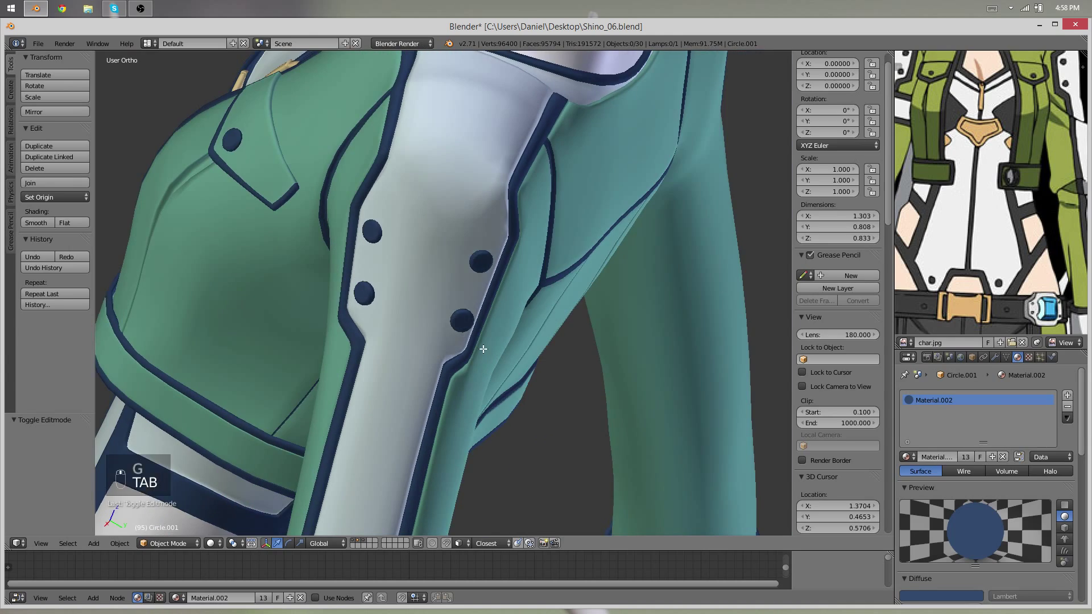
key(Tab)
key(g)
key(Tab)
Examine the studded jacket from several angles and compare it with the reference drawing
middle_drag(452, 383, 432, 336)
scroll(292, 277, down, 3)
scroll(360, 335, down, 4)
scroll(431, 372, down, 2)
middle_drag(361, 335, 540, 387)
scroll(428, 434, up, 1)
scroll(1083, 222, up, 1)
scroll(1083, 221, down, 3)
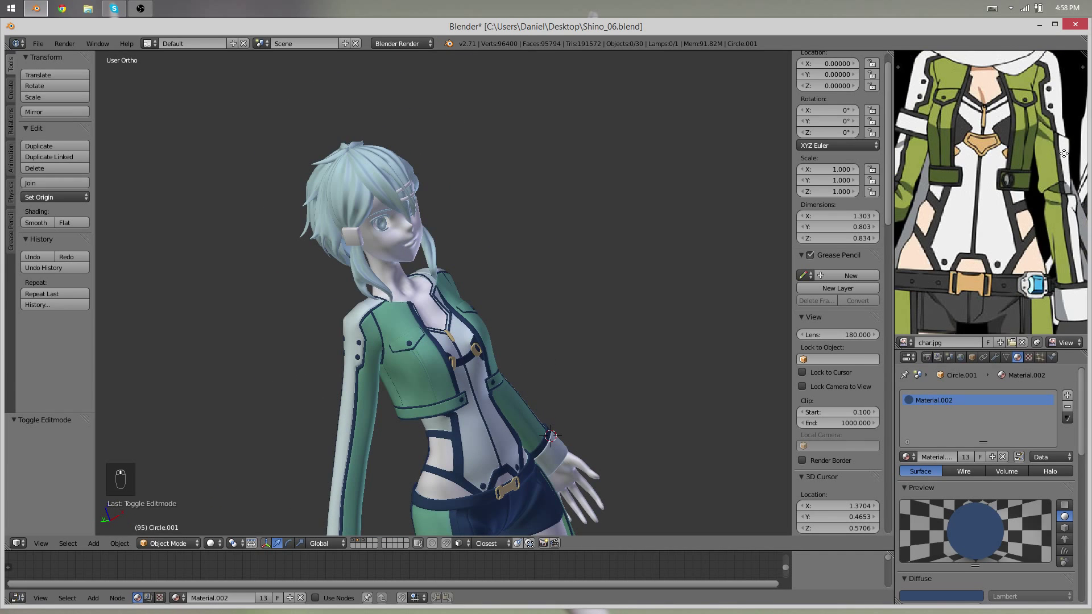
middle_drag(932, 154, 957, 160)
scroll(978, 145, up, 2)
scroll(977, 143, up, 1)
middle_drag(486, 368, 411, 375)
scroll(497, 381, up, 3)
key(KP_5)
key(KP_5)
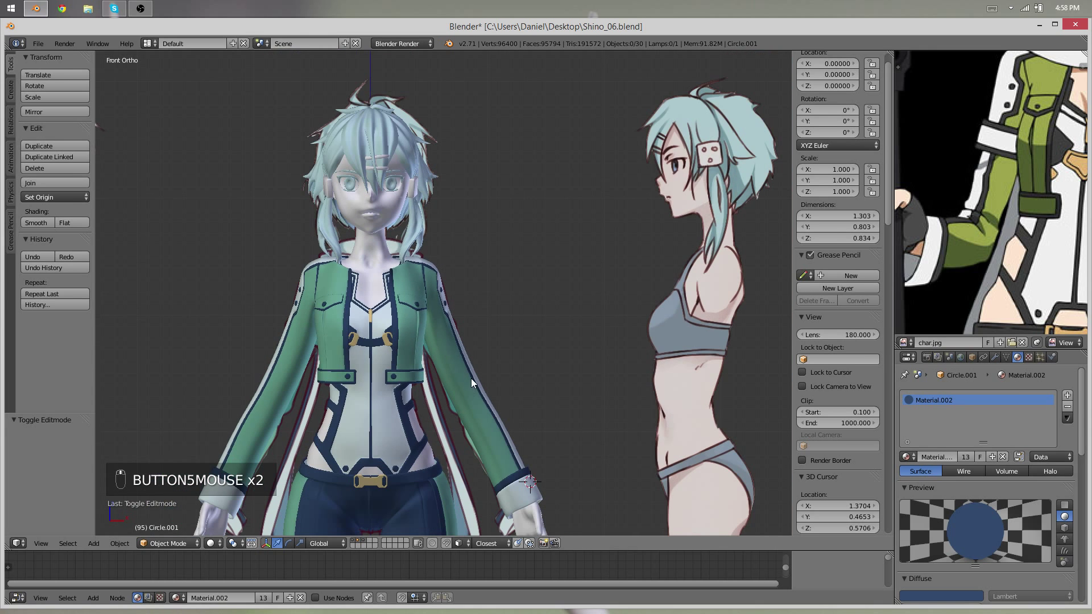
middle_drag(1012, 186, 989, 225)
scroll(431, 391, up, 2)
middle_drag(588, 363, 434, 370)
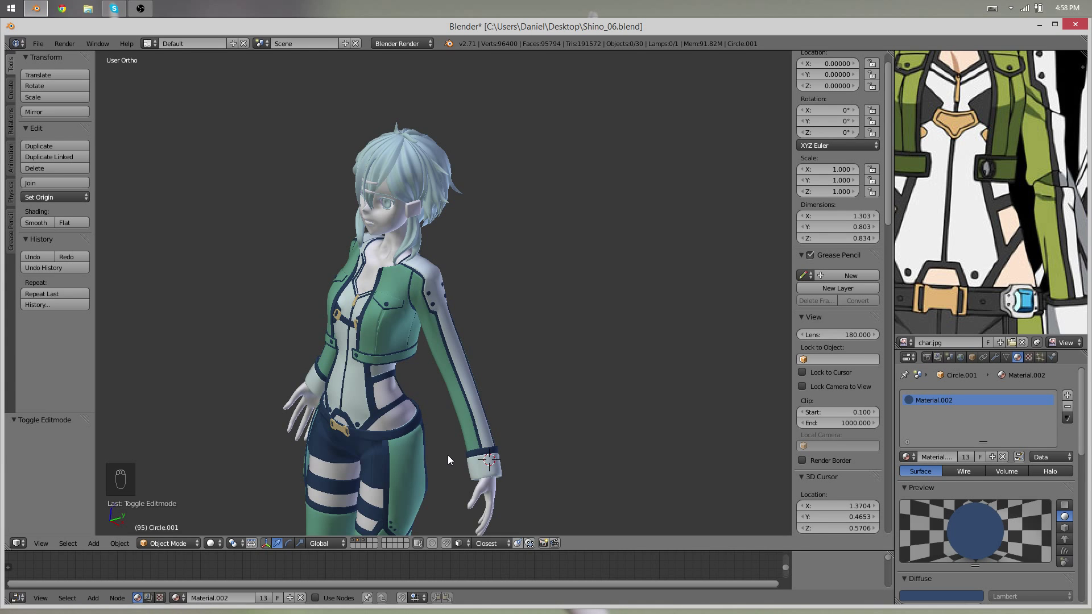
middle_drag(447, 451, 536, 400)
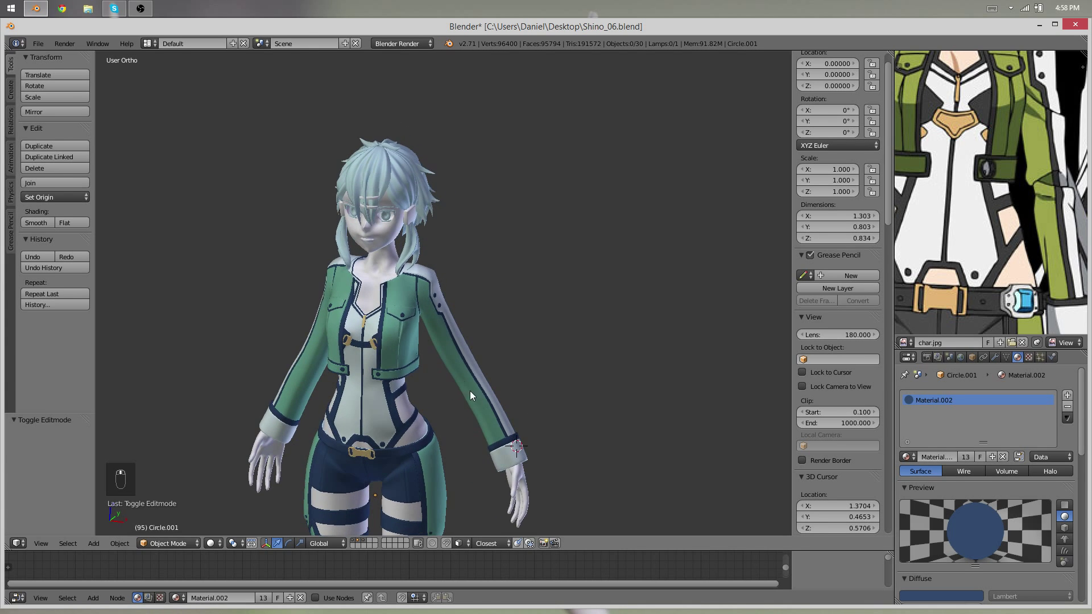
middle_drag(469, 395, 459, 305)
scroll(489, 281, up, 6)
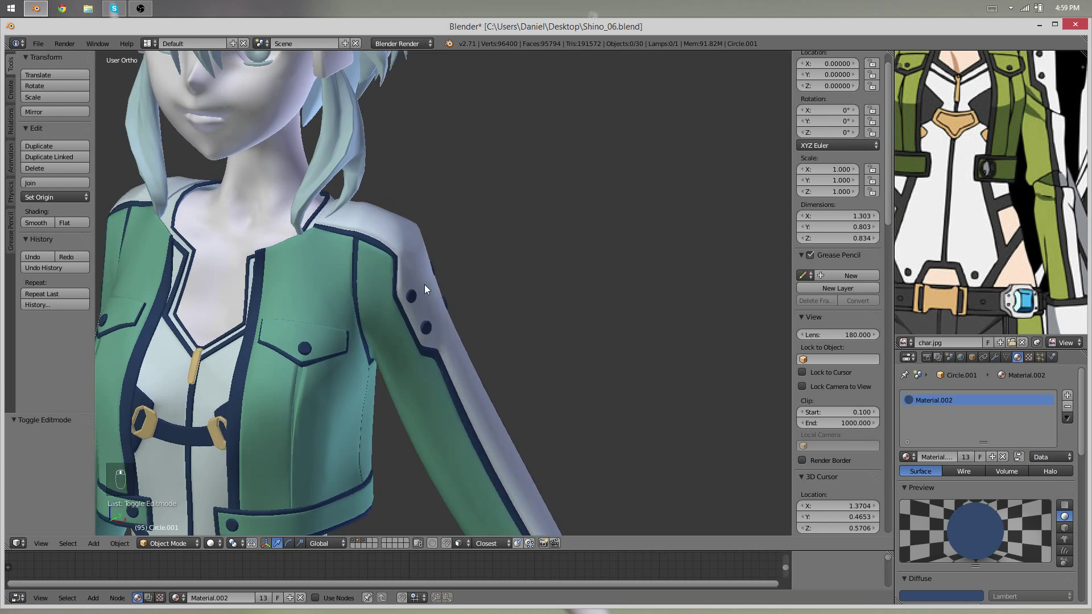
Smooth the block of vertices on top of the jacket's white shoulder panel where the dark strap pokes through
shift+middle_drag(409, 281, 544, 366)
scroll(543, 366, up, 5)
right_click(509, 309)
key(Tab)
middle_drag(616, 316, 474, 421)
key(Tab)
right_click(473, 398)
key(Tab)
key(a)
key(a)
key(a)
key(a)
key(b)
drag(363, 274, 367, 280)
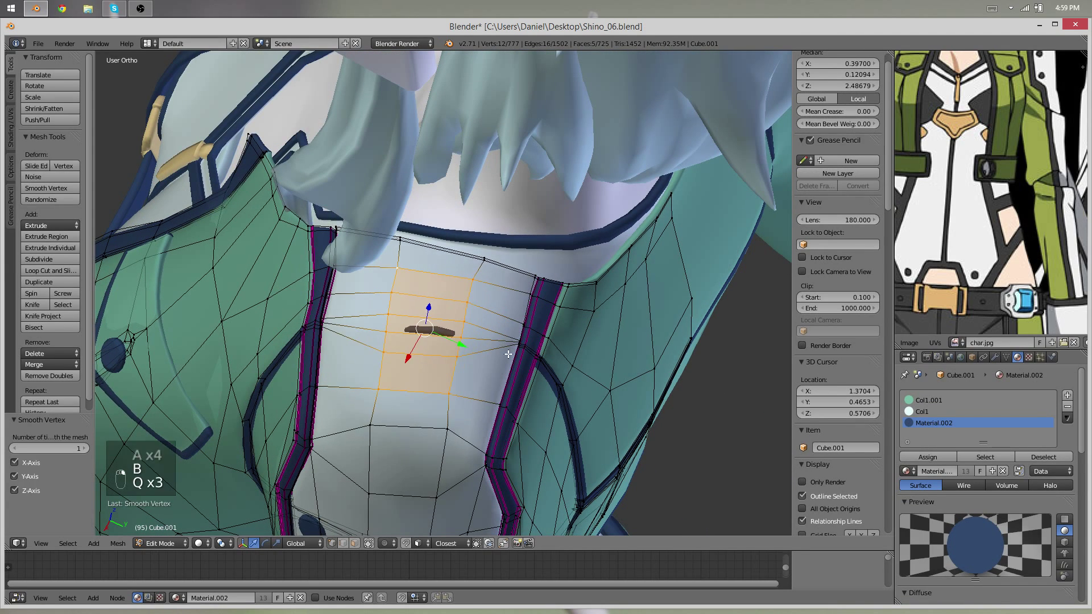
key(Tab)
Raise vertices near the collar end of the white shoulder panel using proportional editing to cover the dark strap
key(Tab)
middle_drag(480, 372, 465, 291)
right_click(307, 289)
shift+right_click(413, 305)
key(o)
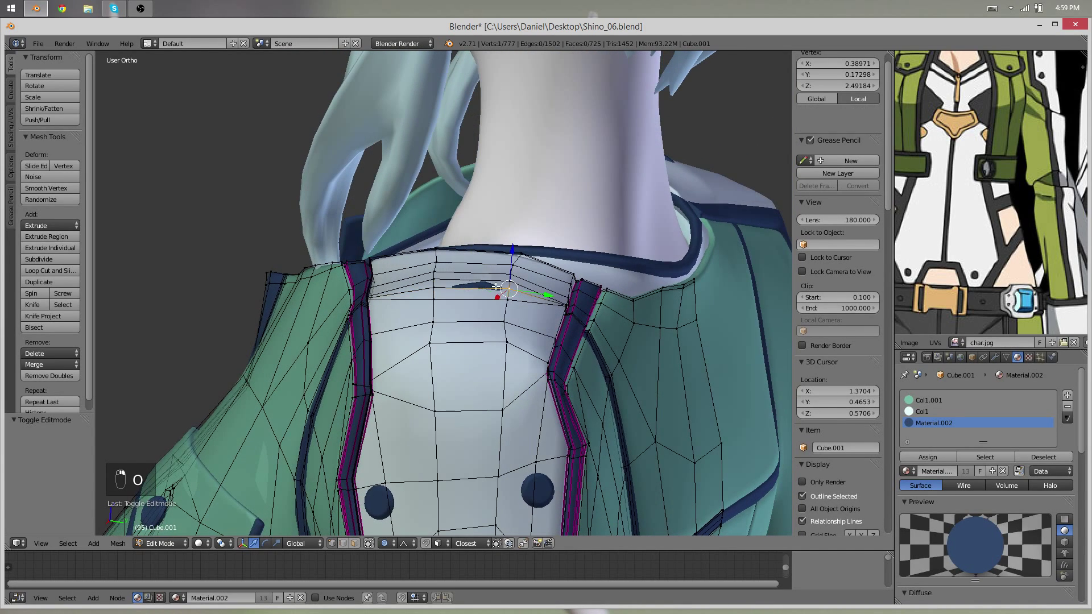
key(g)
click(489, 280)
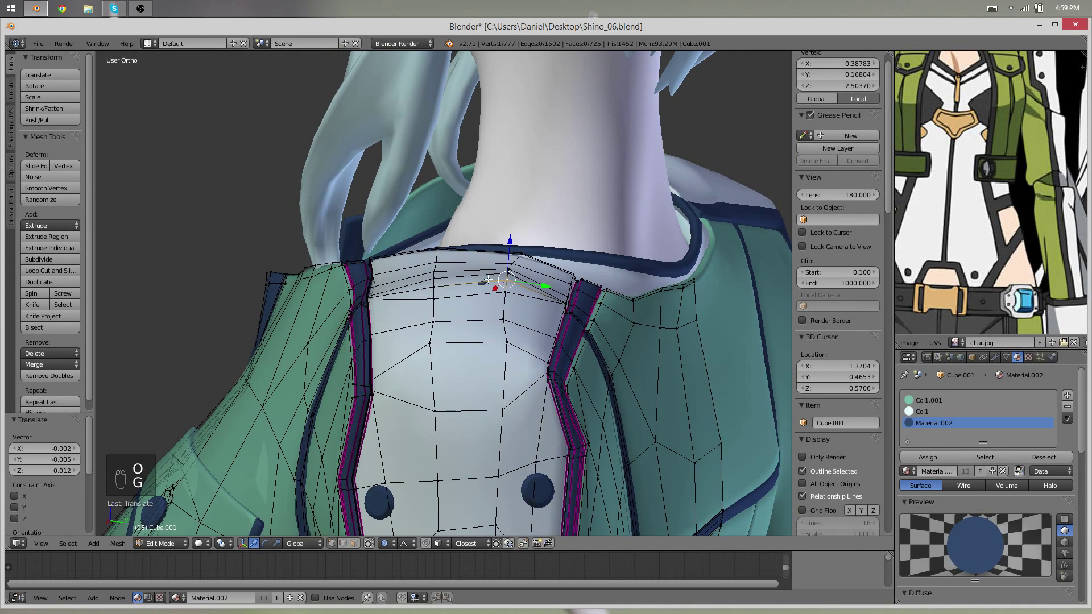
click(435, 292)
key(Tab)
key(Tab)
Smooth the vertices on the shoulder's crest and move two of them outward and up with proportional editing
middle_drag(435, 292, 386, 389)
scroll(478, 324, up, 4)
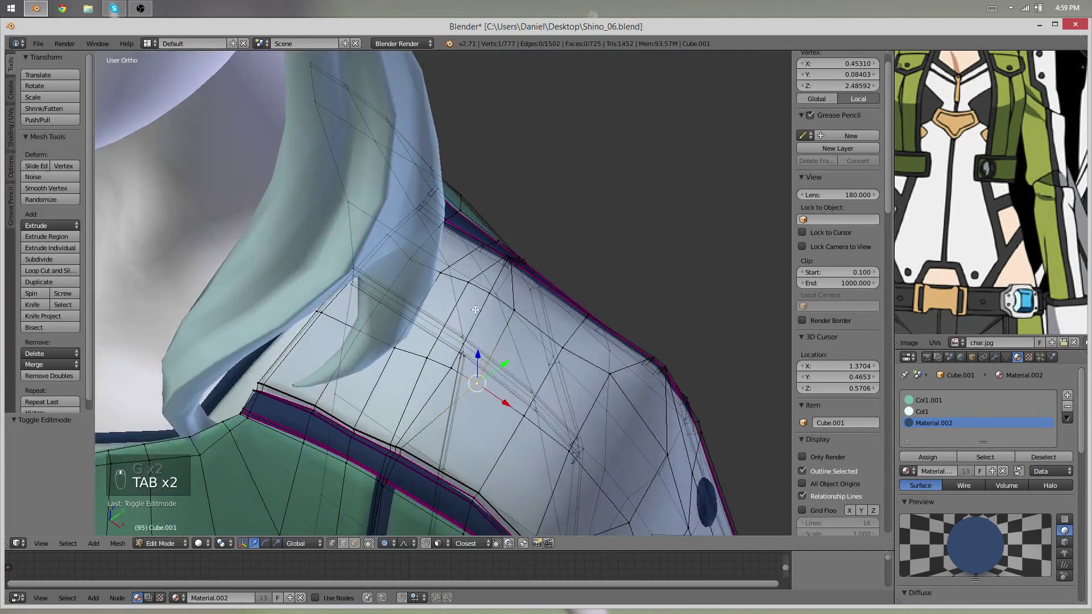
middle_drag(509, 313, 492, 334)
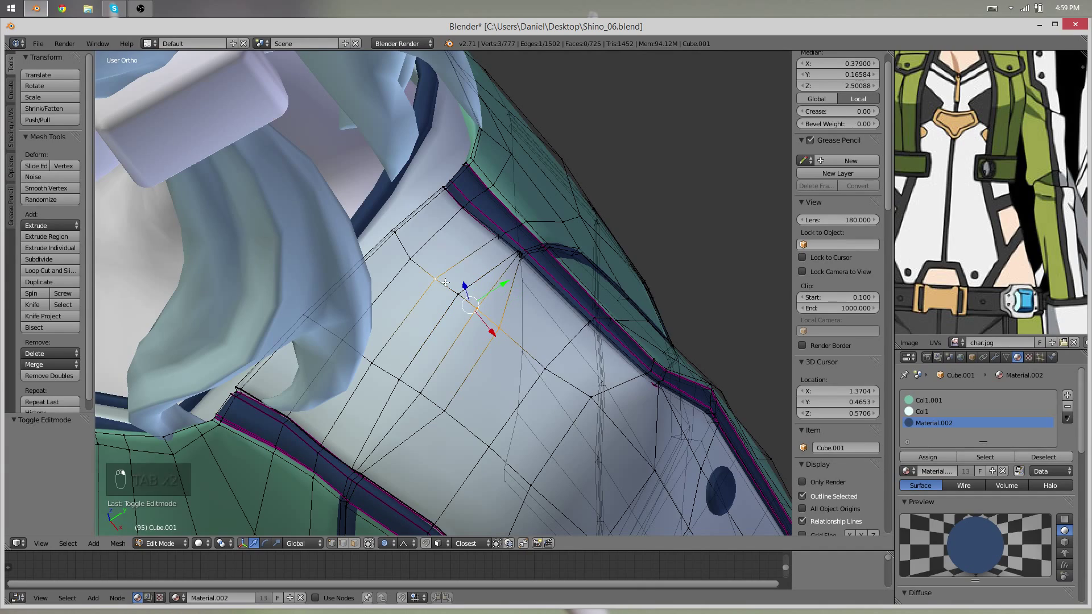
right_click(497, 337)
middle_drag(496, 337, 484, 357)
shift+right_click(485, 353)
key(g)
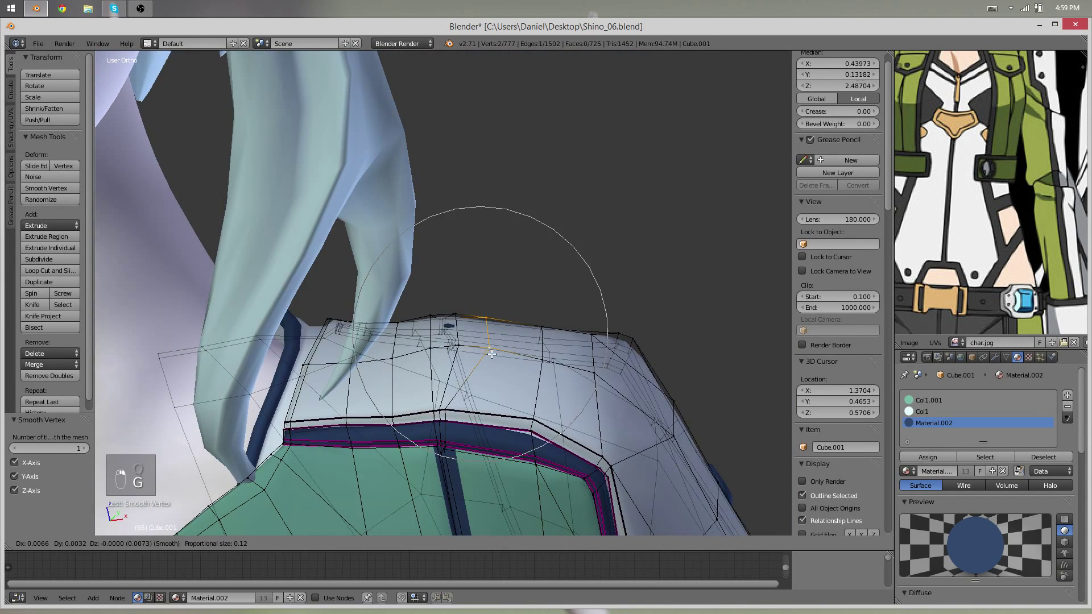
key(g)
click(473, 323)
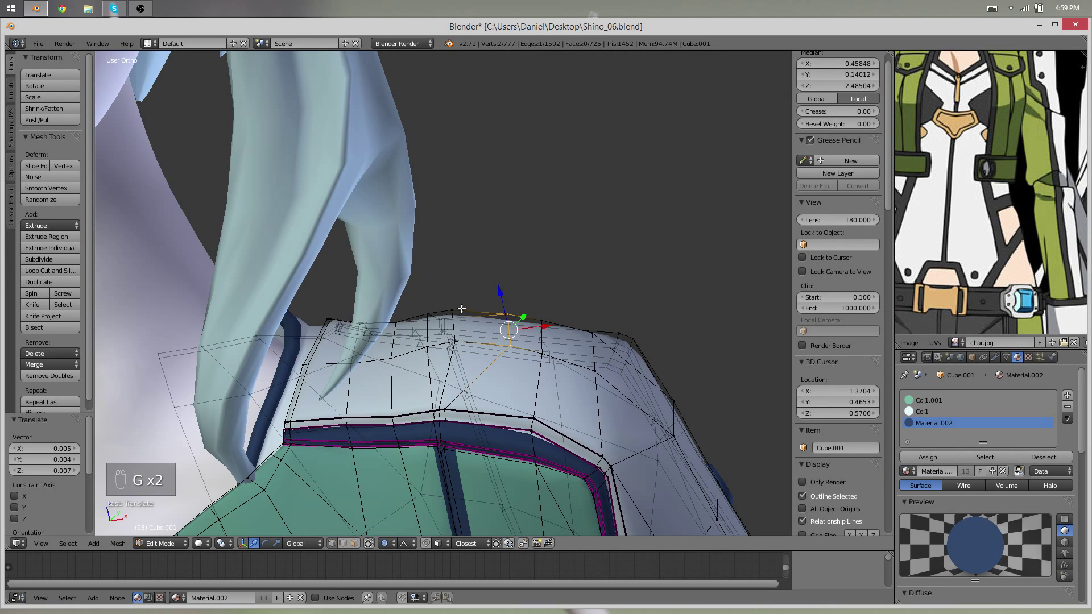
Smooth the four vertices of the shoulder face where the dark strap still pokes through
shift+right_click(454, 344)
middle_drag(417, 390, 413, 396)
key(a)
right_click(425, 352)
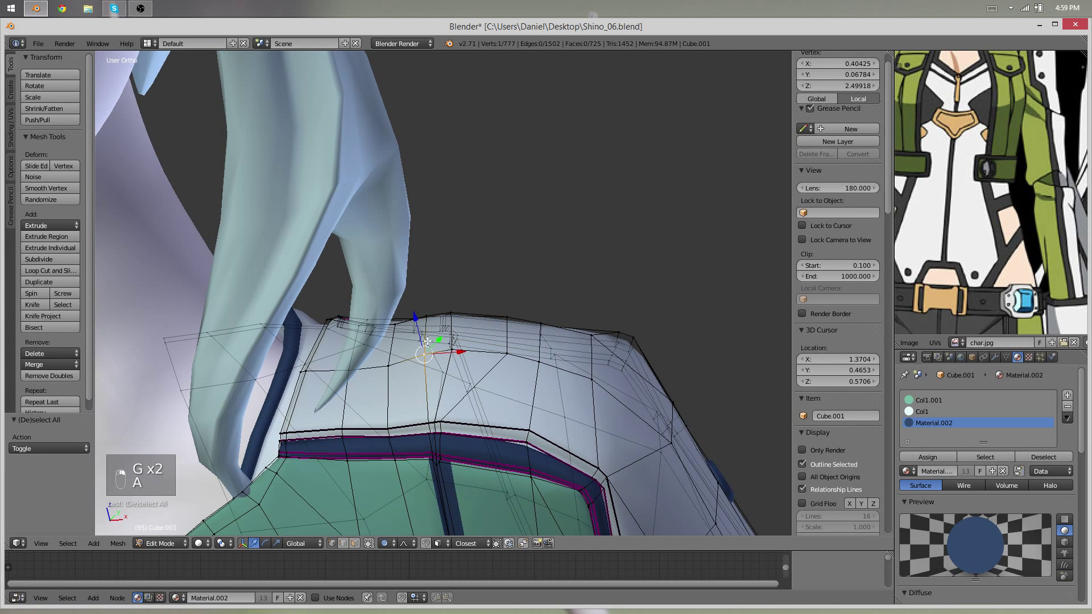
middle_drag(424, 352, 433, 384)
shift+right_click(420, 327)
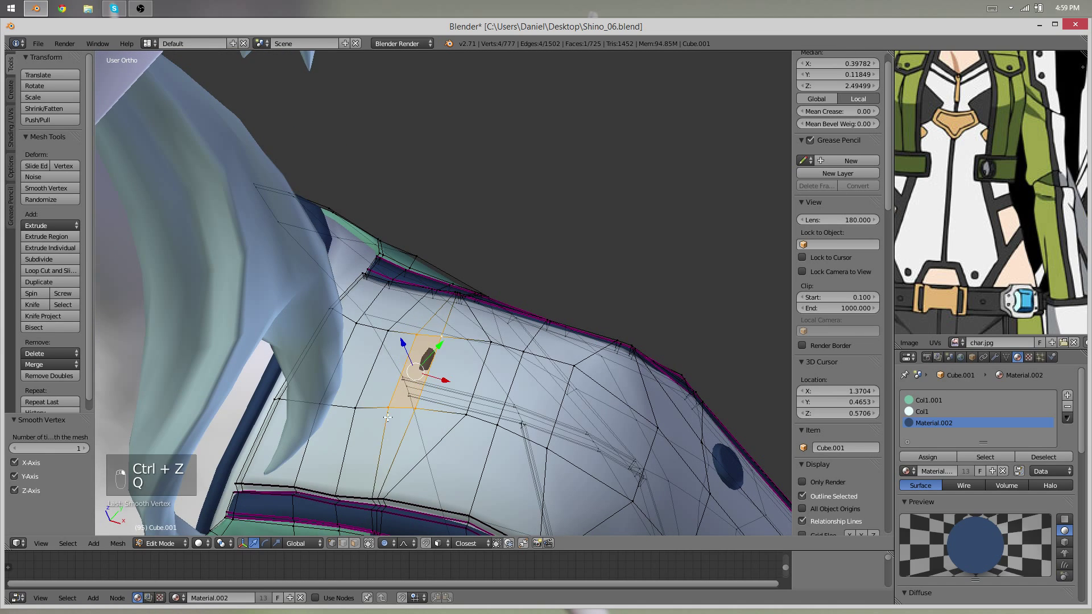
Lift the vertices along the crest and outer slope of the white shoulder panel with proportional editing
middle_drag(387, 417, 450, 337)
right_click(449, 337)
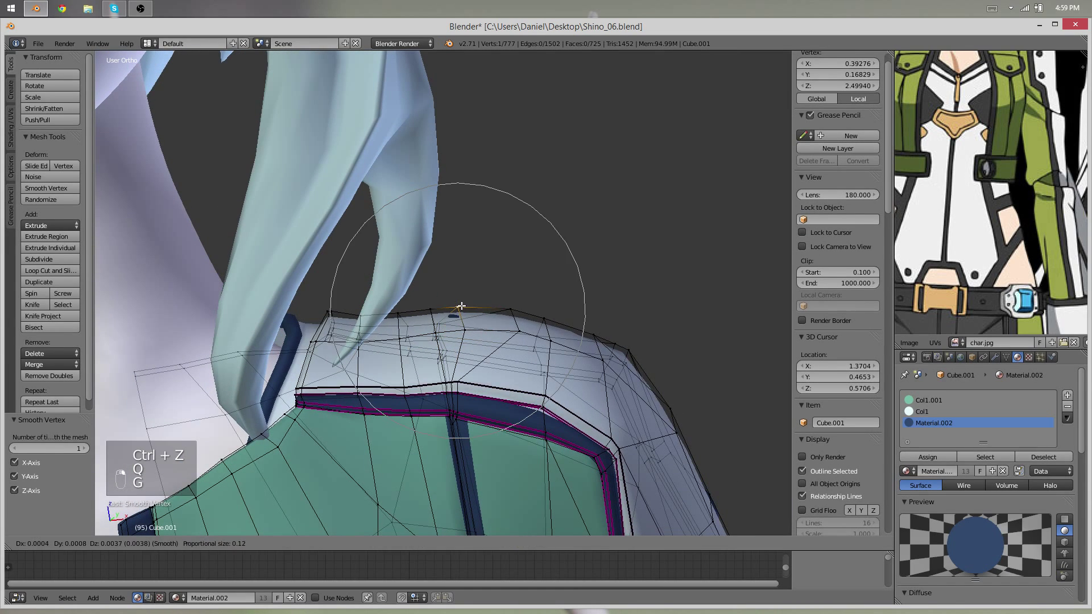
click(504, 316)
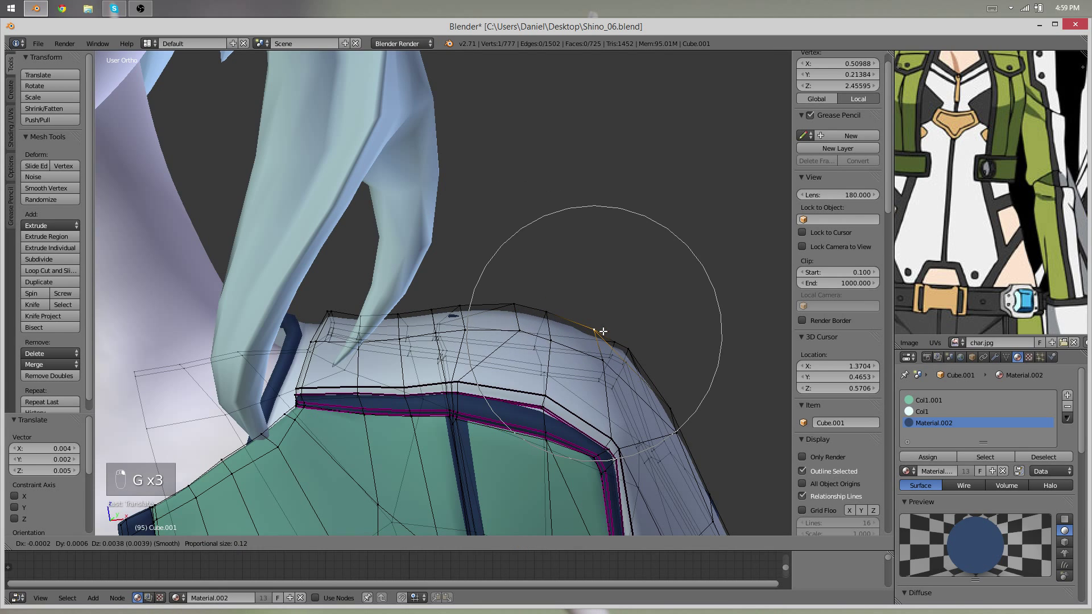
click(461, 298)
key(Tab)
middle_drag(463, 412, 529, 232)
key(a)
key(a)
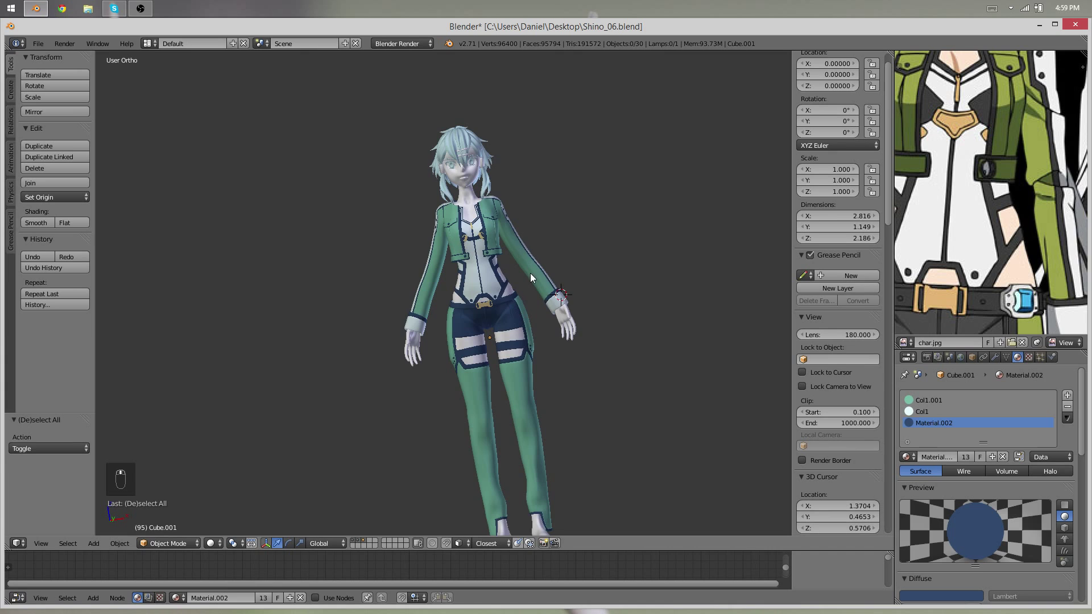
Examine the sleeve and cuff meshes at the wrist and the full character from several angles
middle_drag(530, 273, 556, 330)
scroll(595, 294, up, 6)
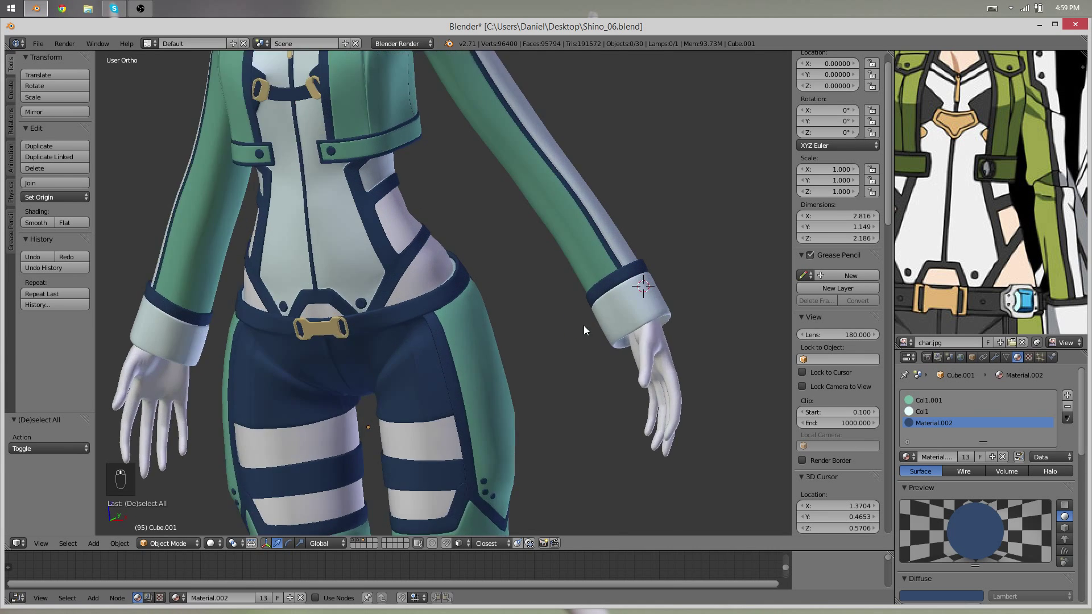
scroll(585, 332, up, 4)
key(Tab)
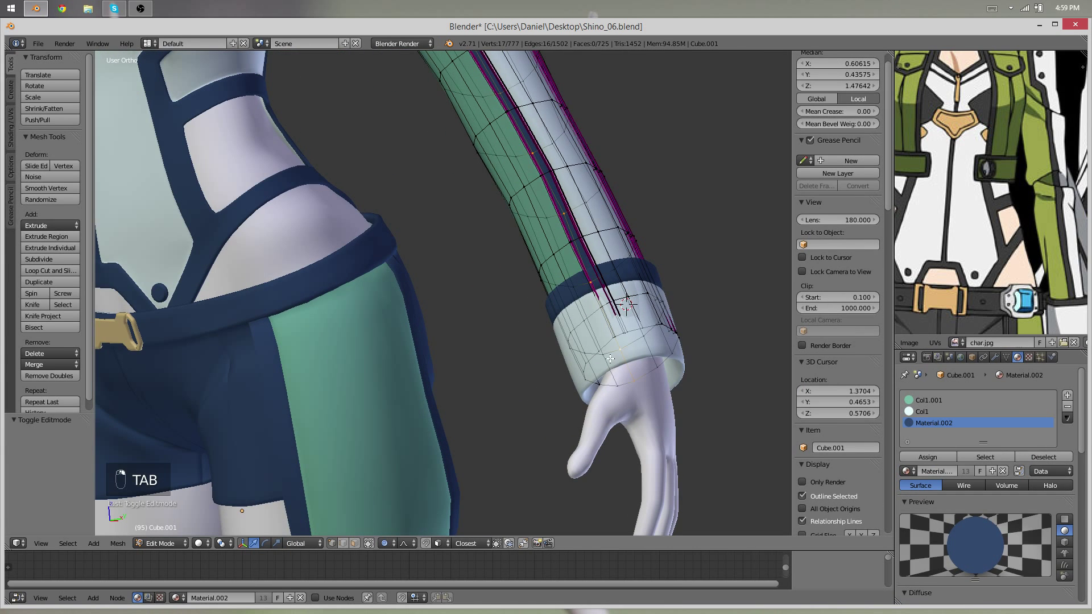
key(Tab)
right_click(606, 364)
key(Tab)
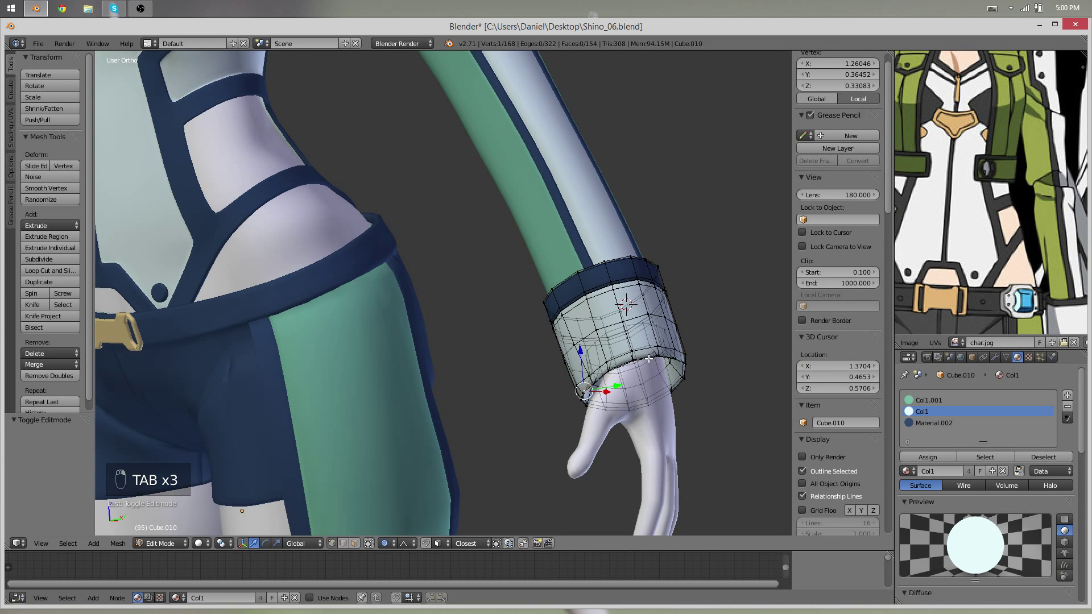
key(Tab)
scroll(648, 359, down, 8)
key(a)
key(a)
key(a)
key(a)
key(a)
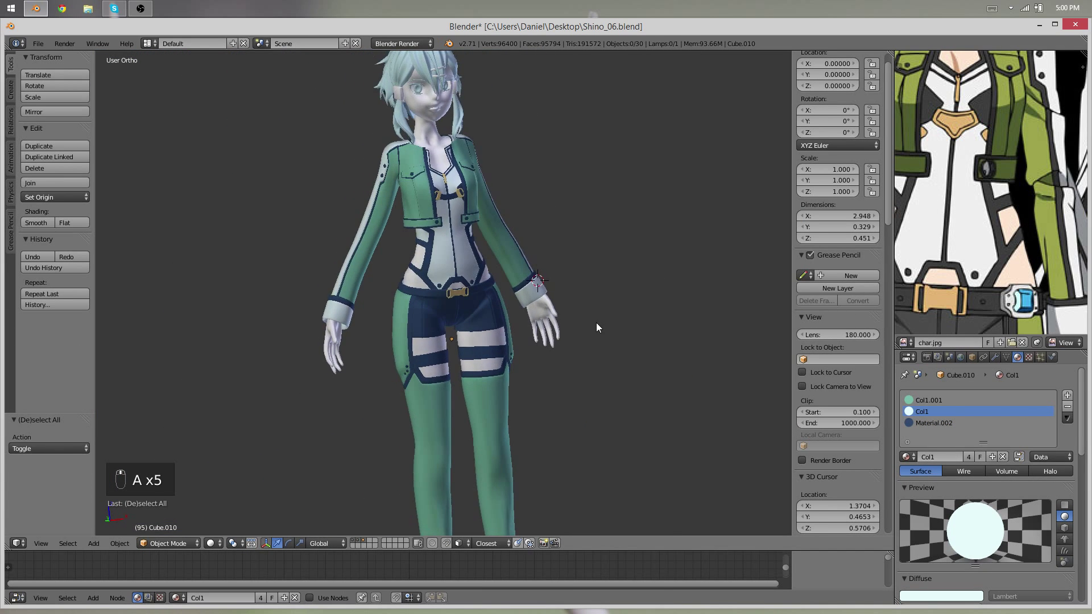
scroll(596, 330, down, 3)
key(a)
key(a)
scroll(436, 293, up, 3)
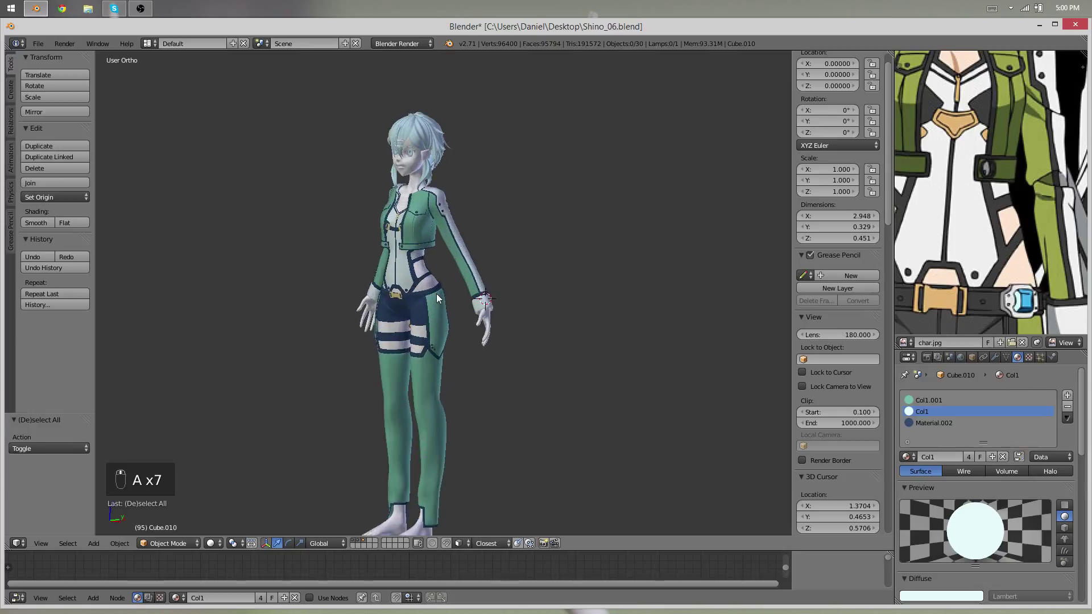